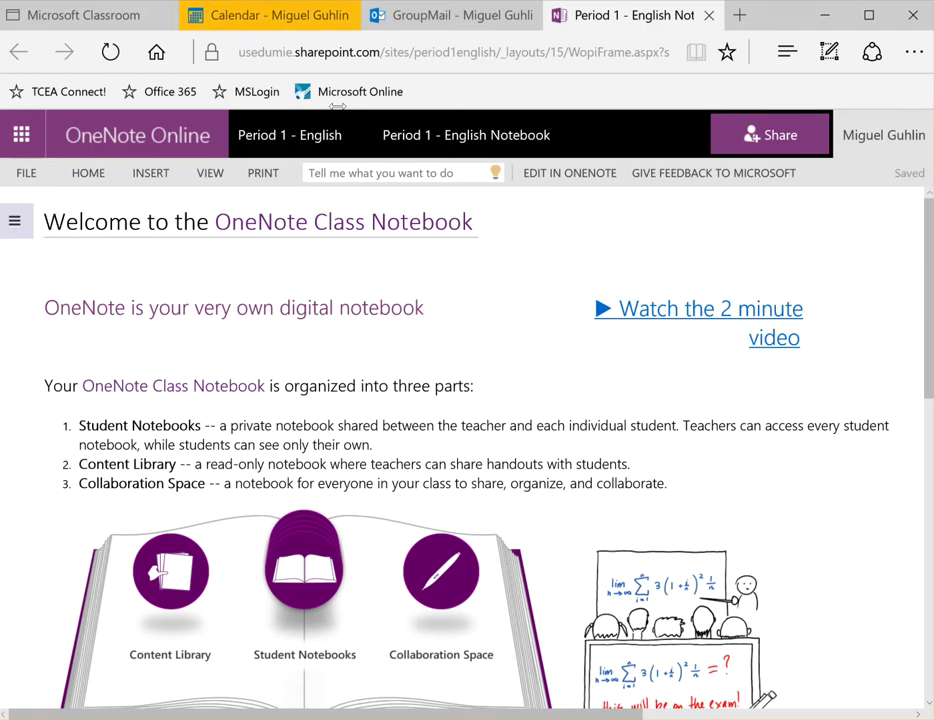
Step: View the Period 1 - English class page in Classroom, then switch to the July 2016 Outlook calendar
{"action": "left_click", "coordinate": [115, 16]}
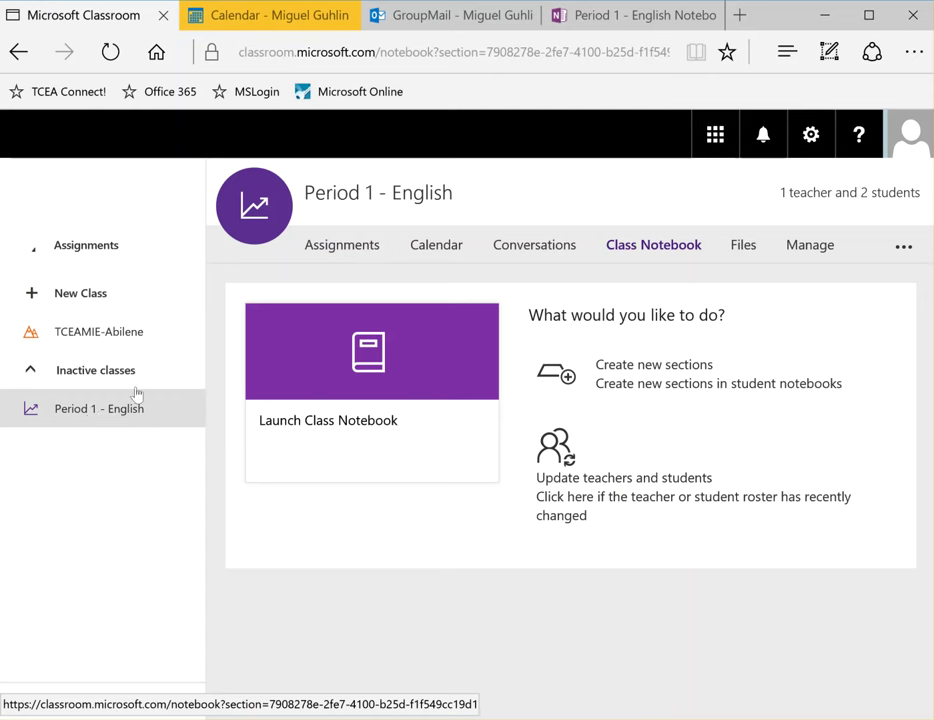
{"action": "left_click", "coordinate": [268, 22]}
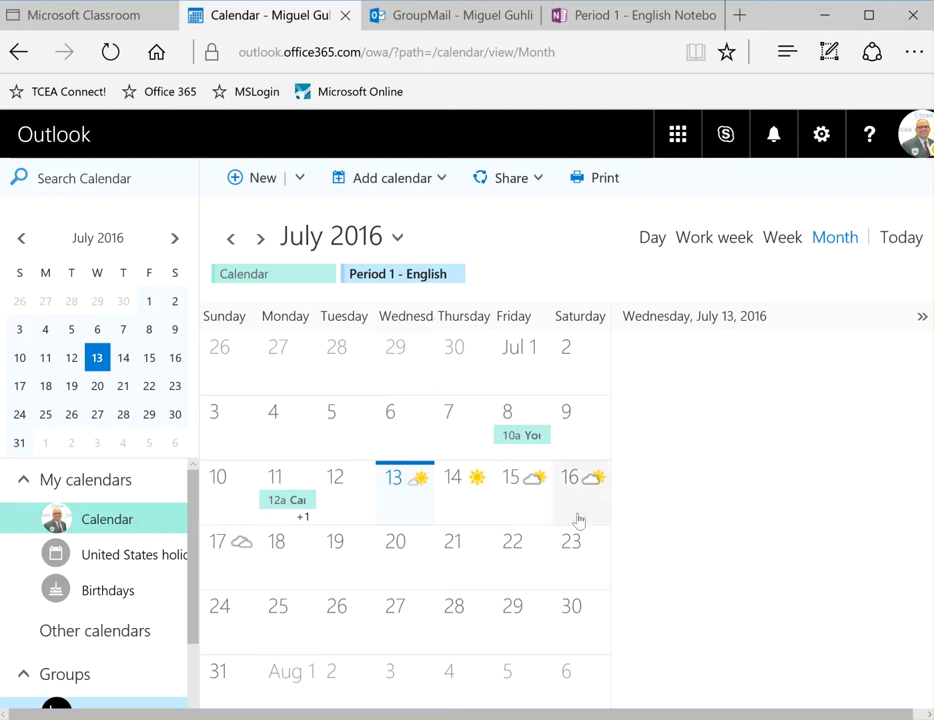
Step: Switch to the Period 1 - English group mail to check its conversations
{"action": "left_click", "coordinate": [425, 14]}
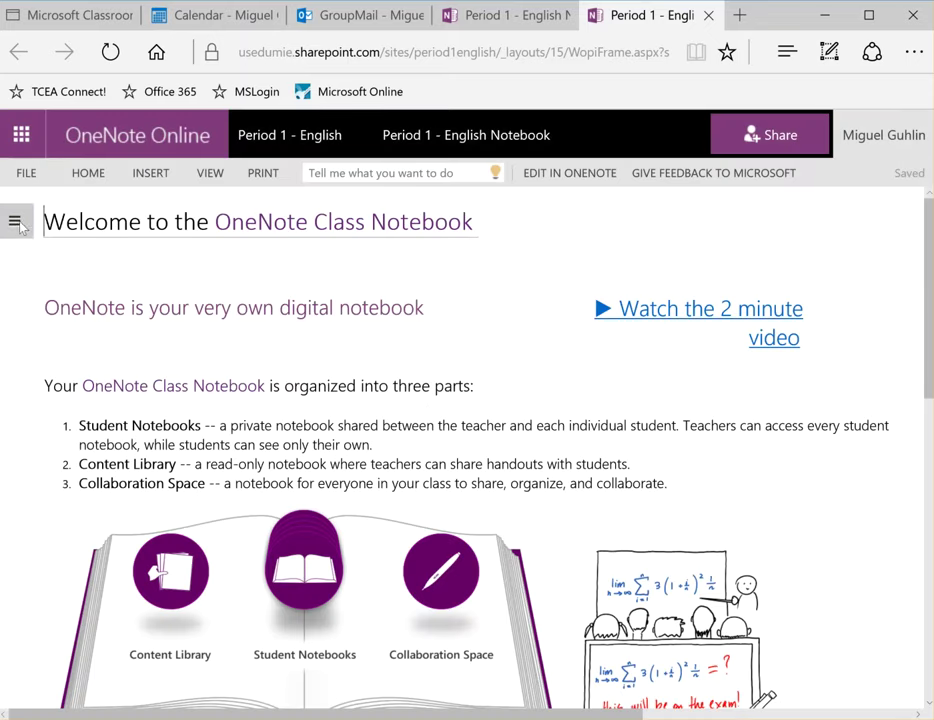
Step: Show the notebook navigation, close the duplicate notebook tab, and scroll to the 2-minute video link
{"action": "left_click", "coordinate": [16, 222]}
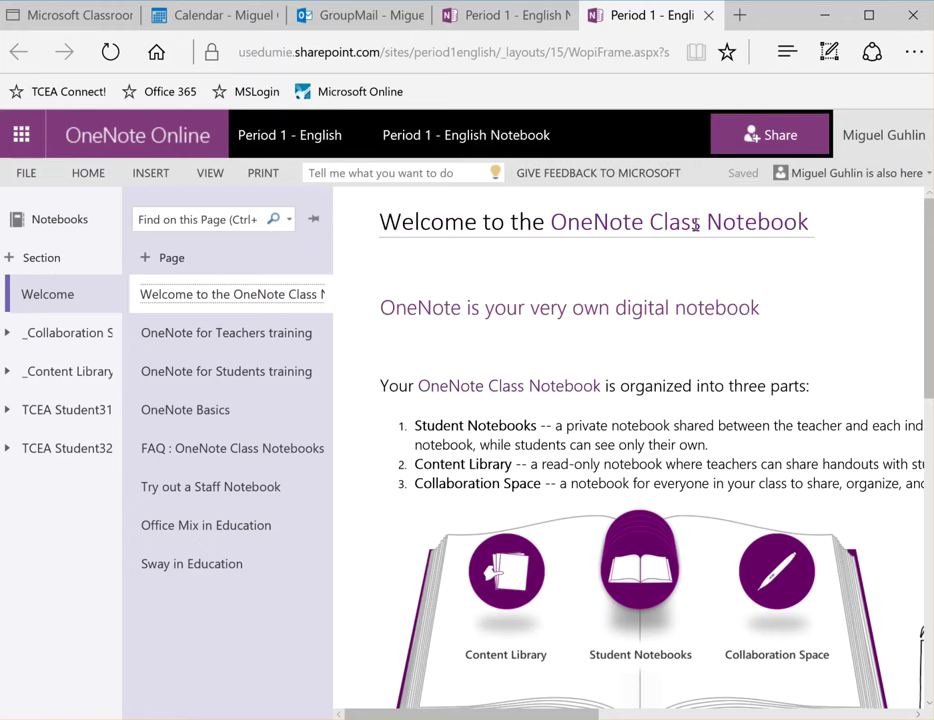
{"action": "left_click_drag", "start_coordinate": [695, 226], "coordinate": [553, 224]}
{"action": "left_click", "coordinate": [710, 16]}
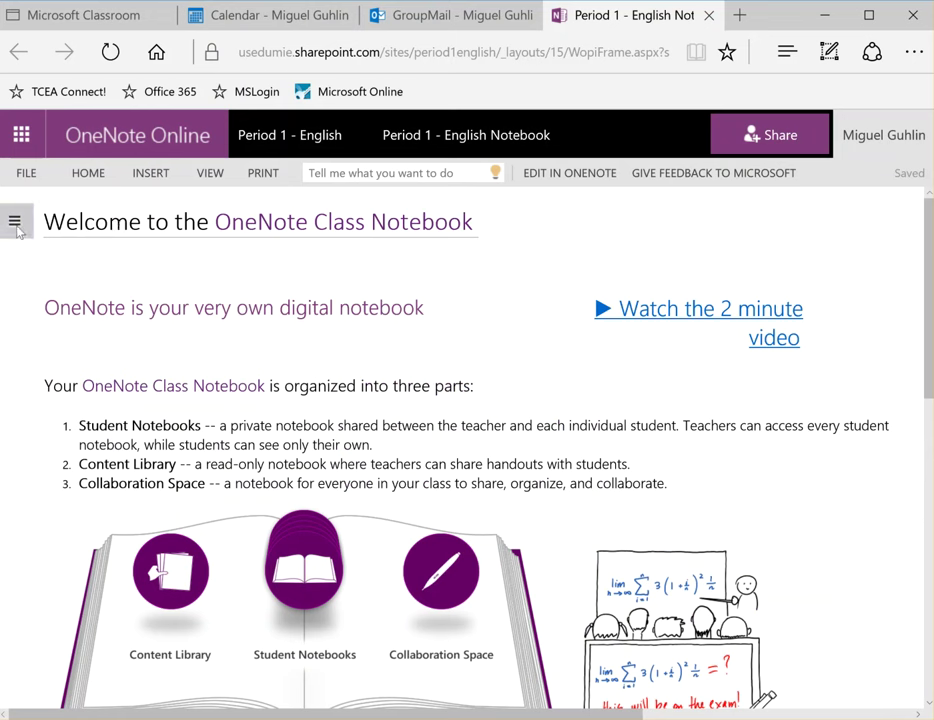
{"action": "scroll", "coordinate": [371, 385], "scroll_direction": "down", "scroll_amount": 7}
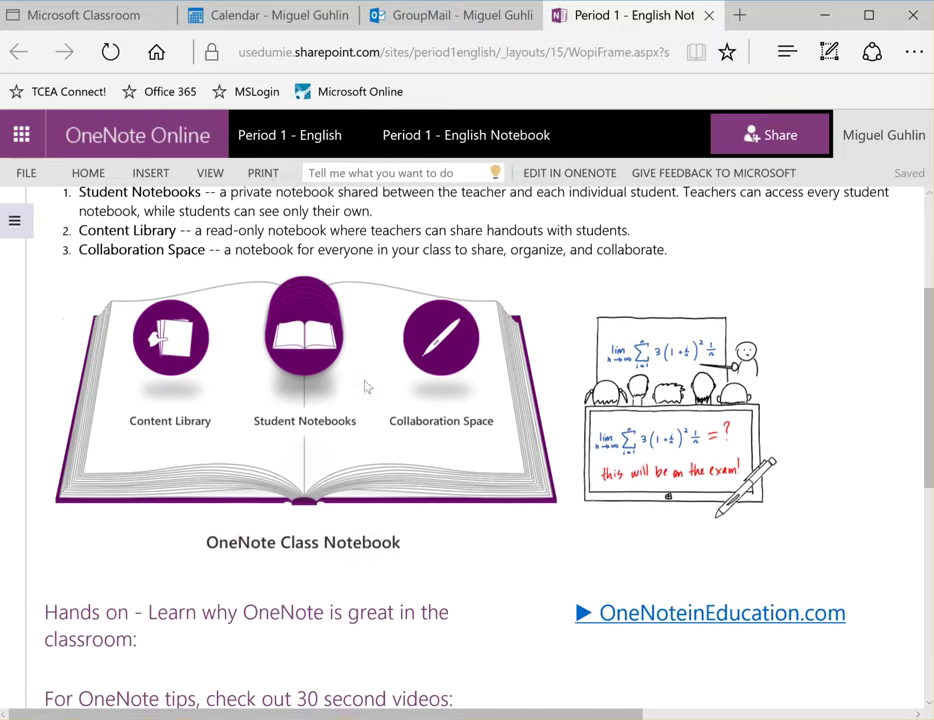
{"action": "scroll", "coordinate": [369, 384], "scroll_direction": "up", "scroll_amount": 8}
{"action": "scroll", "coordinate": [297, 331], "scroll_direction": "down", "scroll_amount": 1}
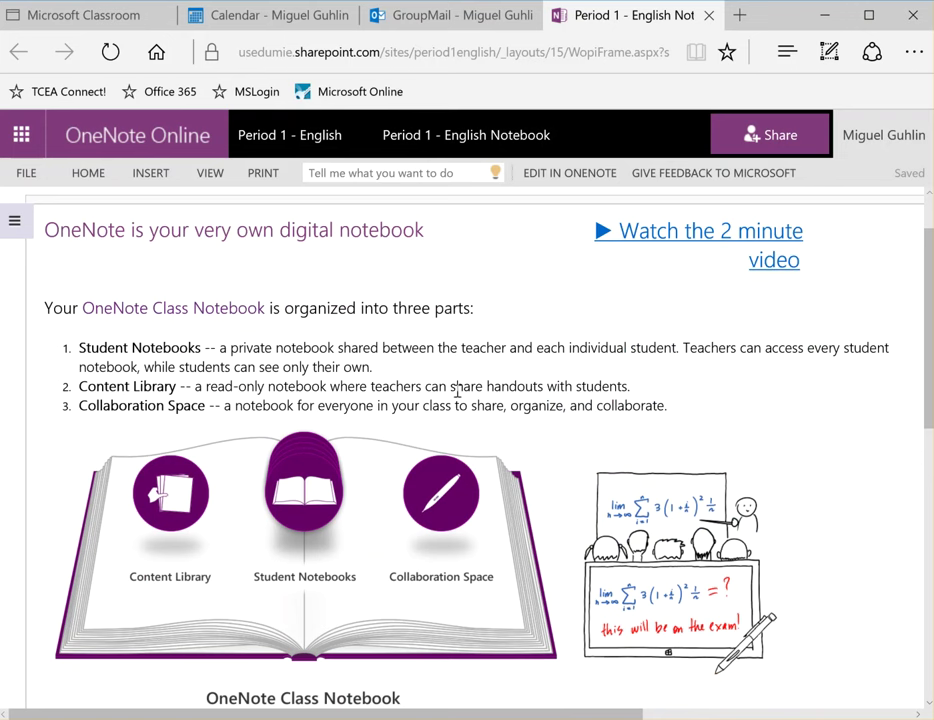
{"action": "scroll", "coordinate": [459, 391], "scroll_direction": "down", "scroll_amount": 2}
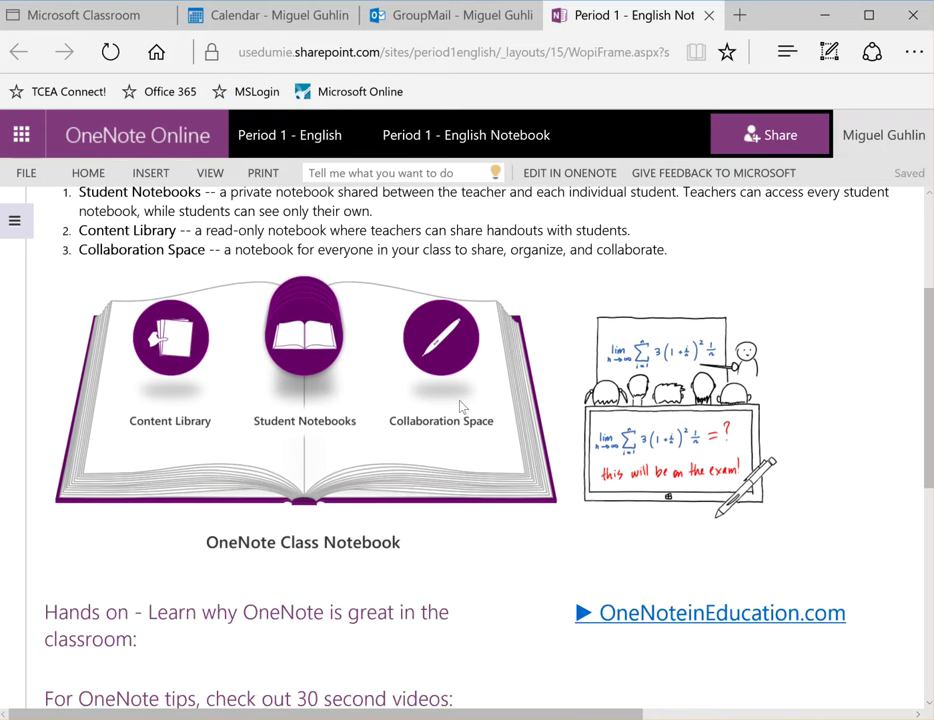
{"action": "scroll", "coordinate": [461, 405], "scroll_direction": "up", "scroll_amount": 3}
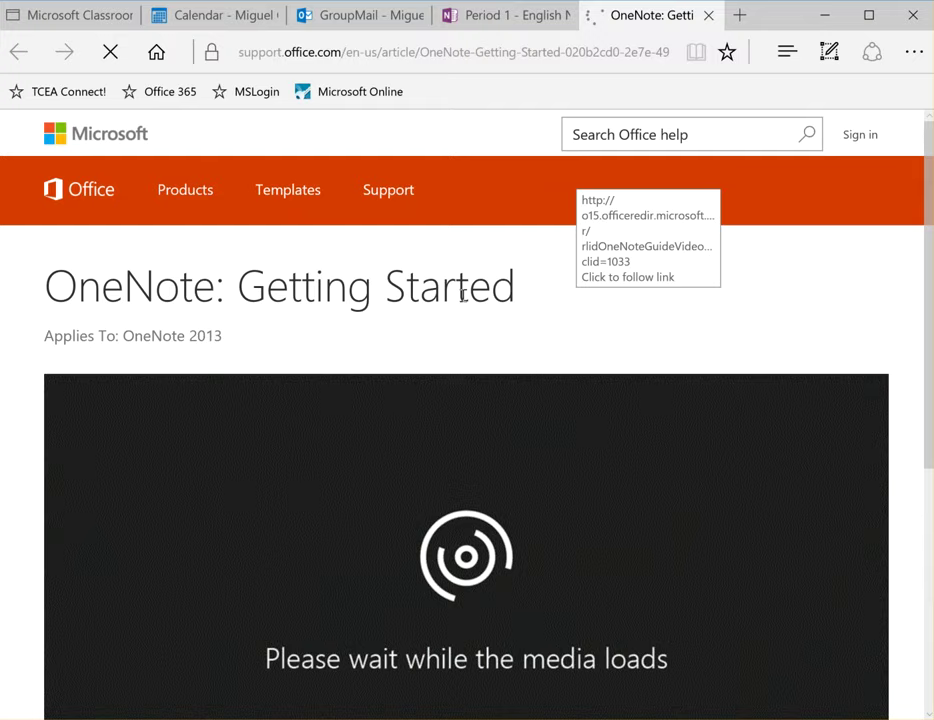
Step: Play the OneNote: Getting Started video and pause it at 0:47
{"action": "scroll", "coordinate": [525, 315], "scroll_direction": "down", "scroll_amount": 3}
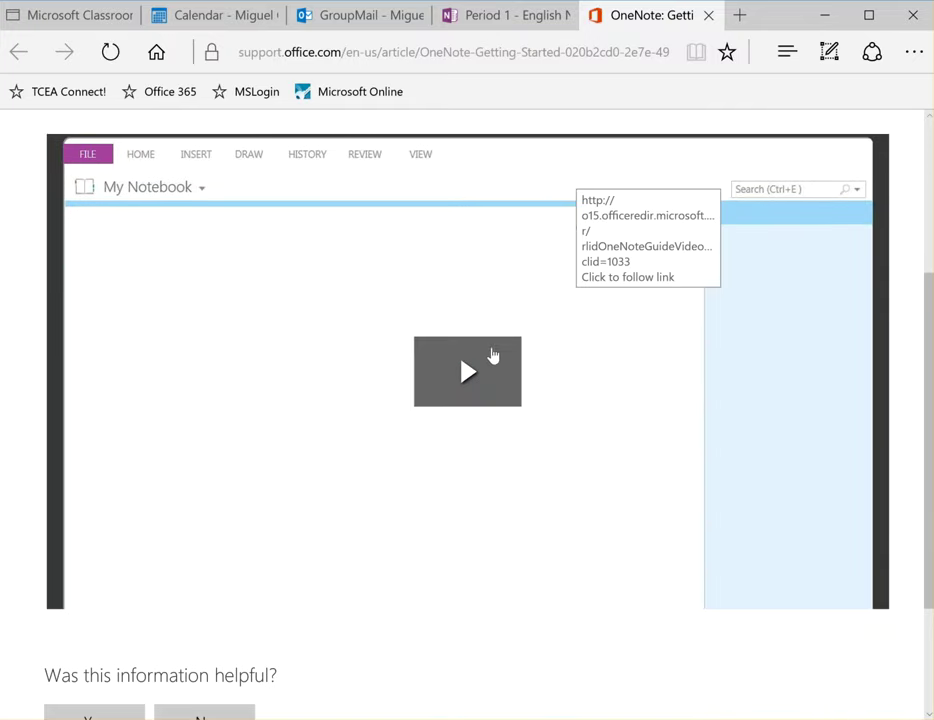
{"action": "left_click", "coordinate": [487, 361]}
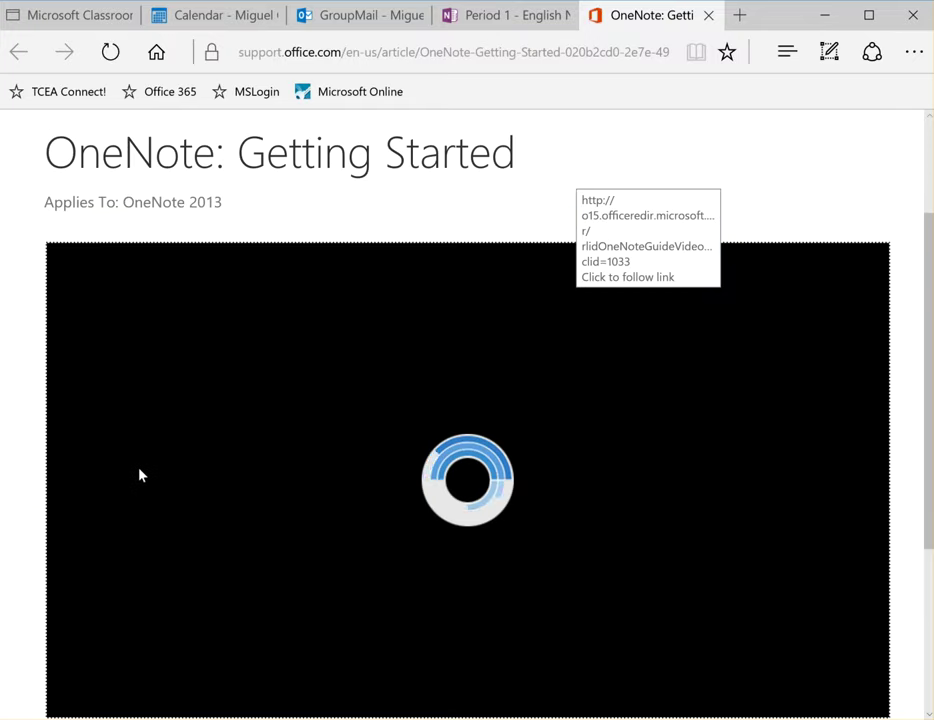
{"action": "scroll", "coordinate": [140, 473], "scroll_direction": "down", "scroll_amount": 1}
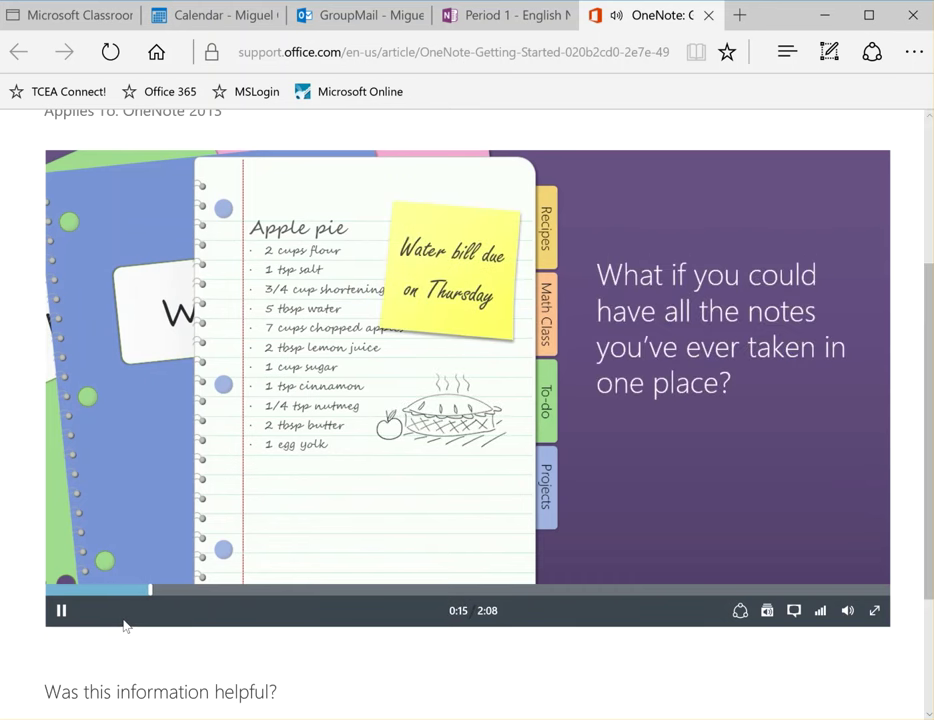
{"action": "scroll", "coordinate": [124, 626], "scroll_direction": "up", "scroll_amount": 1}
{"action": "scroll", "coordinate": [124, 626], "scroll_direction": "down", "scroll_amount": 1}
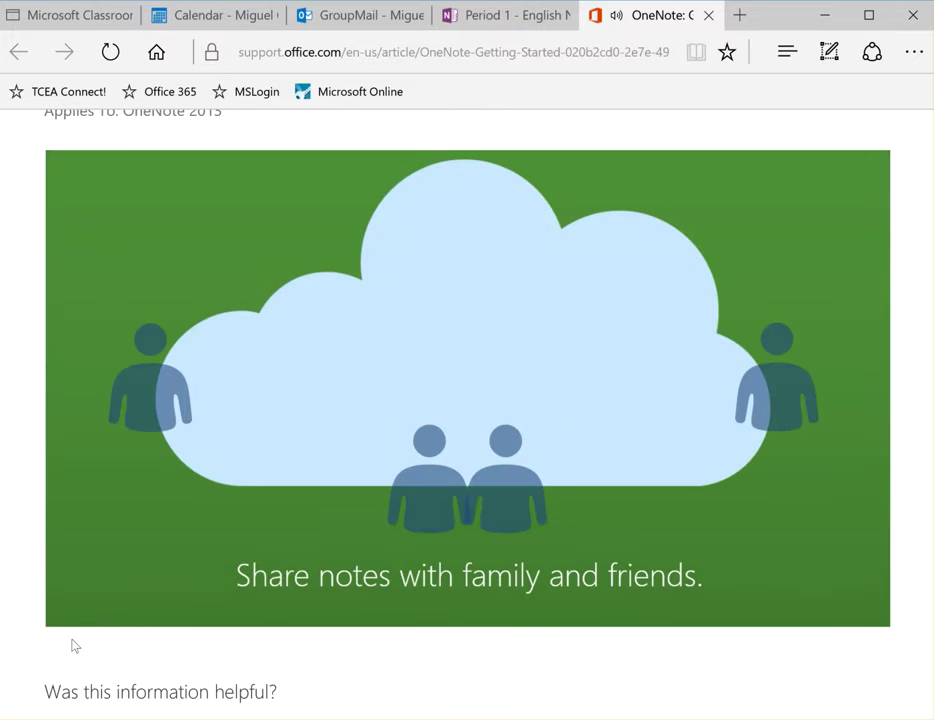
{"action": "mouse_move", "coordinate": [62, 612]}
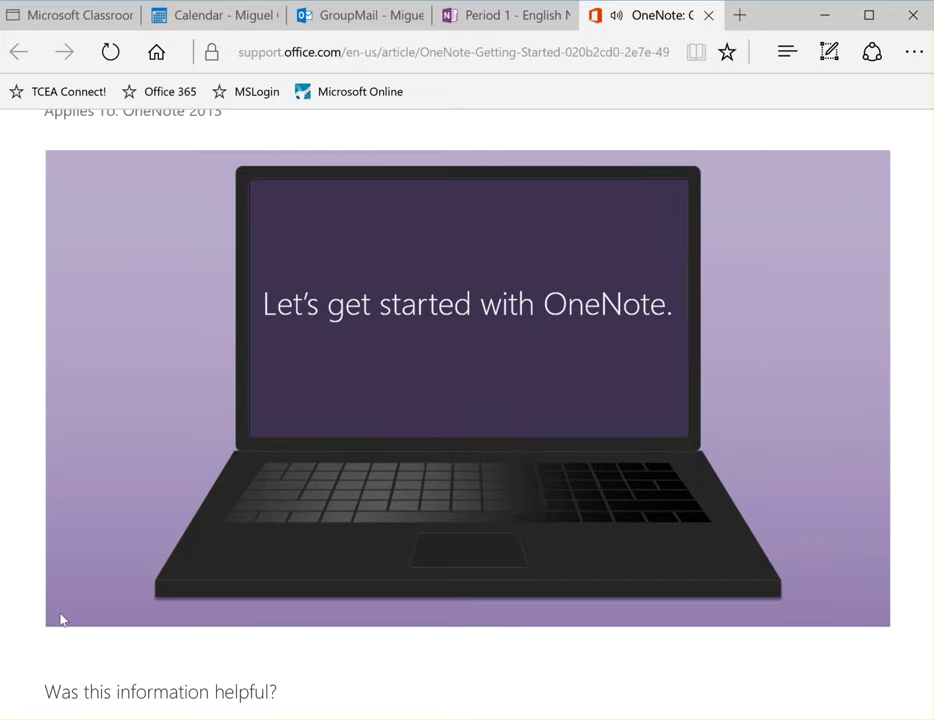
{"action": "left_click", "coordinate": [60, 611]}
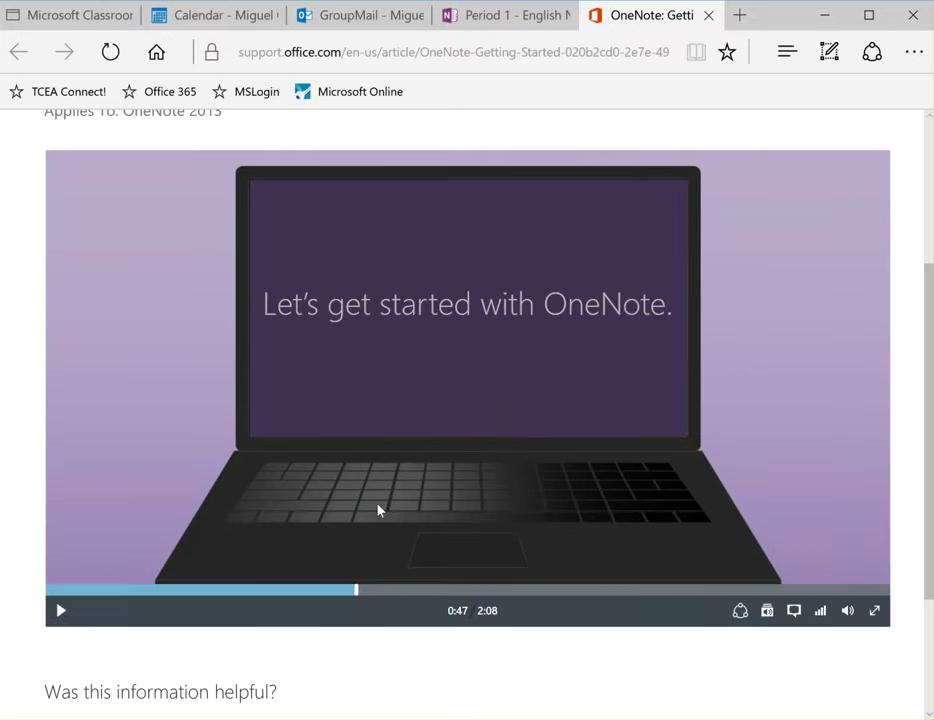
{"action": "scroll", "coordinate": [361, 488], "scroll_direction": "up", "scroll_amount": 1}
{"action": "scroll", "coordinate": [379, 488], "scroll_direction": "down", "scroll_amount": 3}
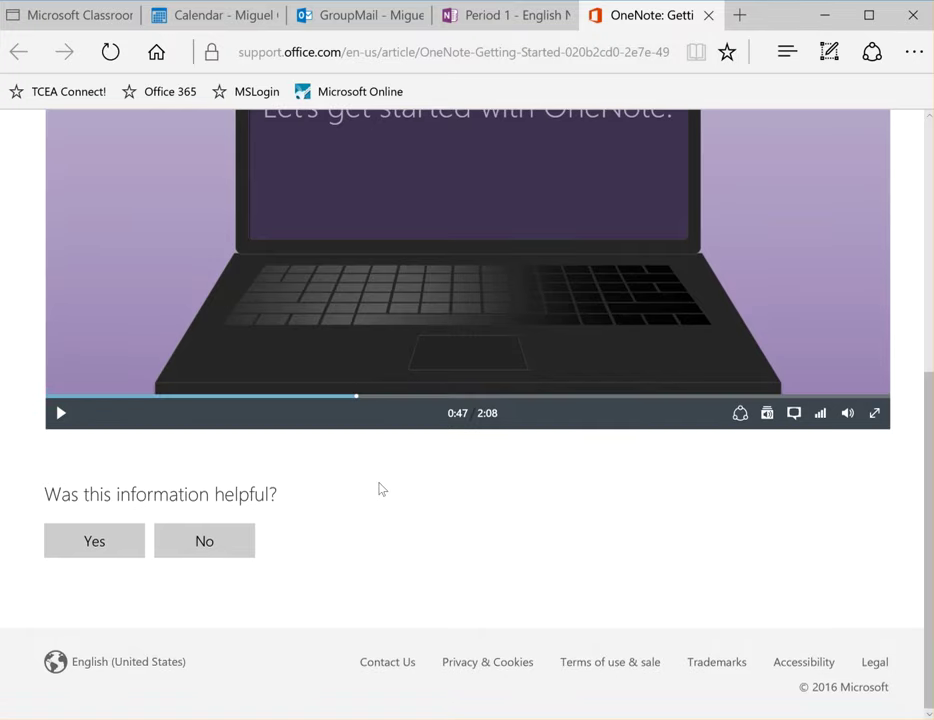
{"action": "scroll", "coordinate": [379, 489], "scroll_direction": "up", "scroll_amount": 3}
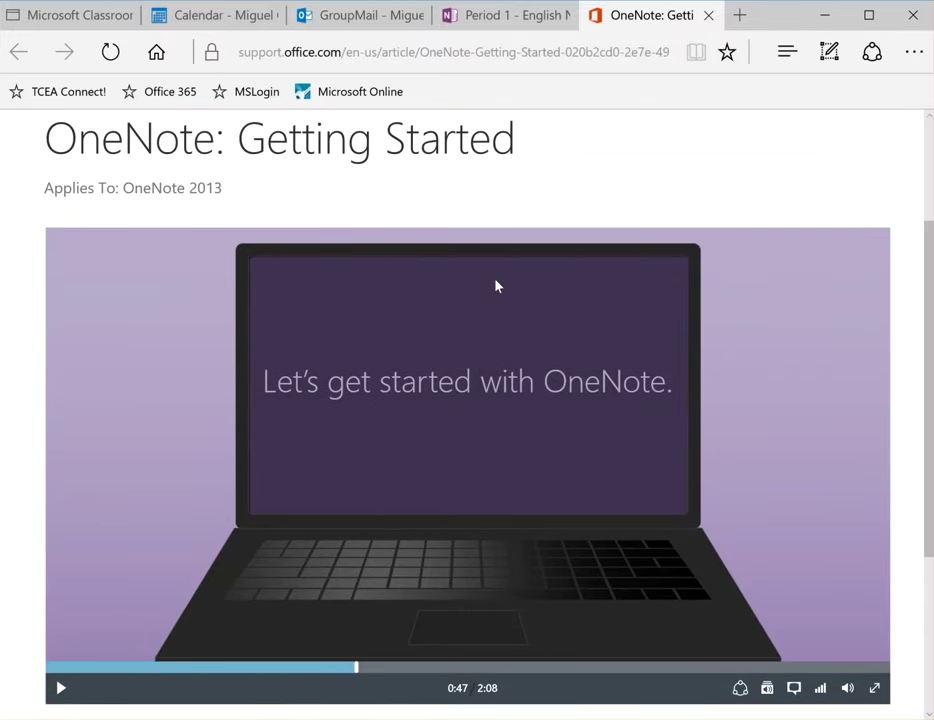
Step: Close the Getting Started article and scroll the welcome page down to the 30-second tips
{"action": "left_click", "coordinate": [709, 15]}
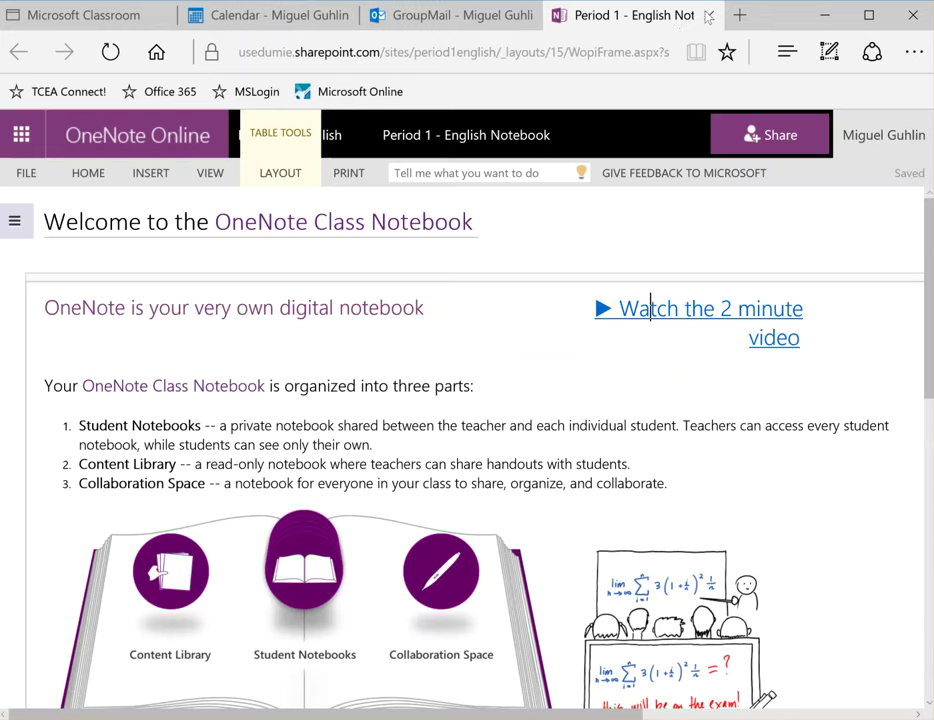
{"action": "scroll", "coordinate": [559, 323], "scroll_direction": "down", "scroll_amount": 3}
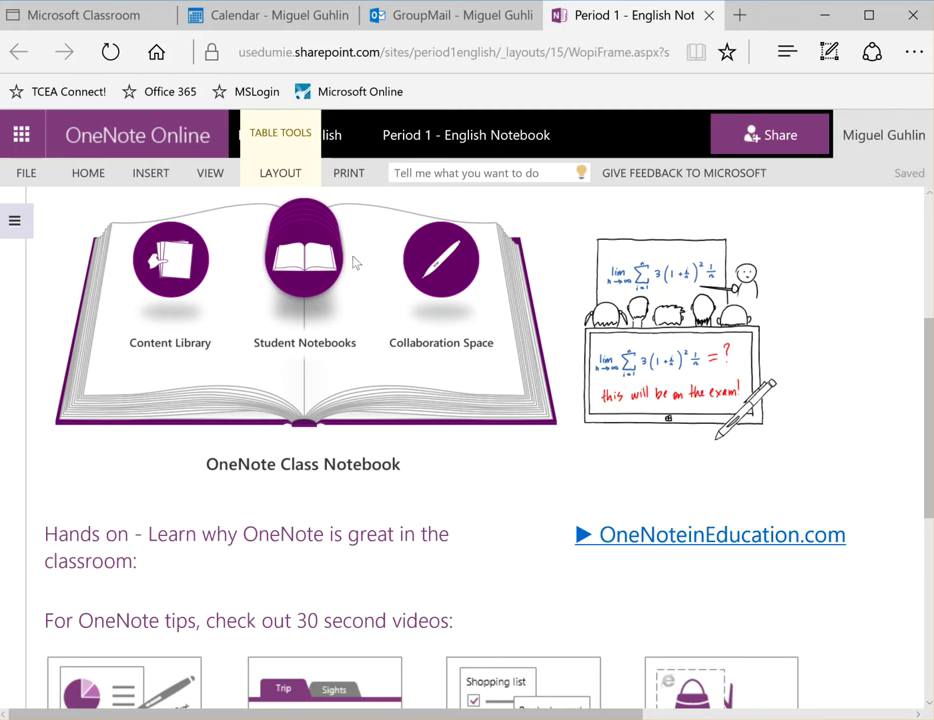
{"action": "scroll", "coordinate": [461, 266], "scroll_direction": "down", "scroll_amount": 3}
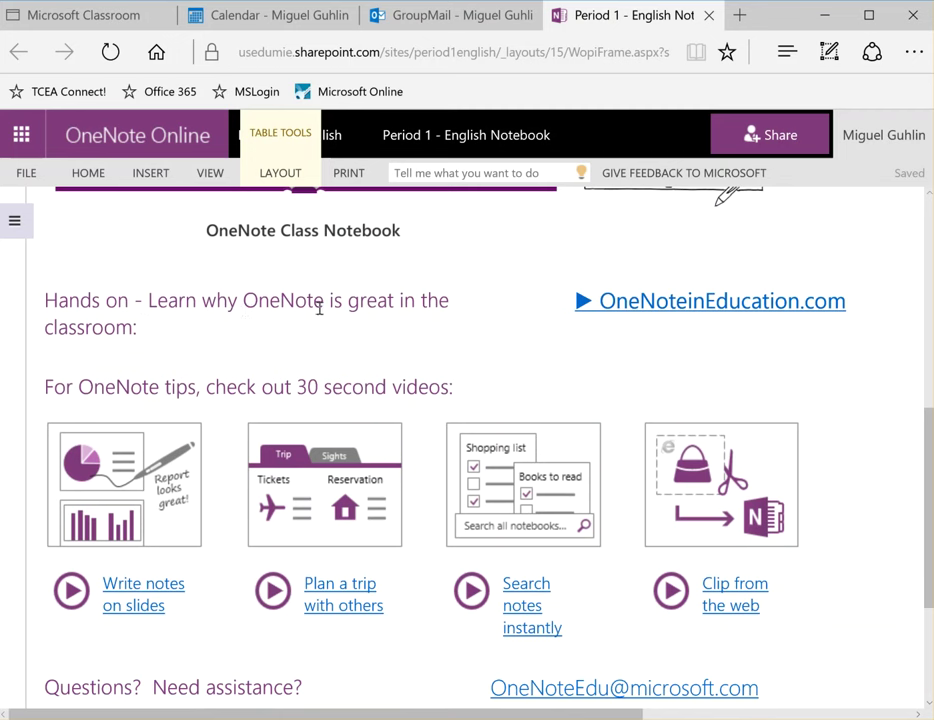
{"action": "scroll", "coordinate": [319, 308], "scroll_direction": "down", "scroll_amount": 2}
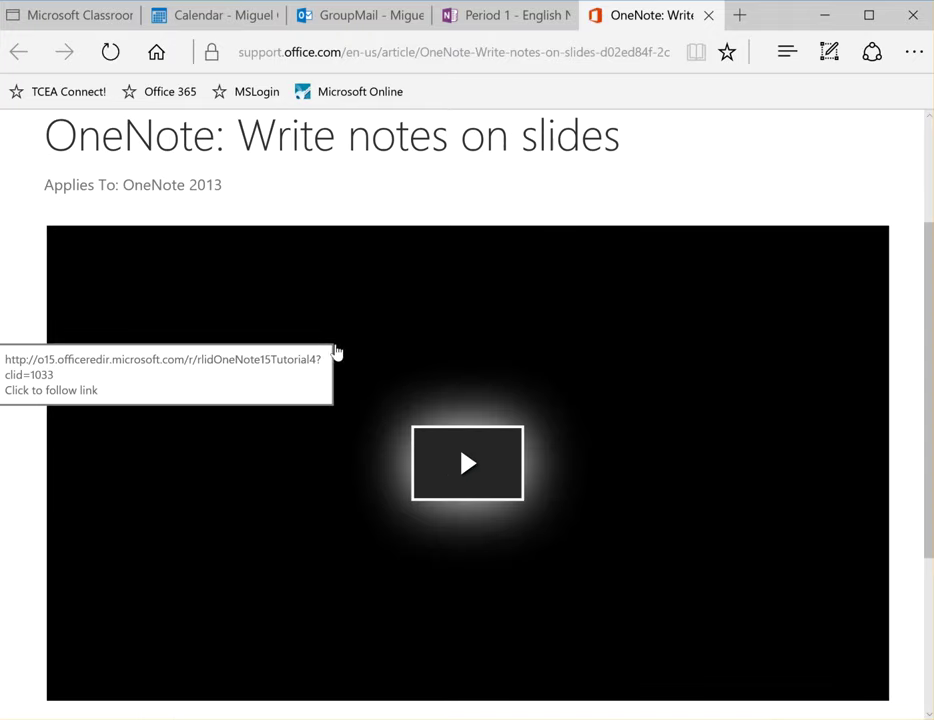
Step: Play the Write notes on slides video nearly to the end, then close its tab
{"action": "left_click", "coordinate": [455, 468]}
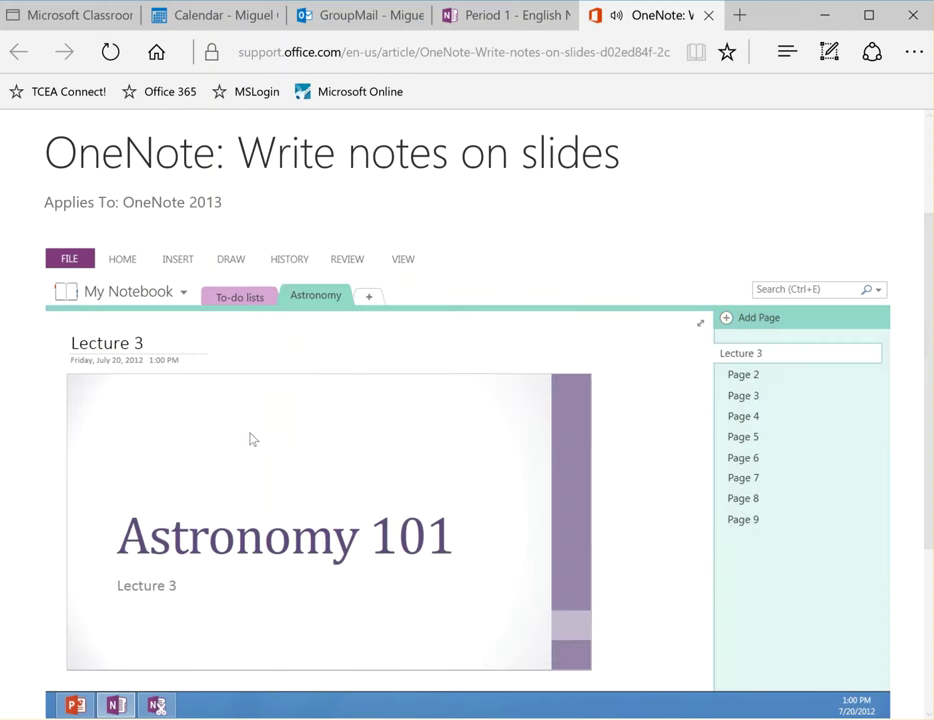
{"action": "mouse_move", "coordinate": [253, 438]}
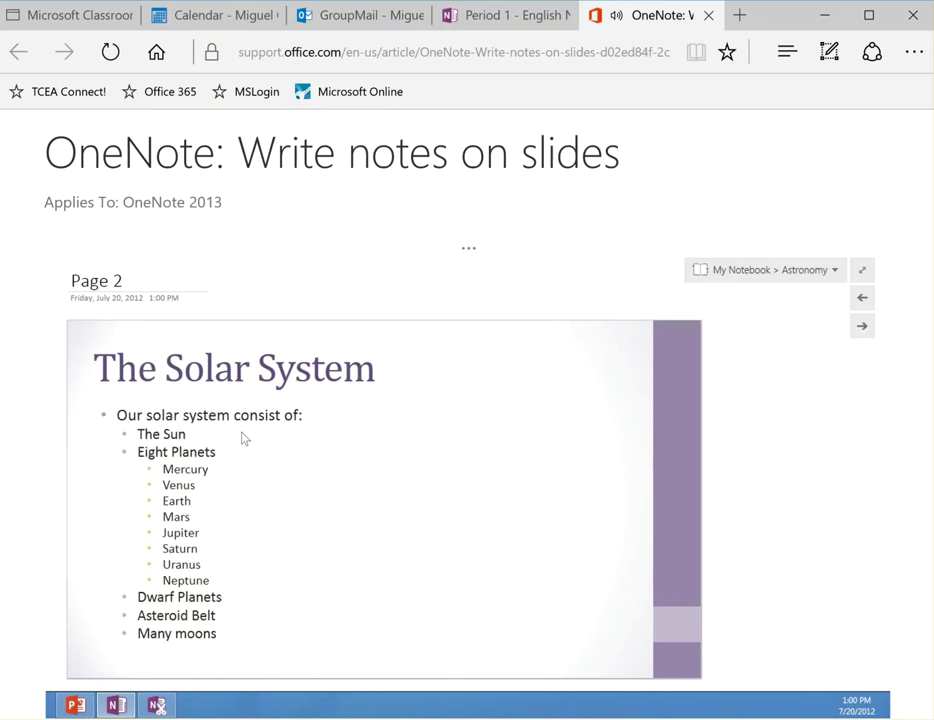
{"action": "mouse_move", "coordinate": [300, 461]}
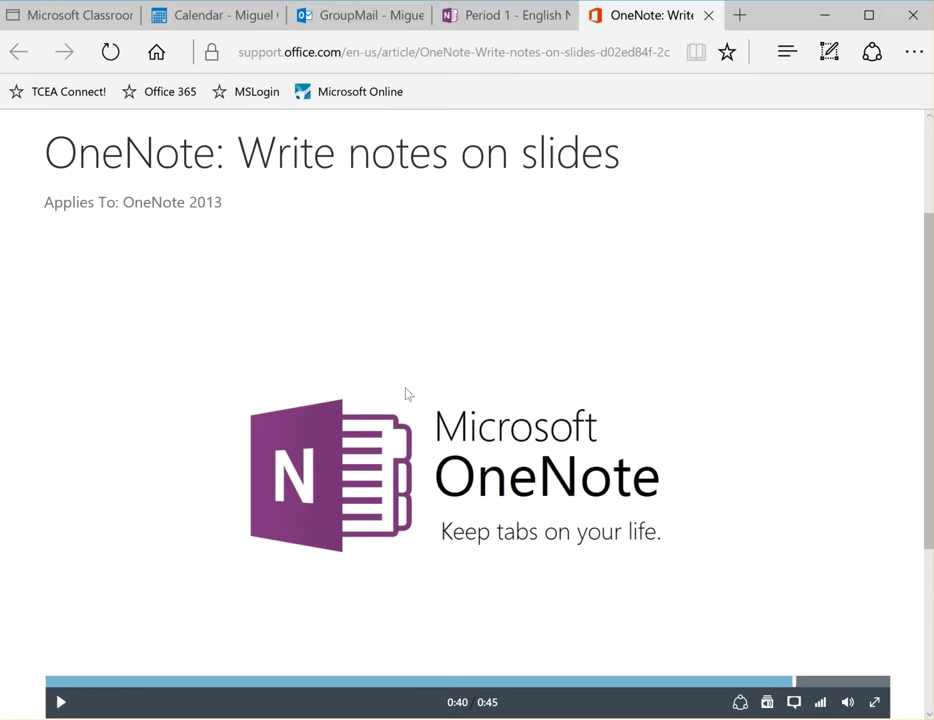
{"action": "left_click", "coordinate": [708, 16]}
Step: Scroll through the welcome page, then show the notebook's section and page lists
{"action": "scroll", "coordinate": [232, 260], "scroll_direction": "down", "scroll_amount": 2}
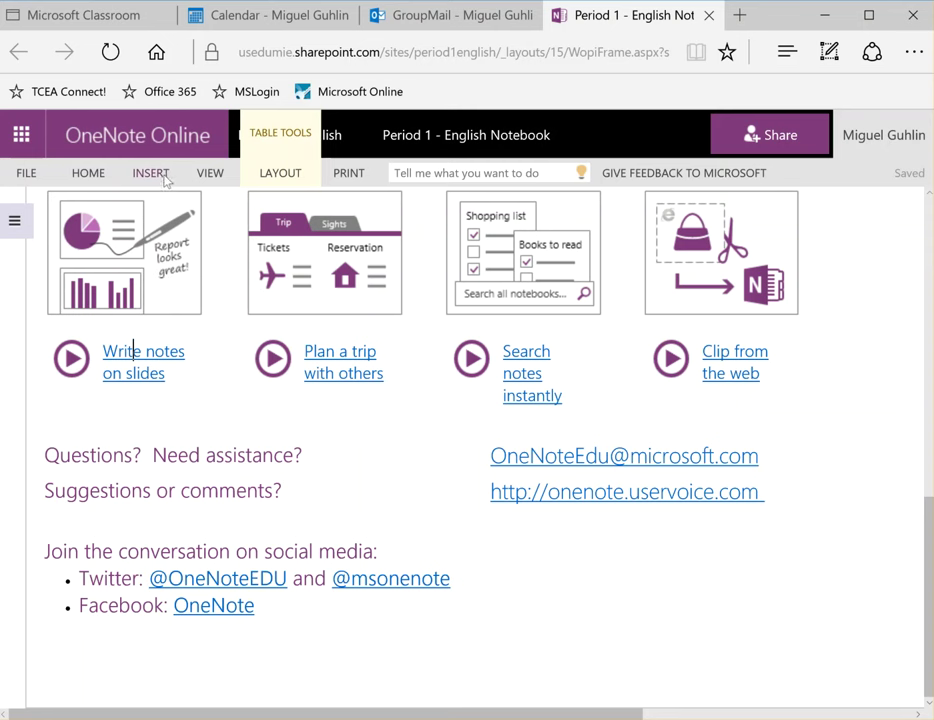
{"action": "scroll", "coordinate": [388, 275], "scroll_direction": "up", "scroll_amount": 1}
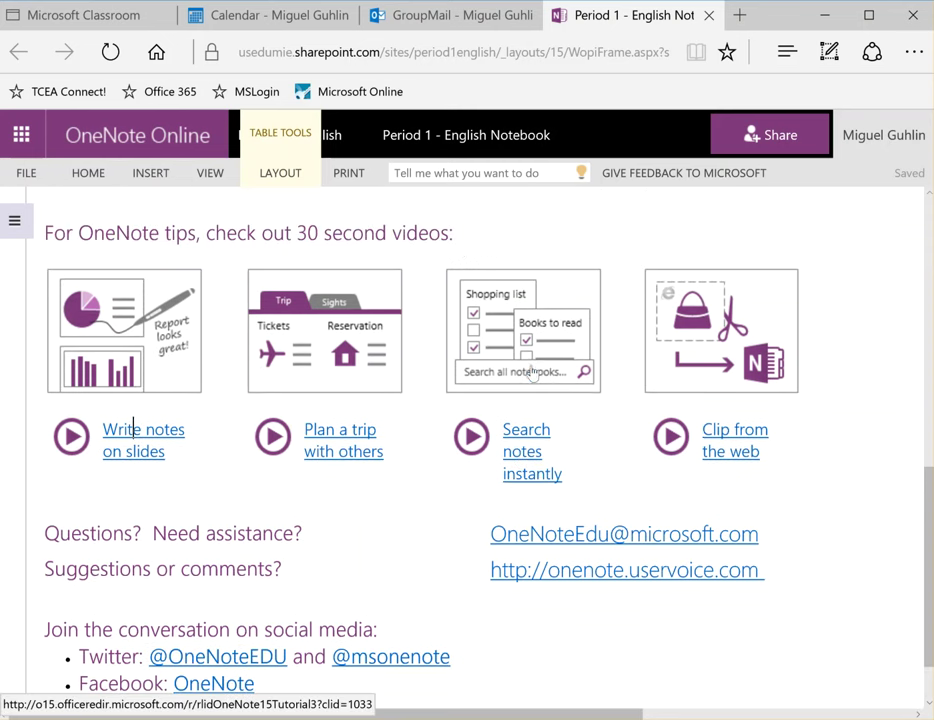
{"action": "scroll", "coordinate": [559, 379], "scroll_direction": "down", "scroll_amount": 1}
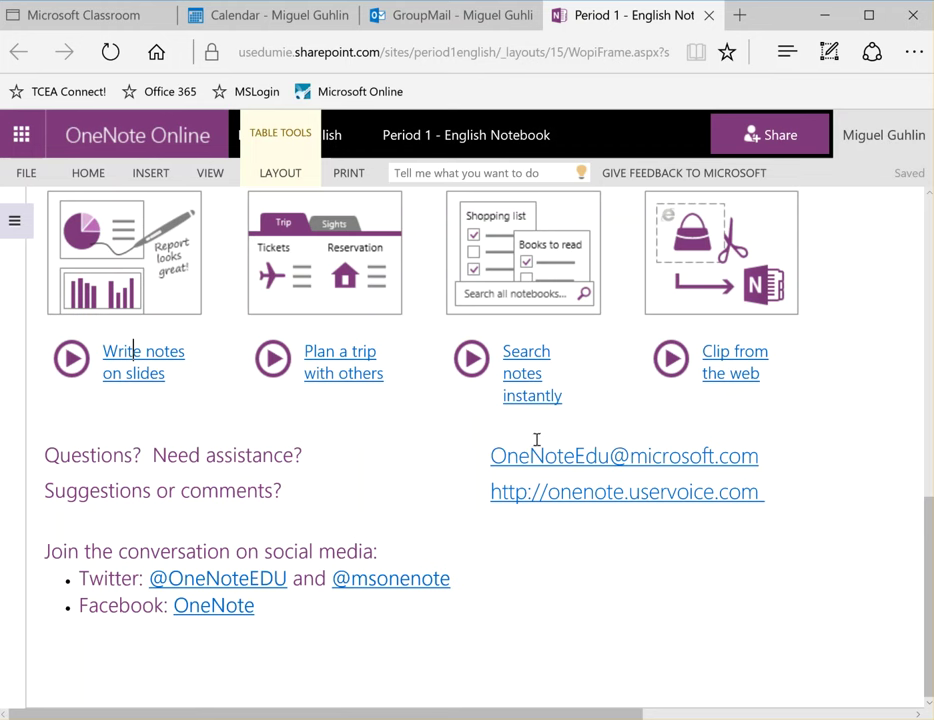
{"action": "scroll", "coordinate": [536, 440], "scroll_direction": "up", "scroll_amount": 1}
{"action": "left_click", "coordinate": [14, 220]}
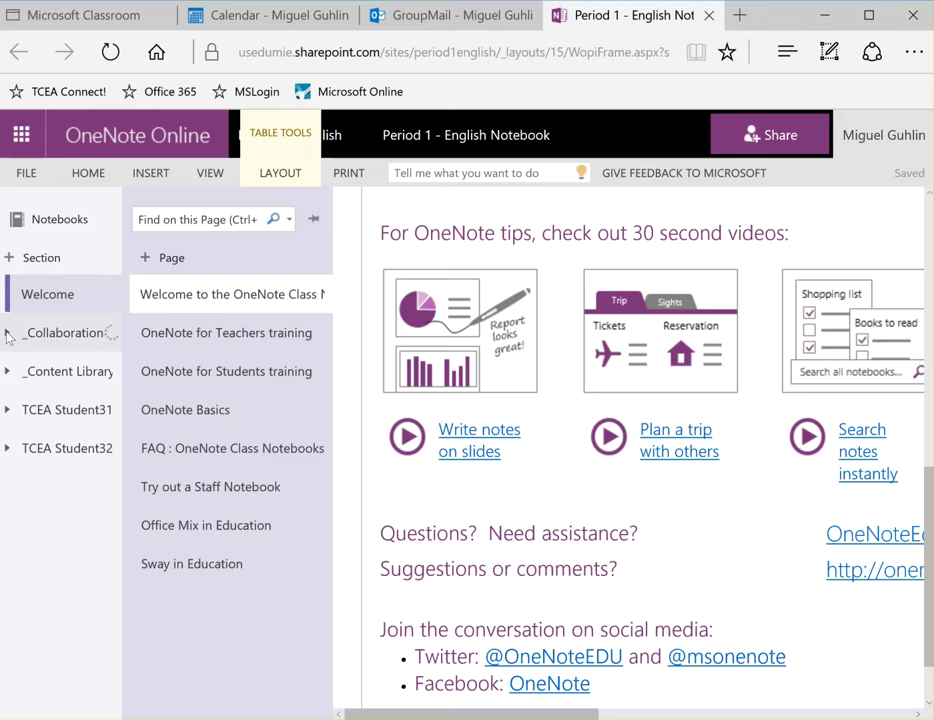
Step: Widen the section list and narrow the page list to give the Collaboration Space page more room
{"action": "left_click_drag", "start_coordinate": [125, 328], "coordinate": [229, 335]}
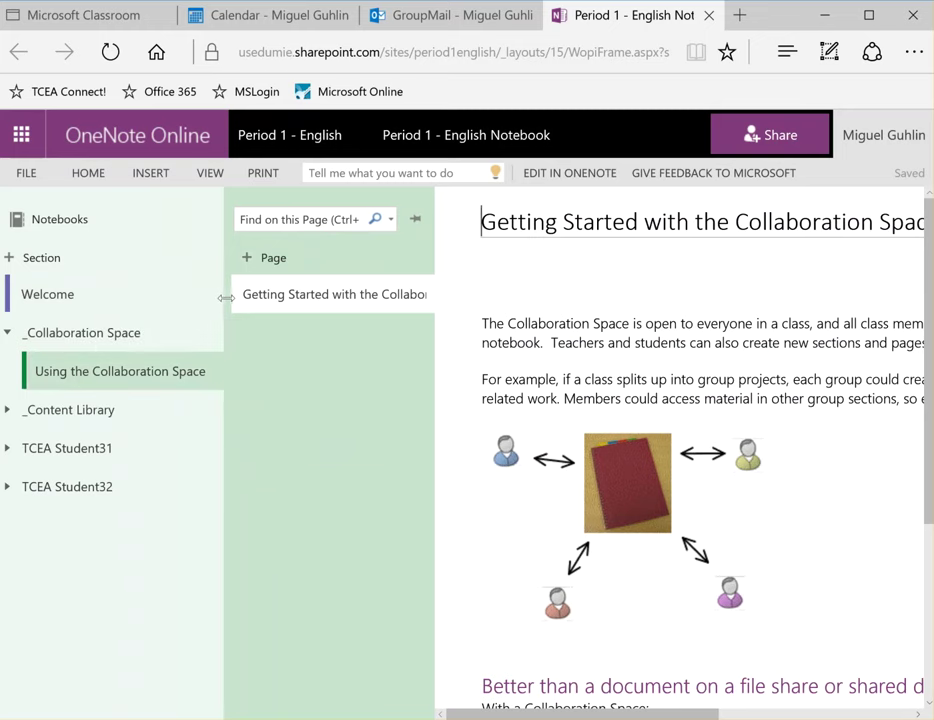
{"action": "mouse_move", "coordinate": [225, 298]}
{"action": "left_mouse_down"}
{"action": "mouse_move", "coordinate": [303, 298]}
{"action": "mouse_move", "coordinate": [215, 294]}
{"action": "mouse_move", "coordinate": [235, 296]}
{"action": "left_mouse_up"}
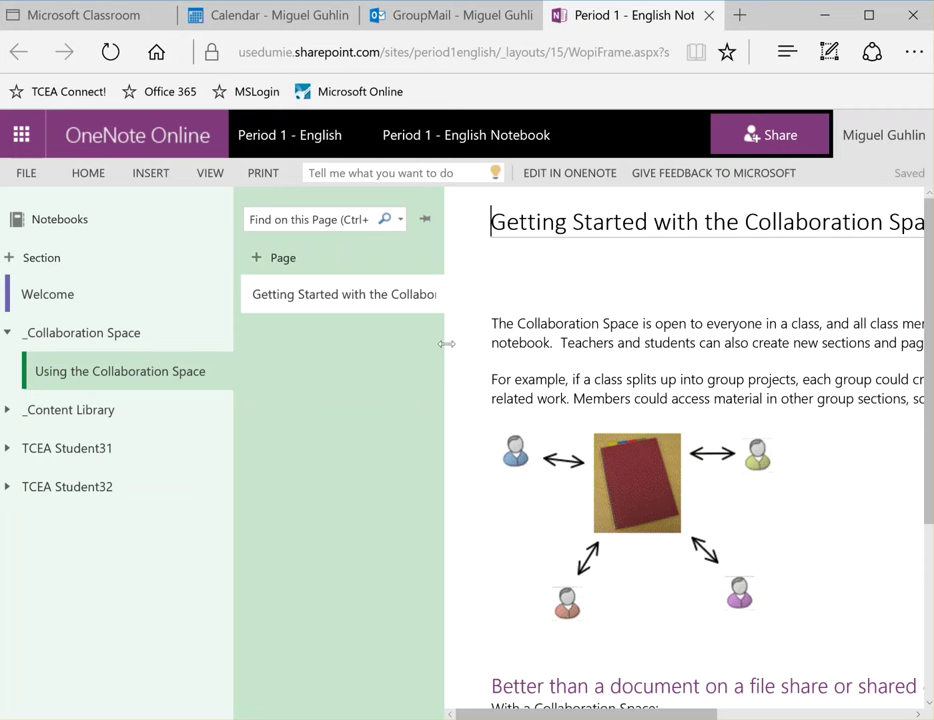
{"action": "left_click_drag", "start_coordinate": [444, 344], "coordinate": [323, 344]}
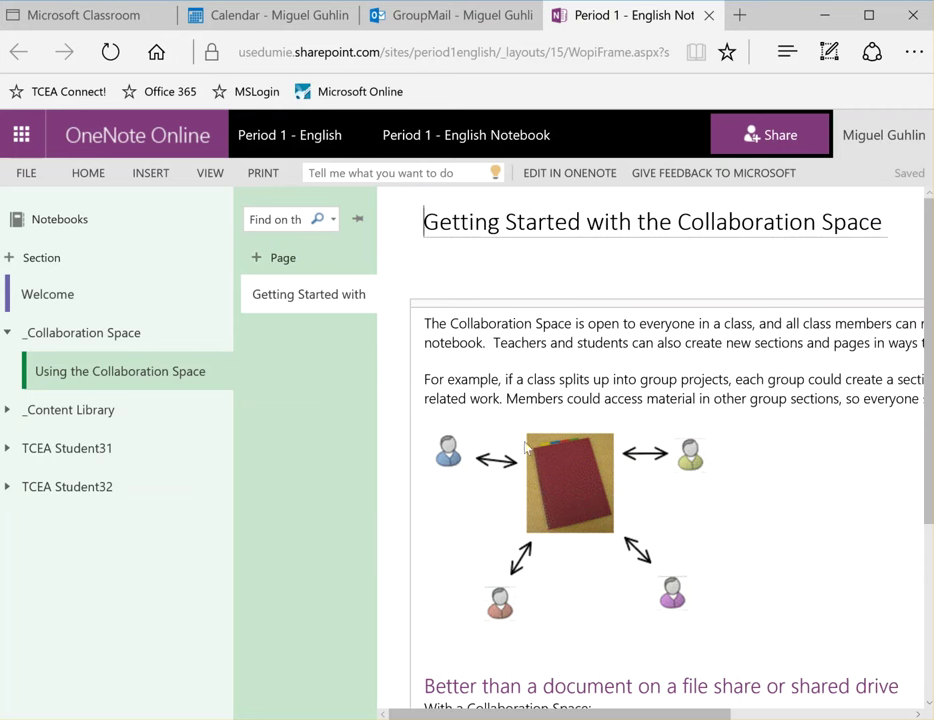
{"action": "left_click_drag", "start_coordinate": [563, 714], "coordinate": [589, 716]}
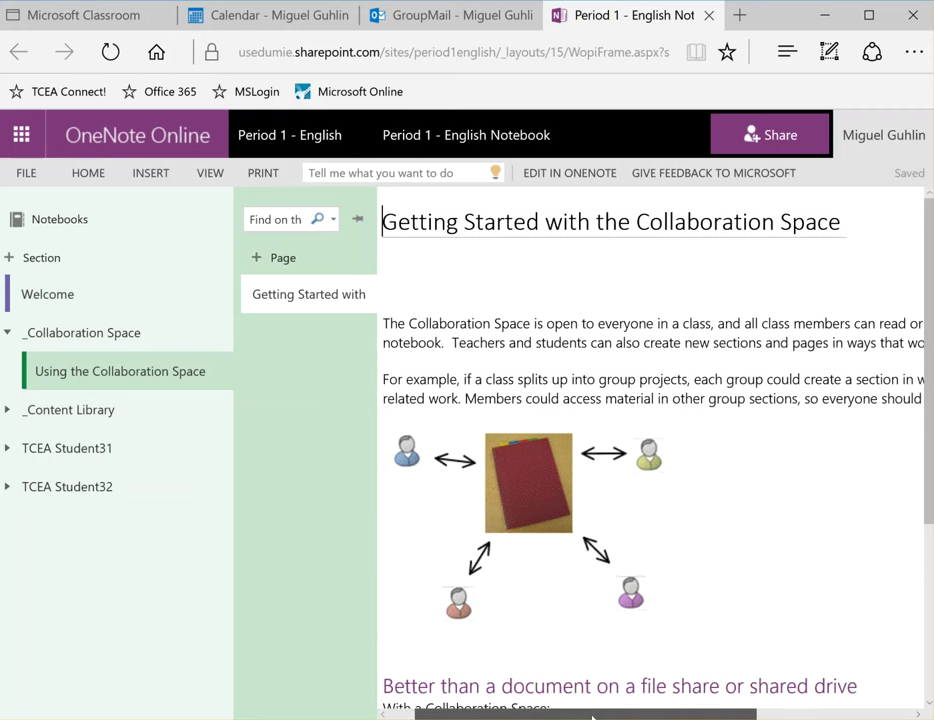
{"action": "scroll", "coordinate": [596, 552], "scroll_direction": "down", "scroll_amount": 3}
{"action": "scroll", "coordinate": [596, 552], "scroll_direction": "up", "scroll_amount": 3}
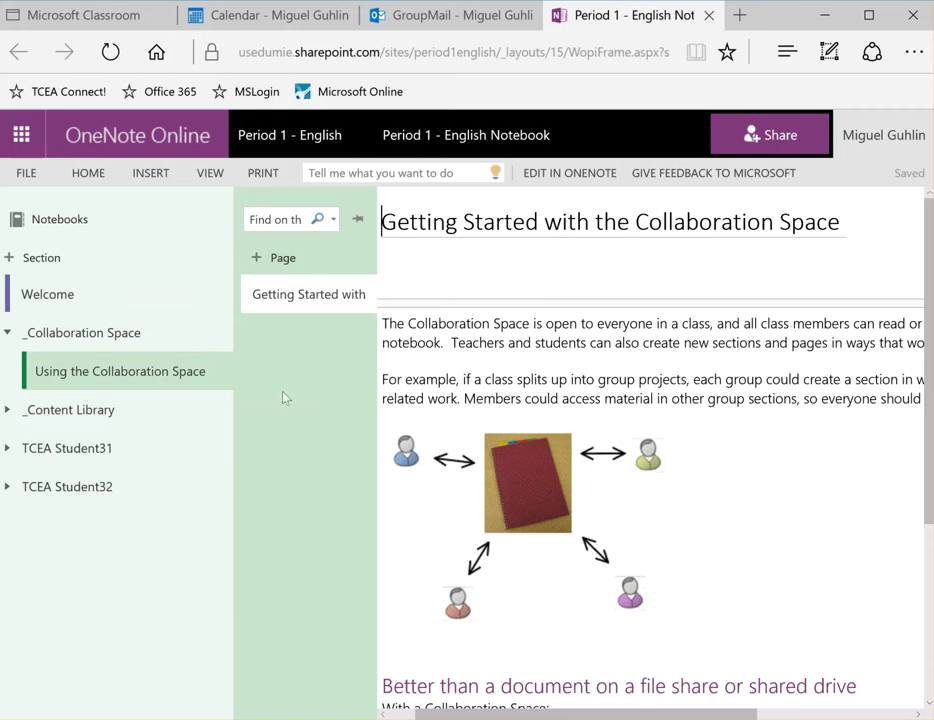
Step: Expand the _Content Library group to open its Getting Started page, then collapse the group
{"action": "left_click", "coordinate": [7, 413]}
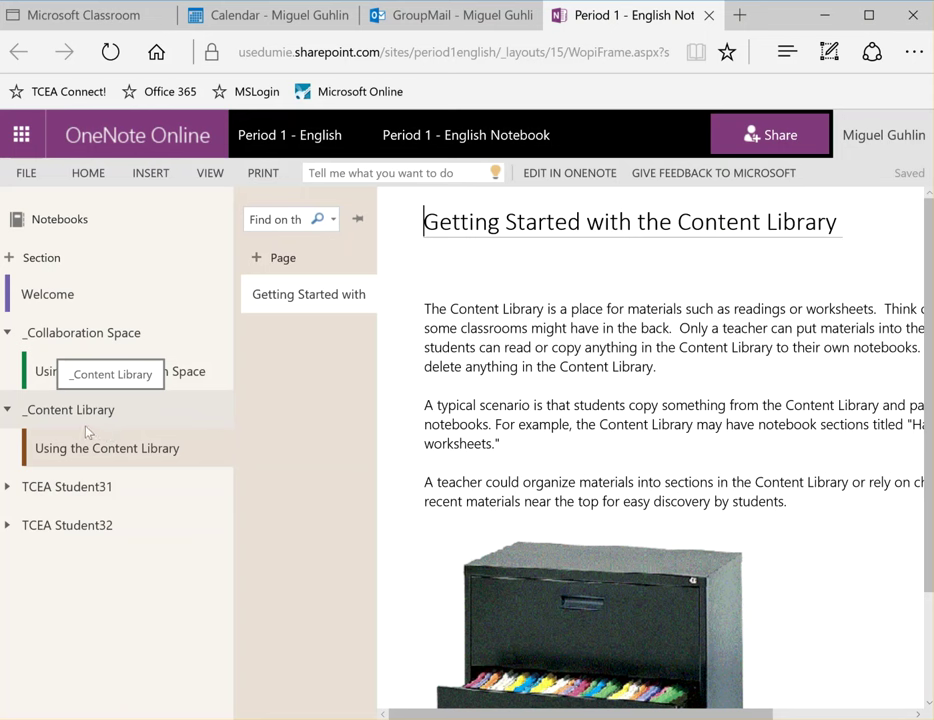
{"action": "left_click", "coordinate": [9, 410]}
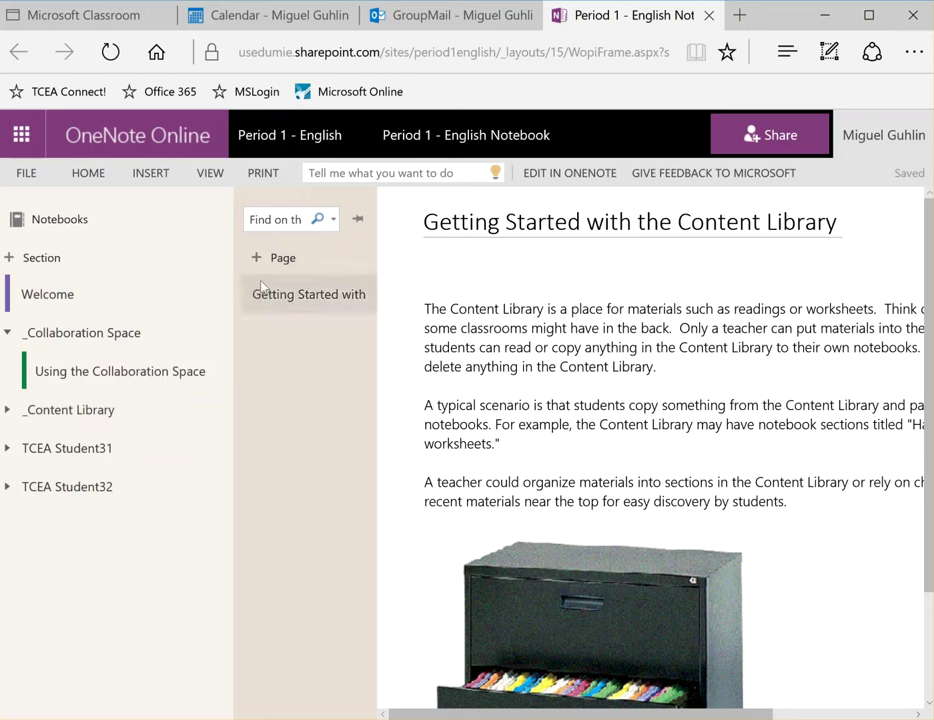
Step: Check the Classroom class page and Office 365 app list, then return to the Period 1 - English group mail
{"action": "left_click", "coordinate": [72, 15]}
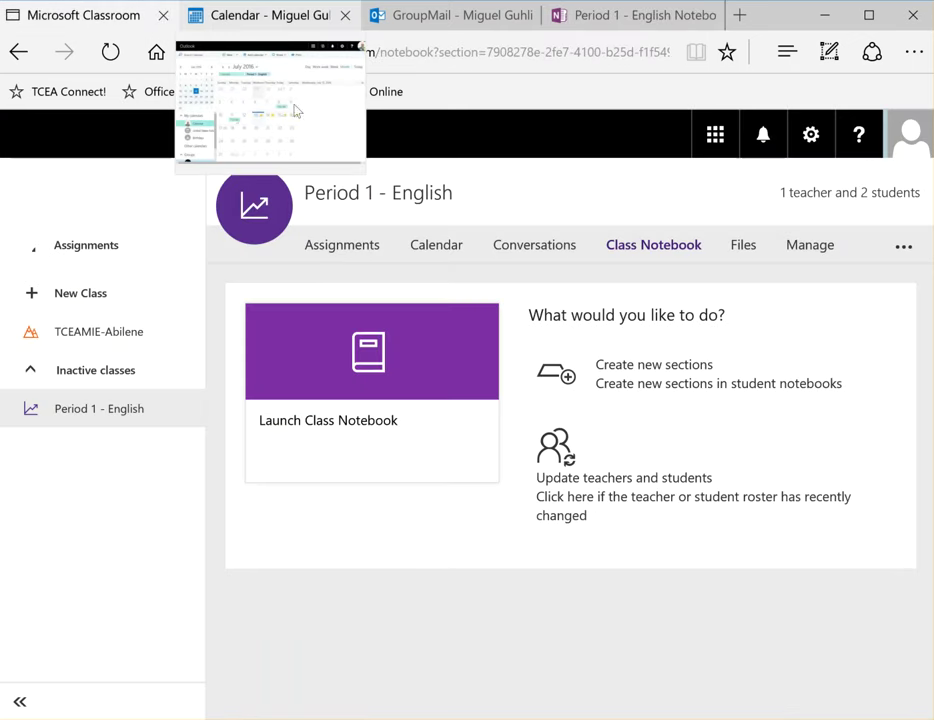
{"action": "left_click", "coordinate": [731, 140]}
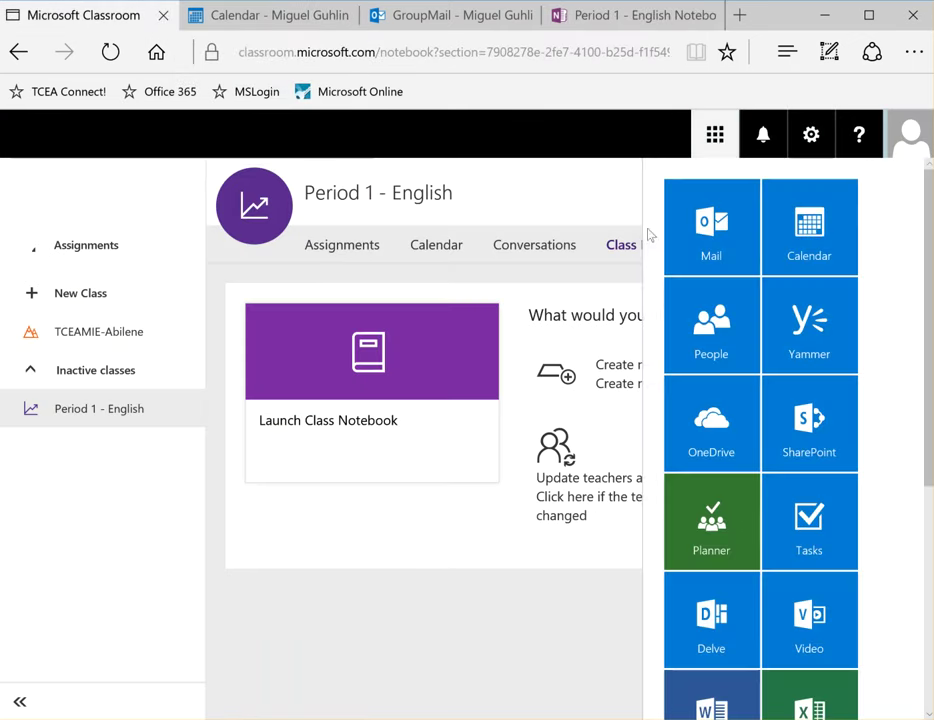
{"action": "scroll", "coordinate": [770, 500], "scroll_direction": "down", "scroll_amount": 3}
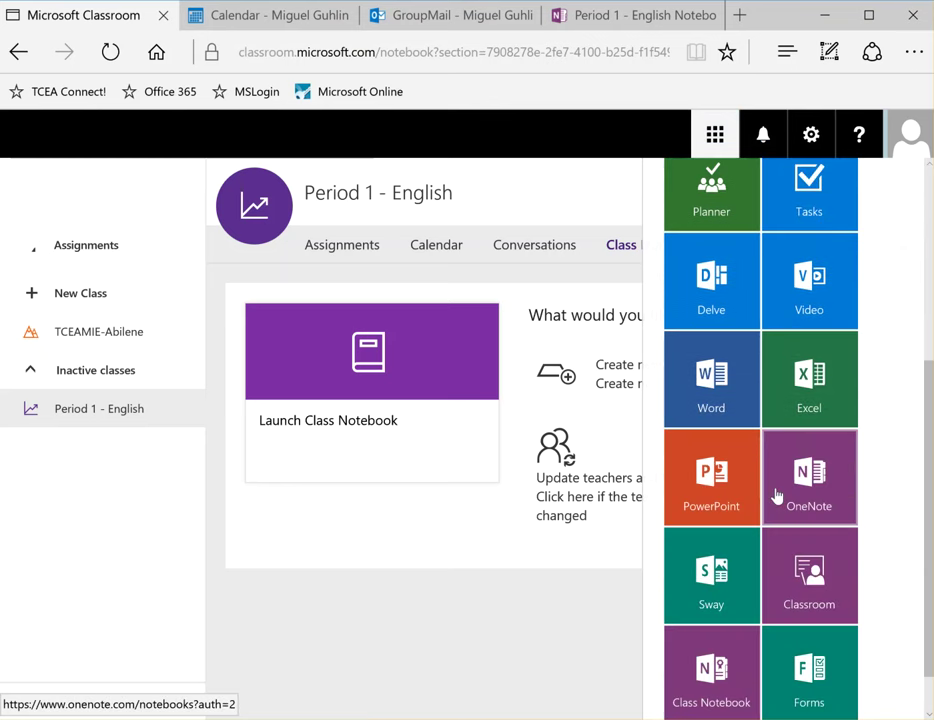
{"action": "scroll", "coordinate": [776, 496], "scroll_direction": "up", "scroll_amount": 3}
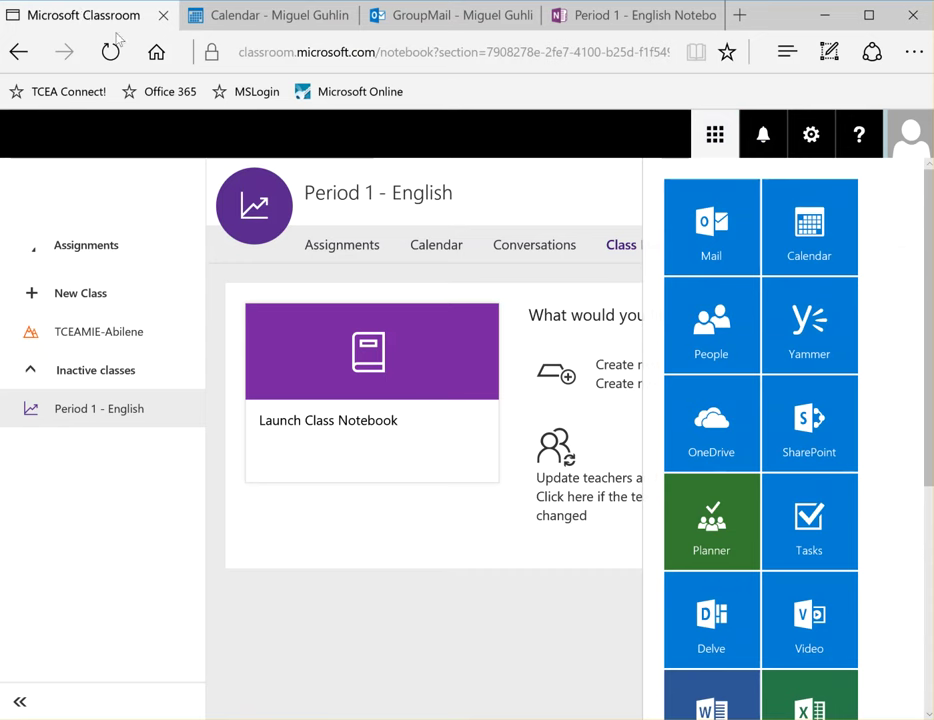
{"action": "left_click", "coordinate": [714, 140]}
{"action": "left_click", "coordinate": [714, 136]}
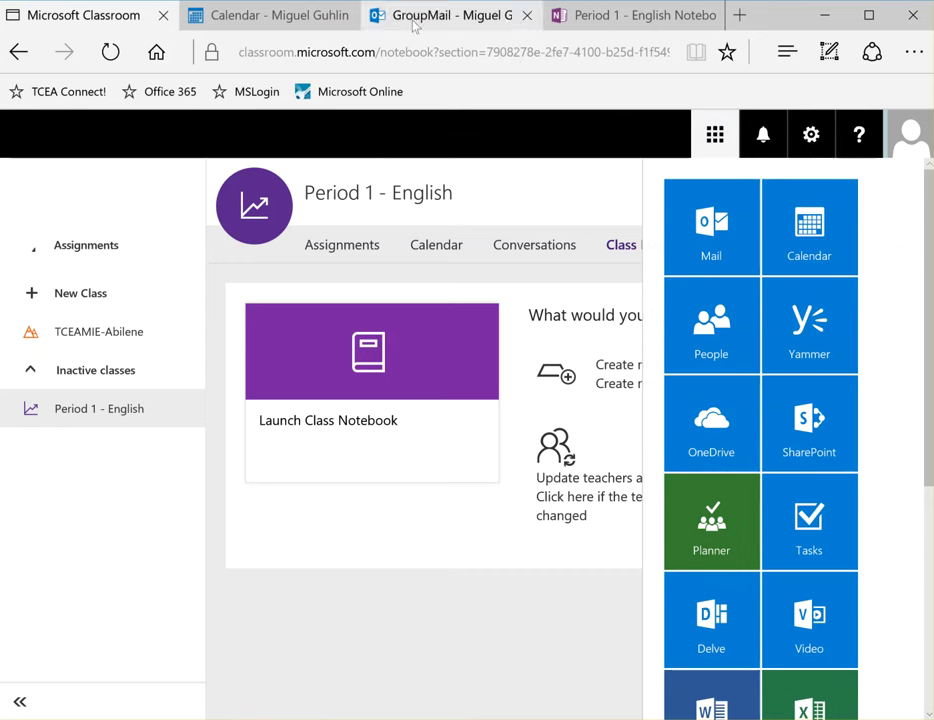
{"action": "left_click", "coordinate": [297, 16]}
{"action": "left_click", "coordinate": [449, 13]}
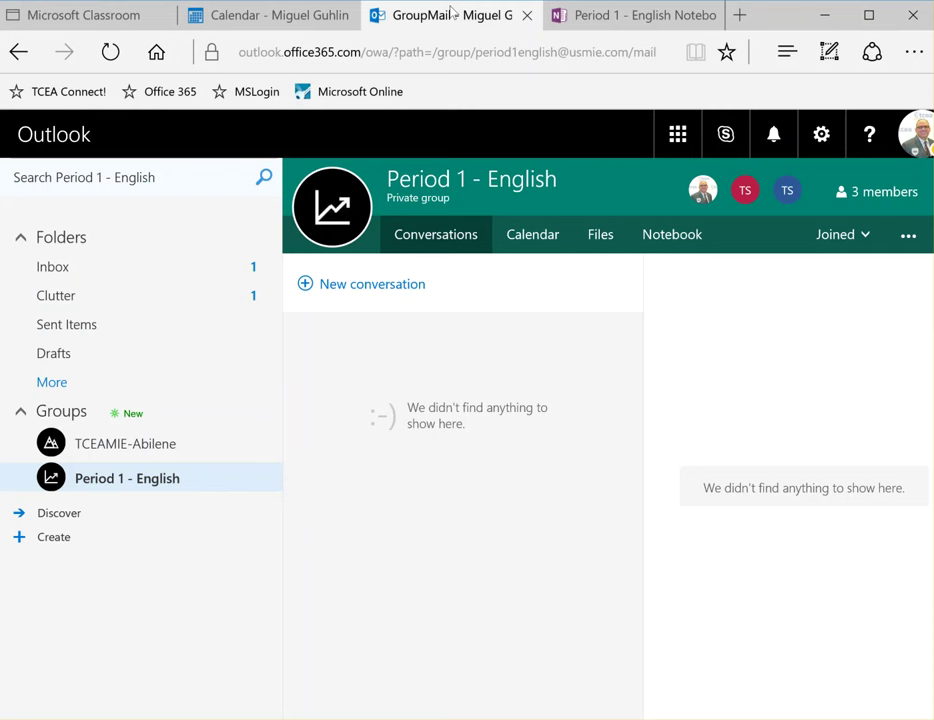
Step: Go back to the class notebook's Welcome section and widen the page list to show full titles
{"action": "left_click", "coordinate": [593, 16]}
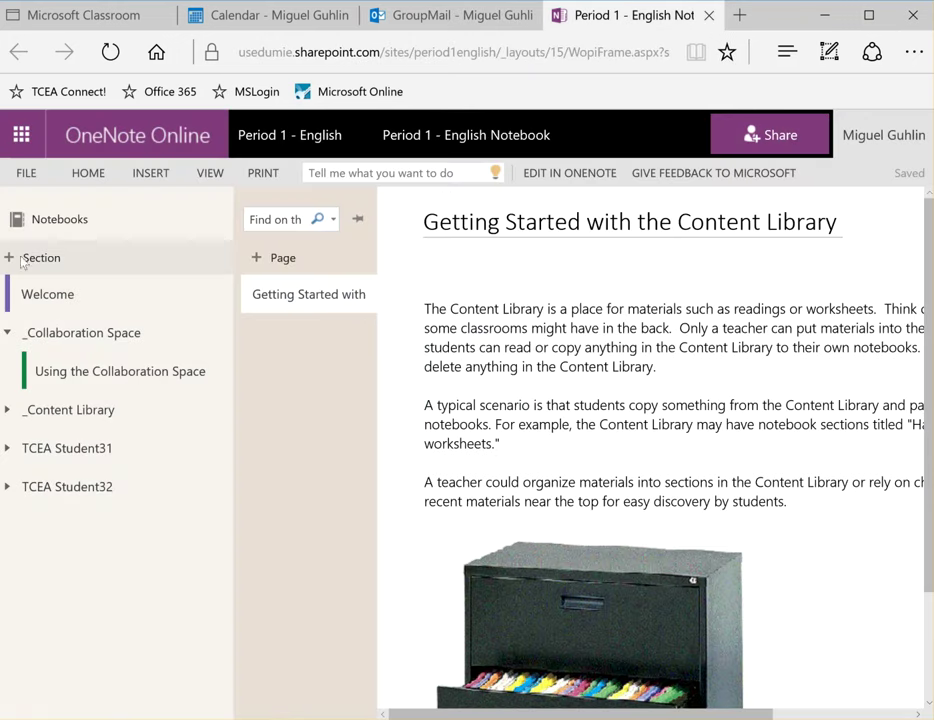
{"action": "left_click", "coordinate": [62, 300]}
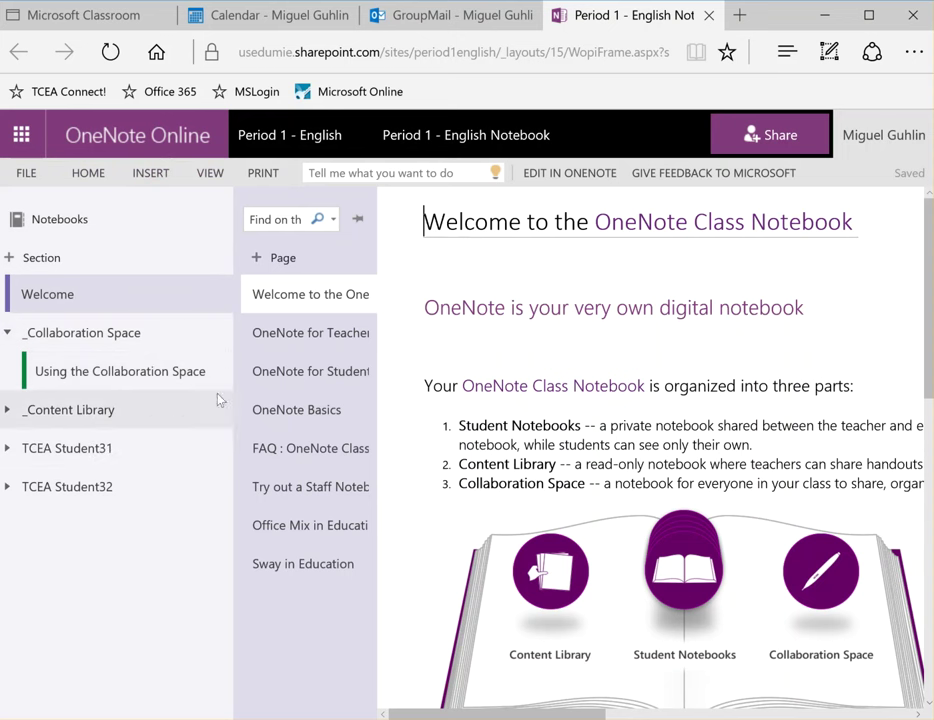
{"action": "left_click_drag", "start_coordinate": [384, 357], "coordinate": [470, 364]}
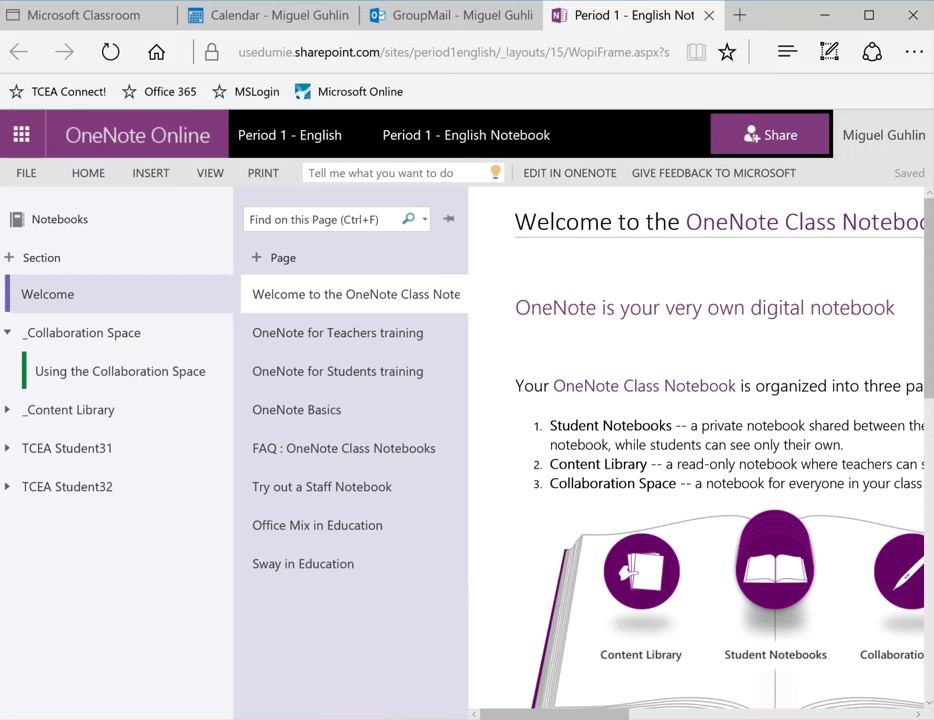
{"action": "mouse_move", "coordinate": [330, 719]}
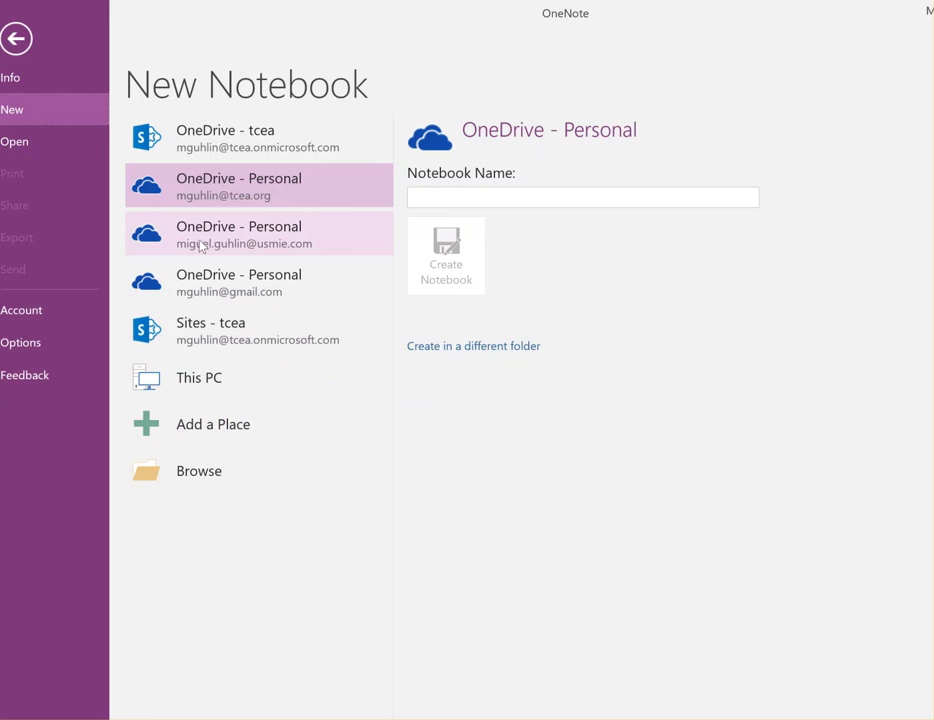
{"action": "left_click", "coordinate": [262, 246]}
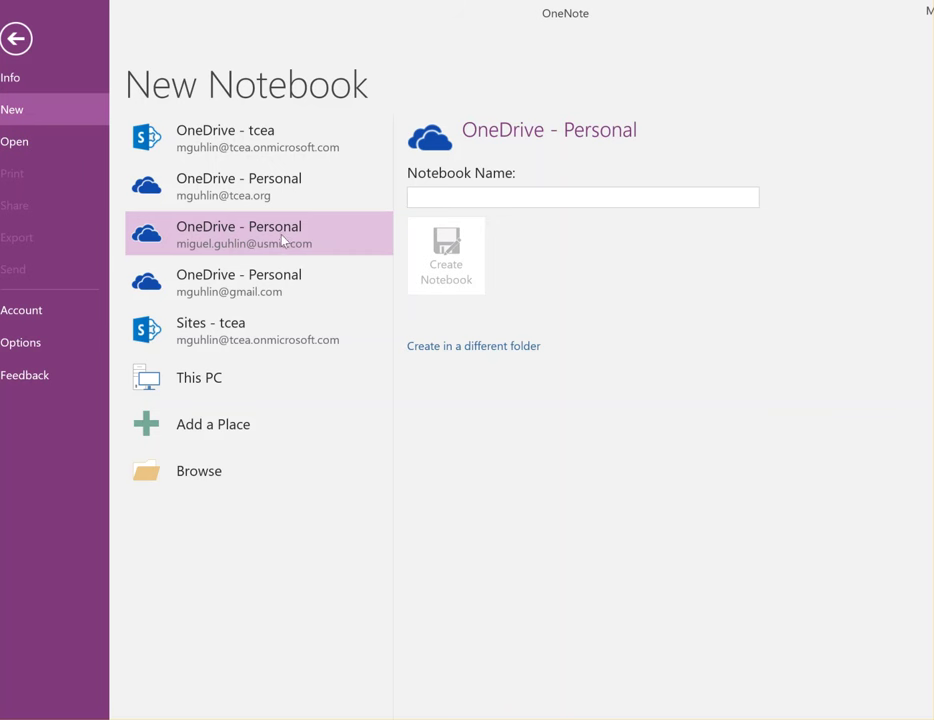
{"action": "left_click", "coordinate": [46, 144]}
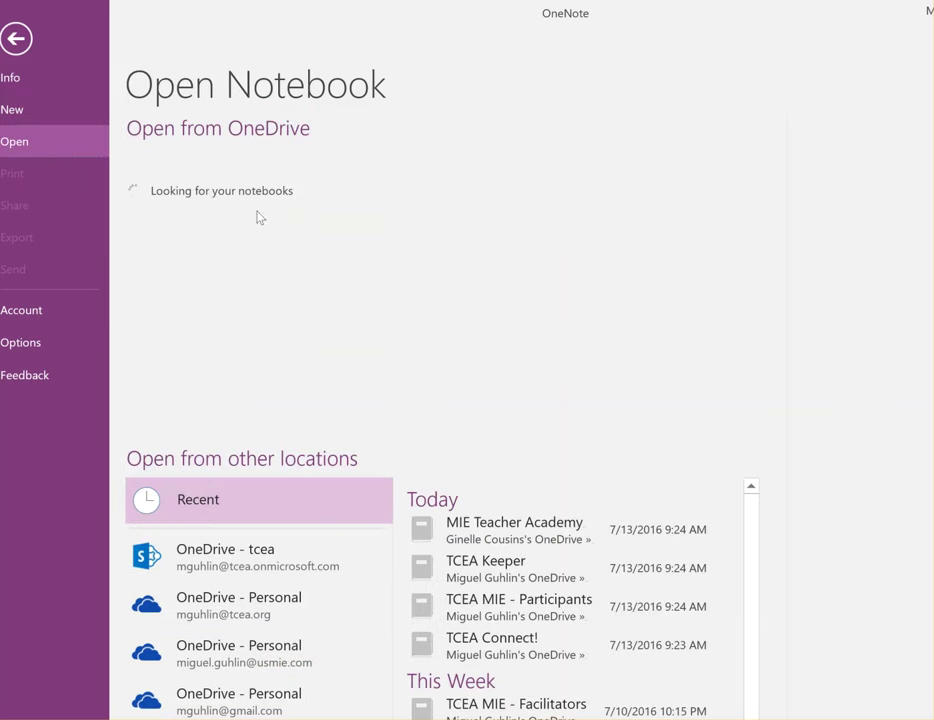
{"action": "left_click", "coordinate": [296, 518]}
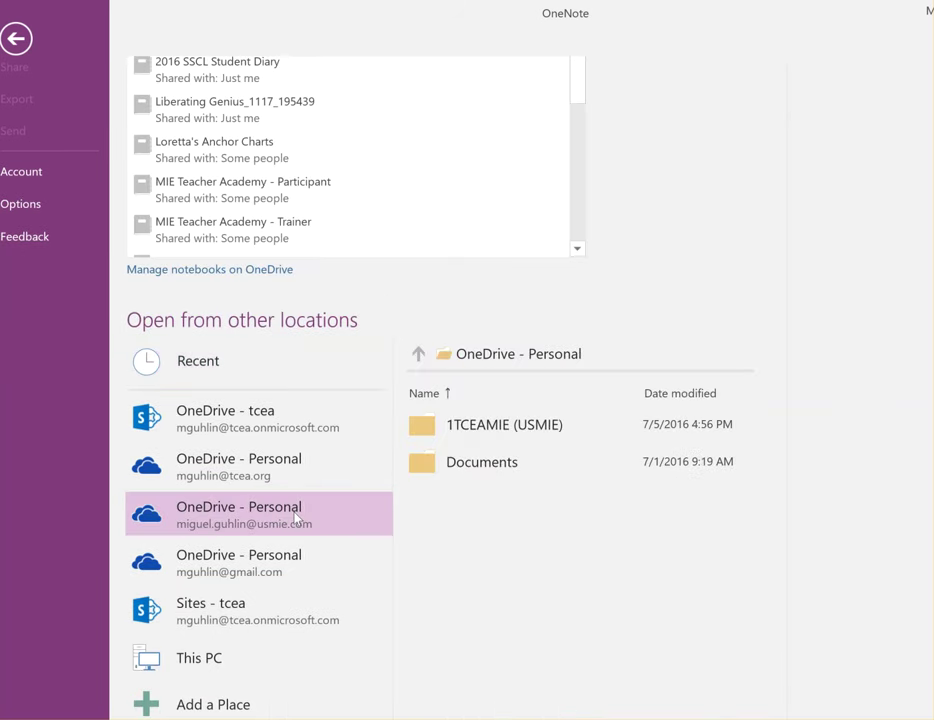
{"action": "left_click", "coordinate": [484, 424]}
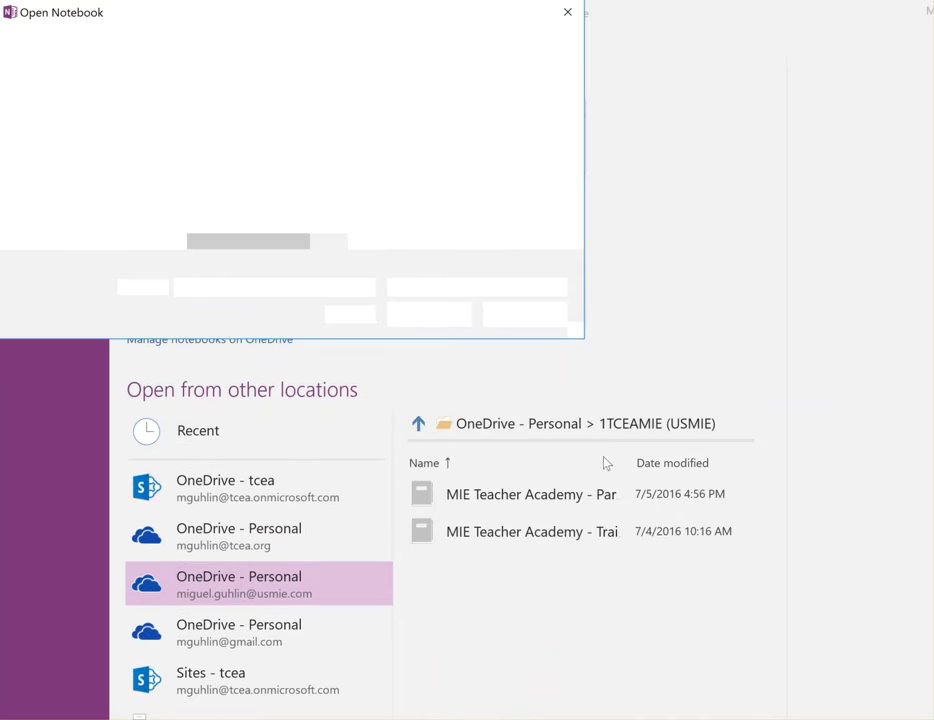
{"action": "left_click", "coordinate": [526, 317]}
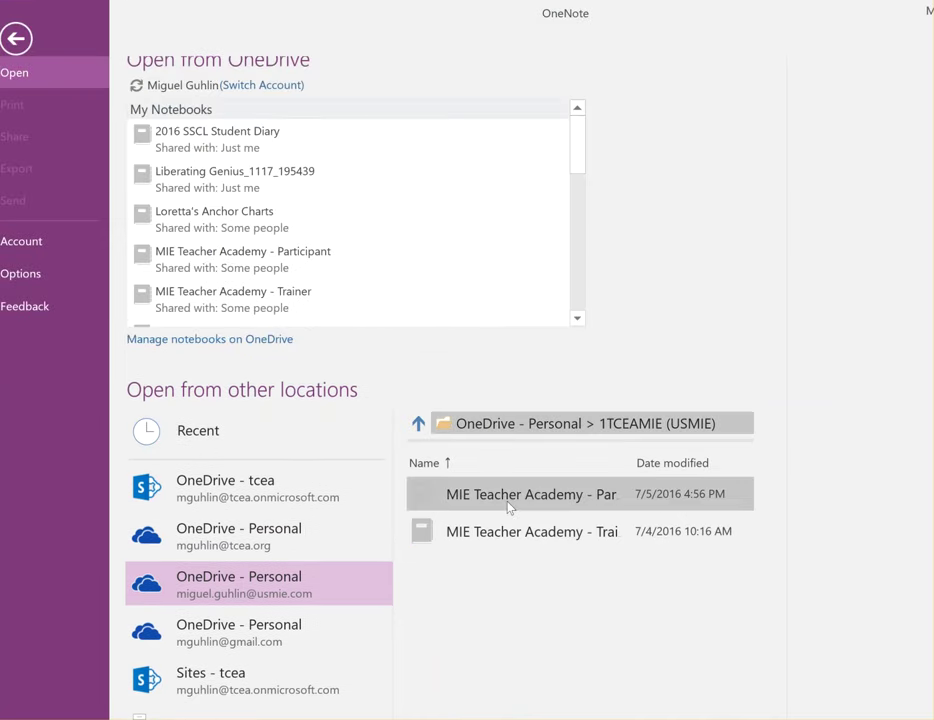
{"action": "left_click", "coordinate": [418, 423]}
{"action": "left_click", "coordinate": [492, 536]}
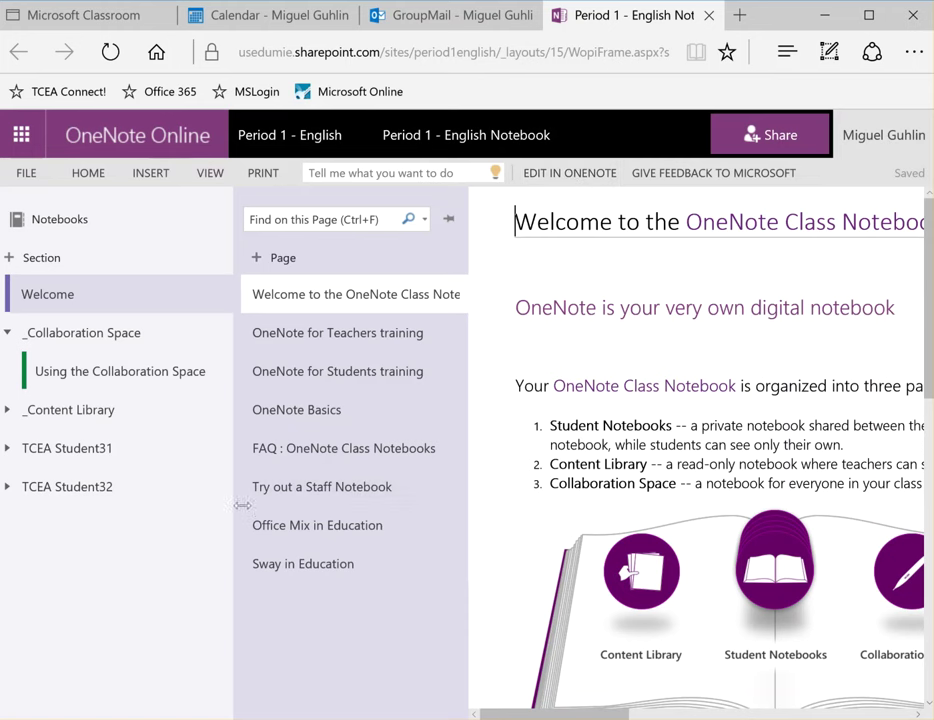
{"action": "key", "text": "super"}
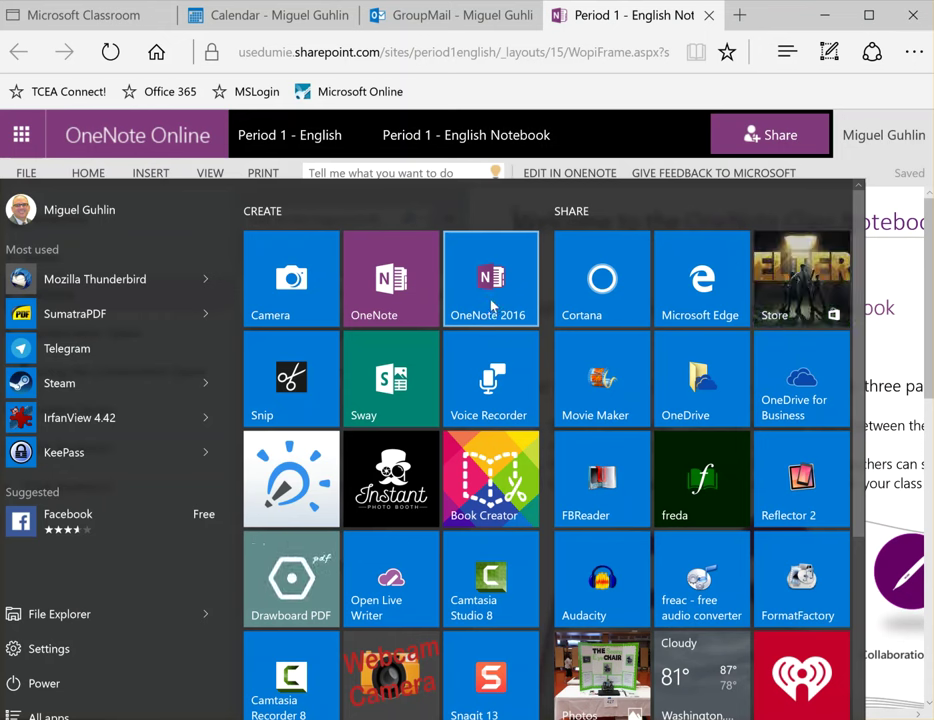
{"action": "left_click", "coordinate": [622, 22]}
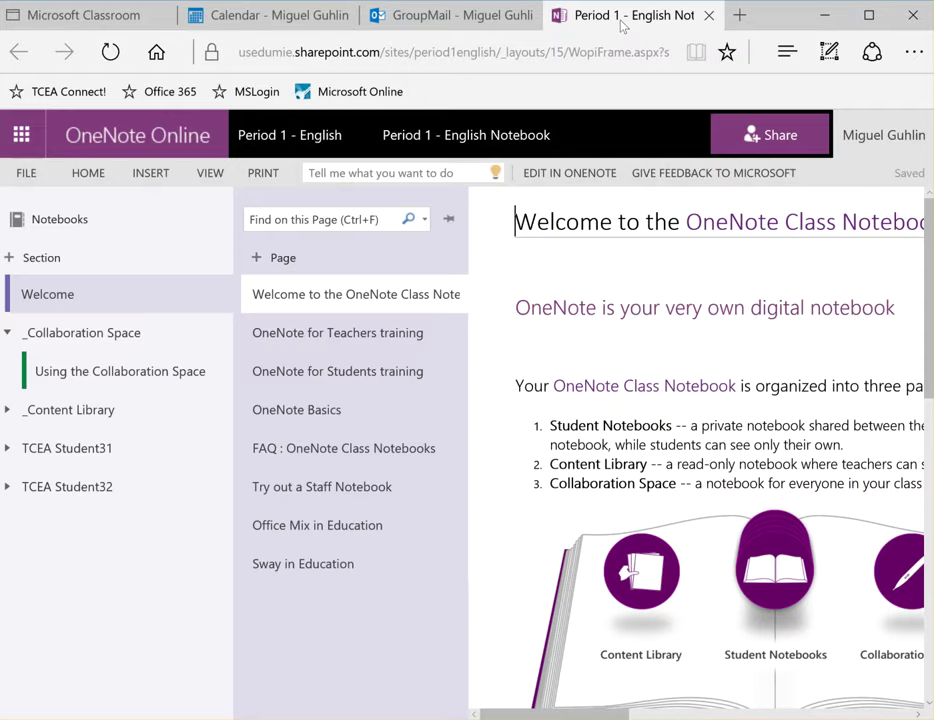
Step: Send the class notebook to desktop OneNote and move the switch-apps prompt to the top
{"action": "left_click", "coordinate": [570, 175]}
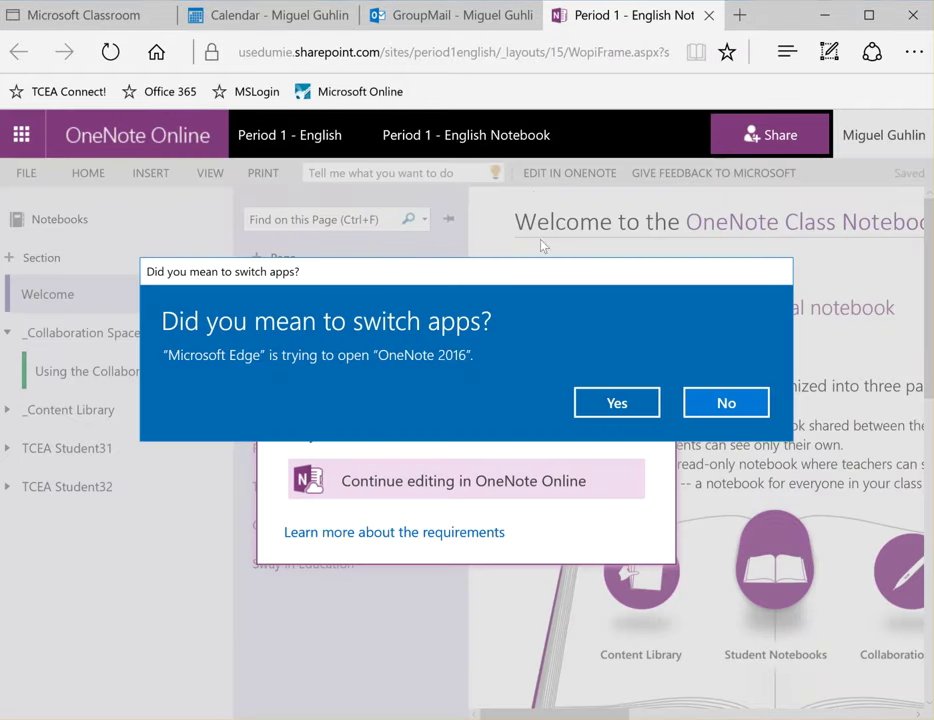
{"action": "left_click_drag", "start_coordinate": [538, 271], "coordinate": [553, 111]}
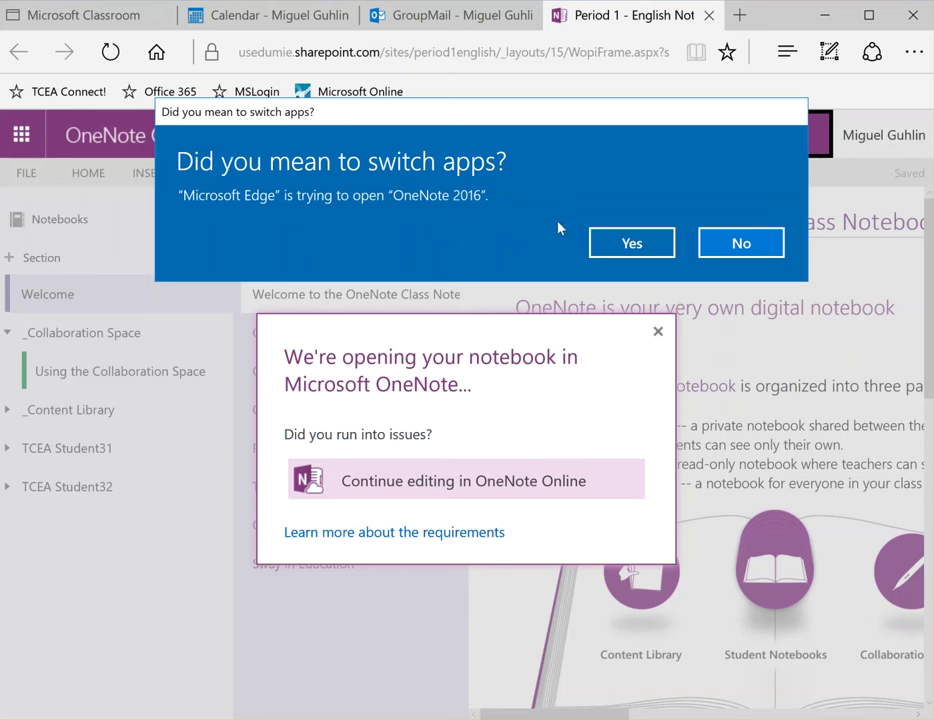
Step: Approve both the switch-to-OneNote 2016 prompt and the OneNote Security Notice
{"action": "left_click", "coordinate": [638, 246]}
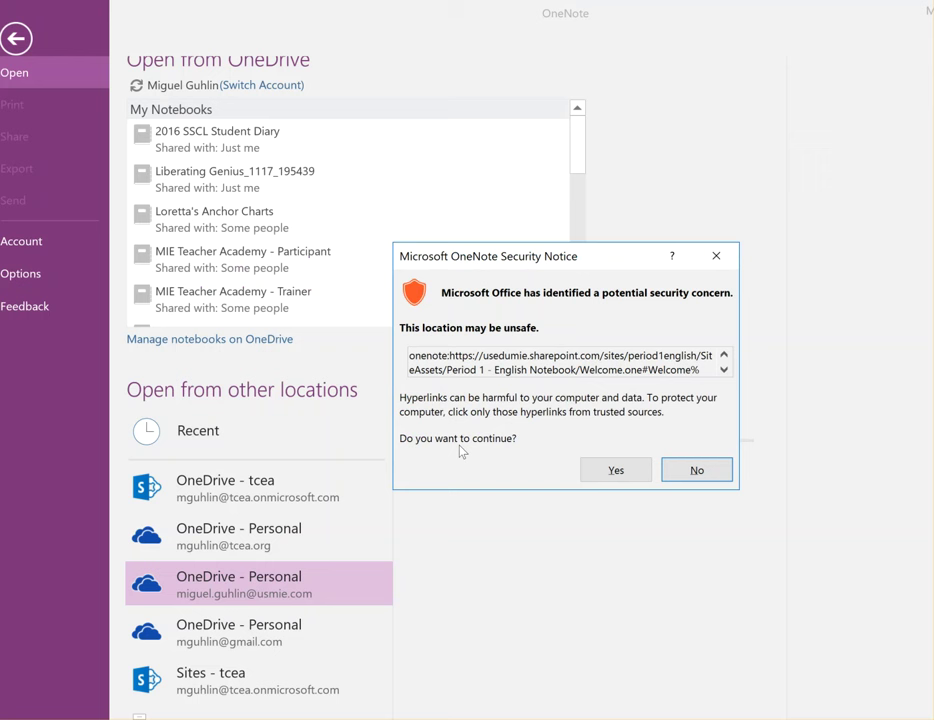
{"action": "left_click", "coordinate": [607, 472]}
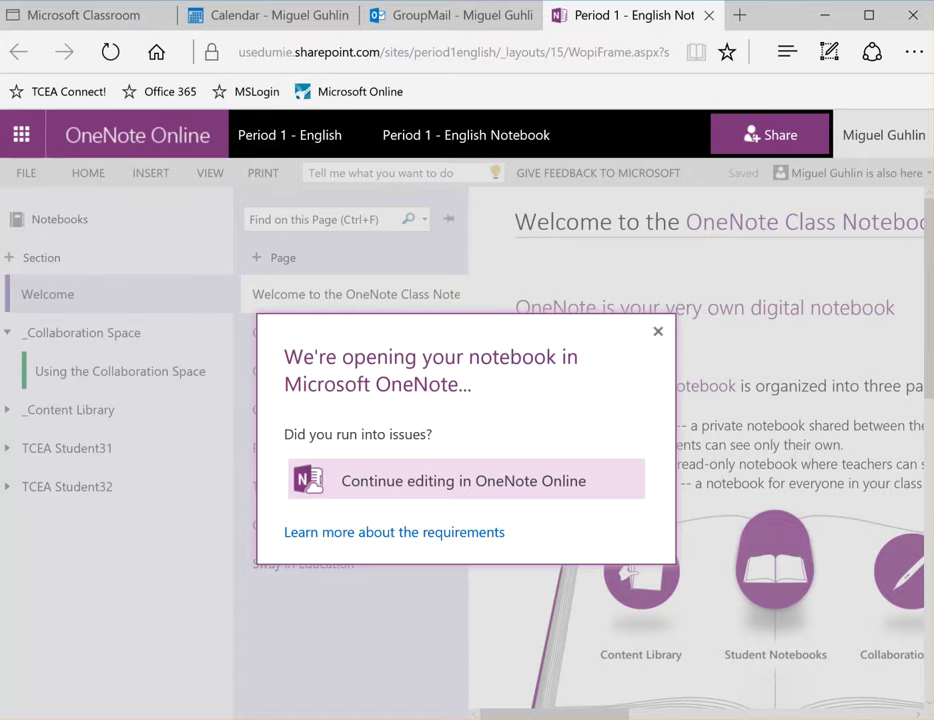
Step: Dismiss the opening notice, narrow the section list, and reveal the sections and pages panes
{"action": "left_click", "coordinate": [527, 479]}
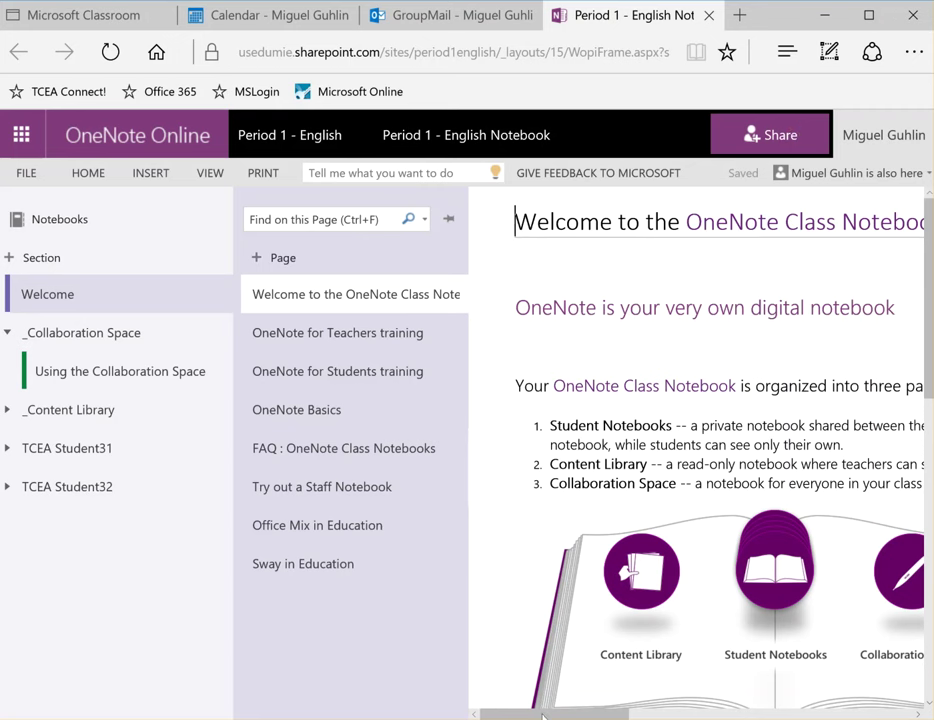
{"action": "scroll", "coordinate": [520, 570], "scroll_direction": "right", "scroll_amount": 5}
{"action": "scroll", "coordinate": [500, 520], "scroll_direction": "left", "scroll_amount": 4}
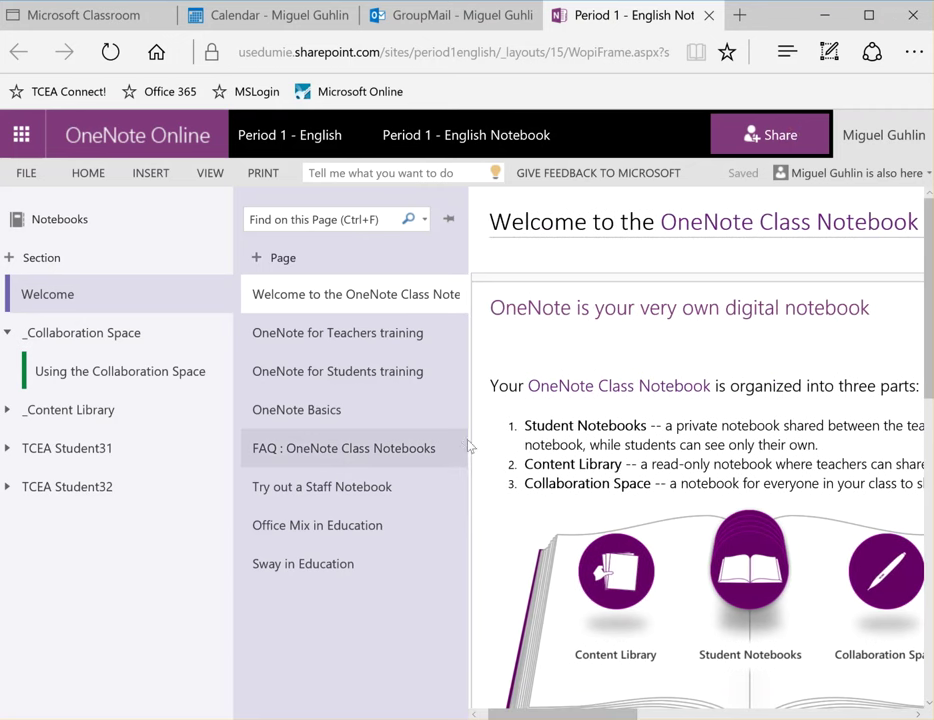
{"action": "left_click_drag", "start_coordinate": [234, 410], "coordinate": [152, 410]}
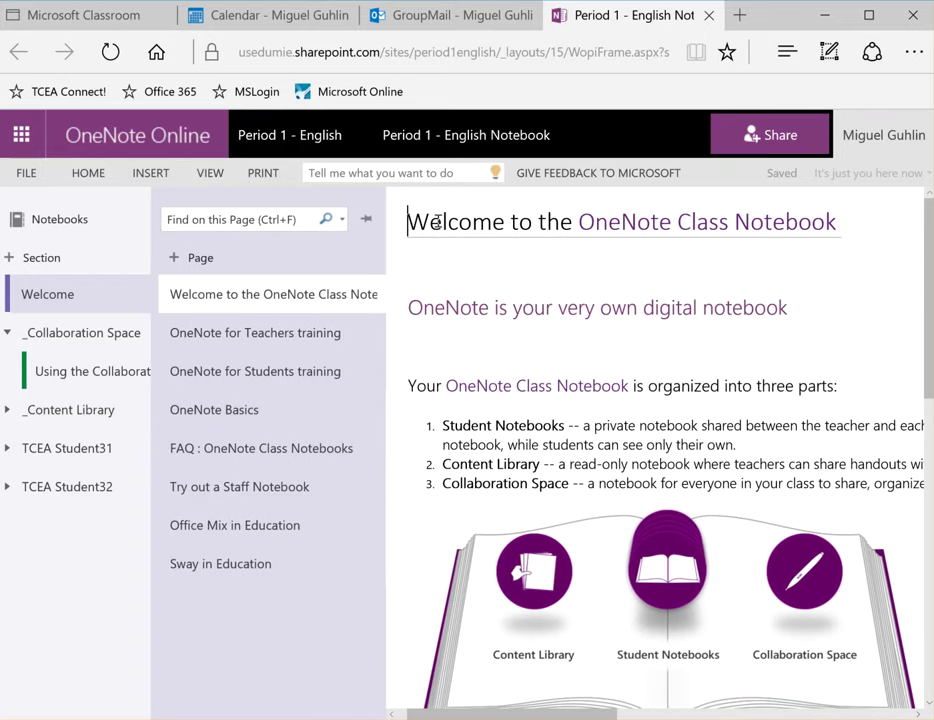
{"action": "left_click", "coordinate": [553, 312]}
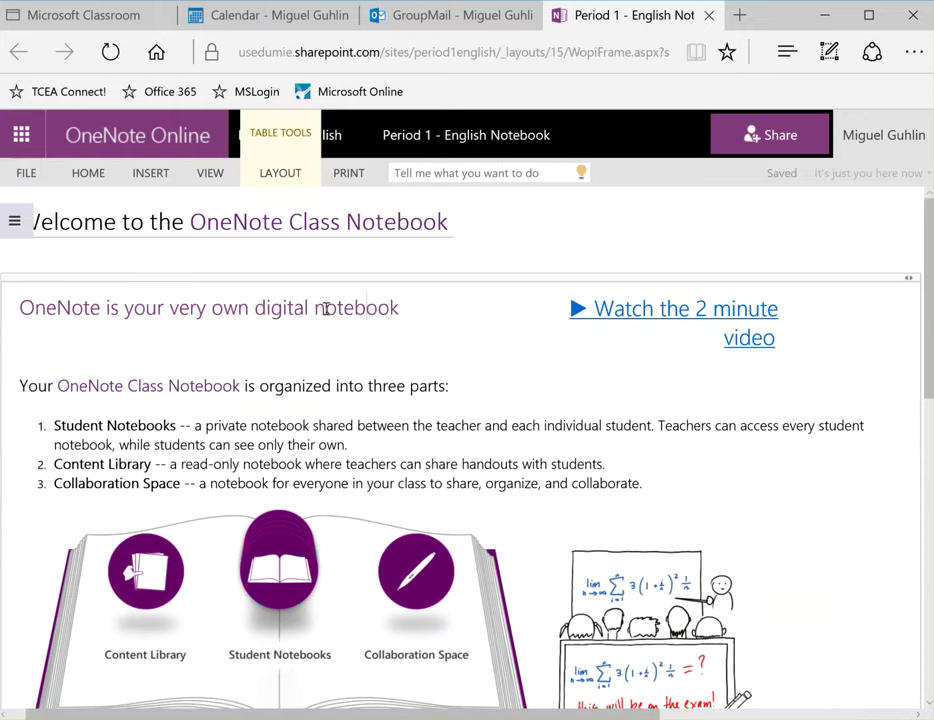
{"action": "left_click_drag", "start_coordinate": [325, 306], "coordinate": [42, 306]}
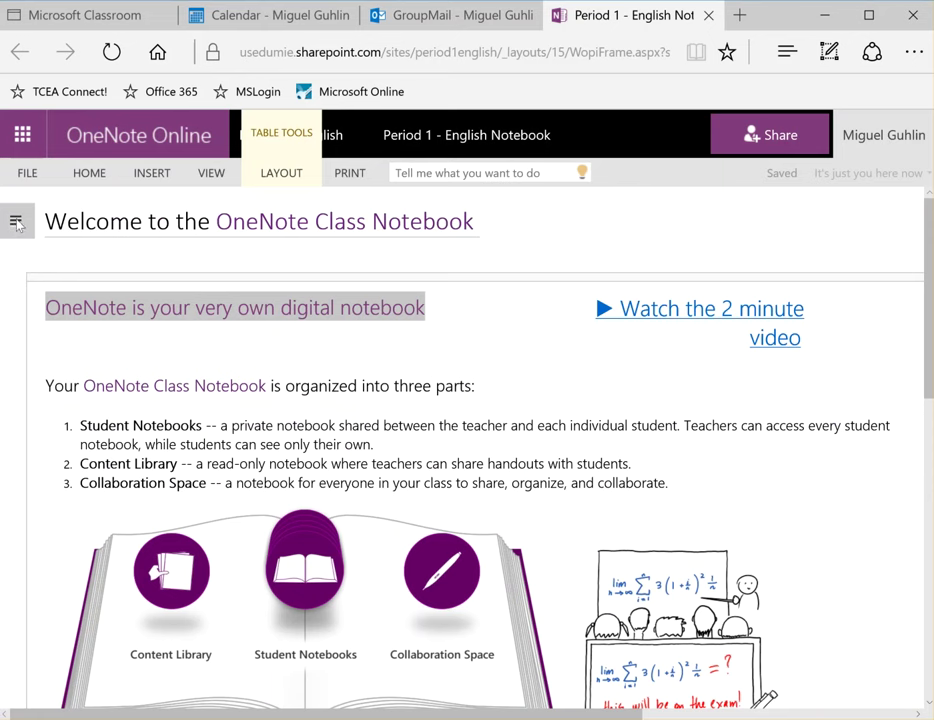
{"action": "left_click", "coordinate": [16, 224]}
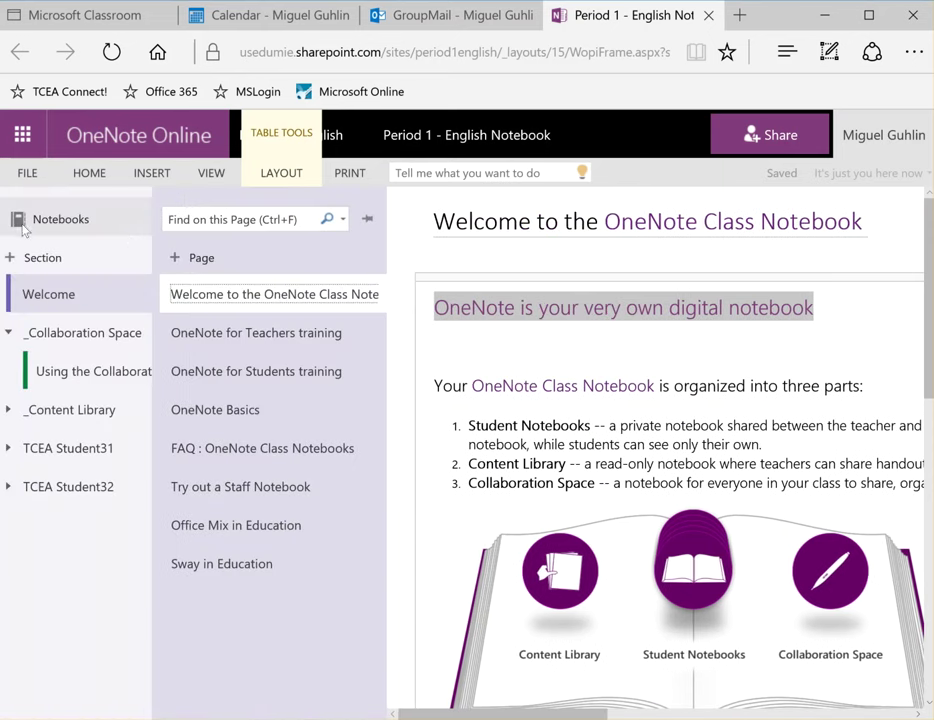
Step: Delete the OneNote for Teachers training and Welcome to the OneNote Class Notebook pages
{"action": "left_click", "coordinate": [240, 340]}
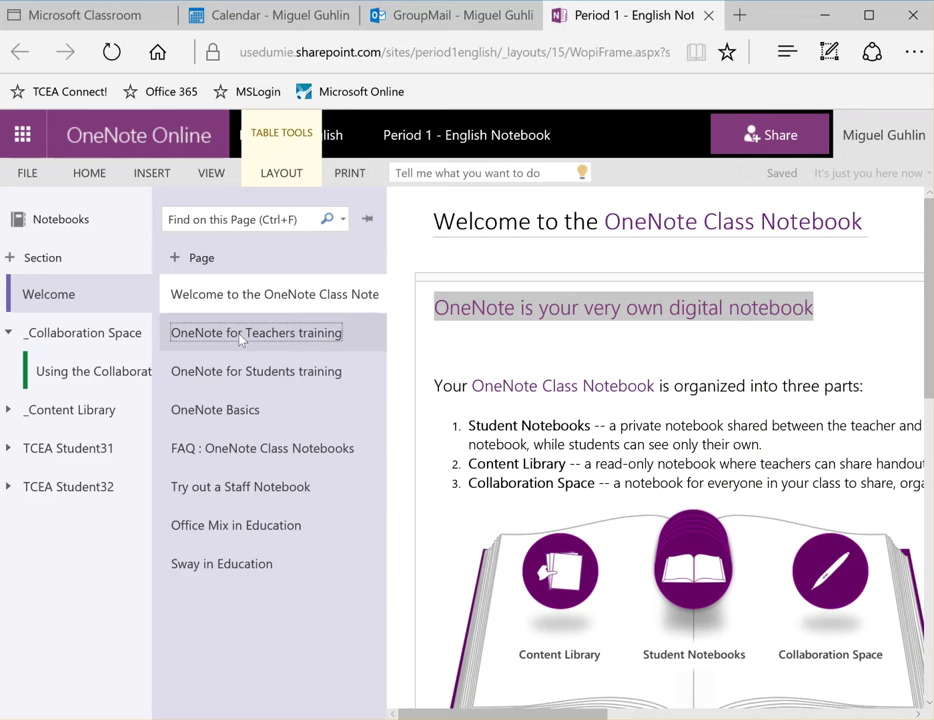
{"action": "right_click", "coordinate": [240, 340]}
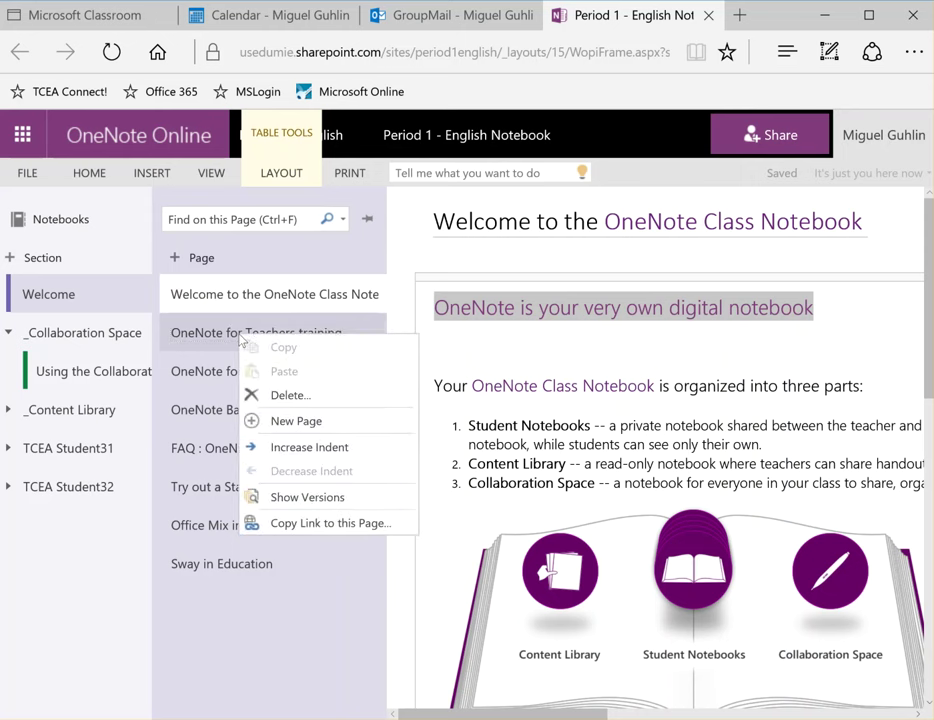
{"action": "left_click", "coordinate": [290, 396]}
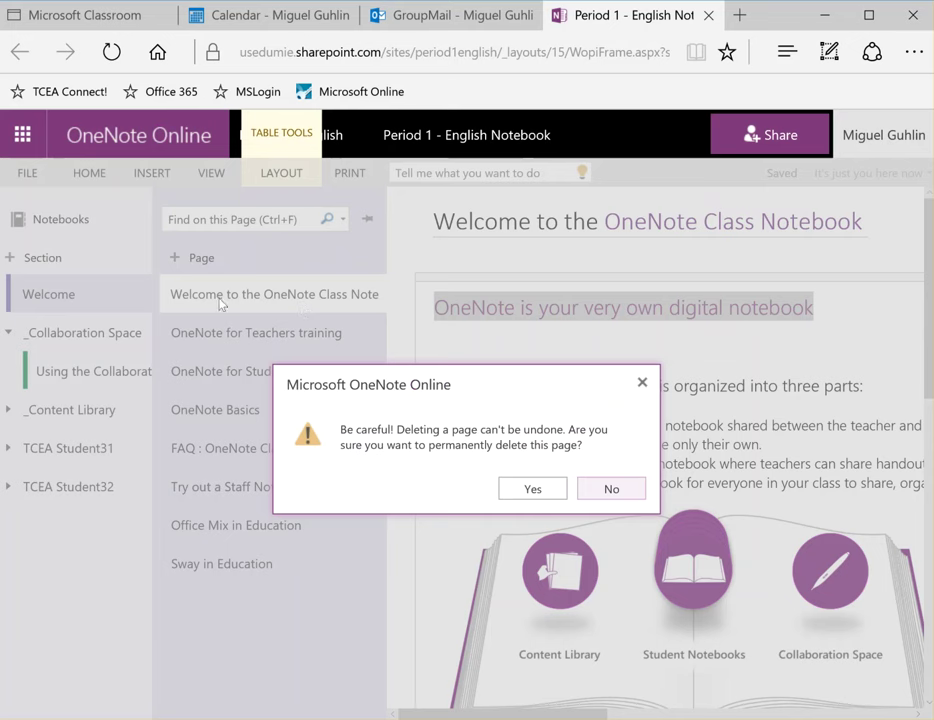
{"action": "left_click", "coordinate": [530, 488]}
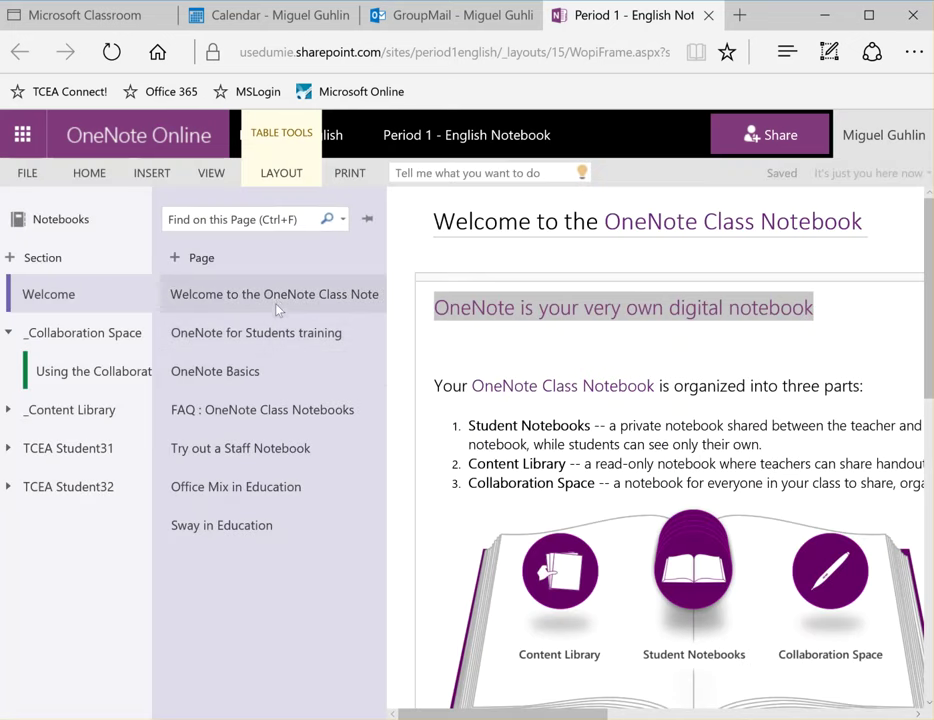
{"action": "right_click", "coordinate": [279, 303]}
{"action": "left_click", "coordinate": [324, 361]}
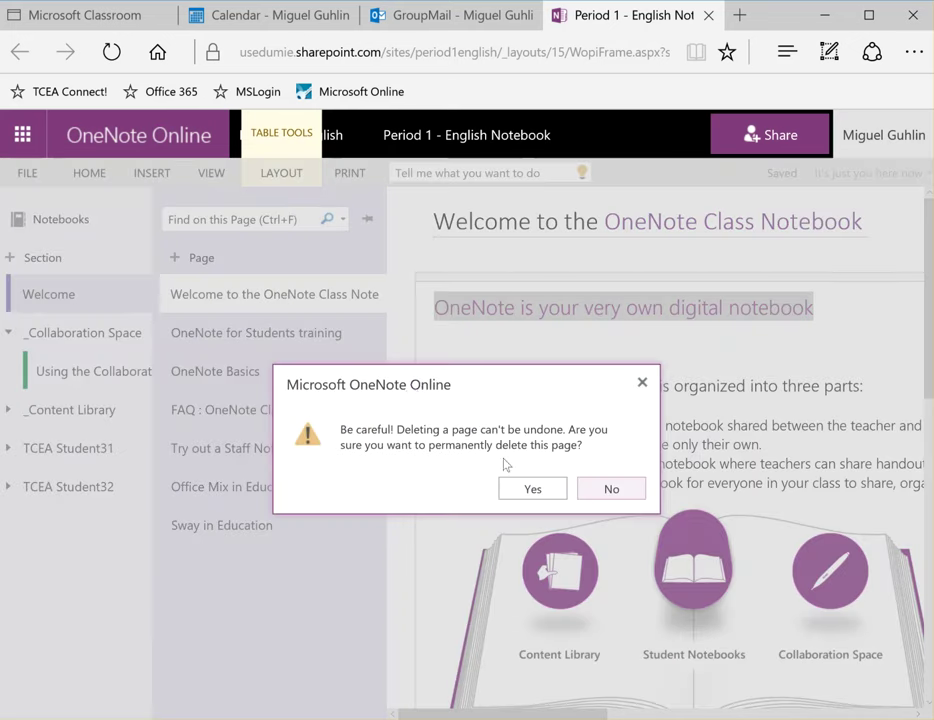
{"action": "left_click", "coordinate": [532, 488]}
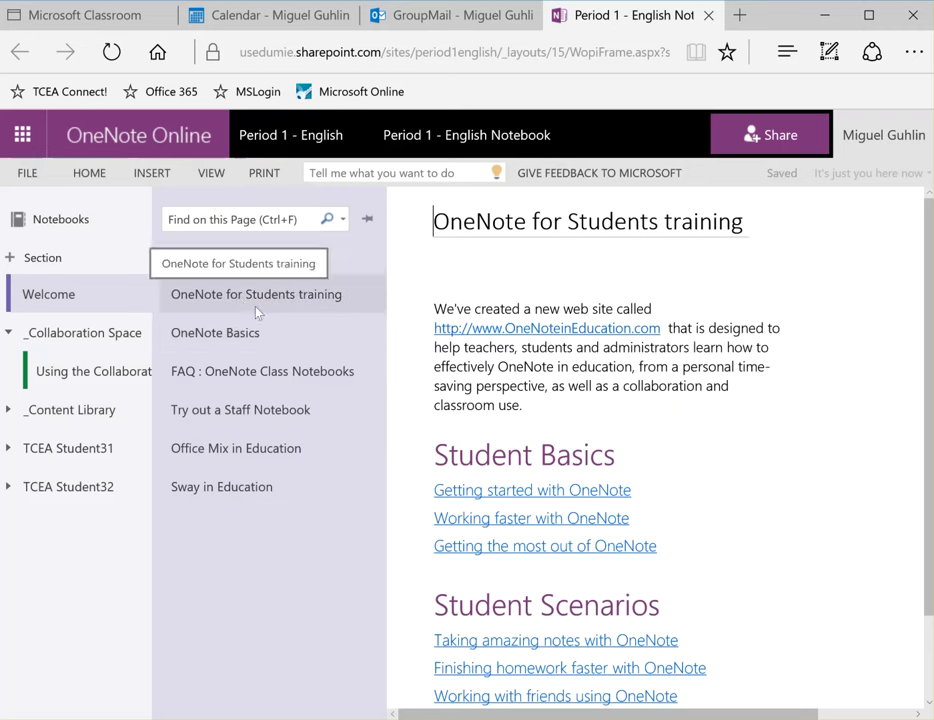
Step: Delete the OneNote Basics page from the Welcome section
{"action": "scroll", "coordinate": [619, 515], "scroll_direction": "down", "scroll_amount": 1}
{"action": "scroll", "coordinate": [567, 511], "scroll_direction": "up", "scroll_amount": 1}
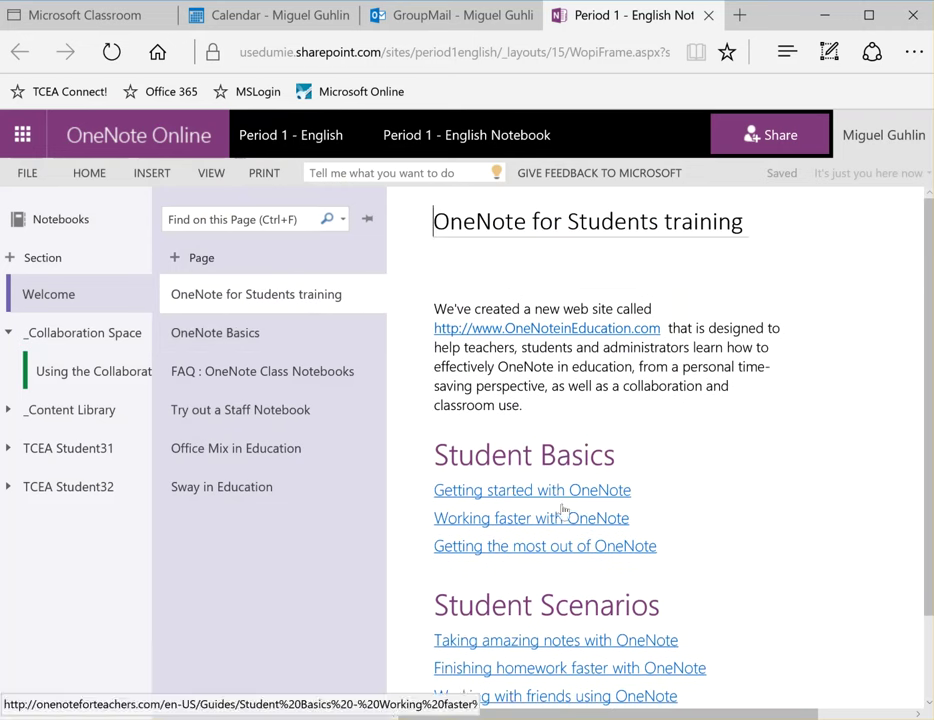
{"action": "left_click", "coordinate": [248, 334]}
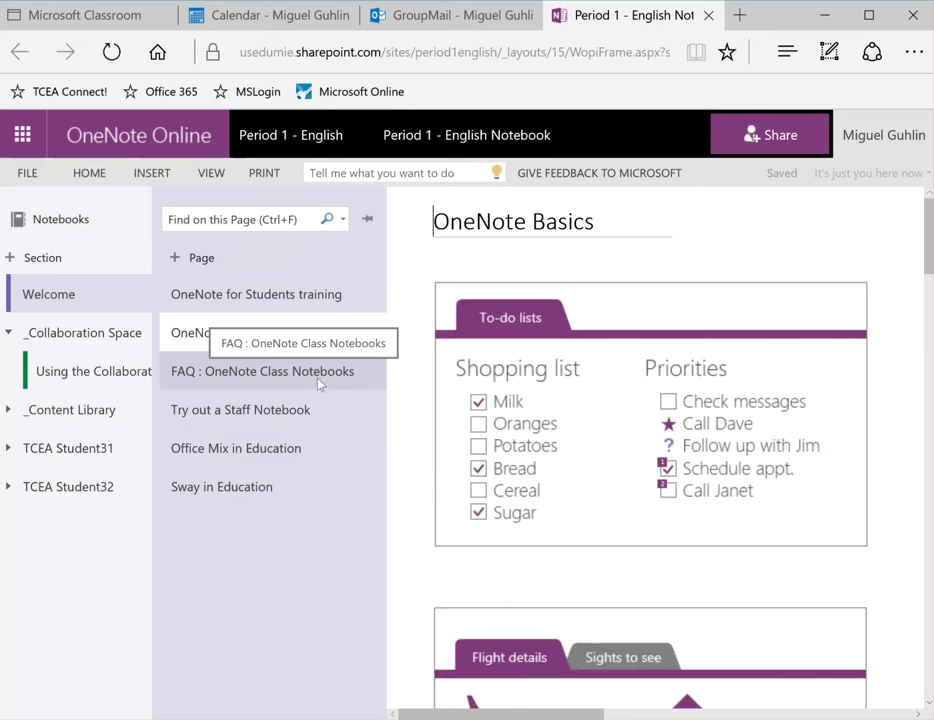
{"action": "scroll", "coordinate": [538, 424], "scroll_direction": "down", "scroll_amount": 3}
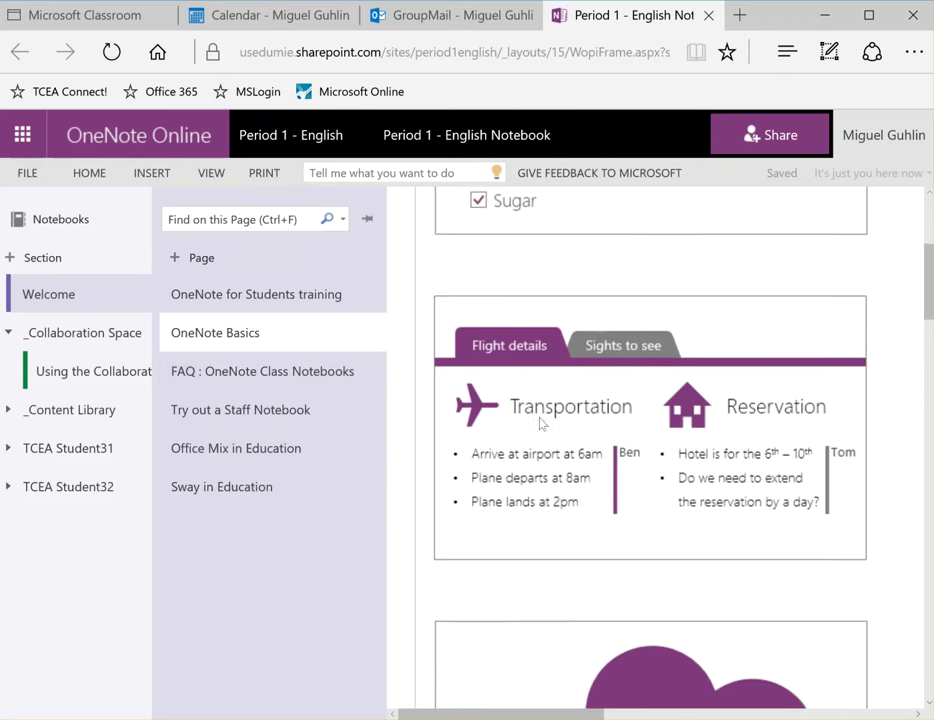
{"action": "scroll", "coordinate": [510, 424], "scroll_direction": "up", "scroll_amount": 1}
{"action": "left_click", "coordinate": [263, 340]}
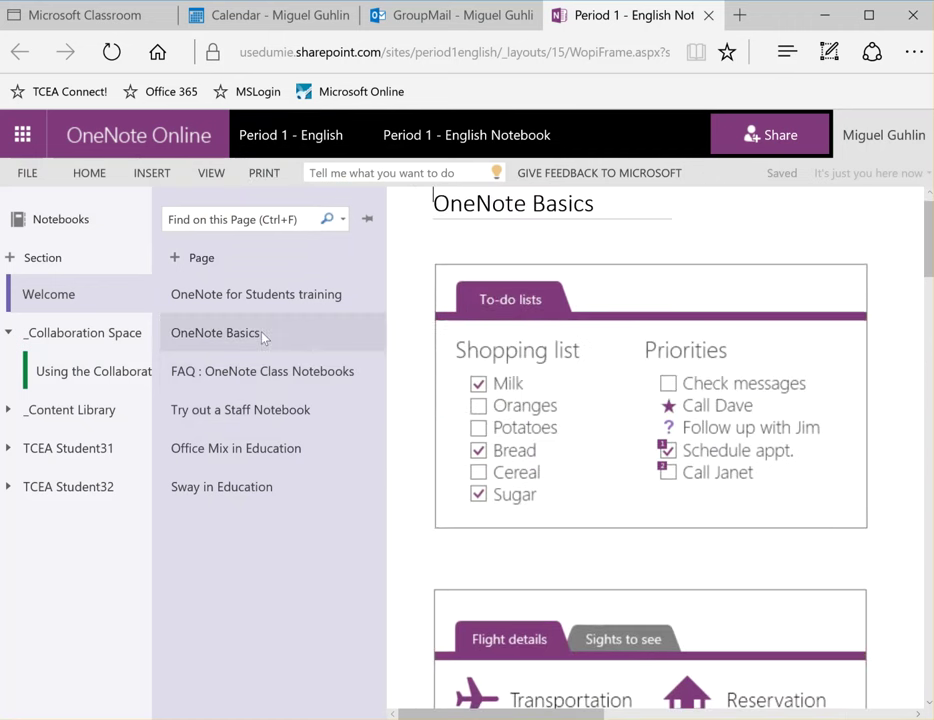
{"action": "right_click", "coordinate": [263, 338]}
{"action": "left_click", "coordinate": [310, 394]}
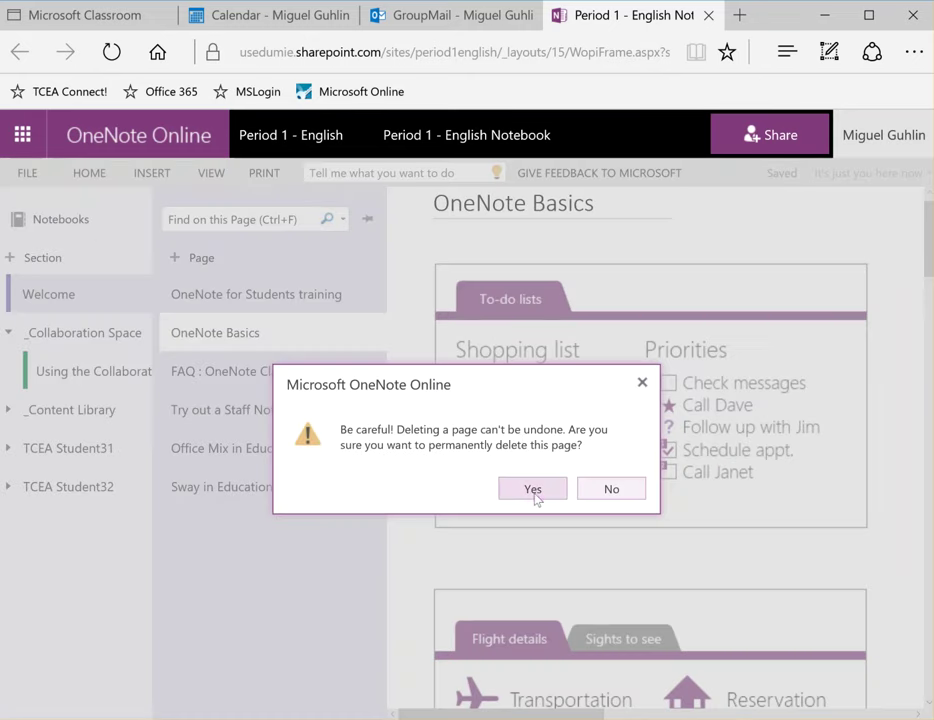
{"action": "left_click", "coordinate": [533, 489]}
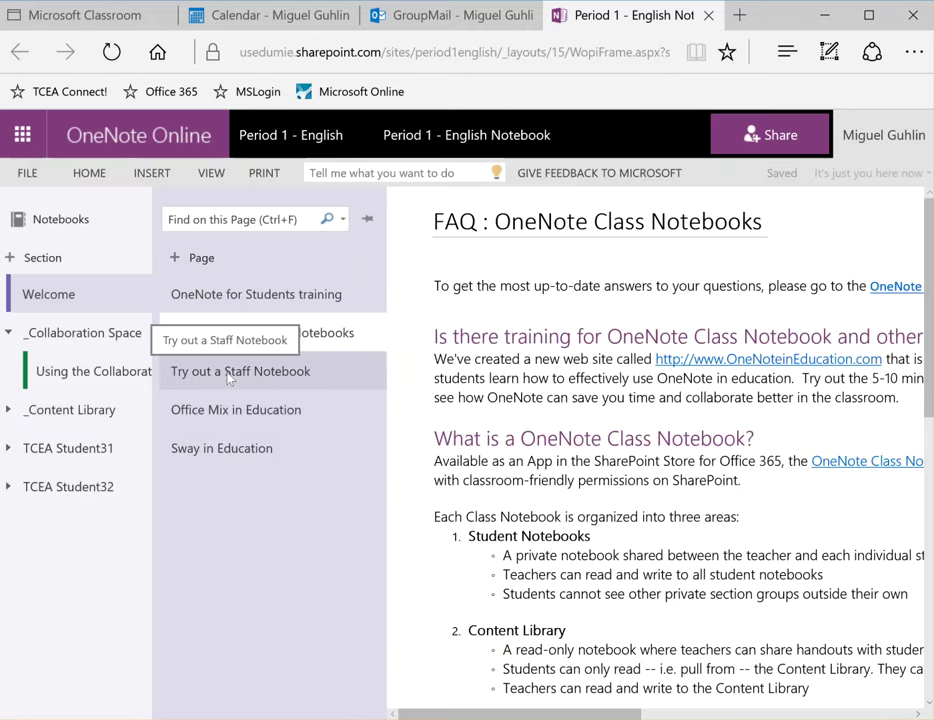
Step: Delete the Try out a Staff Notebook page
{"action": "left_click", "coordinate": [231, 376]}
{"action": "right_click", "coordinate": [246, 377]}
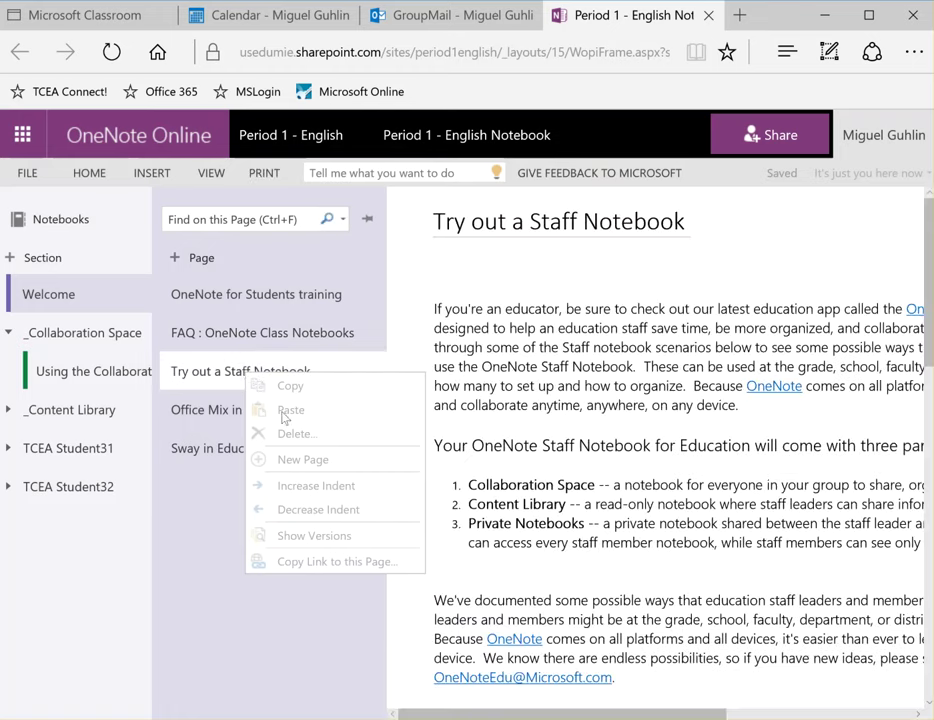
{"action": "left_click", "coordinate": [203, 376]}
{"action": "right_click", "coordinate": [203, 376]}
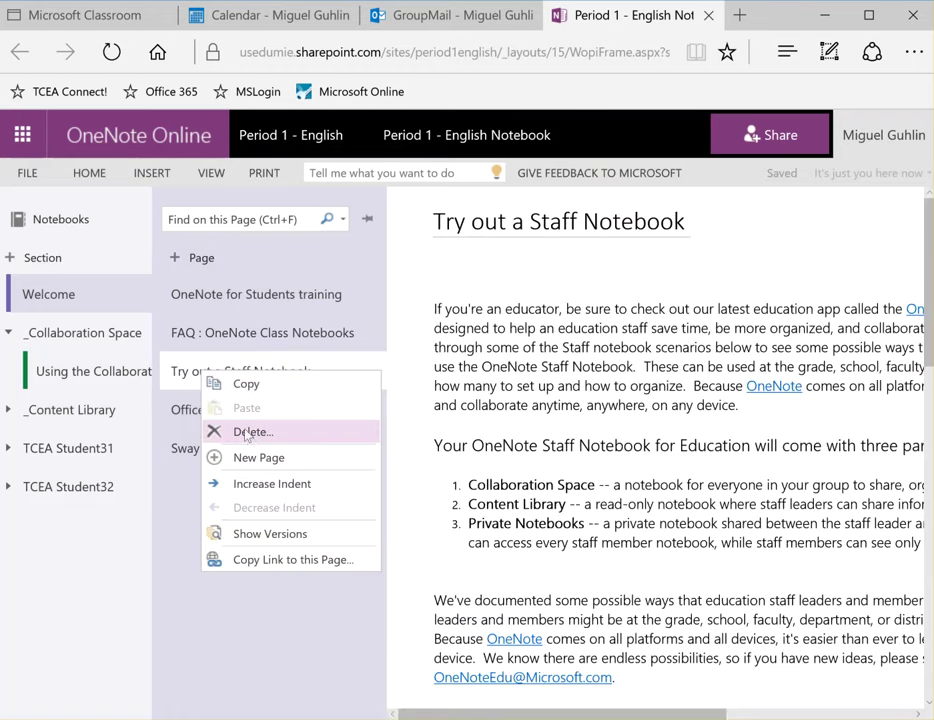
{"action": "left_click", "coordinate": [247, 428]}
{"action": "left_click", "coordinate": [503, 489]}
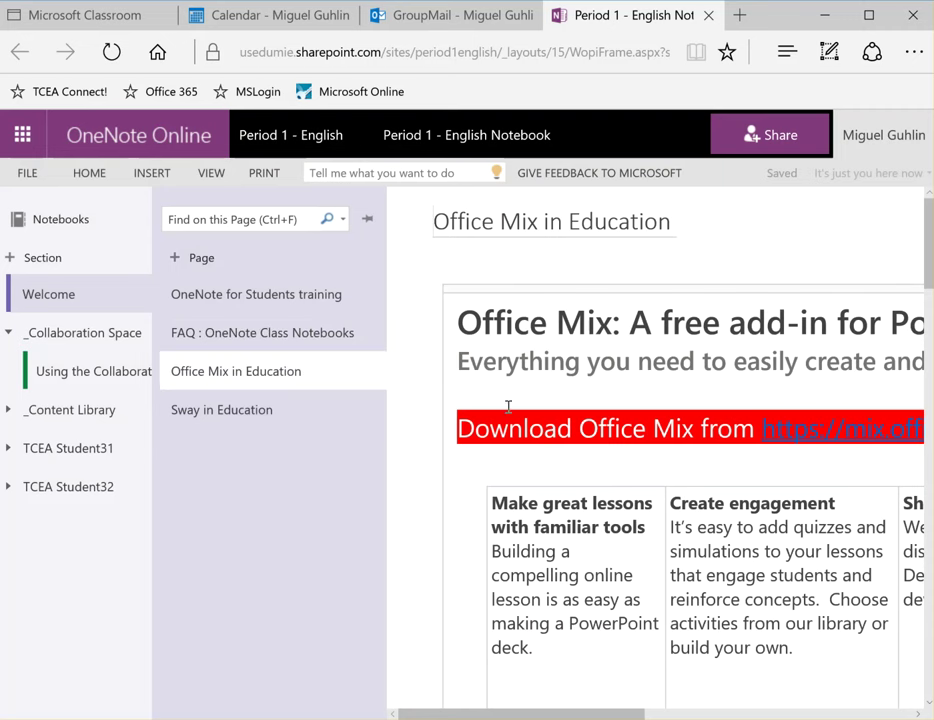
Step: Delete the Office Mix in Education and Sway in Education pages
{"action": "right_click", "coordinate": [232, 381]}
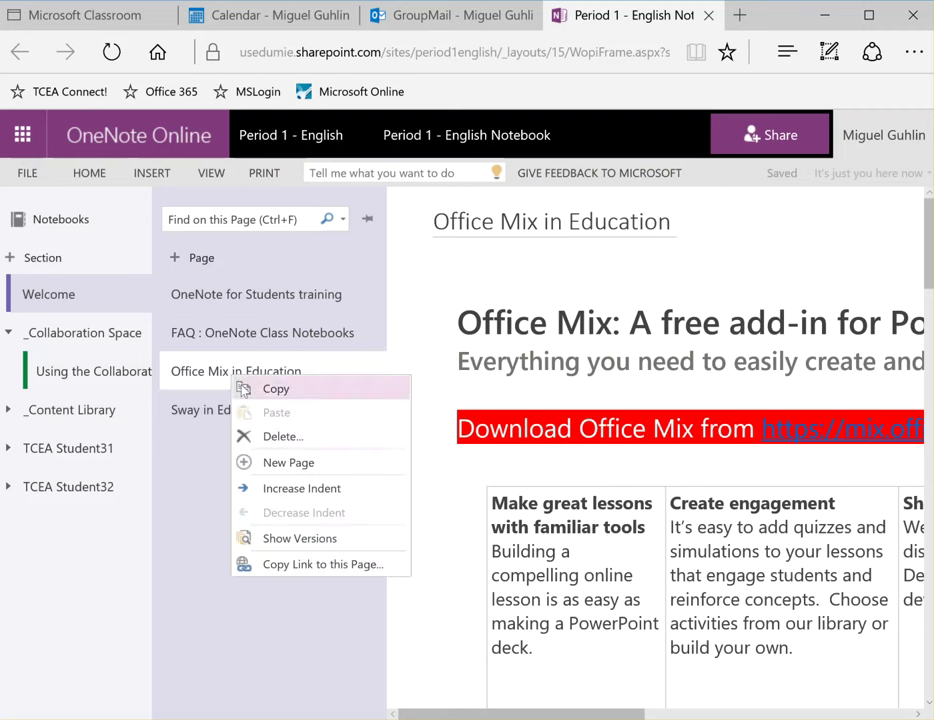
{"action": "left_click", "coordinate": [276, 434]}
{"action": "left_click", "coordinate": [528, 490]}
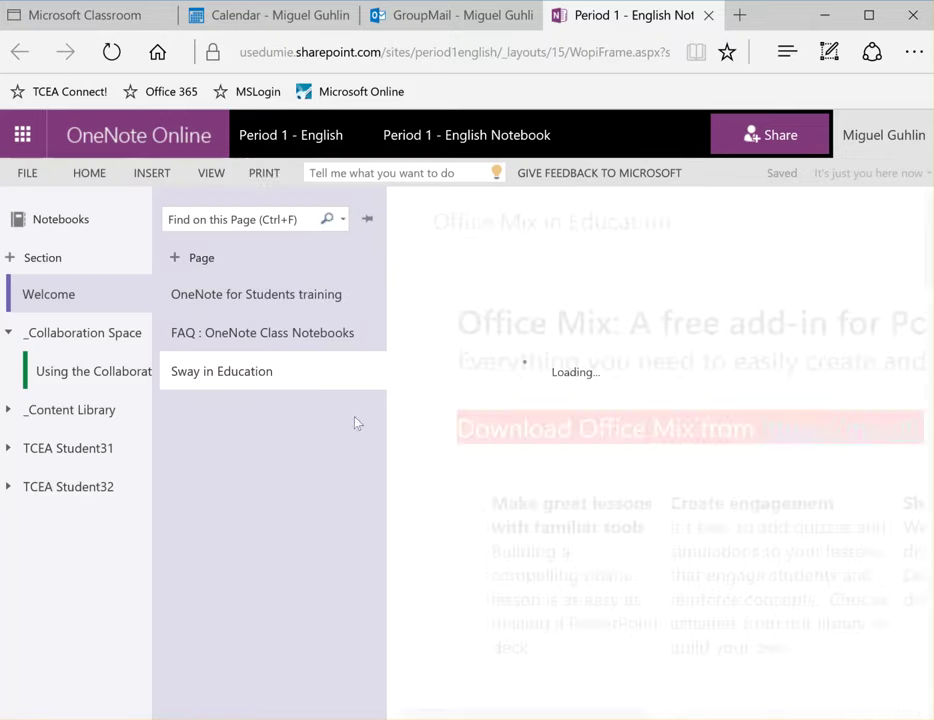
{"action": "right_click", "coordinate": [250, 382]}
{"action": "left_click", "coordinate": [283, 444]}
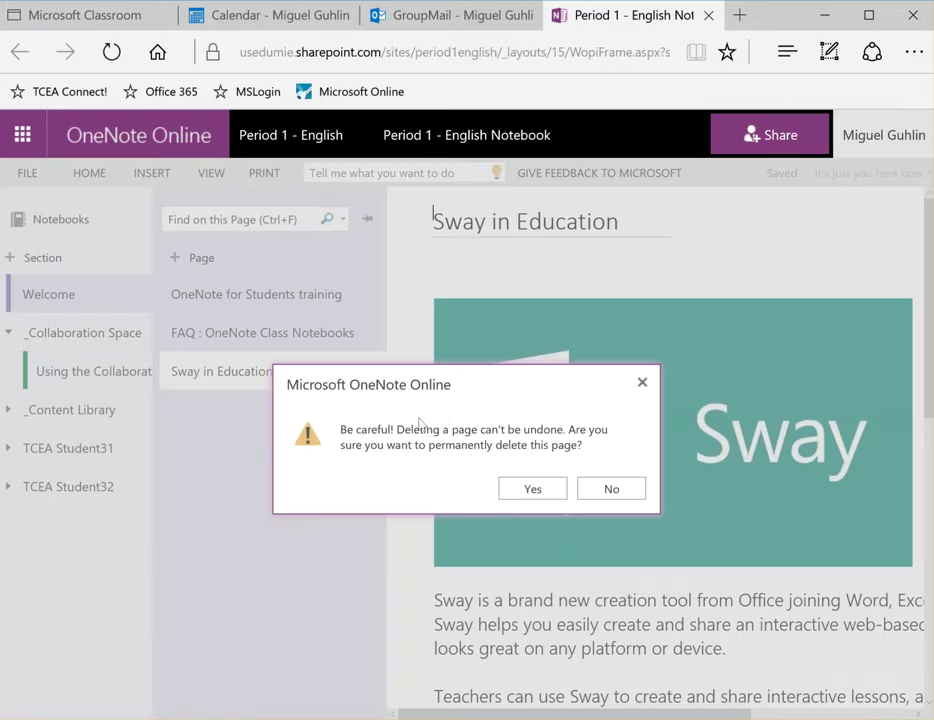
{"action": "left_click", "coordinate": [540, 490]}
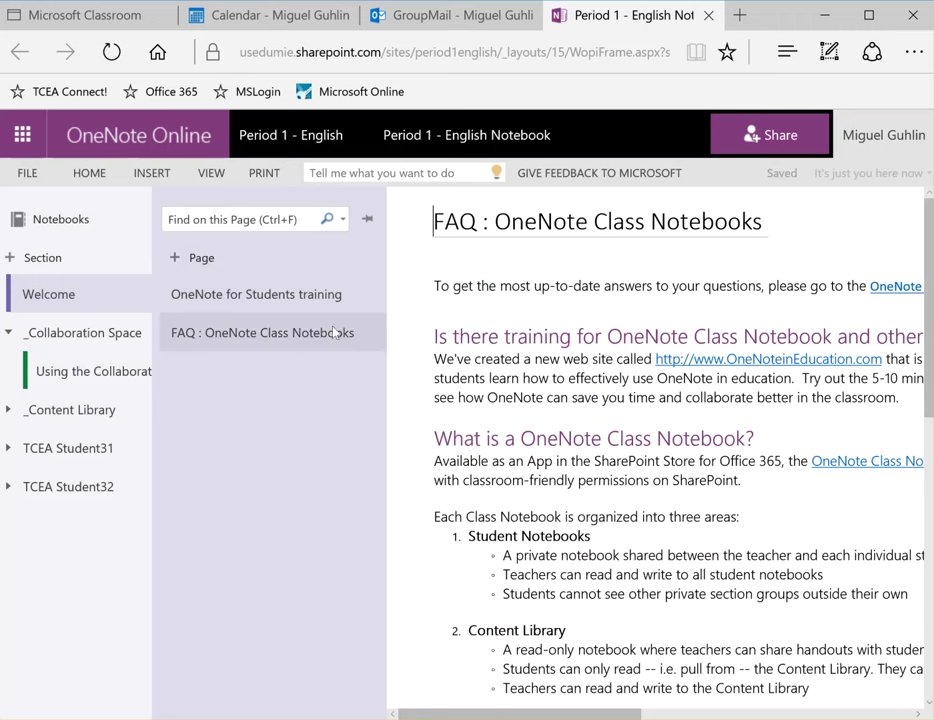
Step: Add a new page at the top of the section titled 'Welcome!'
{"action": "left_click", "coordinate": [204, 262]}
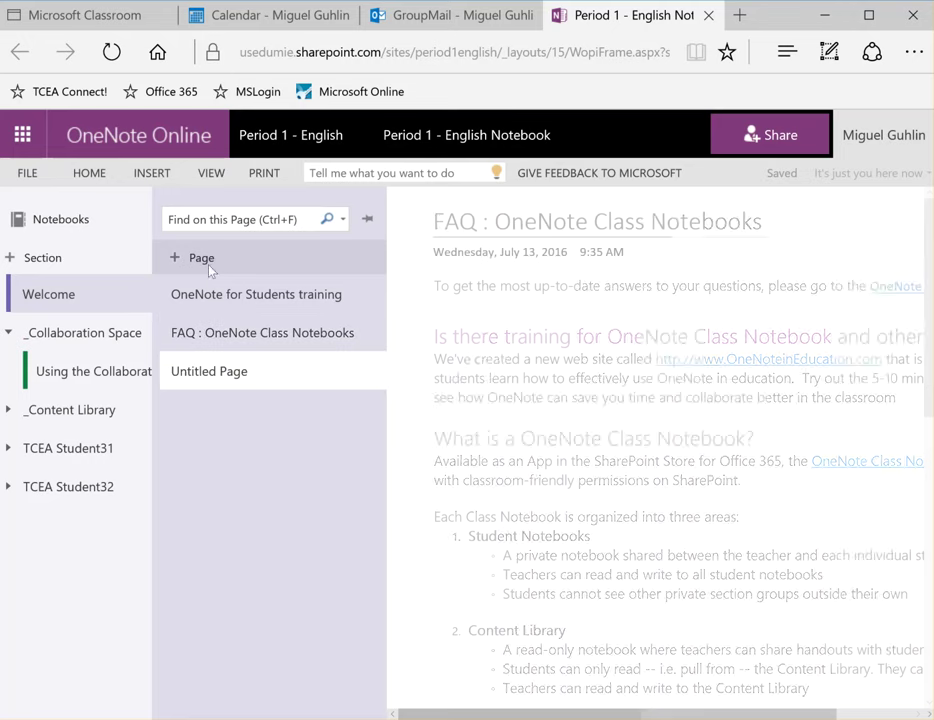
{"action": "left_click_drag", "start_coordinate": [204, 374], "coordinate": [202, 304]}
{"action": "left_click", "coordinate": [463, 244]}
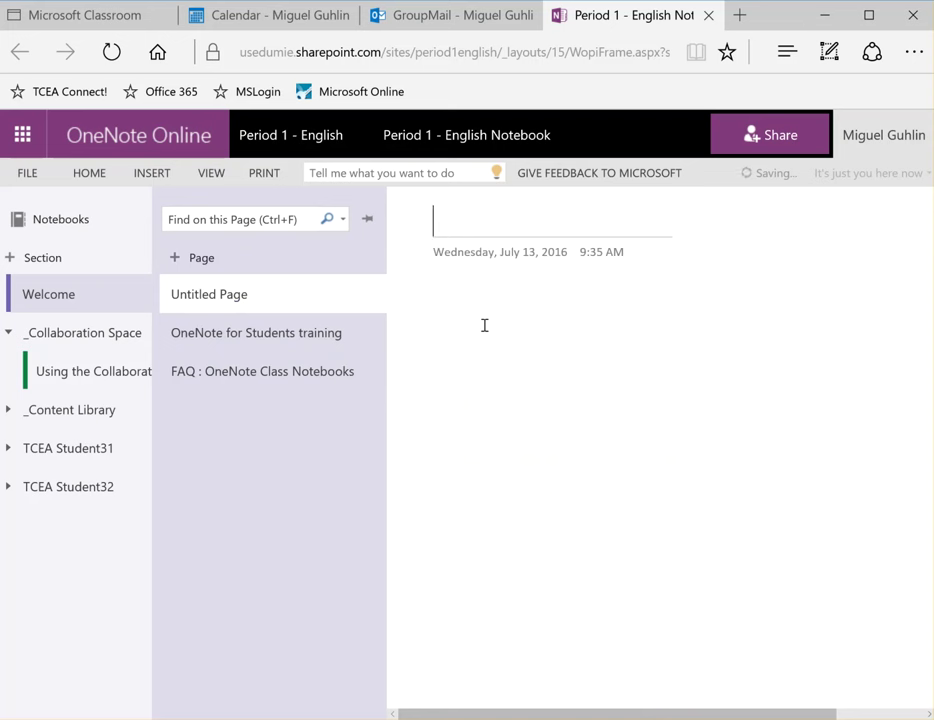
{"action": "type", "text": "Class Syllabus"}
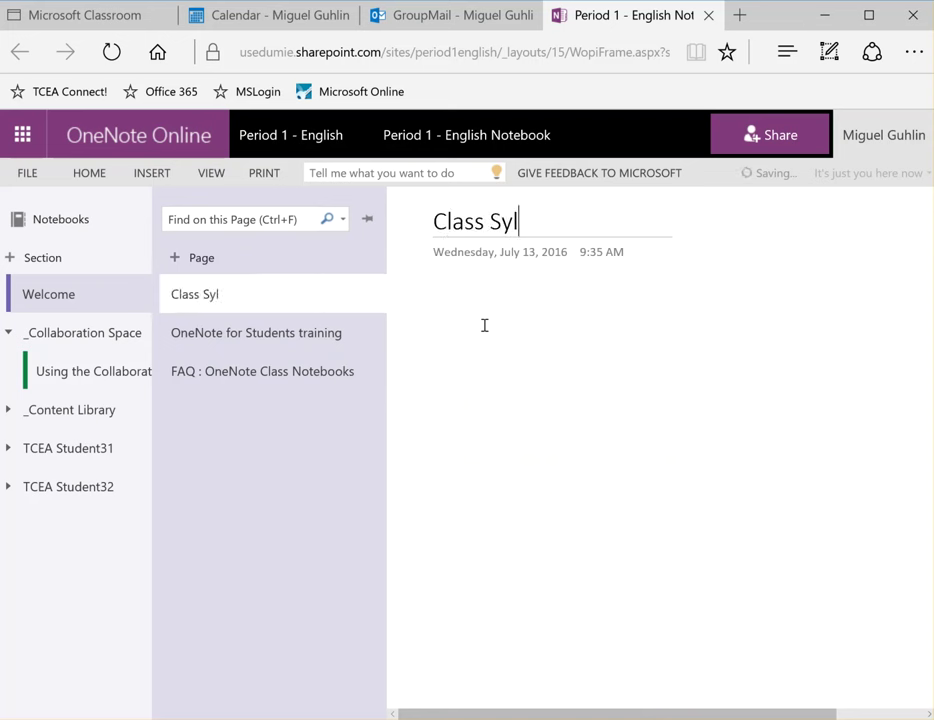
{"action": "key", "text": "BackSpace"}
{"action": "key", "text": "BackSpace"}
{"action": "key", "text": "BackSpace"}
{"action": "key", "text": "BackSpace"}
{"action": "key", "text": "BackSpace"}
{"action": "key", "text": "BackSpace"}
{"action": "key", "text": "BackSpace"}
{"action": "key", "text": "BackSpace"}
{"action": "key", "text": "BackSpace"}
{"action": "key", "text": "BackSpace"}
{"action": "key", "text": "BackSpace"}
{"action": "key", "text": "BackSpace"}
{"action": "key", "text": "BackSpace"}
{"action": "key", "text": "BackSpace"}
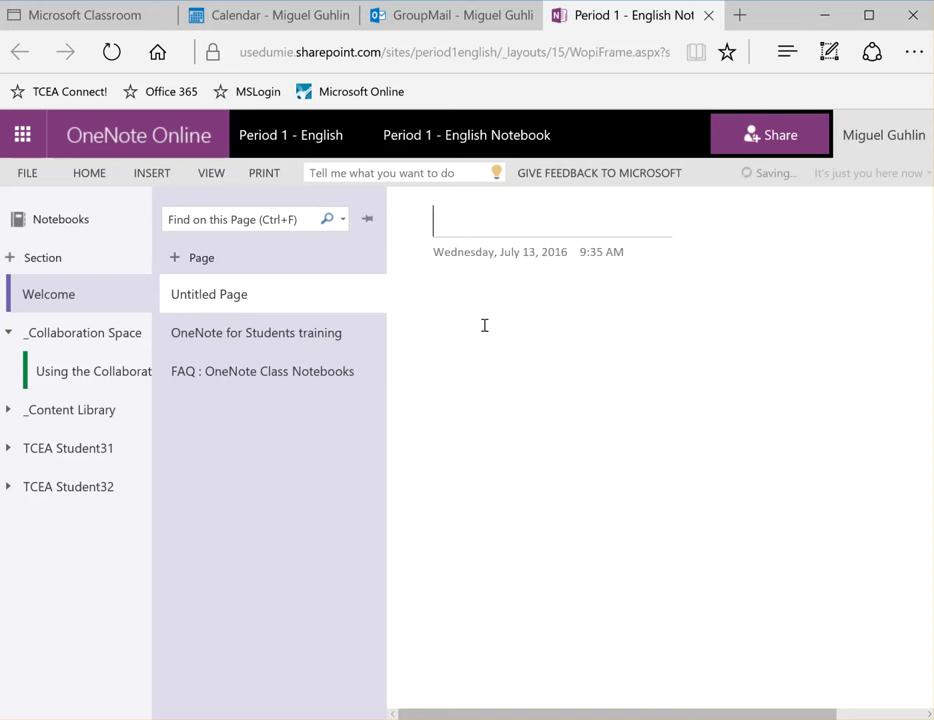
{"action": "type", "text": "Welcome!"}
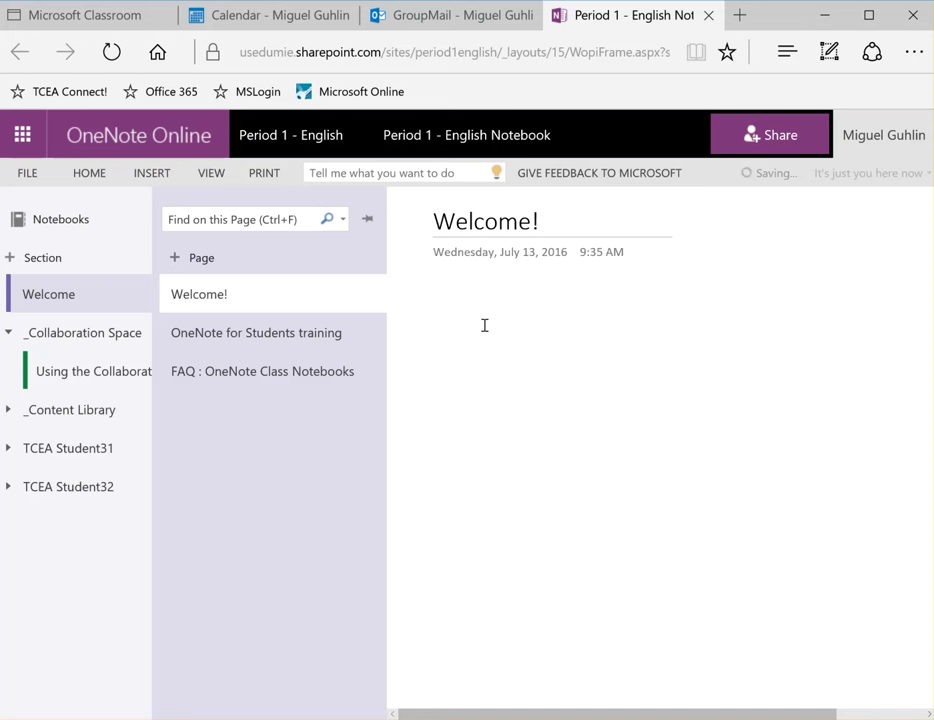
Step: Type the welcome sentence about the English I Class Notebook and collaborating and writing together
{"action": "key", "text": "Return"}
{"action": "type", "text": "Welcome"}
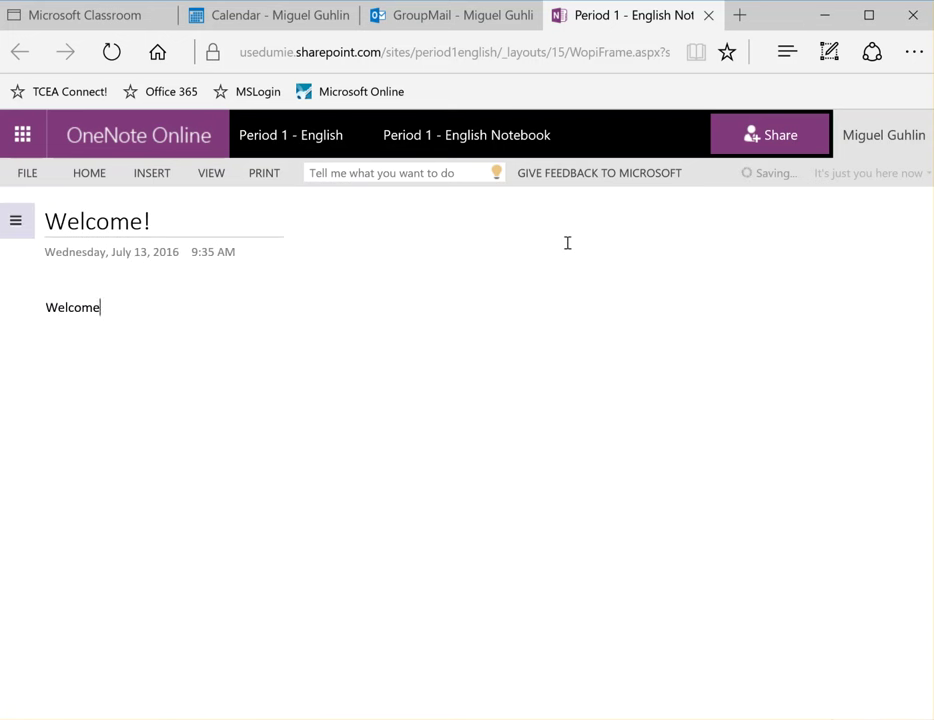
{"action": "type", "text": " to my"}
{"action": "key", "text": "BackSpace"}
{"action": "key", "text": "BackSpace"}
{"action": "type", "text": "our English"}
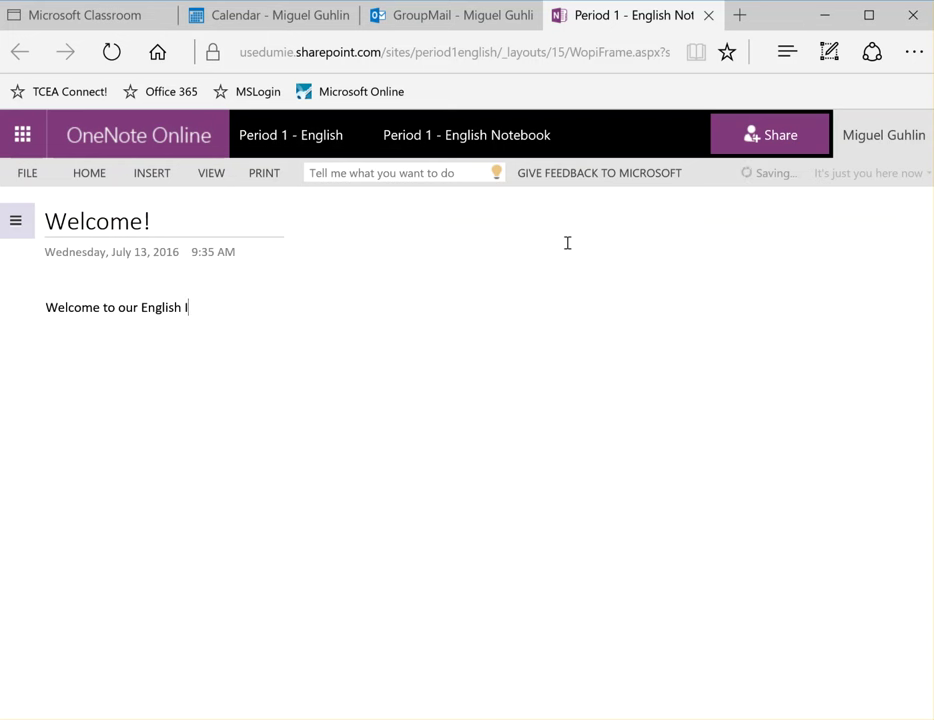
{"action": "type", "text": "I Class Notebook! We'll be w"}
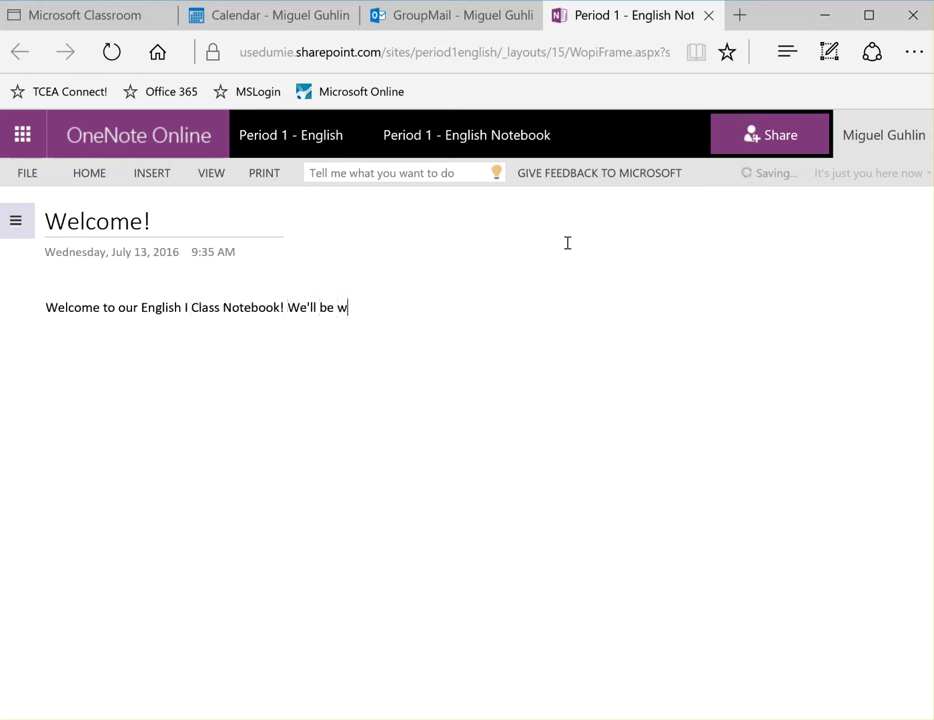
{"action": "key", "text": "BackSpace"}
{"action": "type", "text": "collaborating and "}
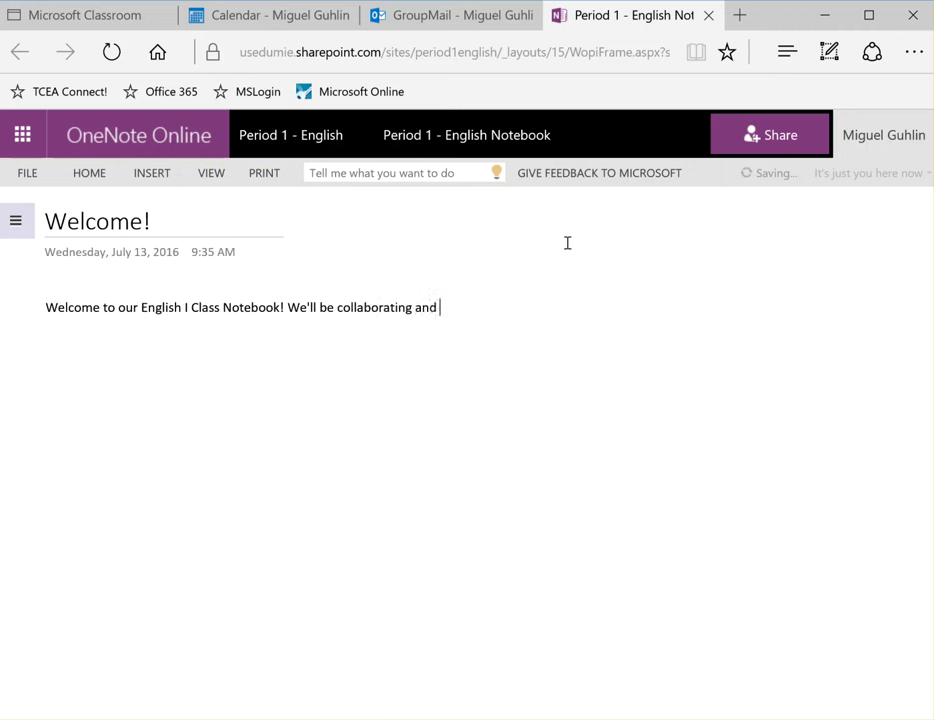
{"action": "type", "text": "writing lots of stu"}
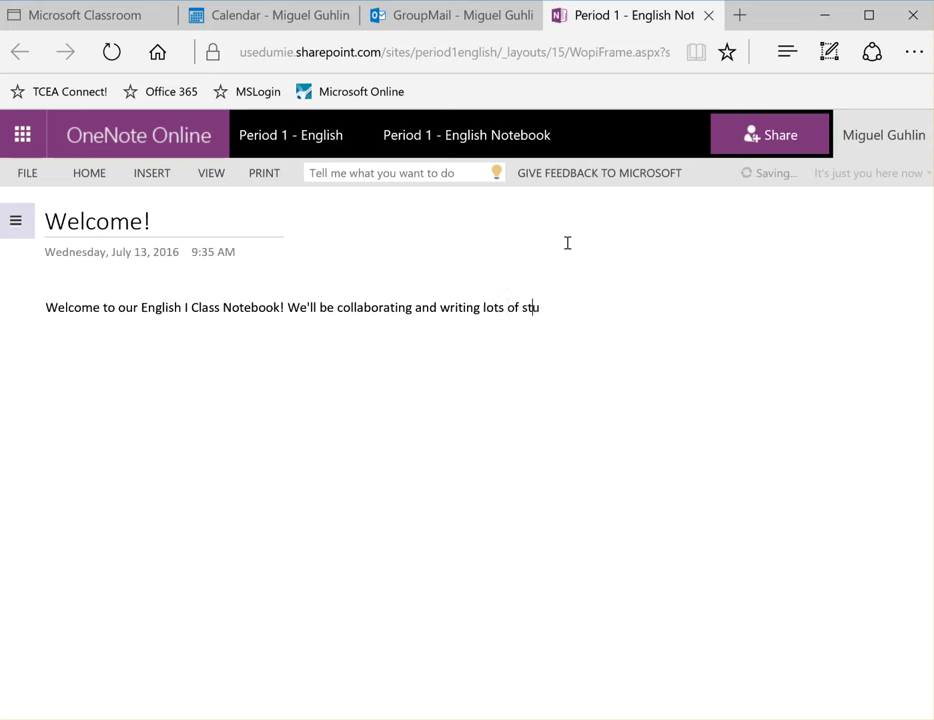
{"action": "type", "text": "gether!"}
Step: Search Bing in a new tab for 'youtube english I welcome' and preview My Welcome Youtube Video
{"action": "left_click", "coordinate": [740, 16]}
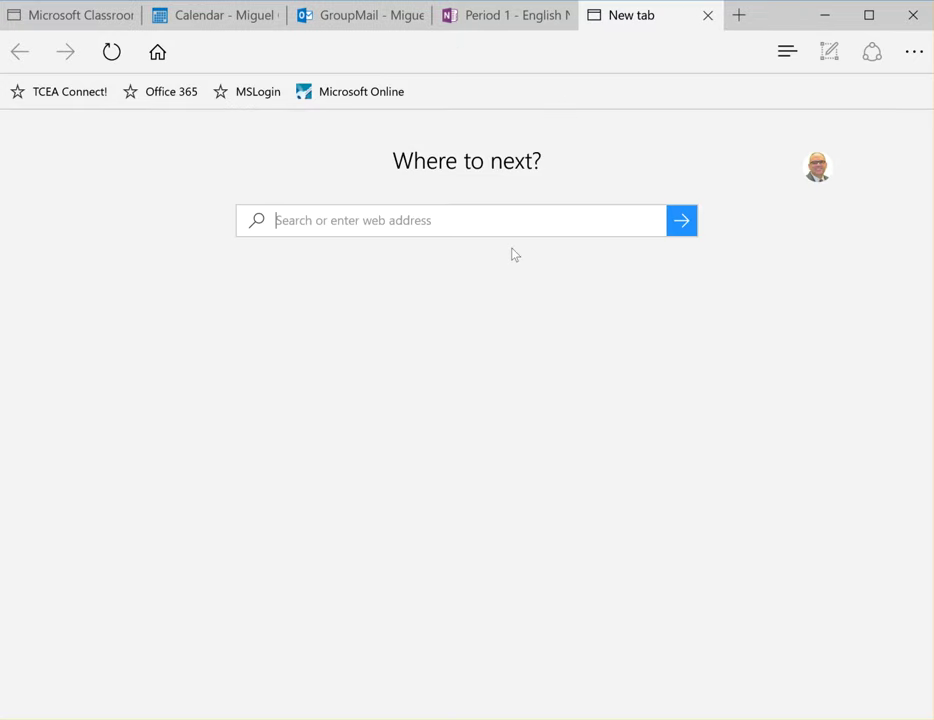
{"action": "type", "text": "youtube eng"}
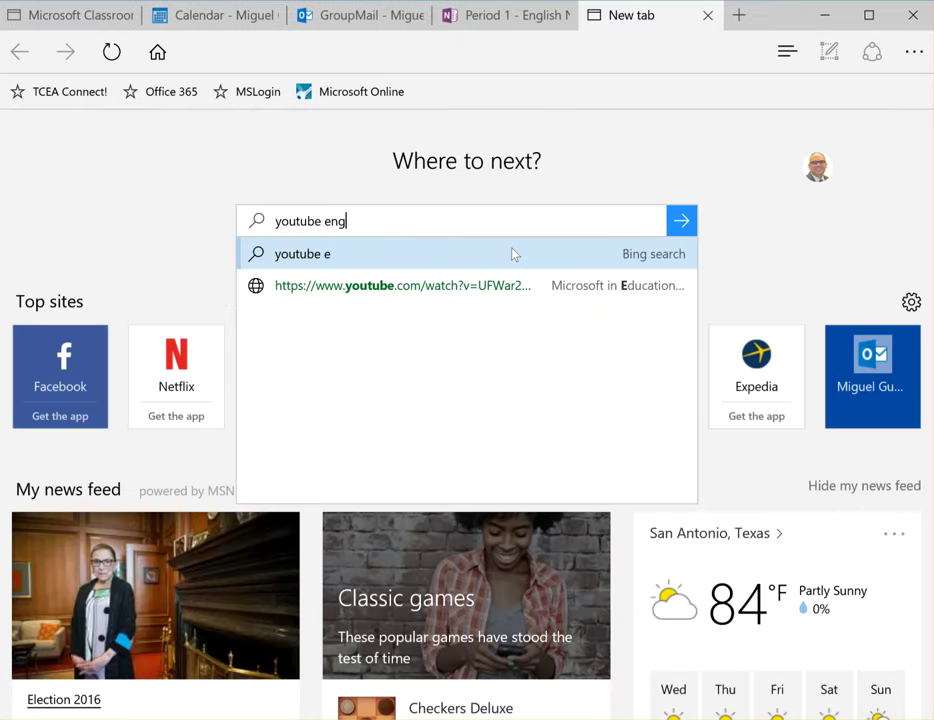
{"action": "type", "text": "lish I welcome"}
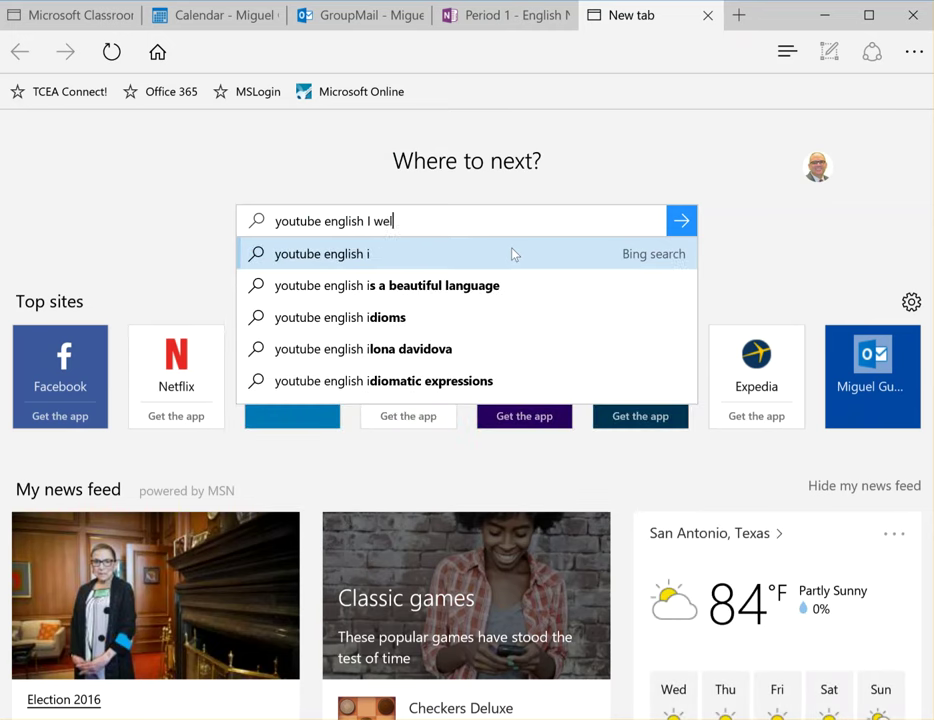
{"action": "left_click", "coordinate": [513, 254]}
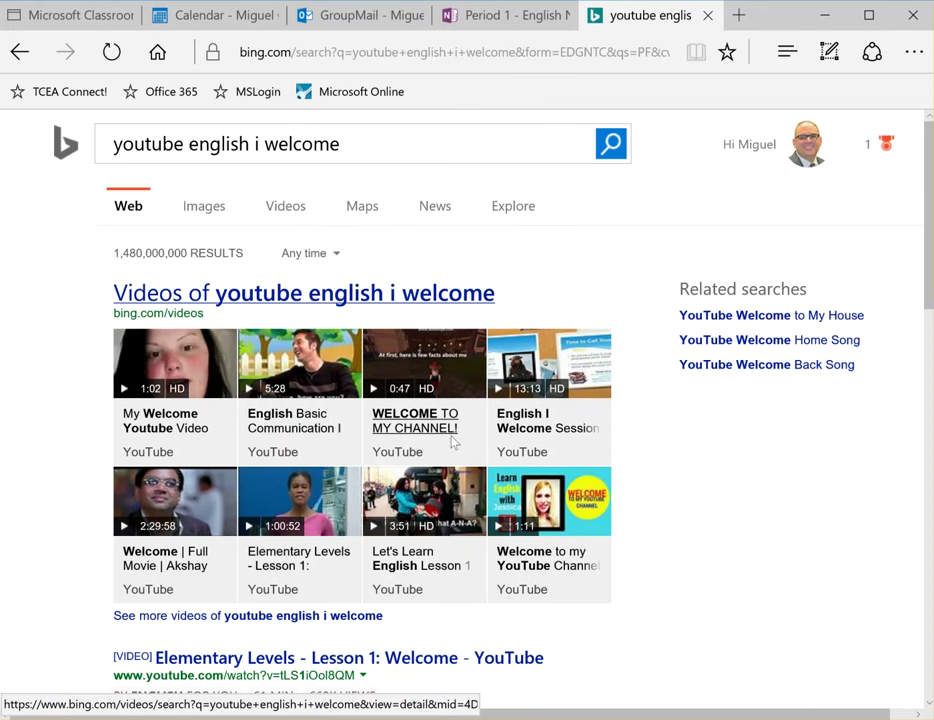
{"action": "left_click", "coordinate": [175, 360]}
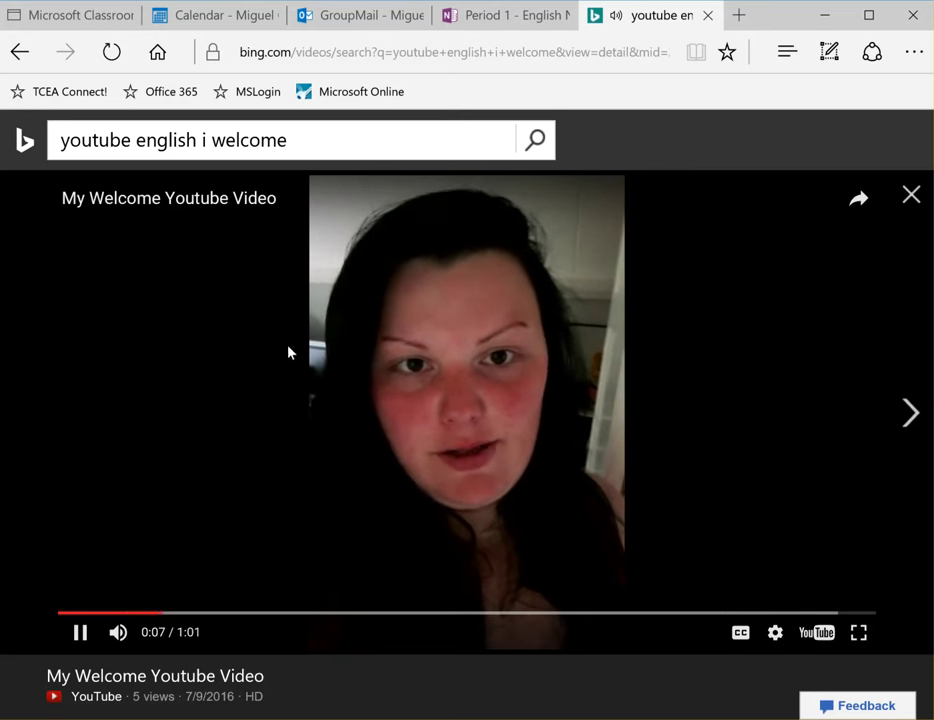
Step: Close that preview, then play the Lesson 1: Welcome! video and pause it at 0:13
{"action": "left_click", "coordinate": [910, 196]}
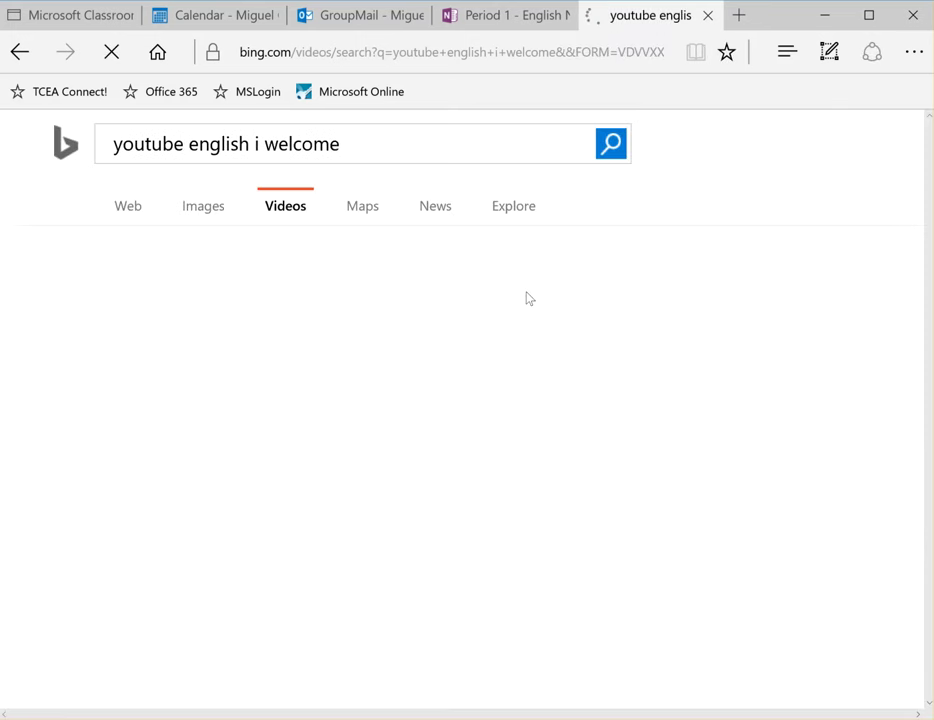
{"action": "scroll", "coordinate": [270, 388], "scroll_direction": "down", "scroll_amount": 5}
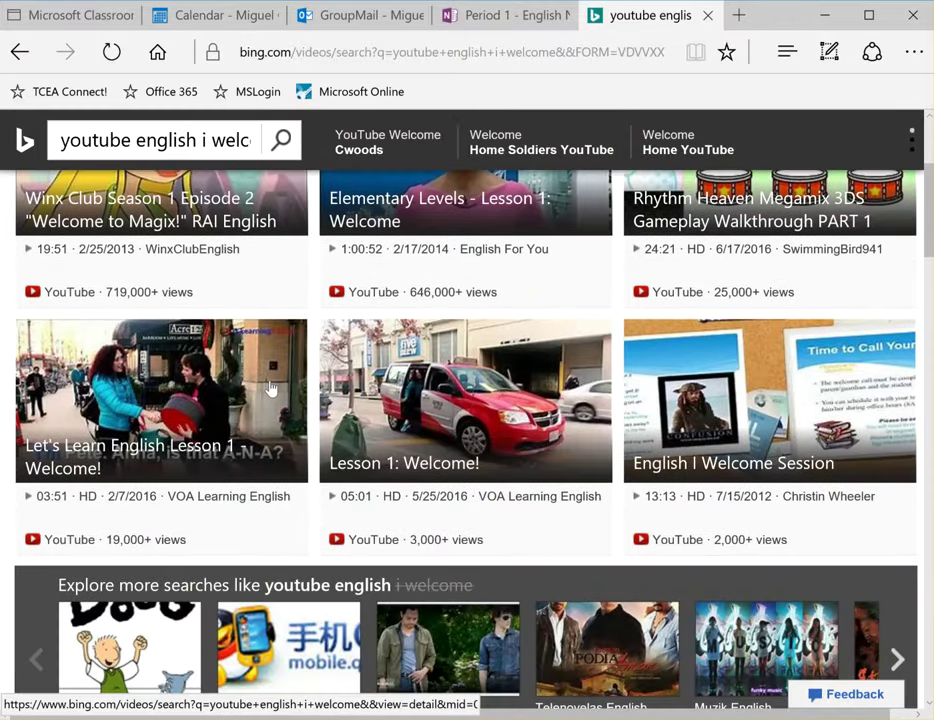
{"action": "scroll", "coordinate": [270, 388], "scroll_direction": "down", "scroll_amount": 3}
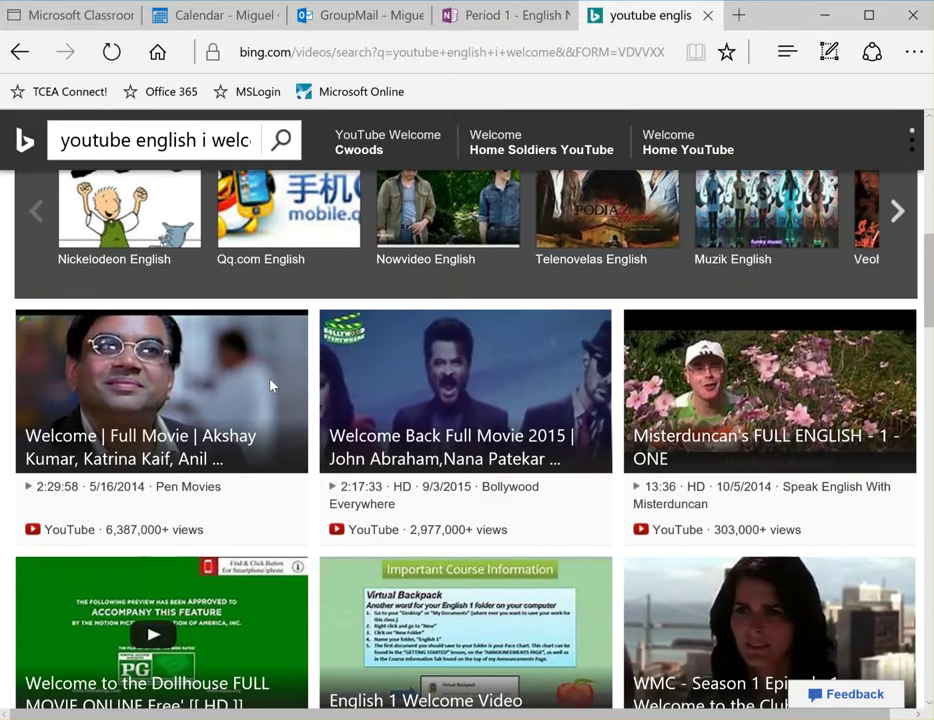
{"action": "scroll", "coordinate": [270, 386], "scroll_direction": "up", "scroll_amount": 4}
{"action": "scroll", "coordinate": [270, 386], "scroll_direction": "down", "scroll_amount": 3}
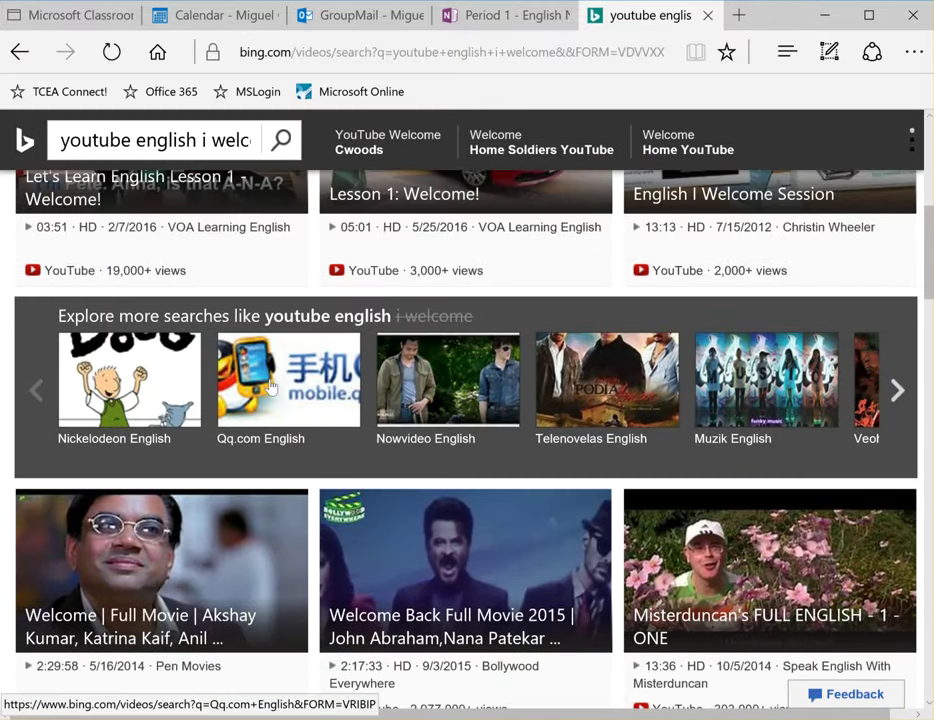
{"action": "mouse_move", "coordinate": [803, 588]}
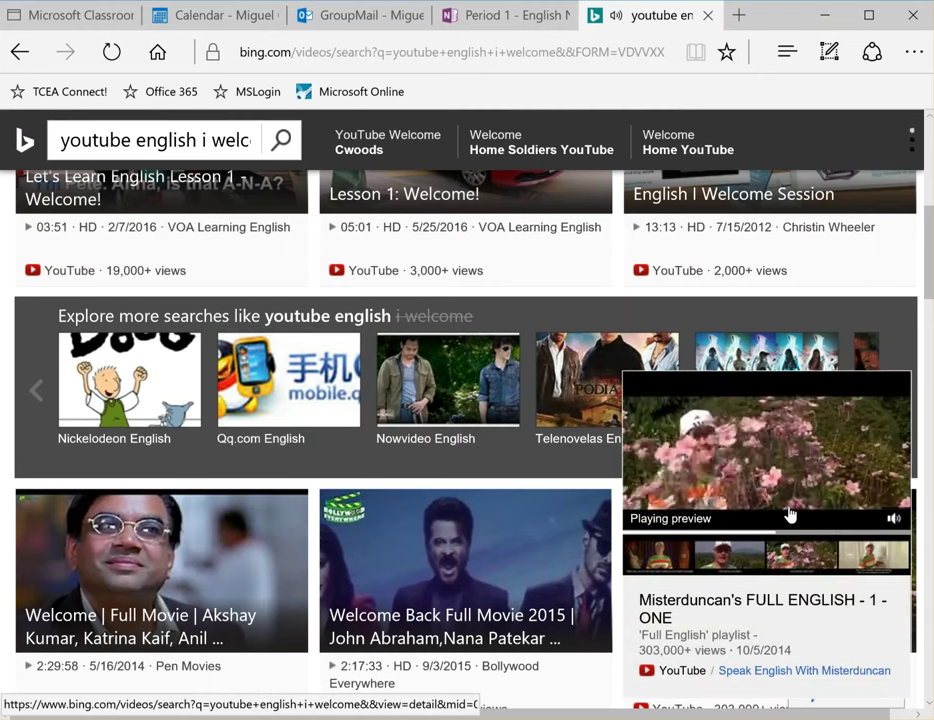
{"action": "scroll", "coordinate": [581, 446], "scroll_direction": "up", "scroll_amount": 5}
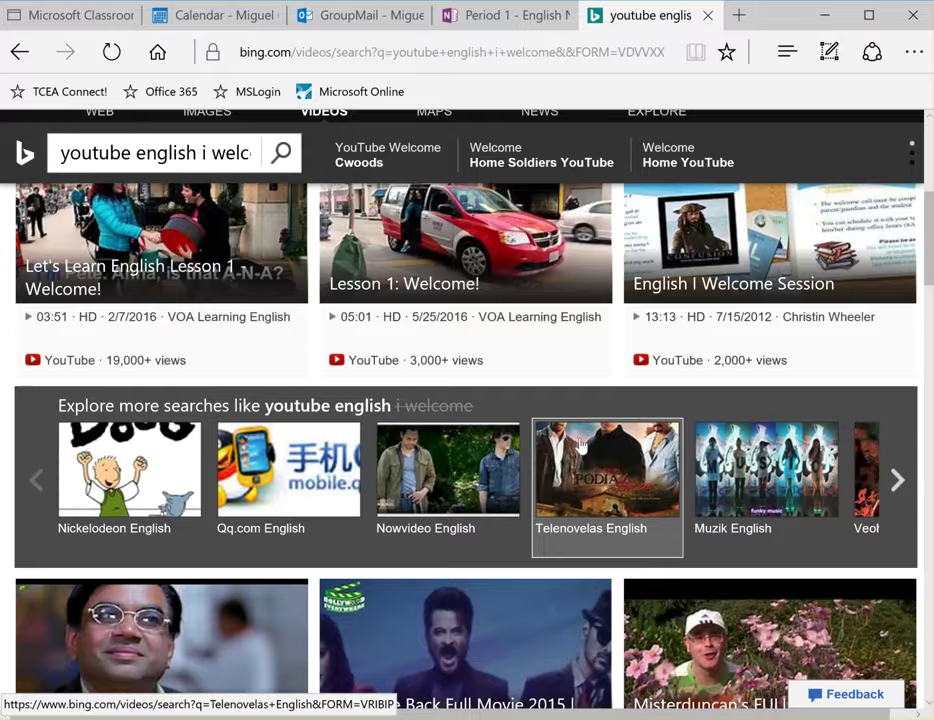
{"action": "scroll", "coordinate": [581, 446], "scroll_direction": "up", "scroll_amount": 1}
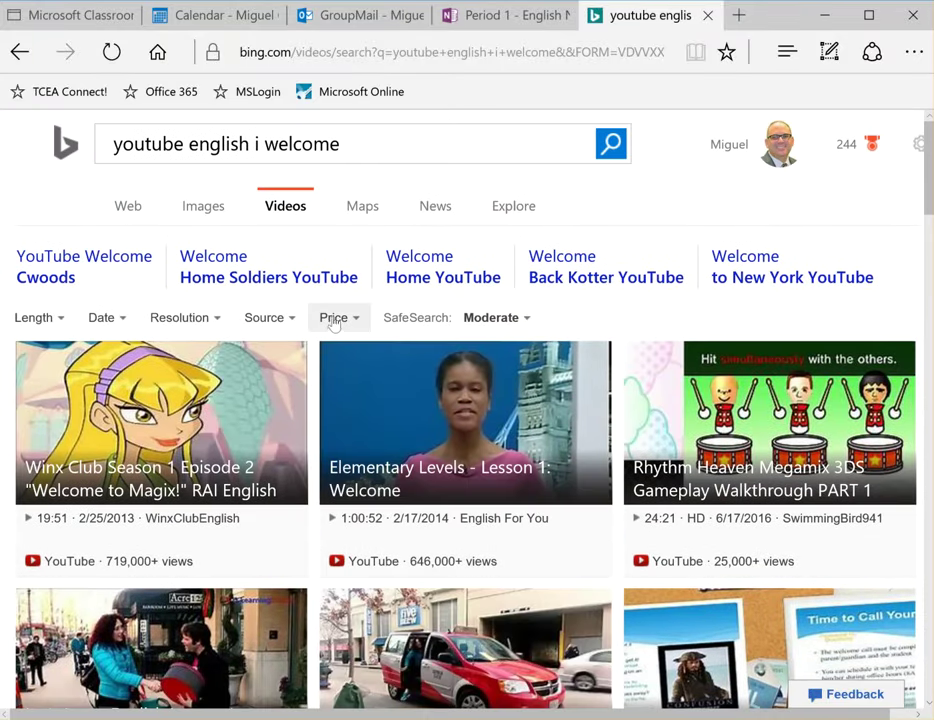
{"action": "mouse_move", "coordinate": [258, 422]}
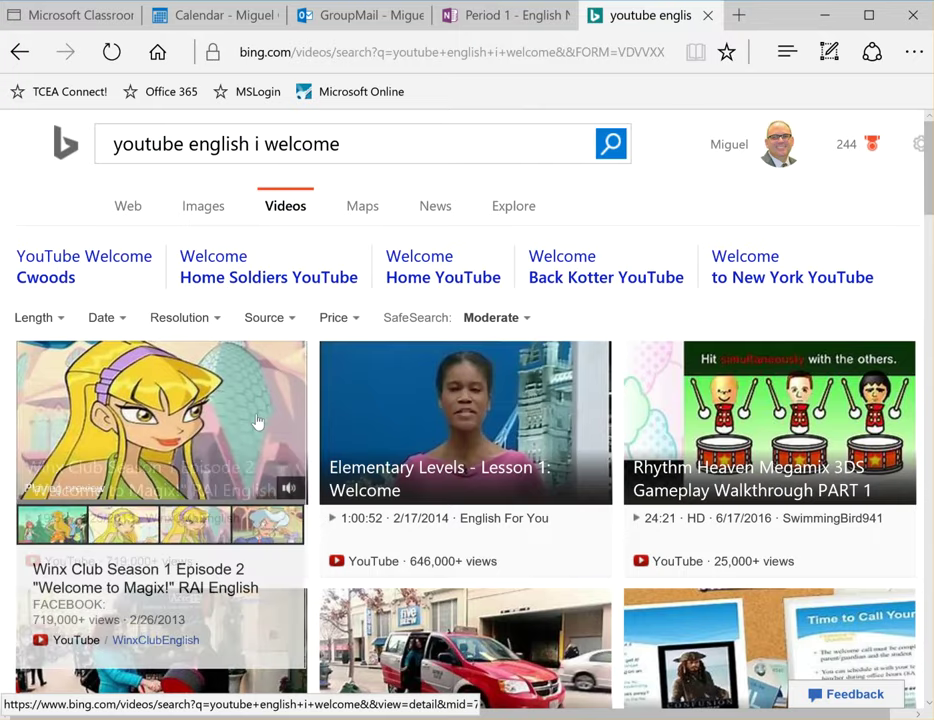
{"action": "scroll", "coordinate": [258, 422], "scroll_direction": "down", "scroll_amount": 2}
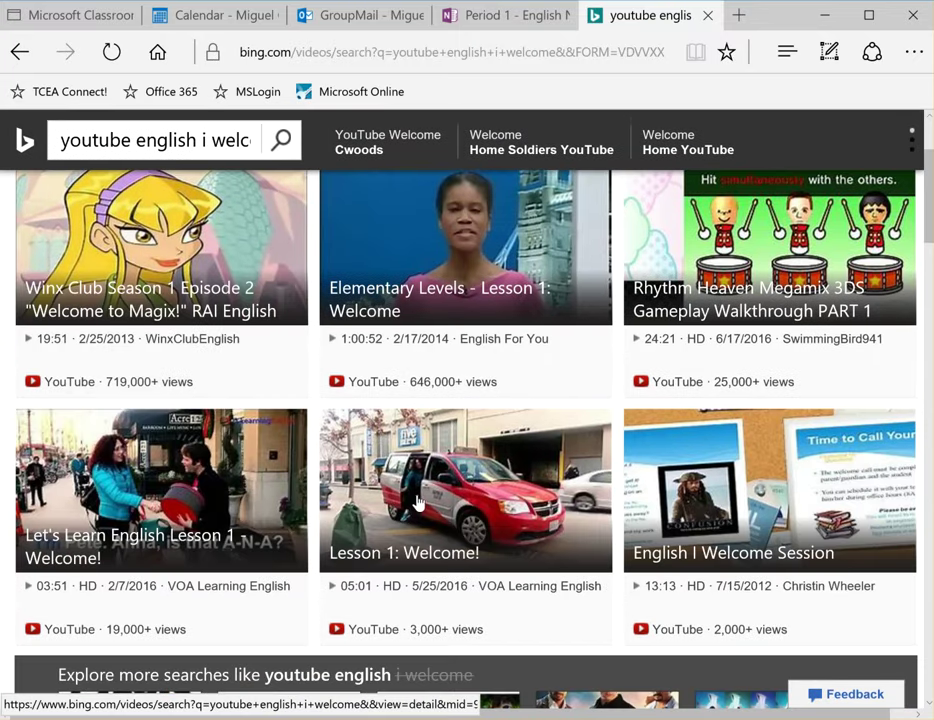
{"action": "left_click", "coordinate": [419, 502]}
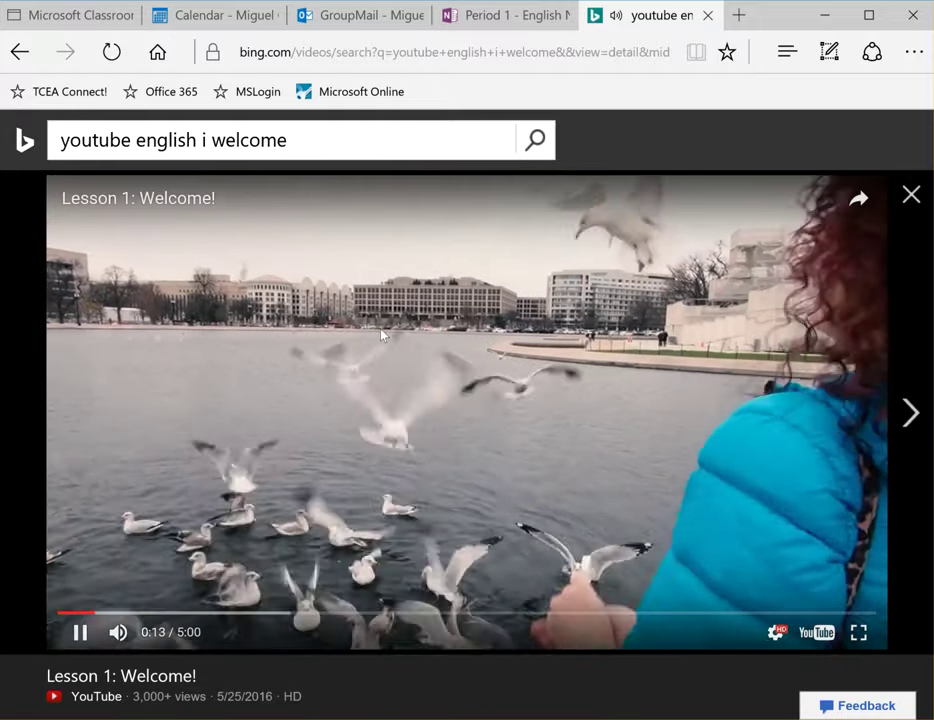
{"action": "left_click", "coordinate": [455, 352]}
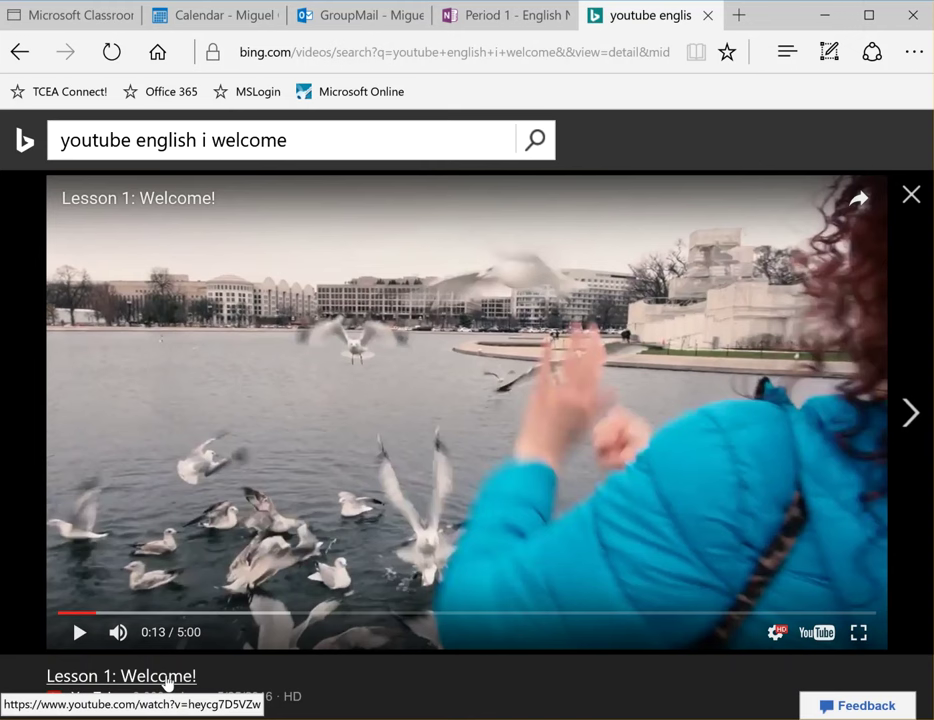
Step: Copy the Lesson 1 video's YouTube link and paste it below the Welcome! page's greeting
{"action": "right_click", "coordinate": [162, 680]}
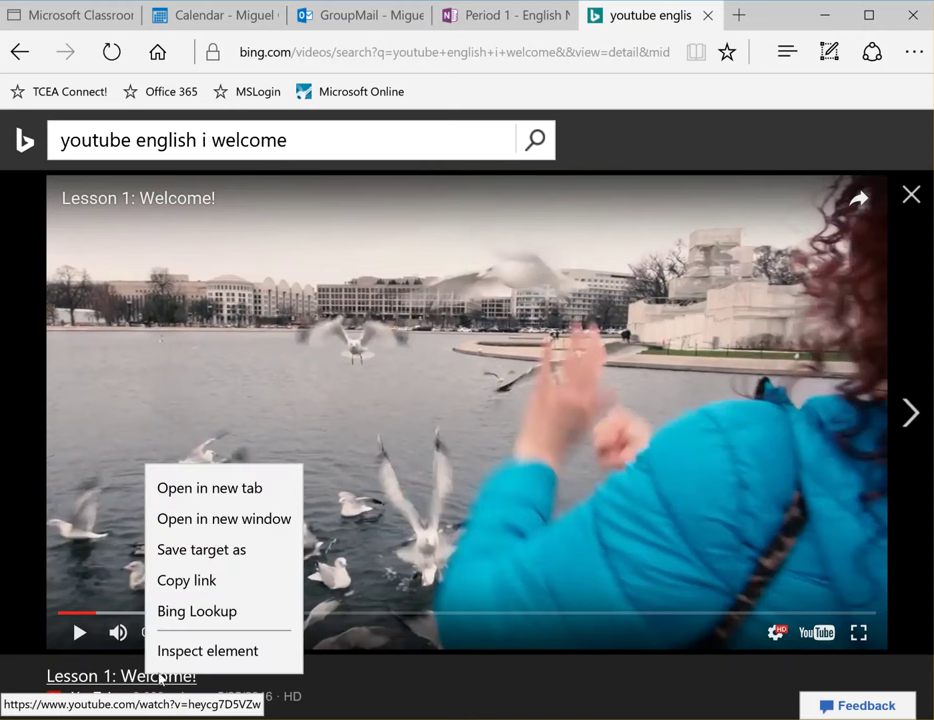
{"action": "left_click", "coordinate": [235, 589]}
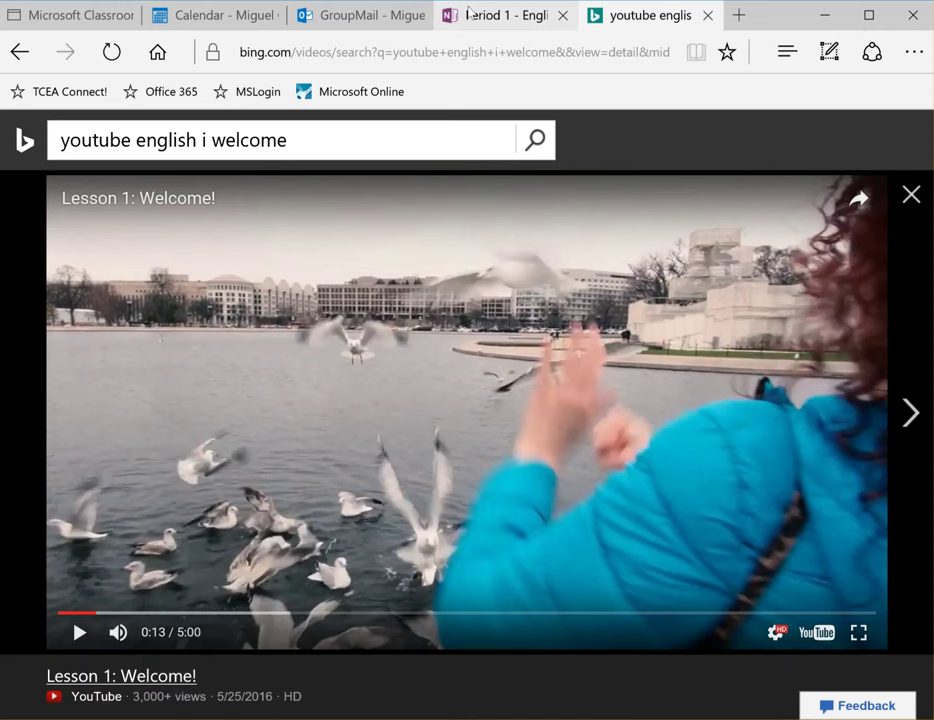
{"action": "left_click", "coordinate": [495, 15]}
{"action": "left_click", "coordinate": [58, 348]}
{"action": "right_click", "coordinate": [58, 348]}
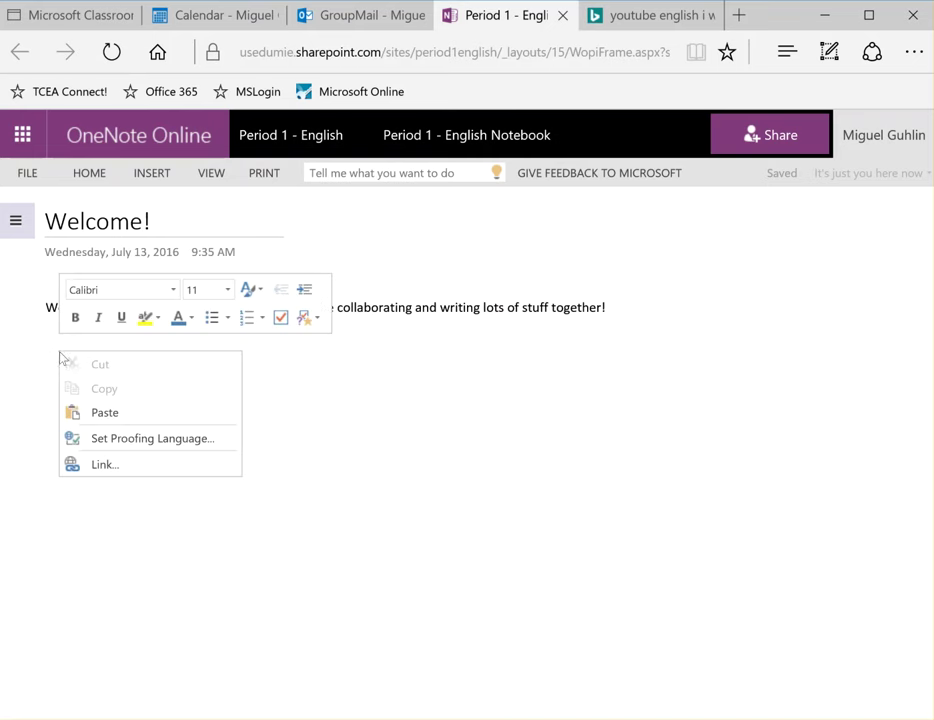
{"action": "left_click", "coordinate": [120, 412]}
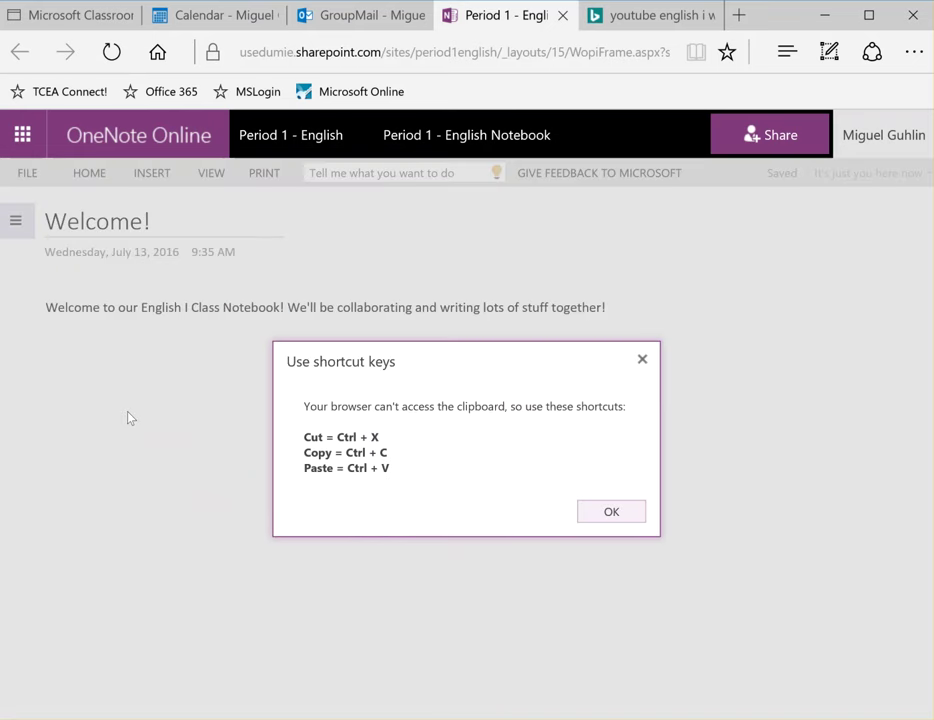
{"action": "left_click", "coordinate": [598, 518]}
{"action": "key", "text": "ctrl+v"}
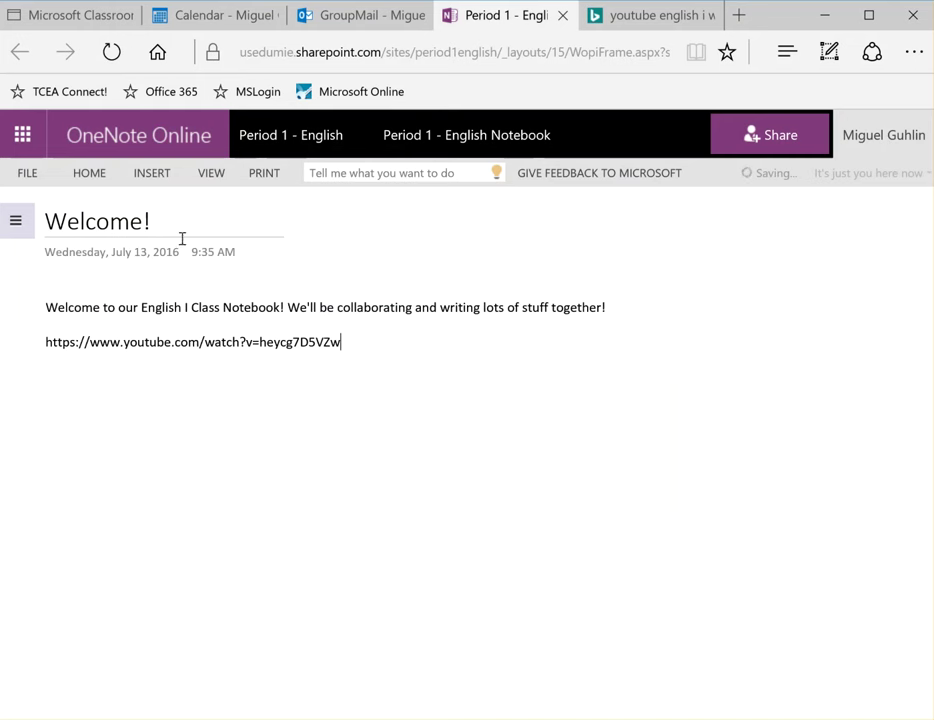
{"action": "left_click", "coordinate": [15, 220]}
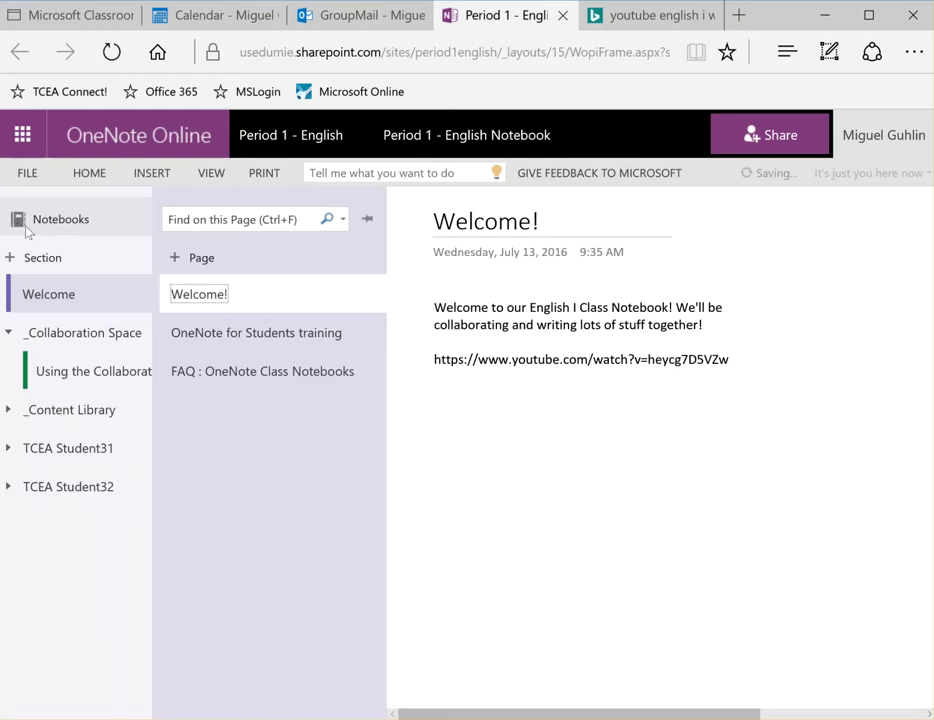
{"action": "left_click", "coordinate": [243, 344]}
{"action": "left_click", "coordinate": [247, 294]}
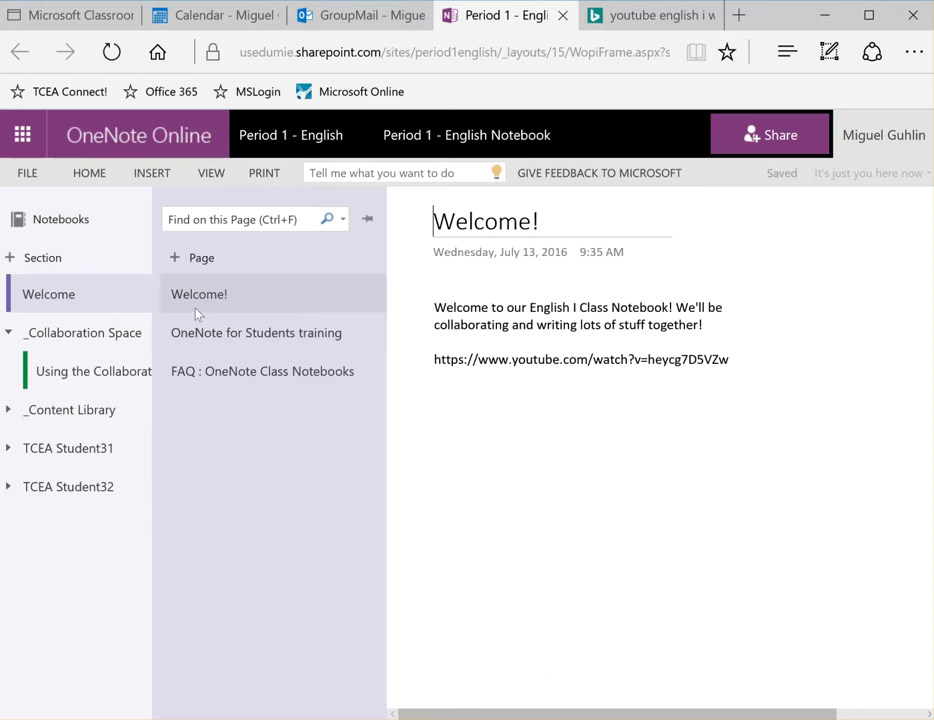
Step: Open the notebook in OneNote 2016 via File > Info > Edit in Microsoft OneNote
{"action": "left_click", "coordinate": [577, 360]}
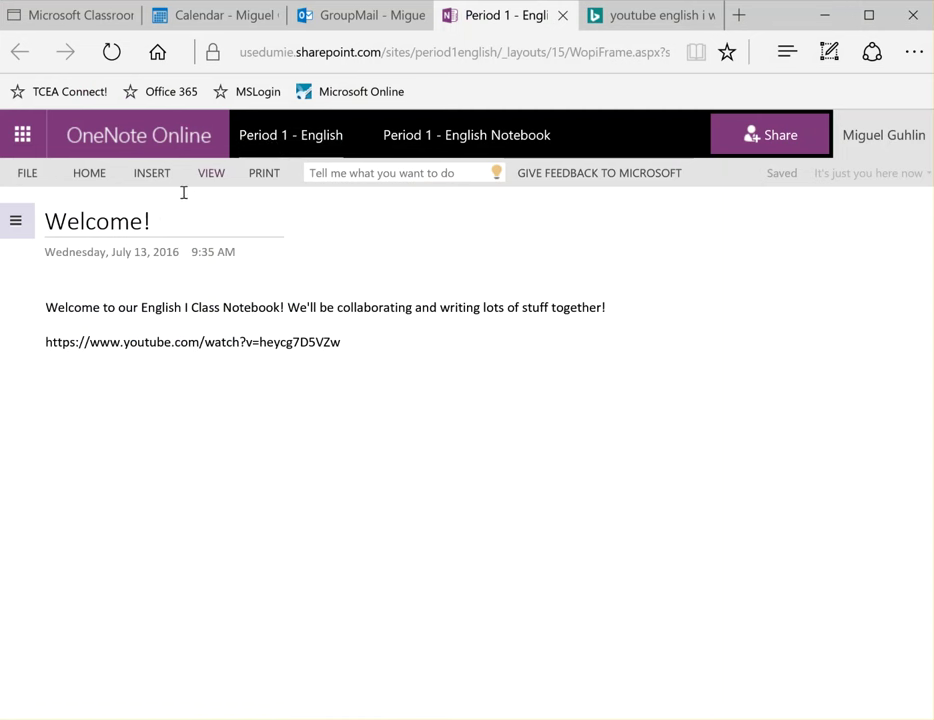
{"action": "left_click", "coordinate": [16, 221]}
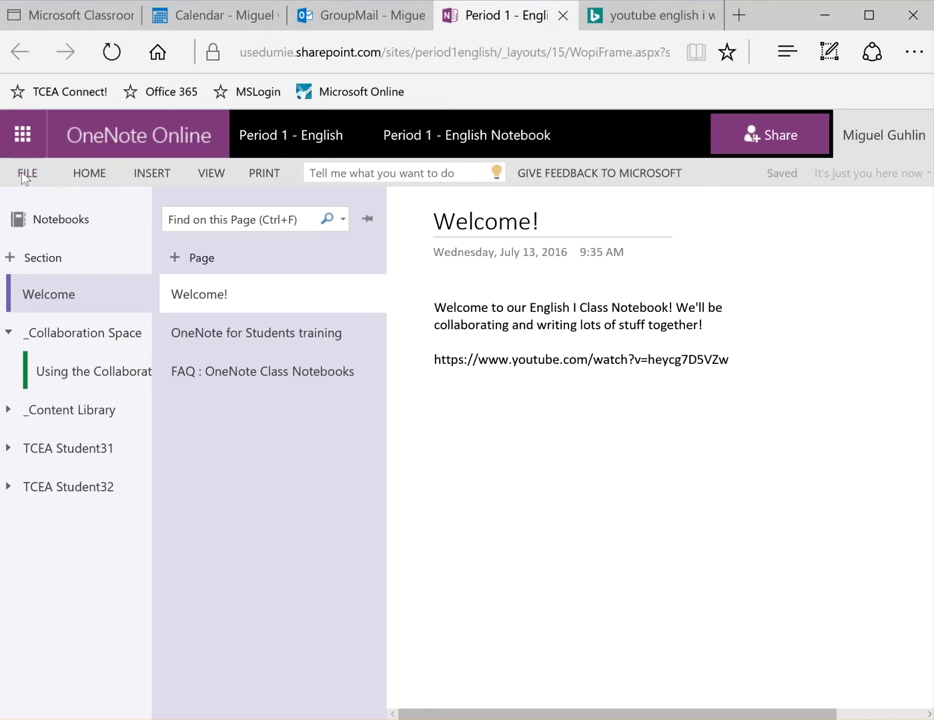
{"action": "left_click", "coordinate": [25, 174]}
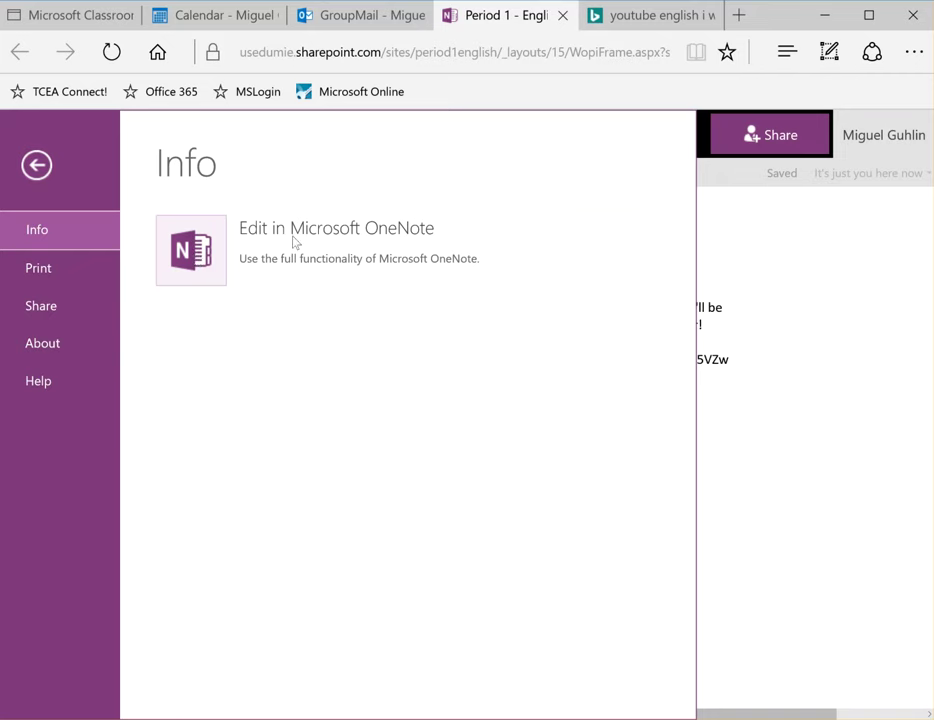
{"action": "left_click", "coordinate": [197, 256]}
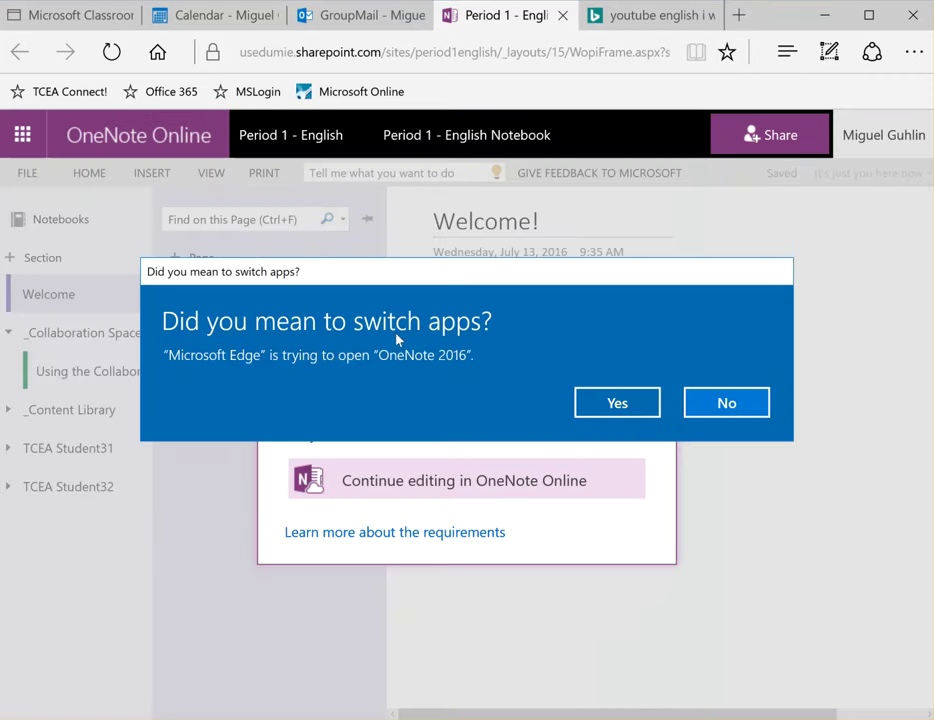
{"action": "left_click", "coordinate": [604, 402]}
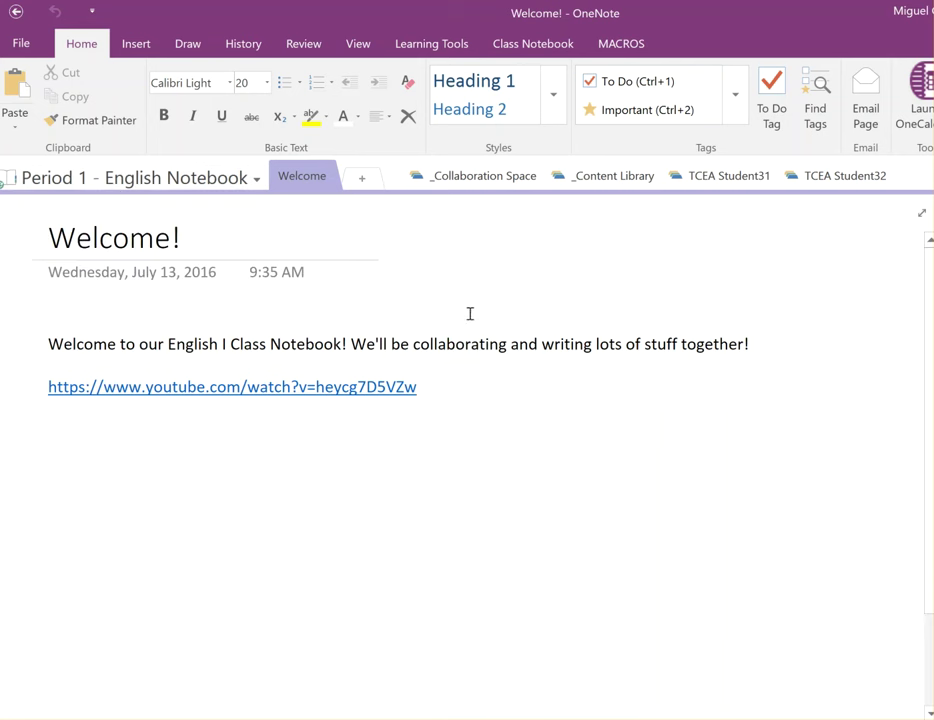
Step: Look over the notebook list and the _Collaboration Space and _Content Library sections, then restore and resize the window
{"action": "left_click", "coordinate": [199, 180]}
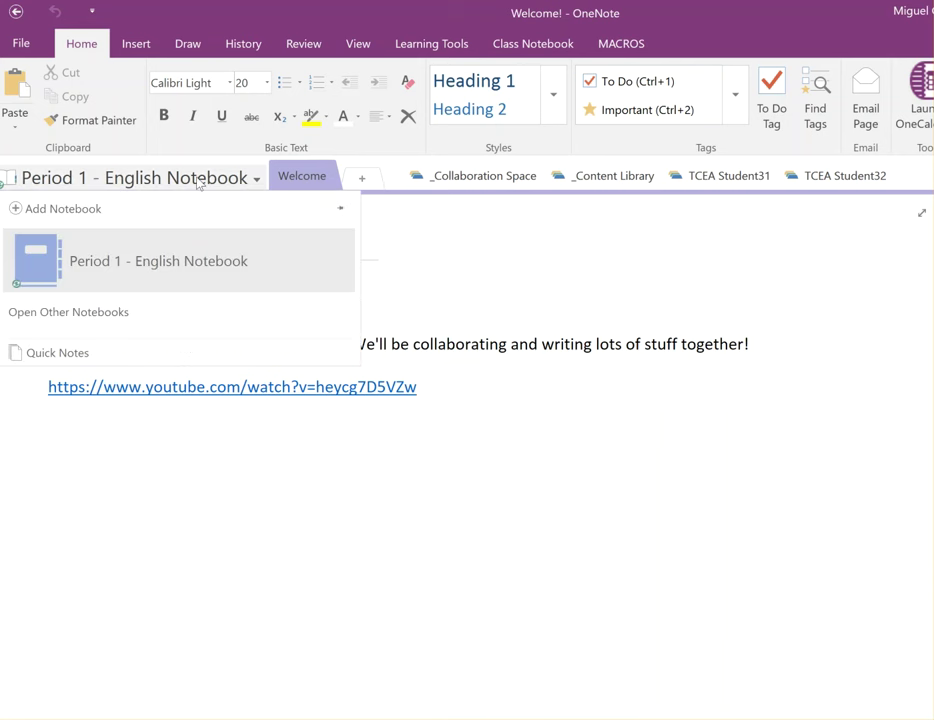
{"action": "left_click", "coordinate": [199, 182]}
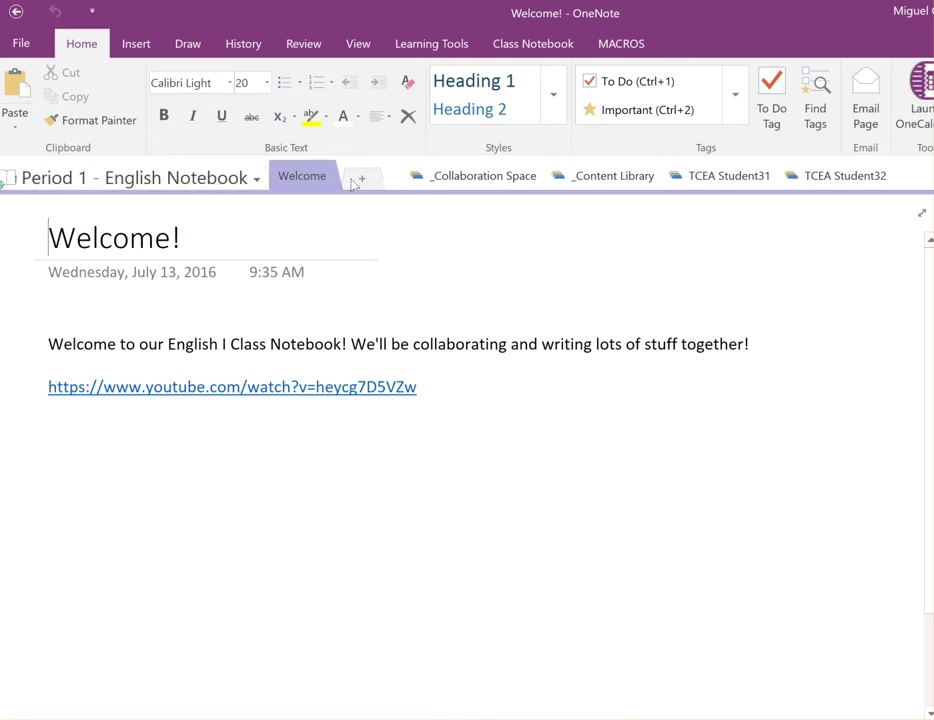
{"action": "left_click", "coordinate": [480, 176]}
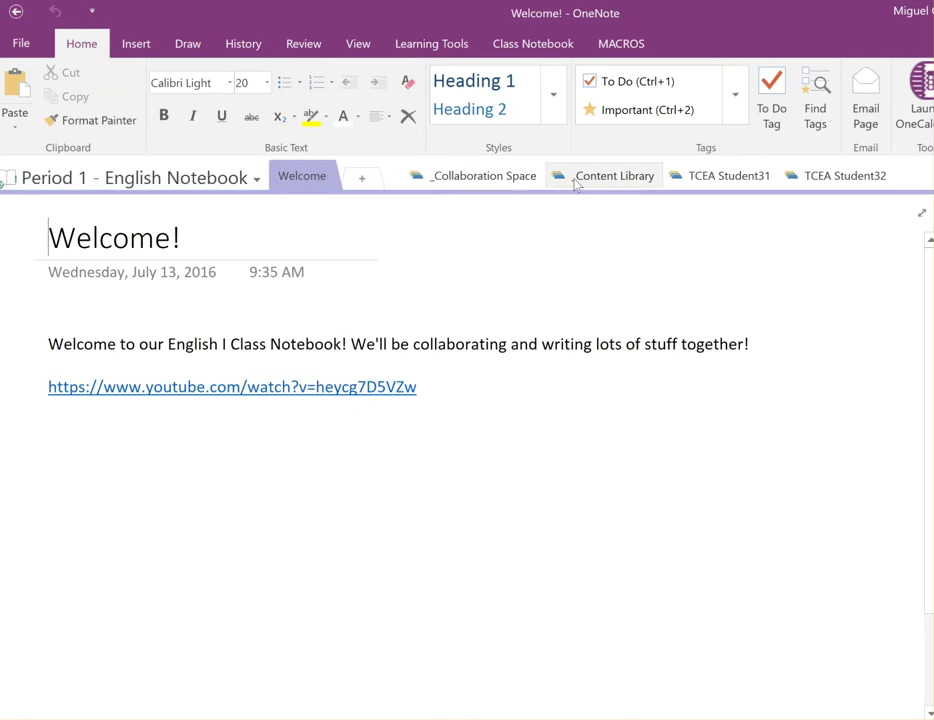
{"action": "left_click", "coordinate": [577, 183]}
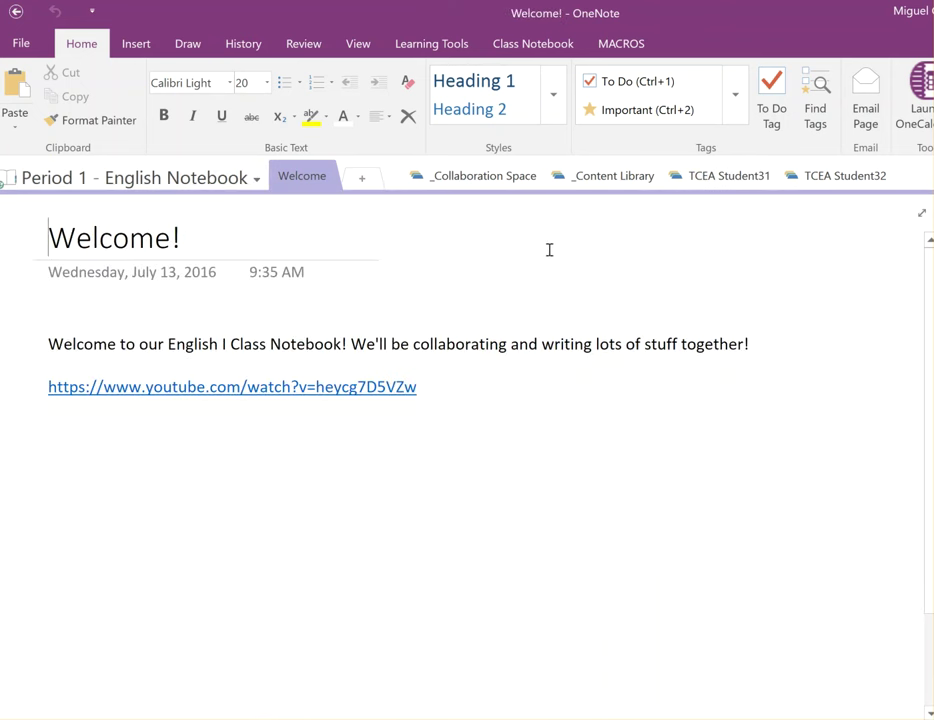
{"action": "double_click", "coordinate": [650, 18]}
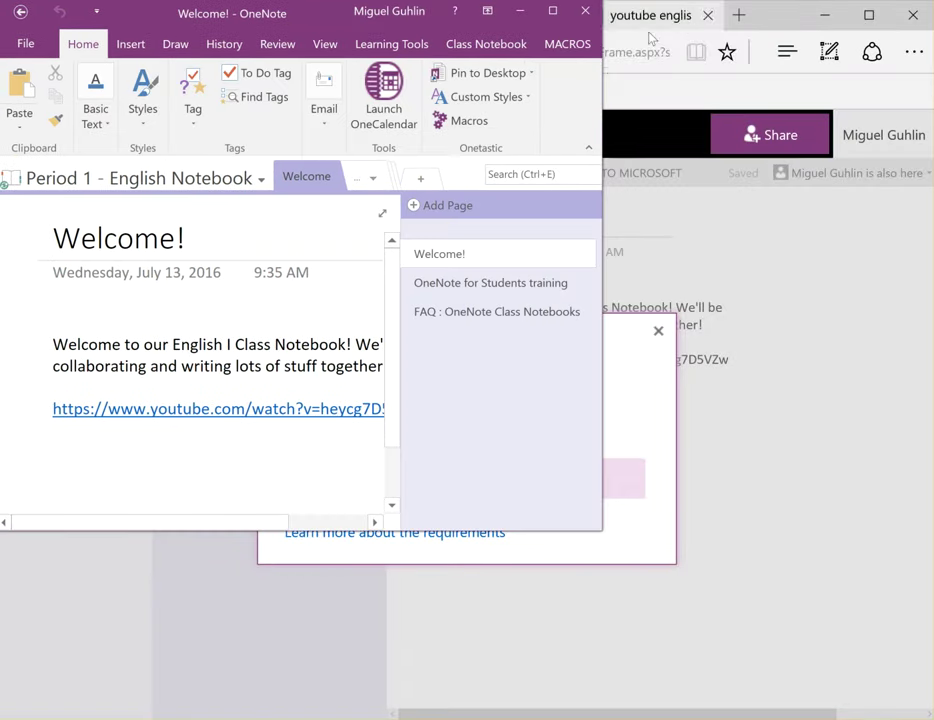
{"action": "left_click_drag", "start_coordinate": [602, 531], "coordinate": [884, 691]}
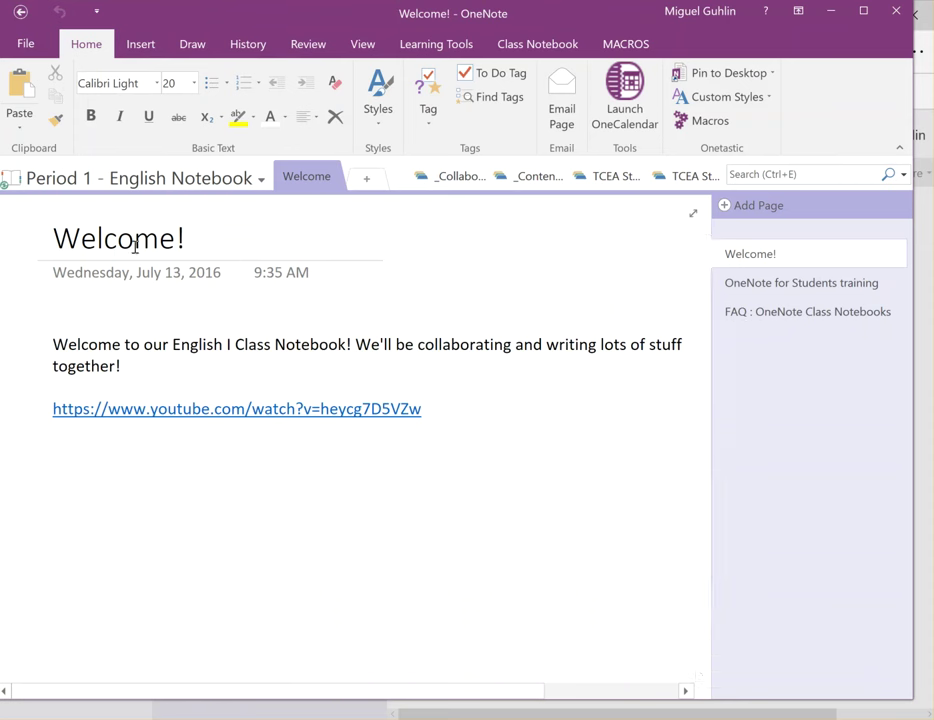
Step: Cut the YouTube link off the Welcome! page and paste its address into Insert Online Video
{"action": "left_click_drag", "start_coordinate": [424, 408], "coordinate": [28, 406]}
{"action": "key", "text": "ctrl+c"}
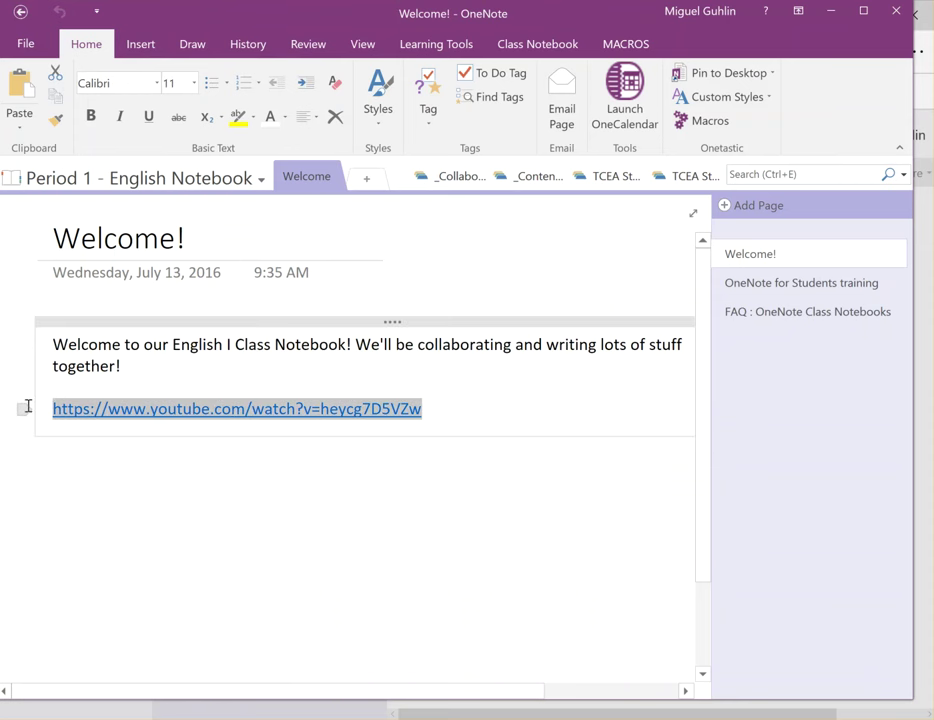
{"action": "key", "text": "Delete"}
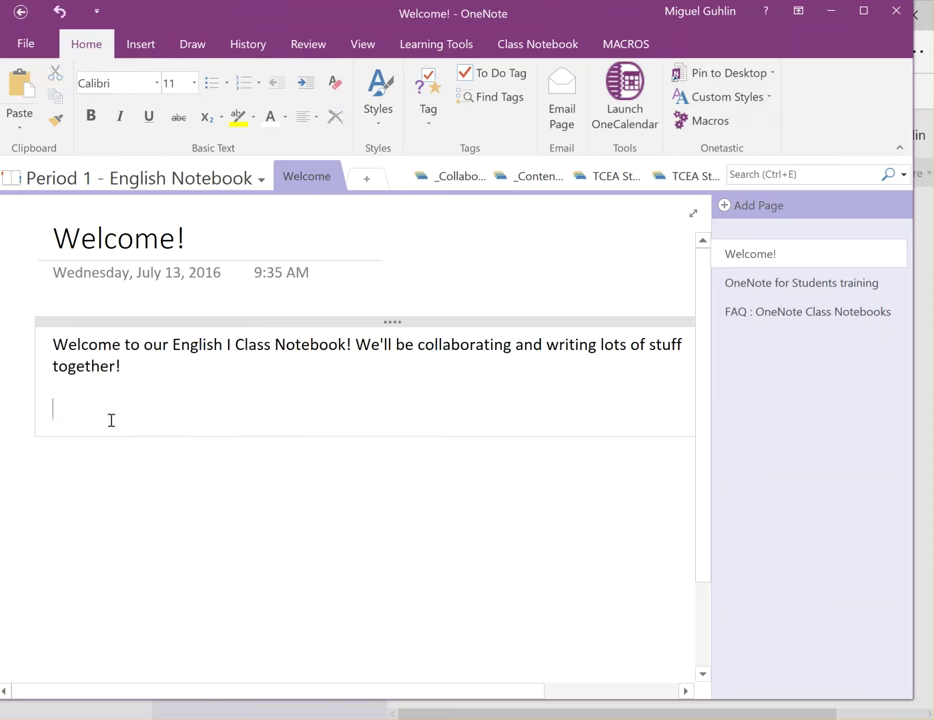
{"action": "key", "text": "ctrl+v"}
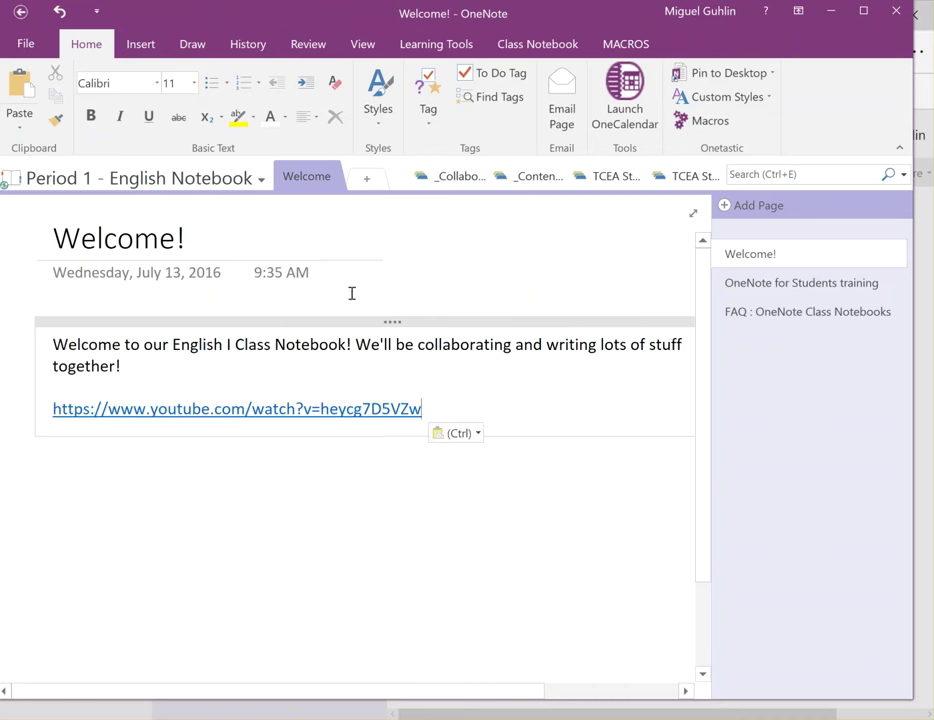
{"action": "key", "text": "Return"}
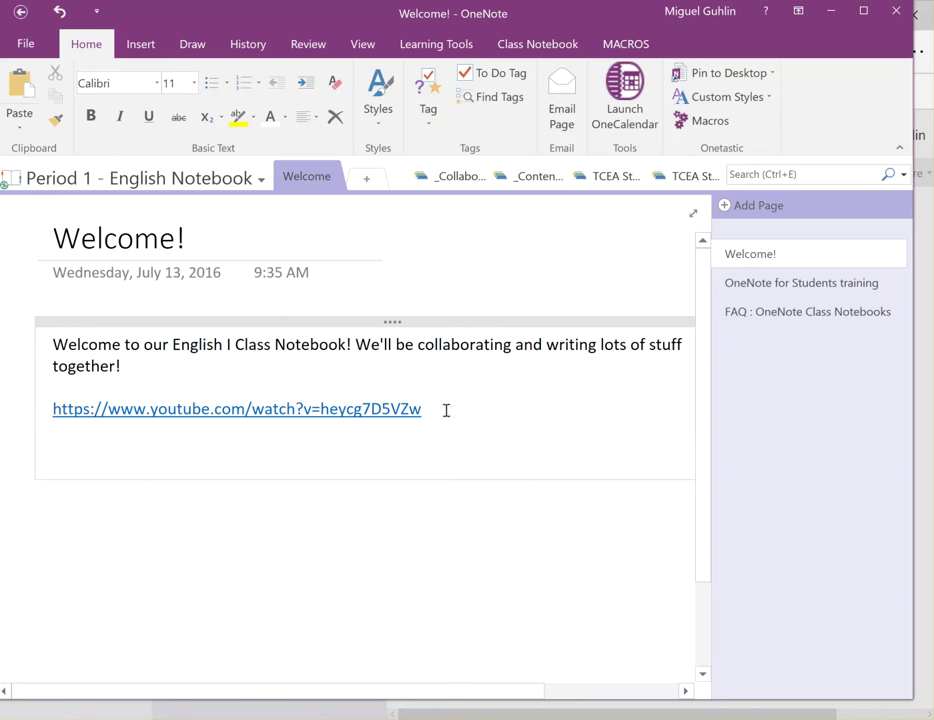
{"action": "left_click_drag", "start_coordinate": [444, 409], "coordinate": [45, 407]}
{"action": "key", "text": "ctrl+c"}
{"action": "key", "text": "Delete"}
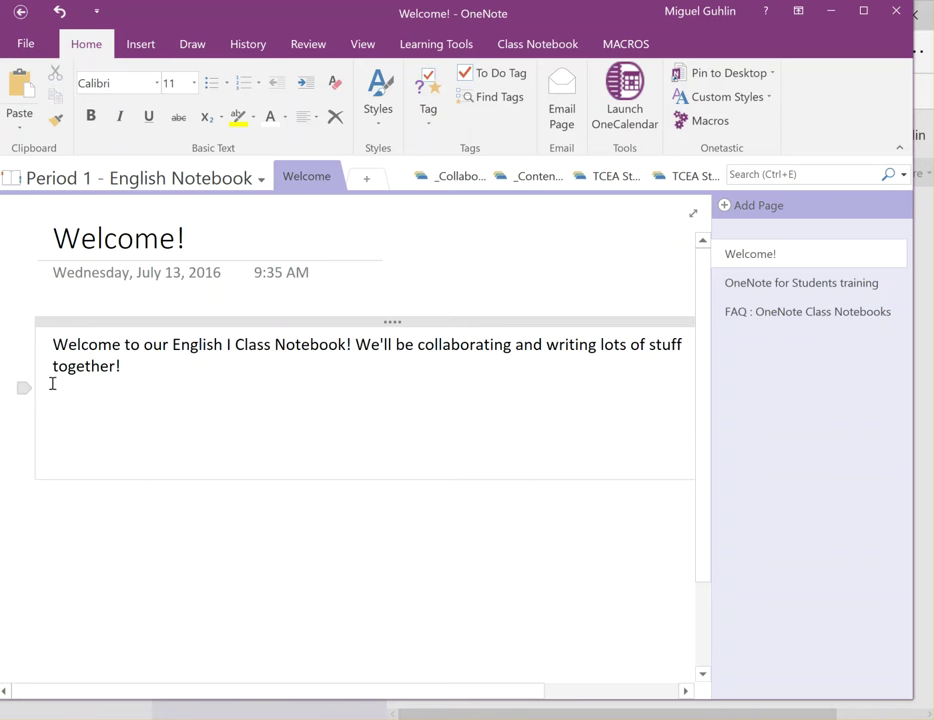
{"action": "left_click", "coordinate": [135, 46]}
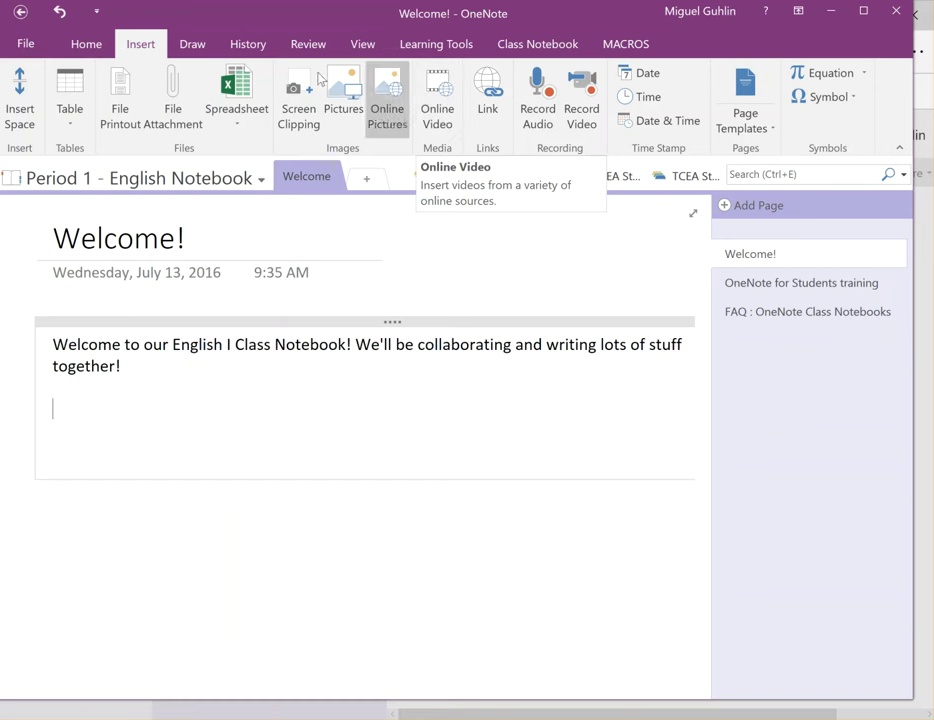
{"action": "left_click", "coordinate": [447, 100]}
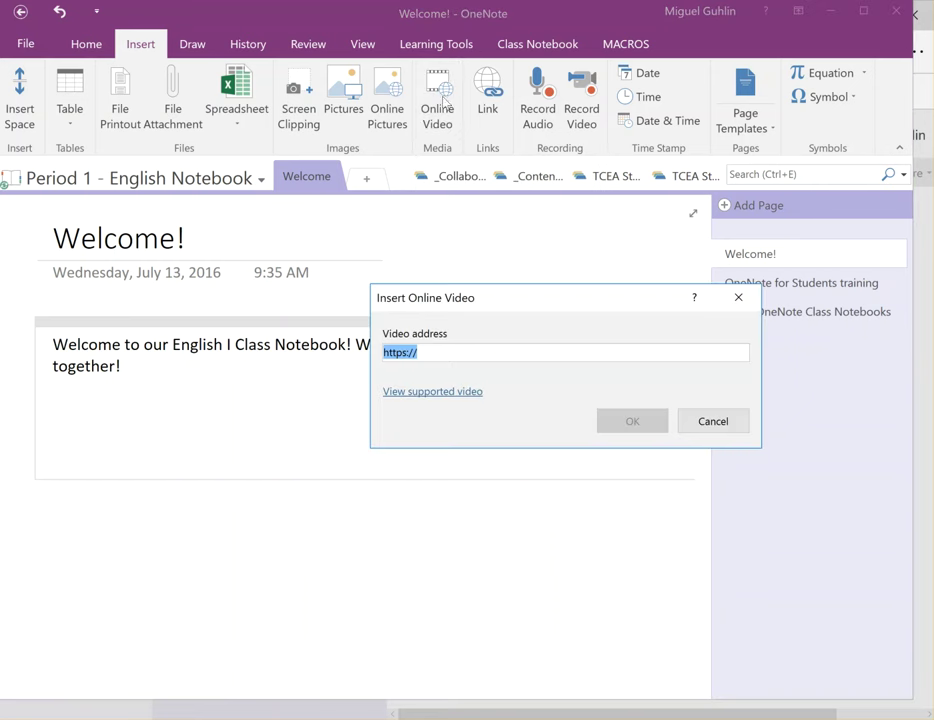
{"action": "key", "text": "ctrl+v"}
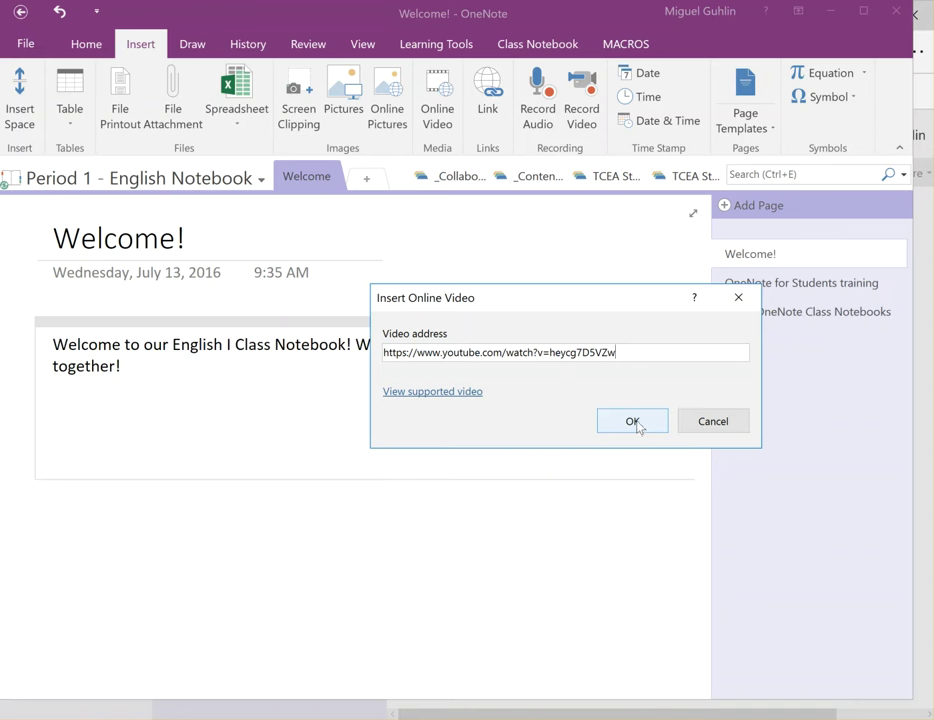
Step: Embed the Lesson 1: Welcome! video, check it on the page, and switch to Edge
{"action": "left_click", "coordinate": [637, 424]}
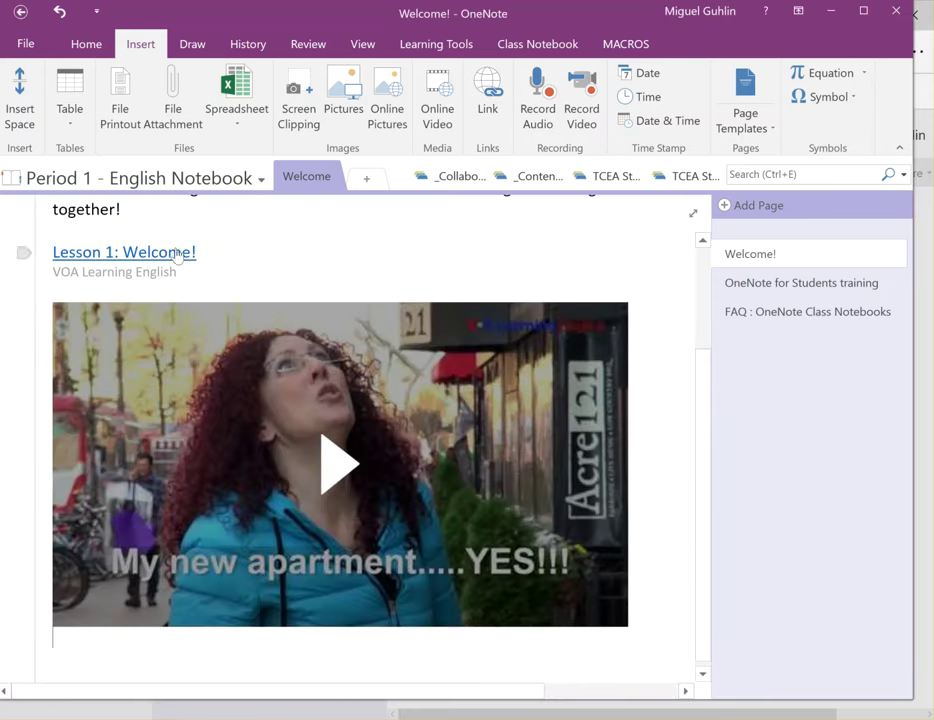
{"action": "scroll", "coordinate": [219, 380], "scroll_direction": "up", "scroll_amount": 3}
{"action": "scroll", "coordinate": [221, 378], "scroll_direction": "down", "scroll_amount": 3}
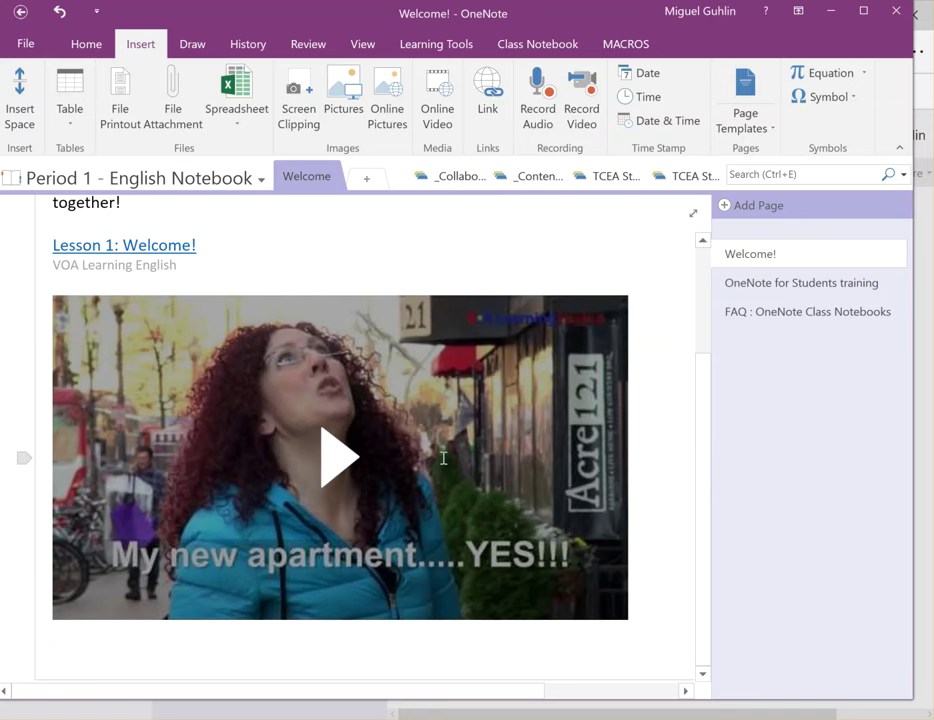
{"action": "scroll", "coordinate": [443, 458], "scroll_direction": "up", "scroll_amount": 2}
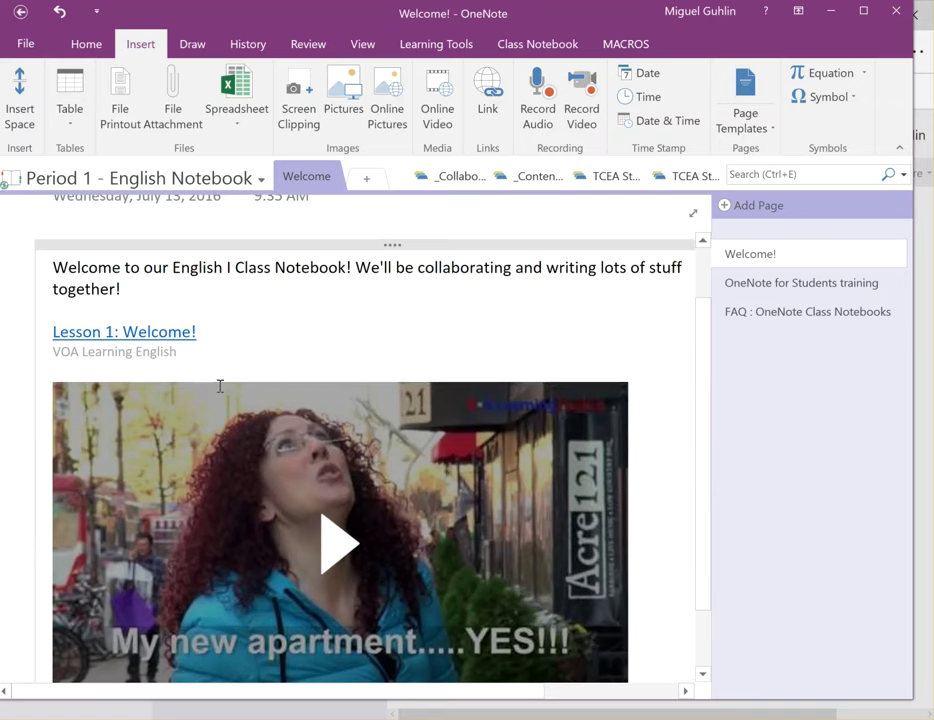
{"action": "scroll", "coordinate": [221, 386], "scroll_direction": "down", "scroll_amount": 2}
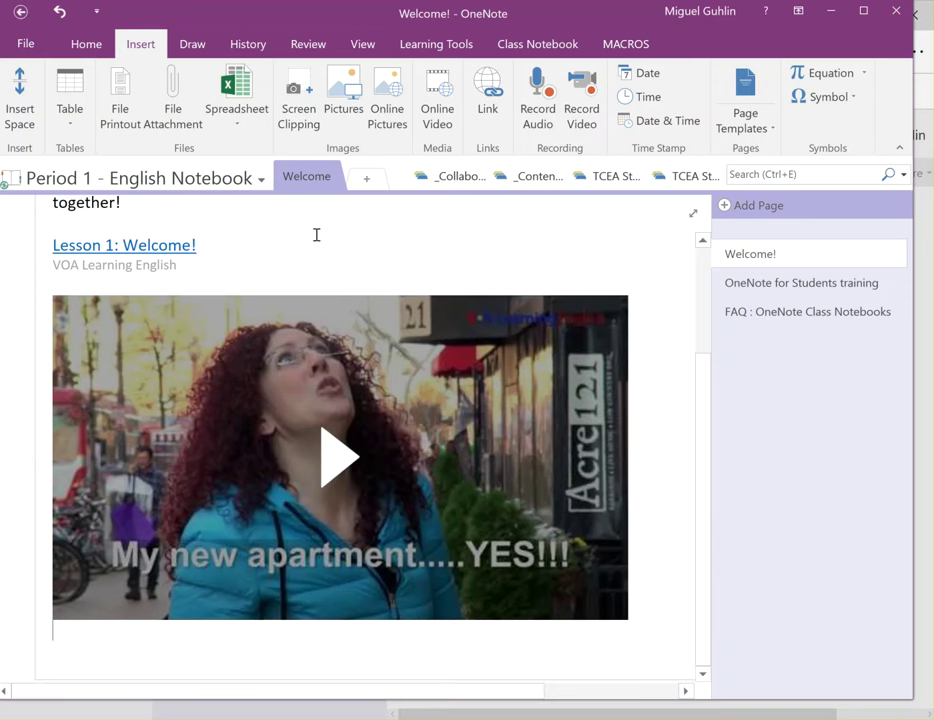
{"action": "scroll", "coordinate": [305, 260], "scroll_direction": "up", "scroll_amount": 2}
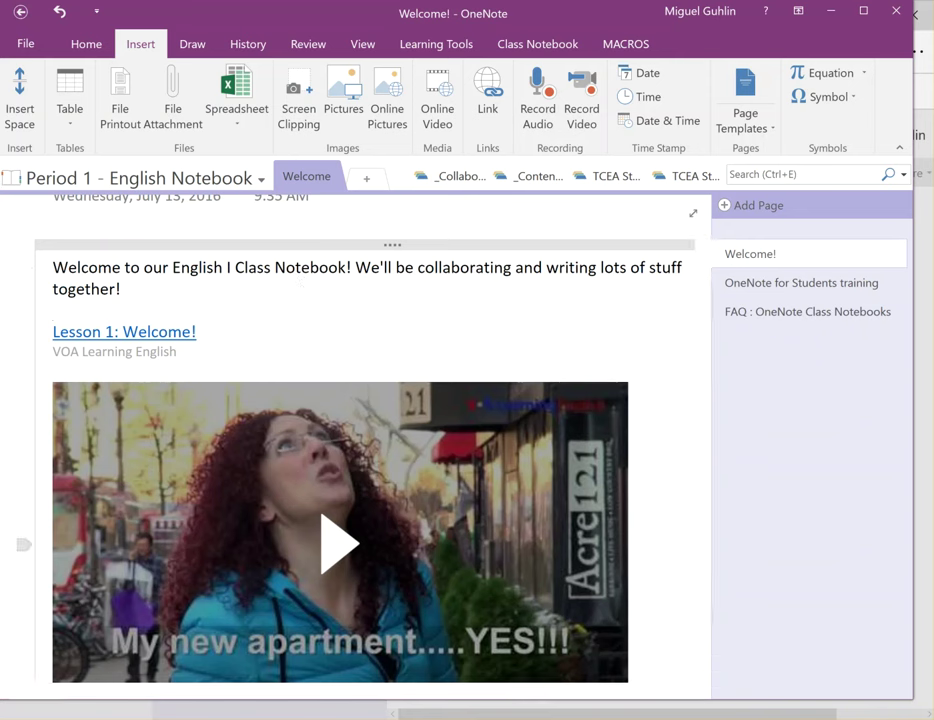
{"action": "key", "text": "alt+Tab"}
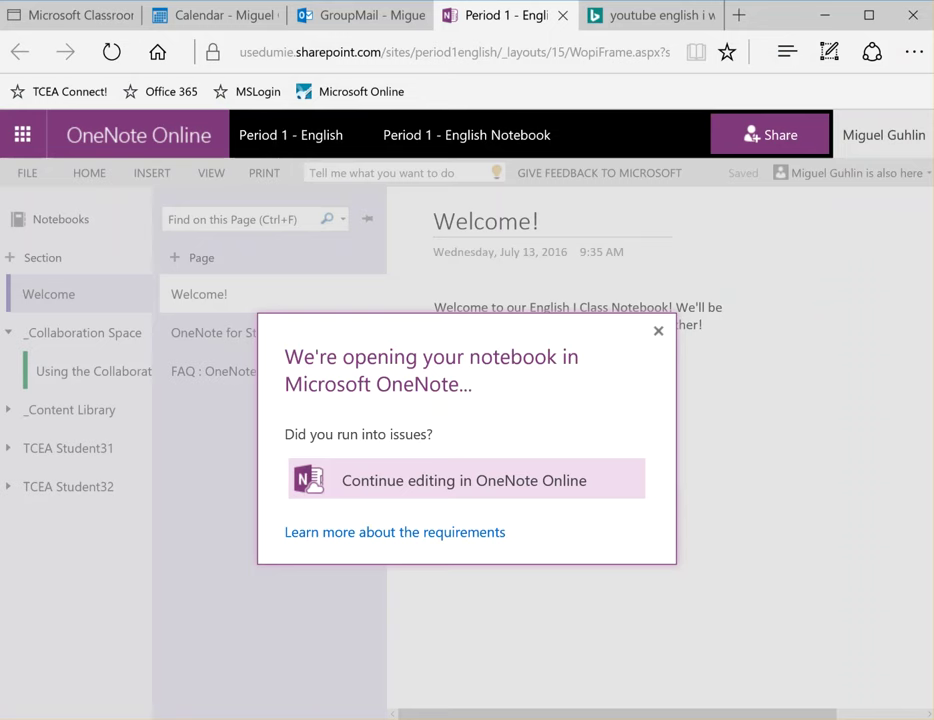
Step: Dismiss the opening notice, go to the Welcome! page in OneNote Online, and start then cancel adding a link
{"action": "left_click", "coordinate": [658, 330]}
{"action": "left_click", "coordinate": [252, 333]}
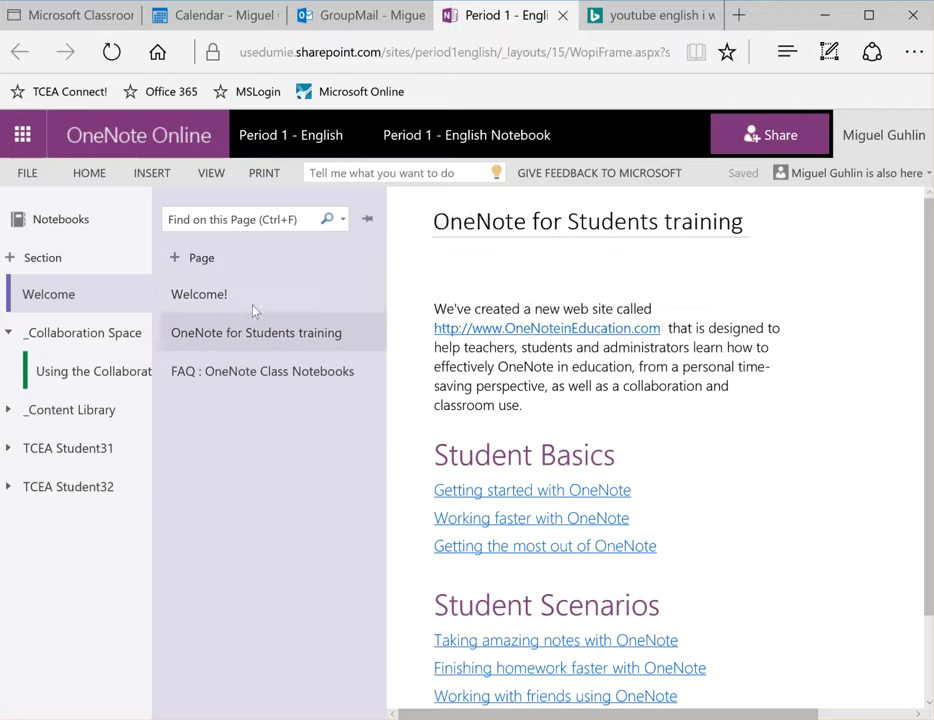
{"action": "left_click", "coordinate": [246, 297]}
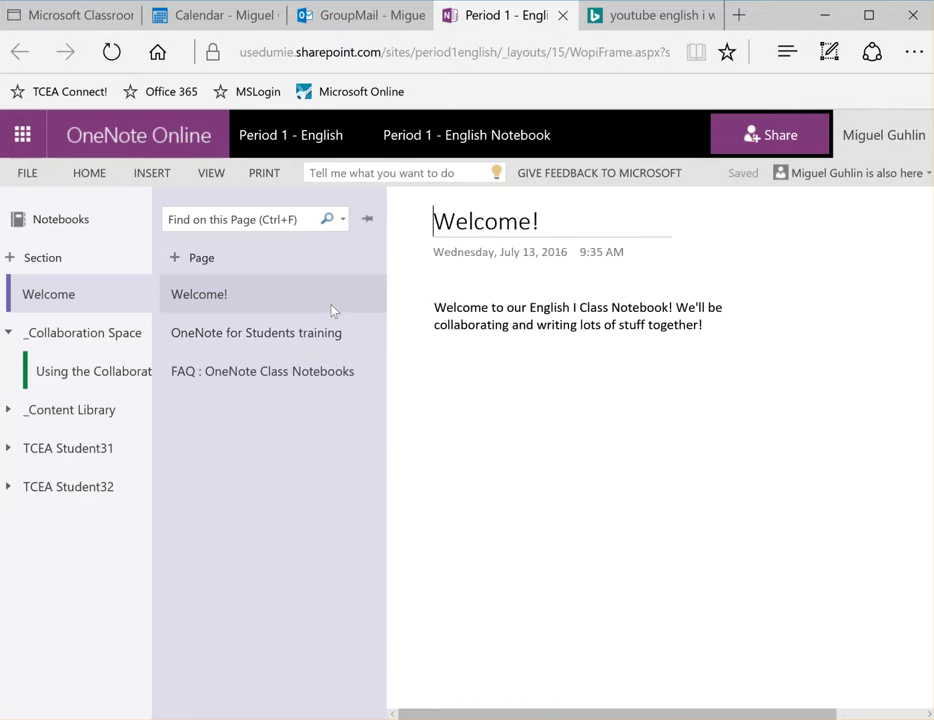
{"action": "left_click", "coordinate": [712, 323]}
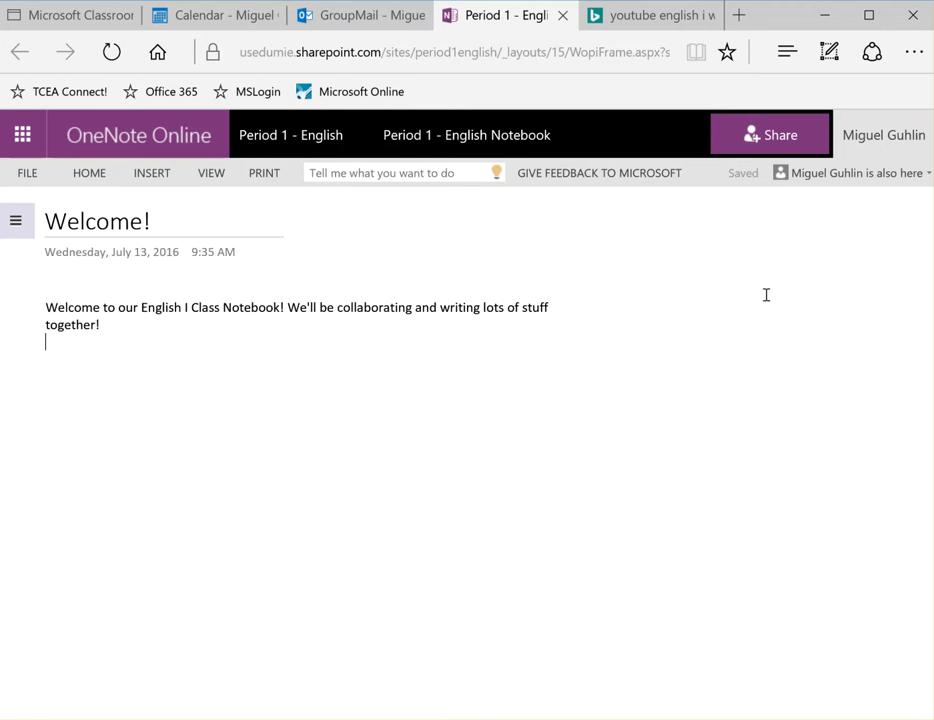
{"action": "left_click", "coordinate": [160, 177]}
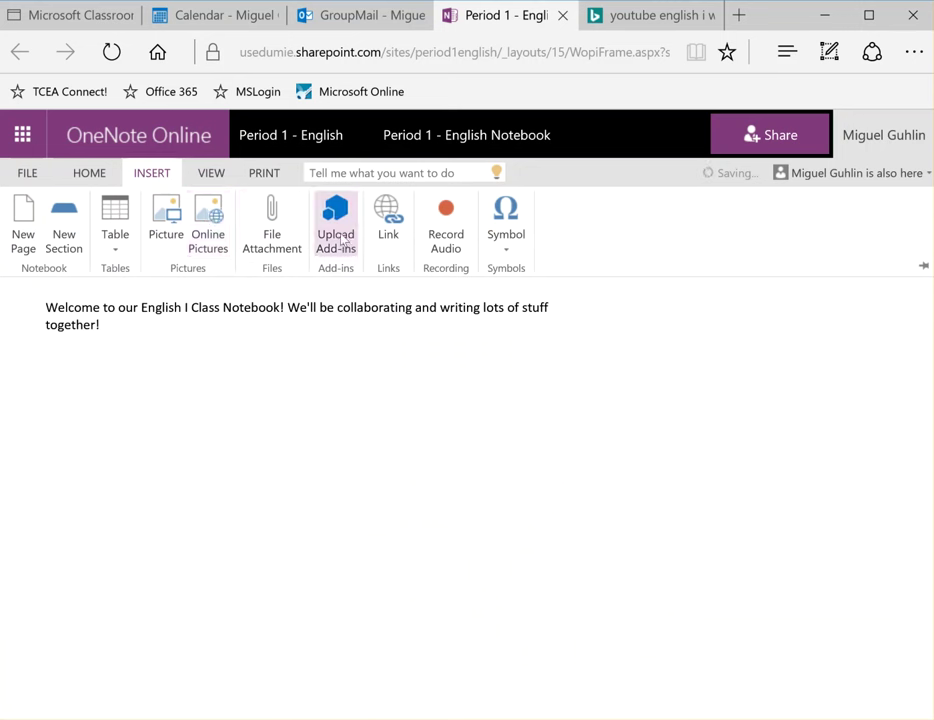
{"action": "left_click", "coordinate": [390, 238]}
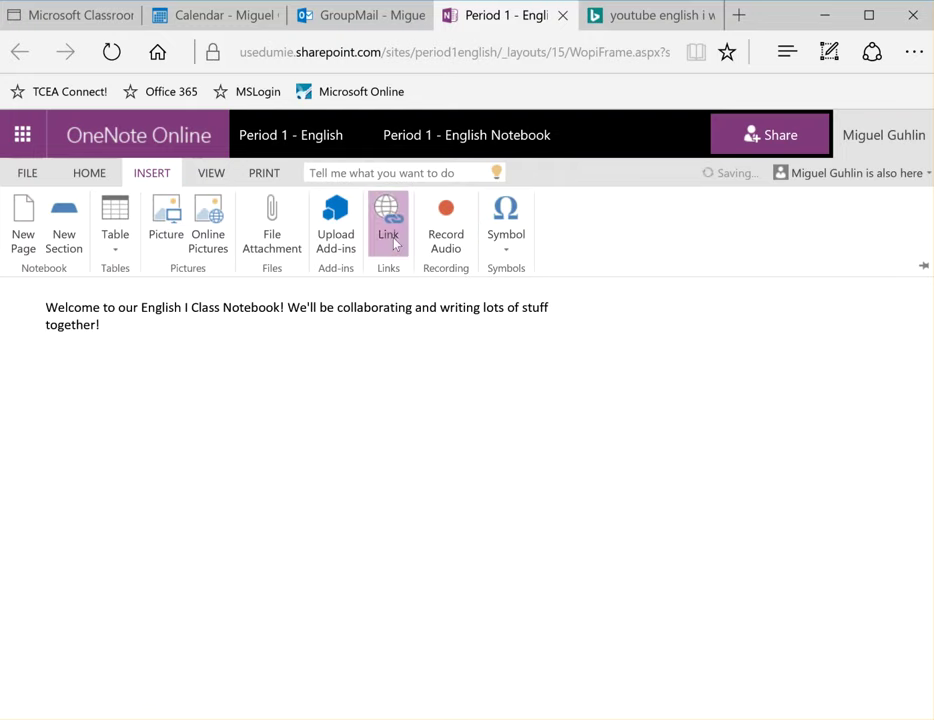
{"action": "left_click", "coordinate": [592, 521]}
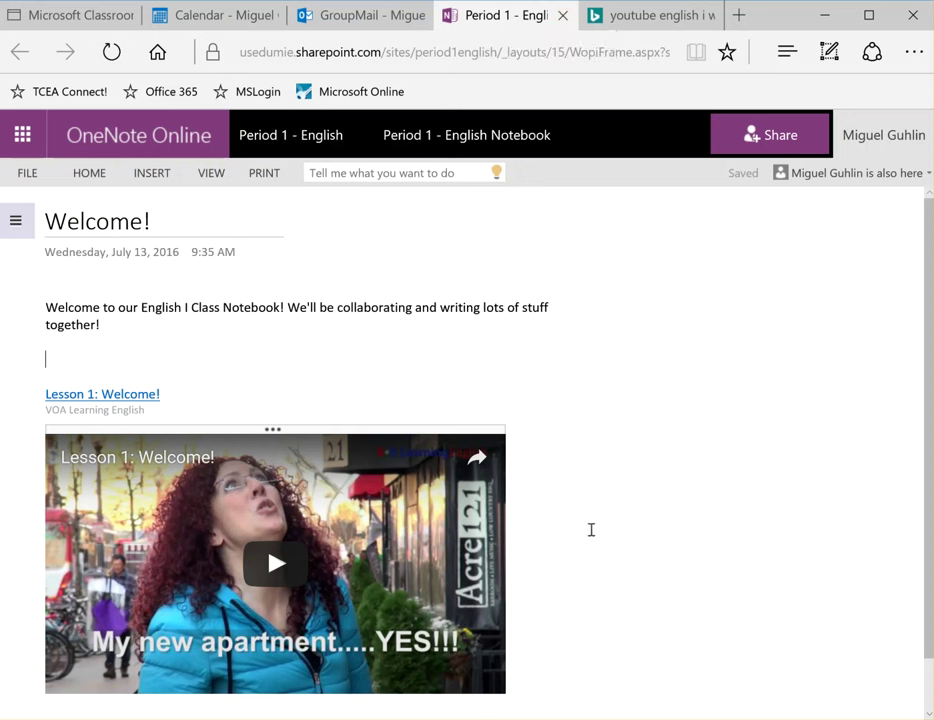
Step: Bring the OneNote desktop app forward from the taskbar, then switch back to the browser
{"action": "mouse_move", "coordinate": [330, 719]}
{"action": "scroll", "coordinate": [316, 445], "scroll_direction": "down", "scroll_amount": 2}
{"action": "scroll", "coordinate": [316, 445], "scroll_direction": "up", "scroll_amount": 2}
{"action": "left_click", "coordinate": [348, 715]}
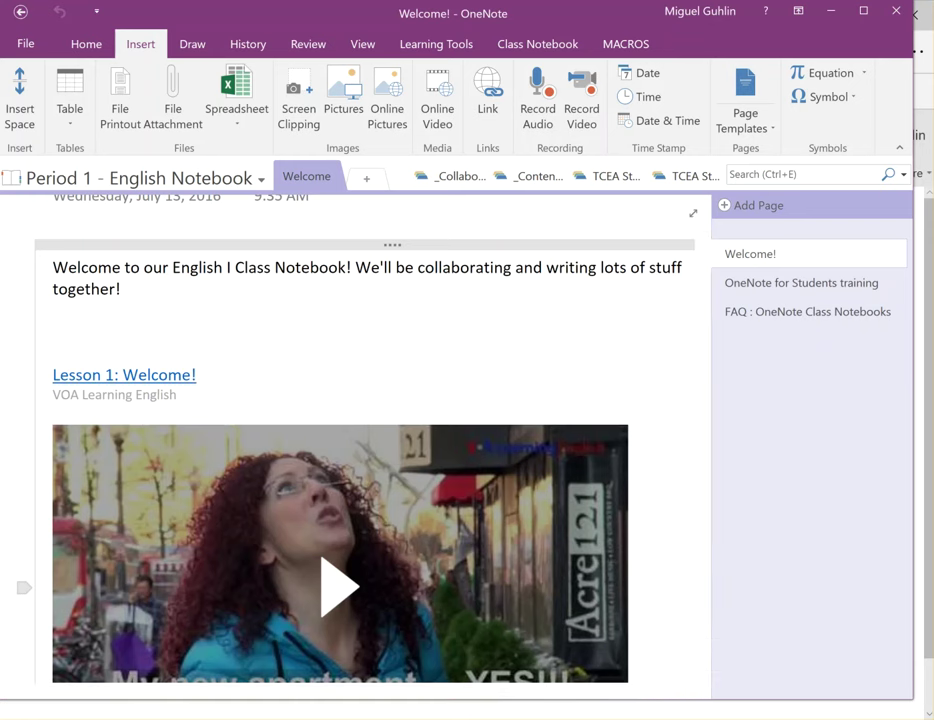
{"action": "key", "text": "alt+Tab"}
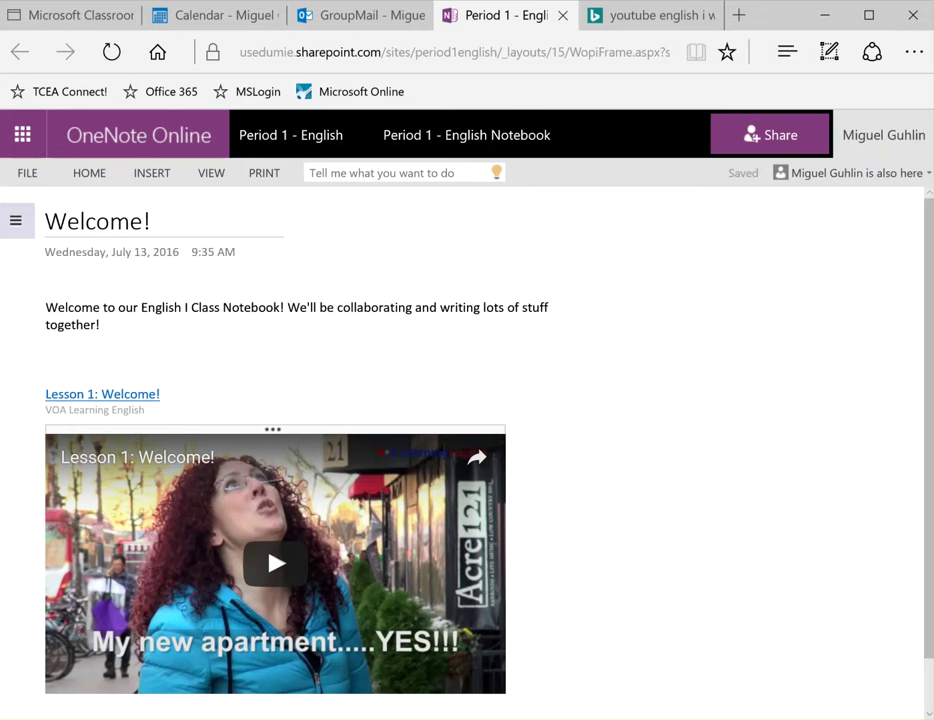
Step: Show the notebook's sections and pages, and return to the Home formatting tools
{"action": "left_click", "coordinate": [19, 223]}
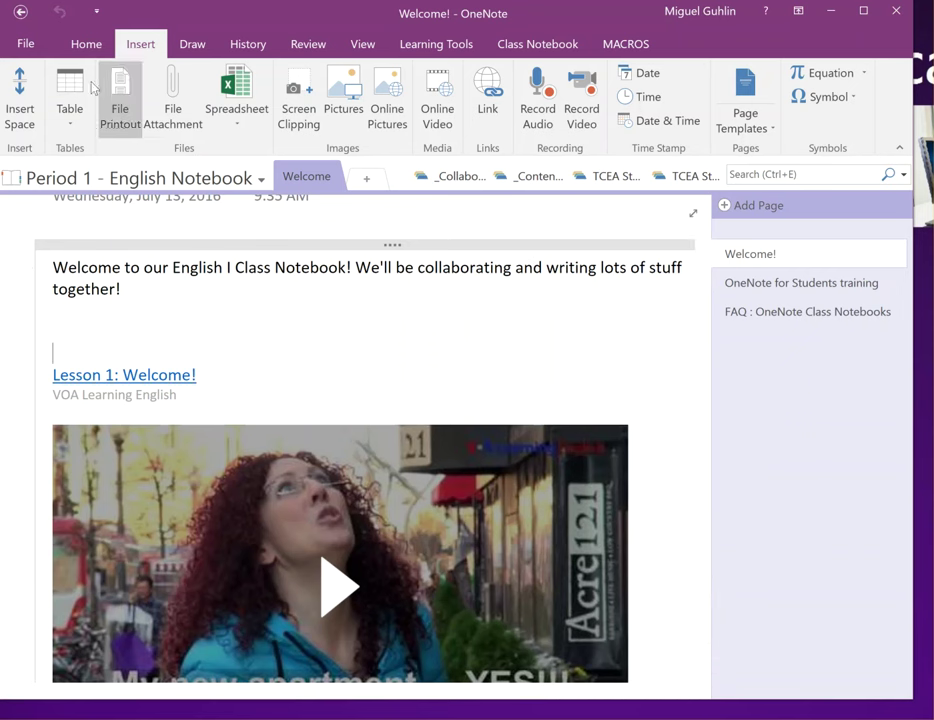
{"action": "left_click", "coordinate": [90, 46]}
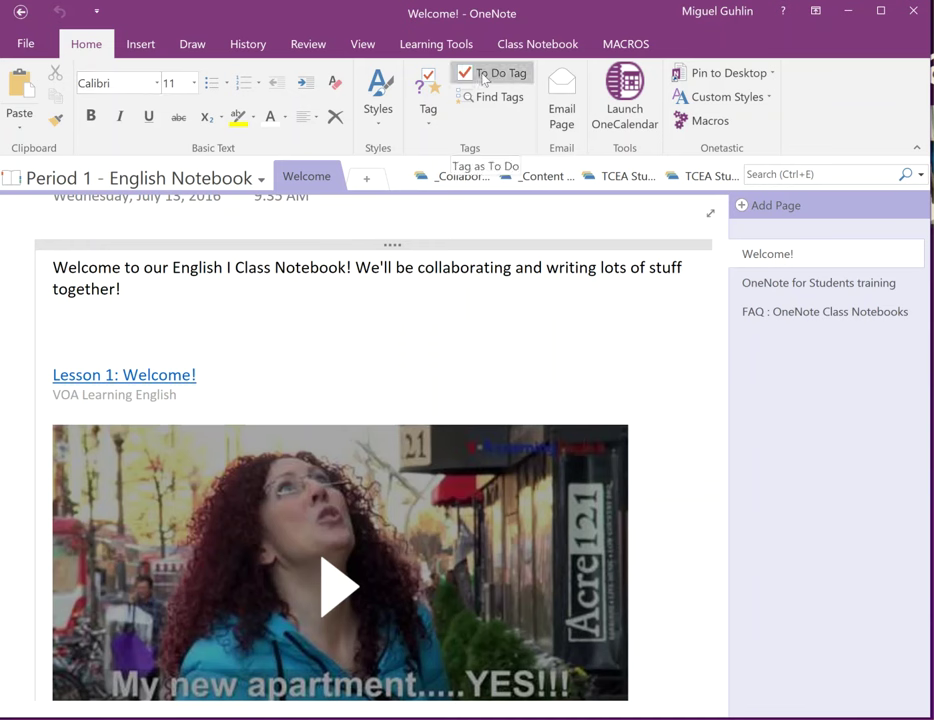
Step: Add a 'To Do List' heading with an indented to-do to share an introduction in the Collaboration Space
{"action": "left_click", "coordinate": [110, 316]}
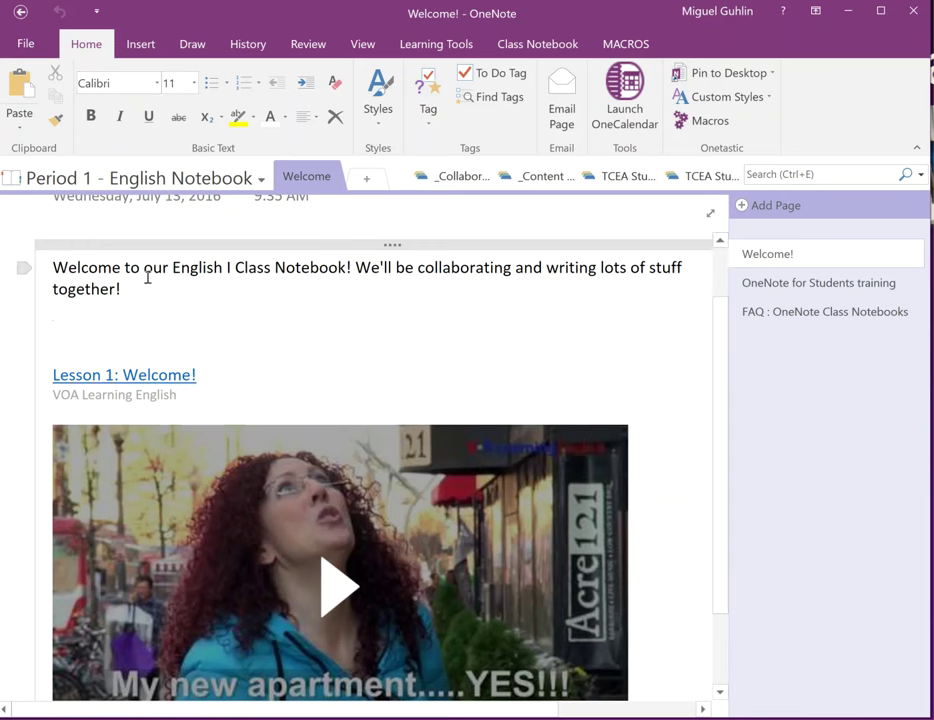
{"action": "type", "text": "To D"}
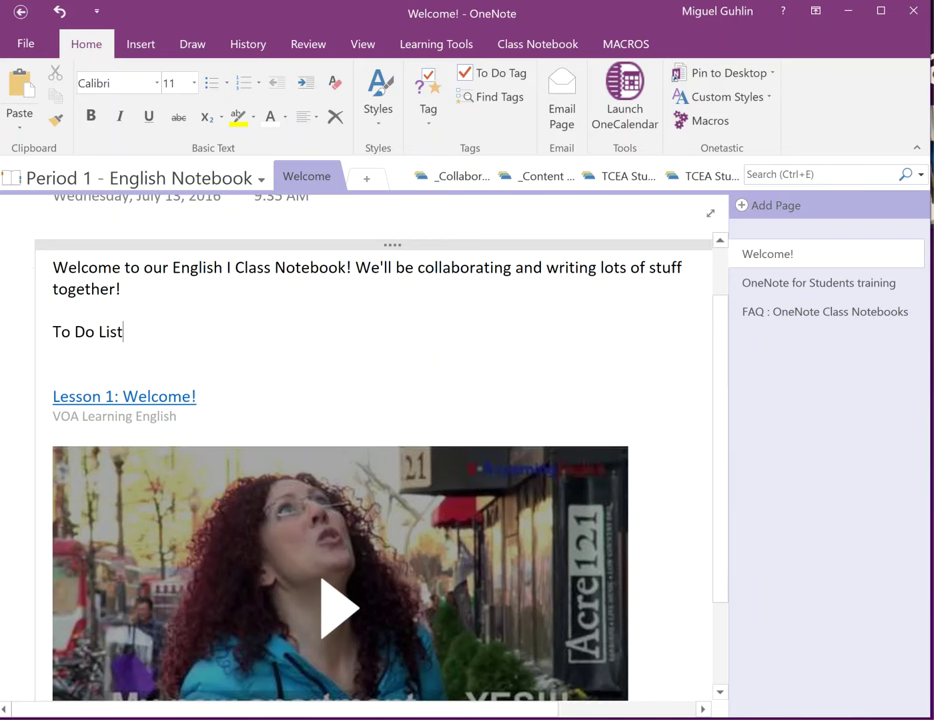
{"action": "type", "text": "o List"}
{"action": "key", "text": "Return"}
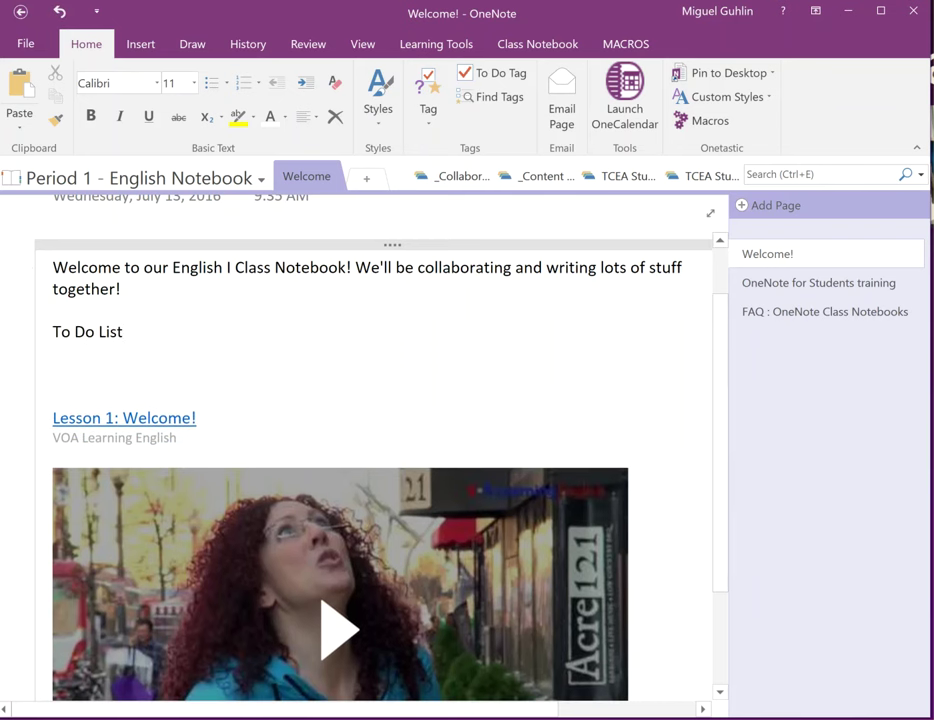
{"action": "left_click", "coordinate": [513, 75]}
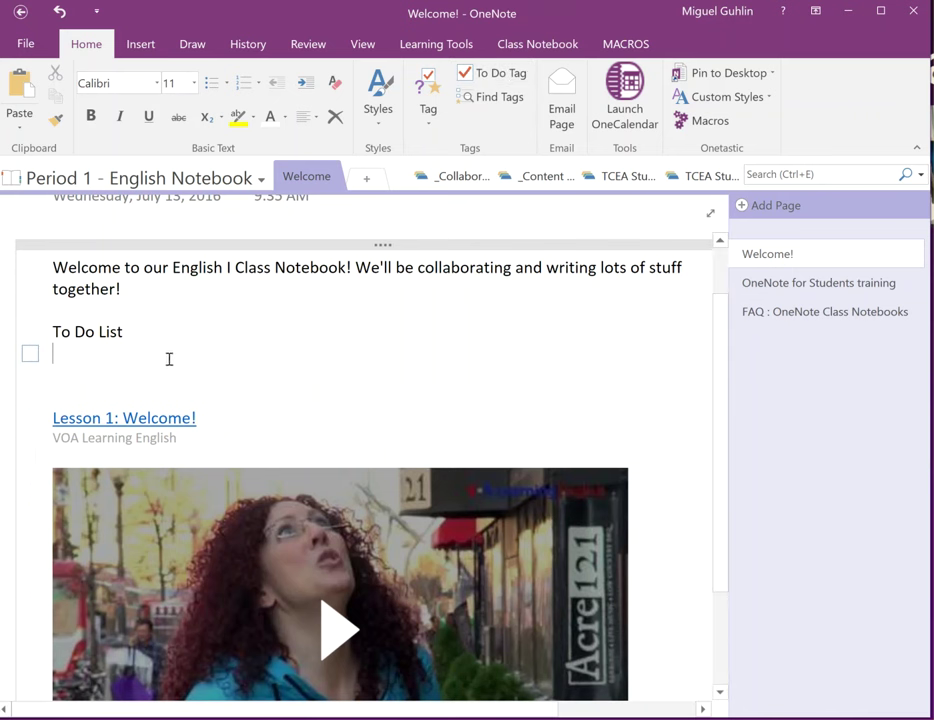
{"action": "key", "text": "Tab"}
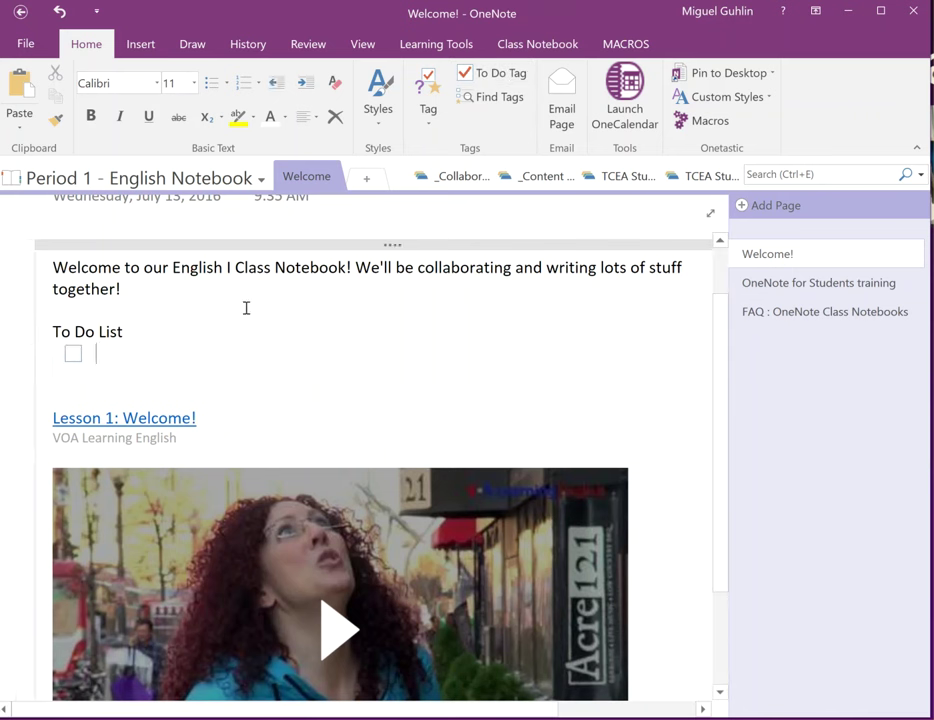
{"action": "type", "text": "Please share an introduction"}
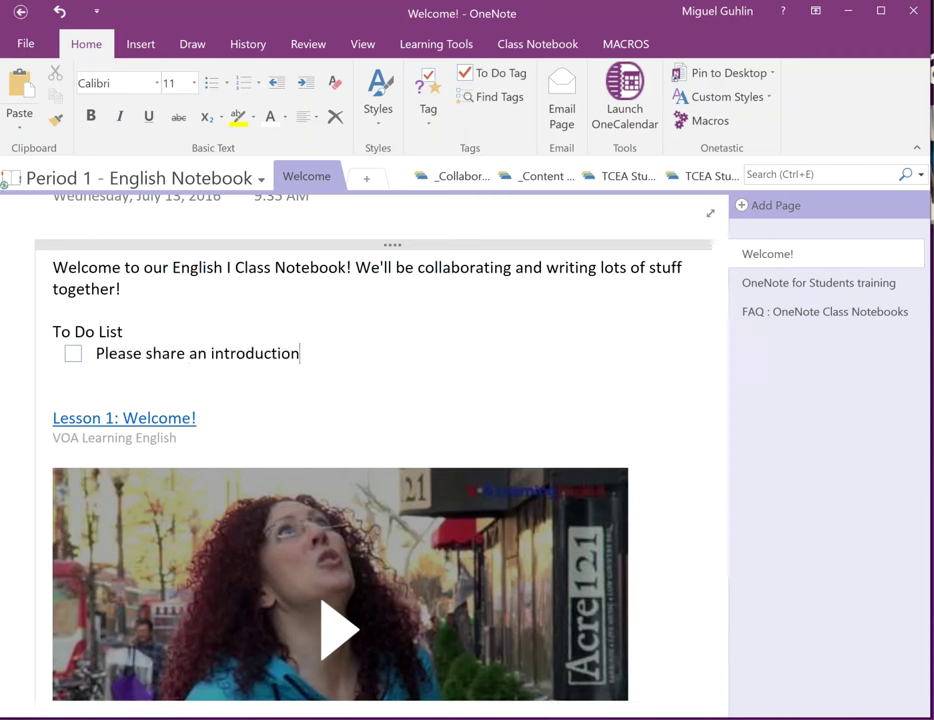
{"action": "type", "text": " to yourself!"}
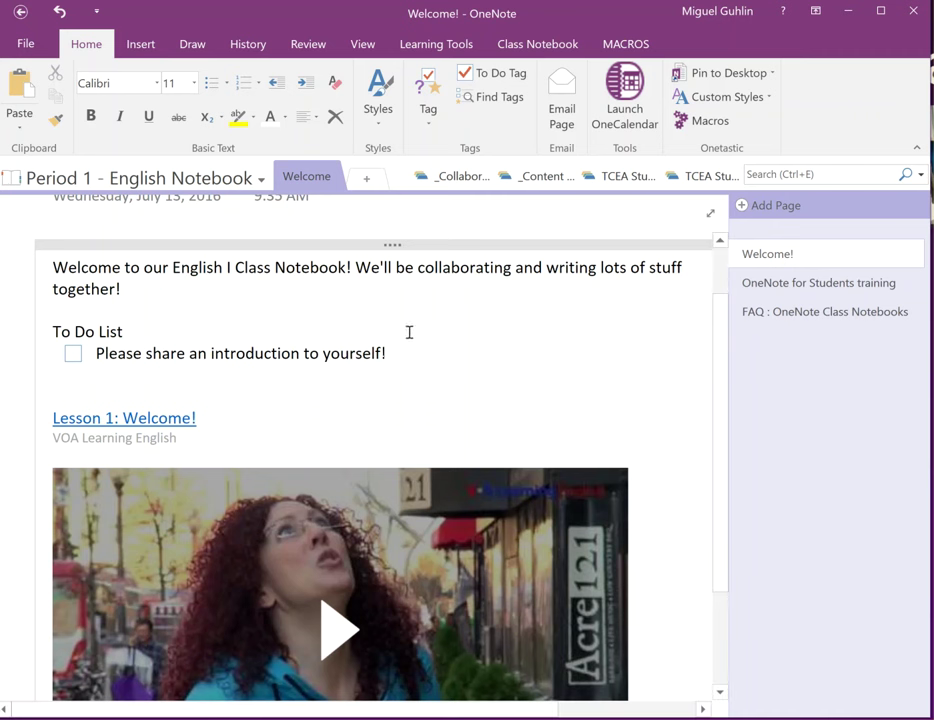
{"action": "key", "text": "Return"}
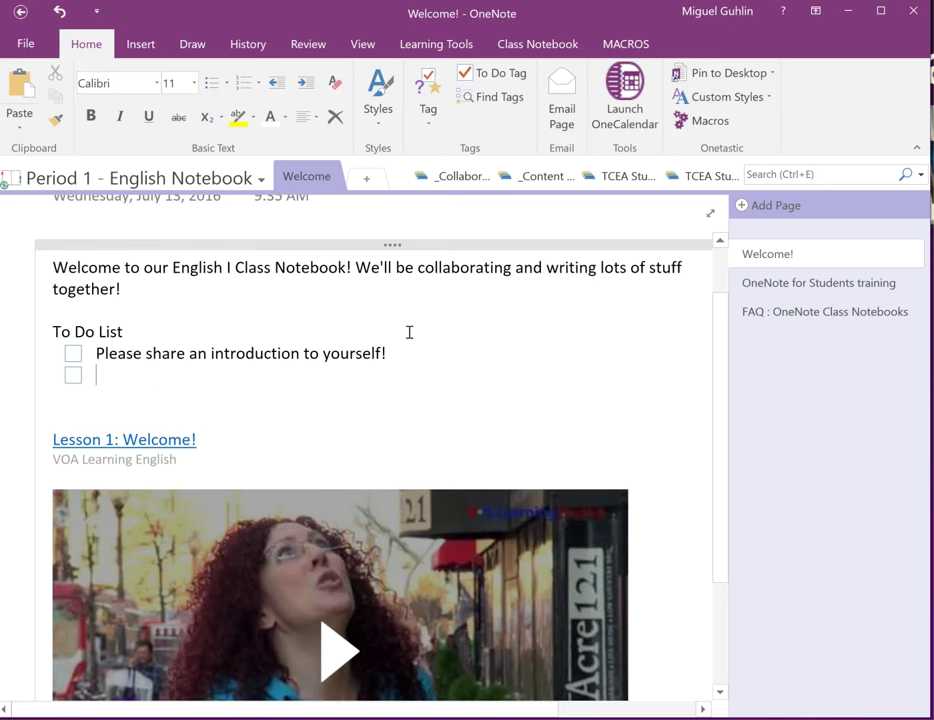
{"action": "key", "text": "BackSpace"}
{"action": "key", "text": "BackSpace"}
{"action": "type", "text": "in"}
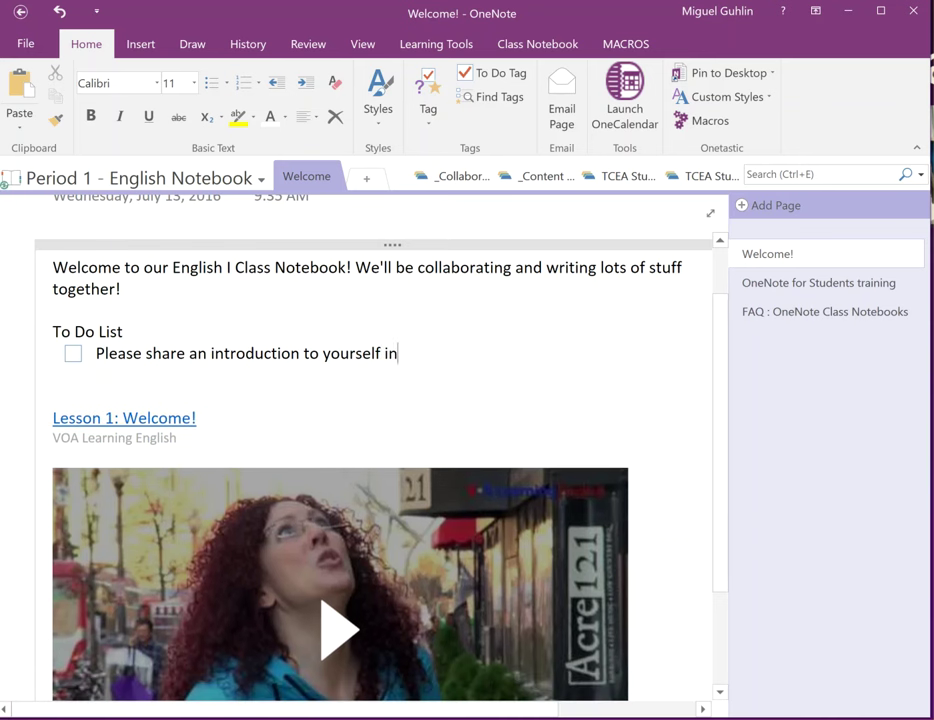
{"action": "type", "text": " the Collaboration spa"}
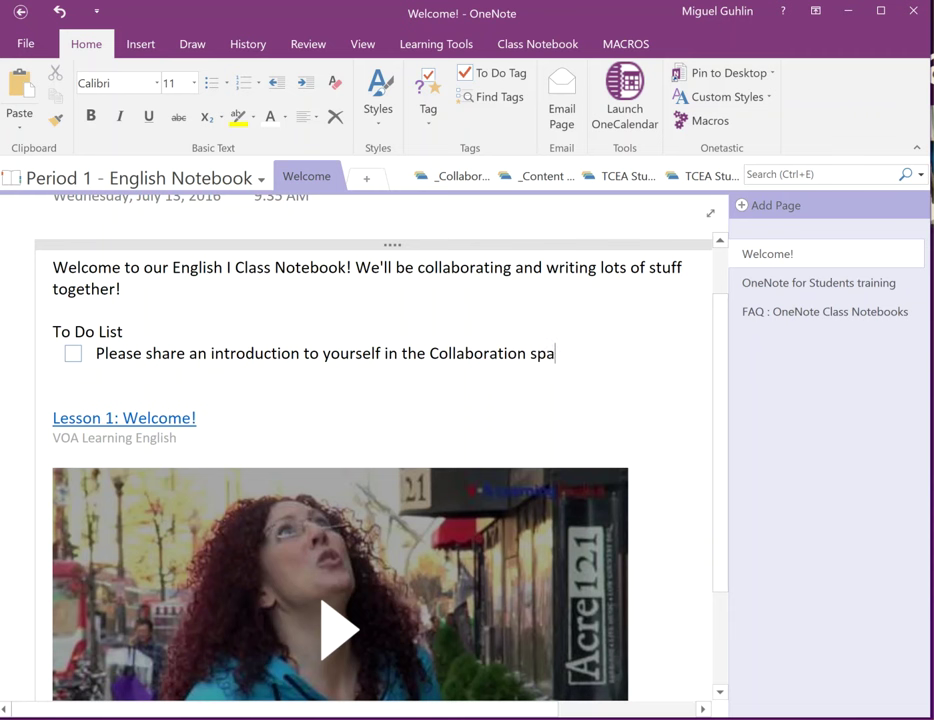
{"action": "type", "text": "ce!"}
{"action": "left_click", "coordinate": [537, 353]}
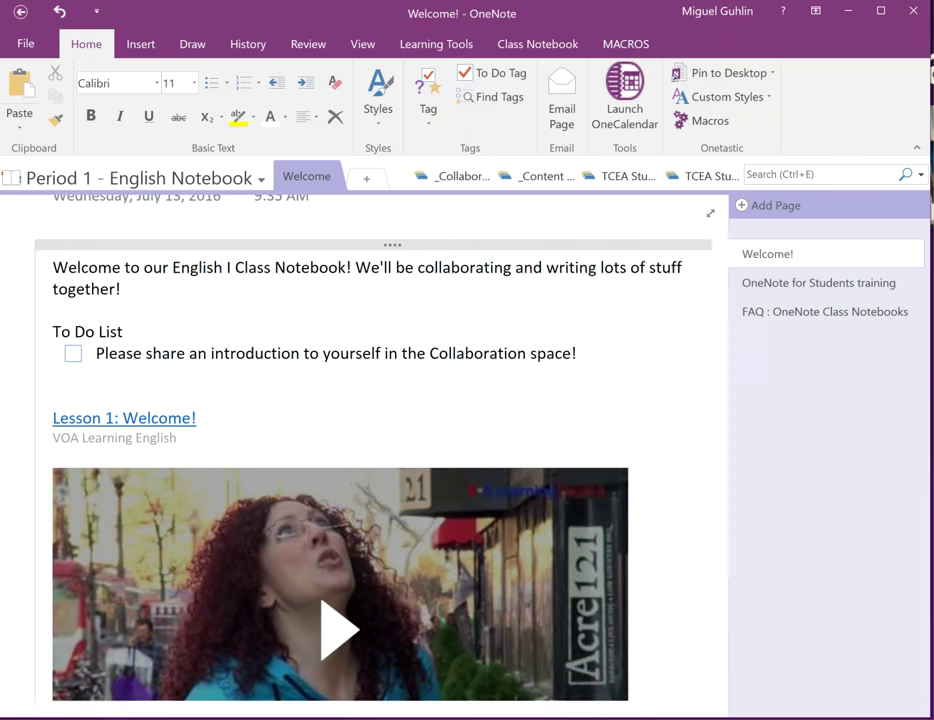
{"action": "key", "text": "BackSpace"}
{"action": "type", "text": "S"}
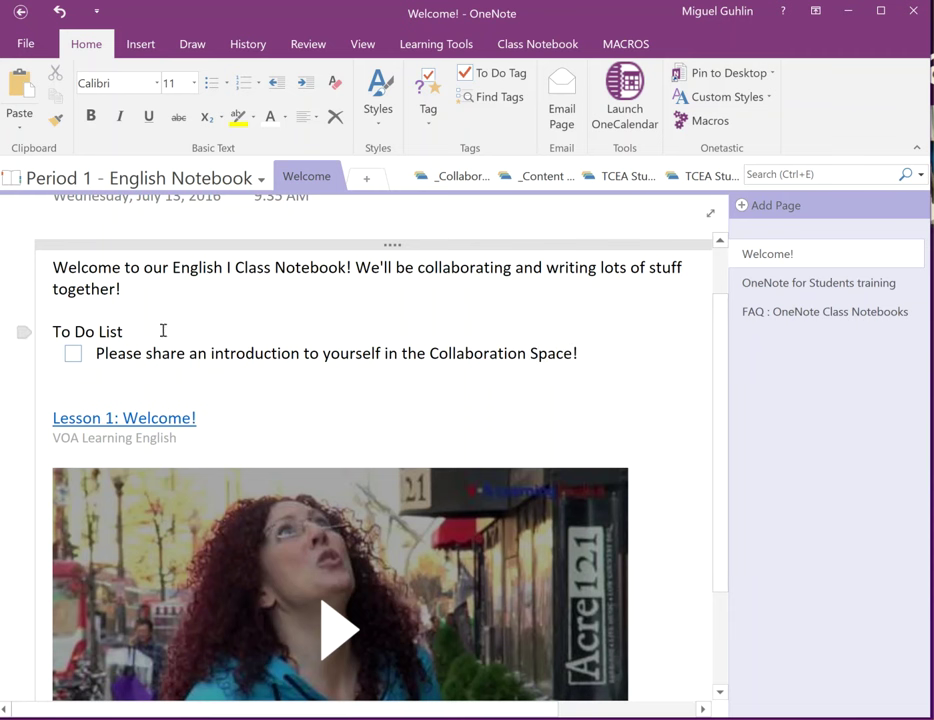
Step: Make the To Do List heading bold at size 14
{"action": "left_click", "coordinate": [21, 329]}
{"action": "left_click", "coordinate": [90, 115]}
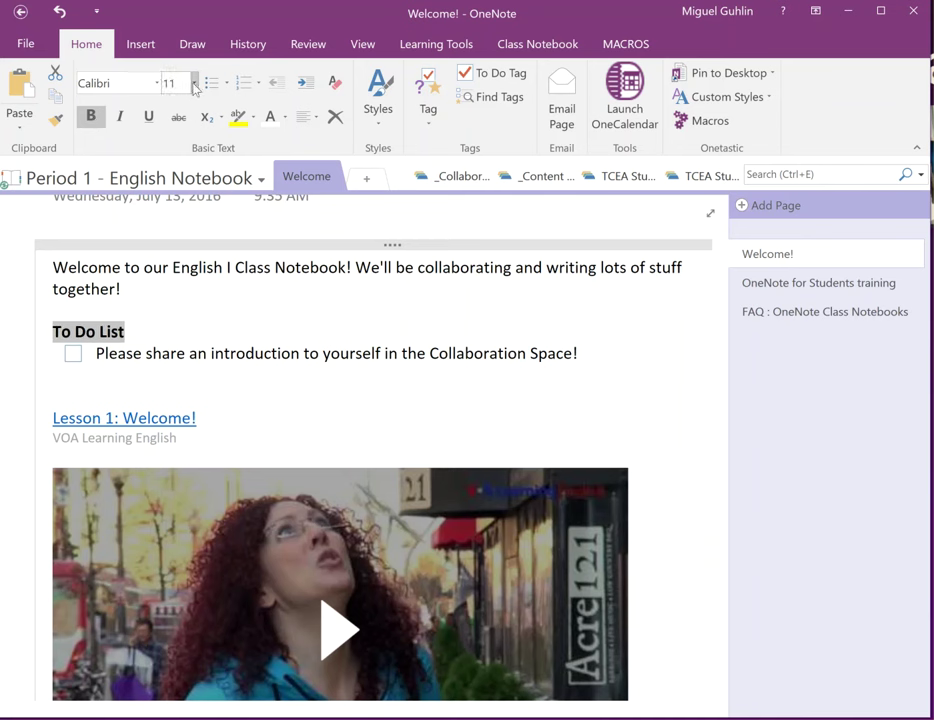
{"action": "left_click", "coordinate": [193, 83]}
{"action": "left_click", "coordinate": [175, 243]}
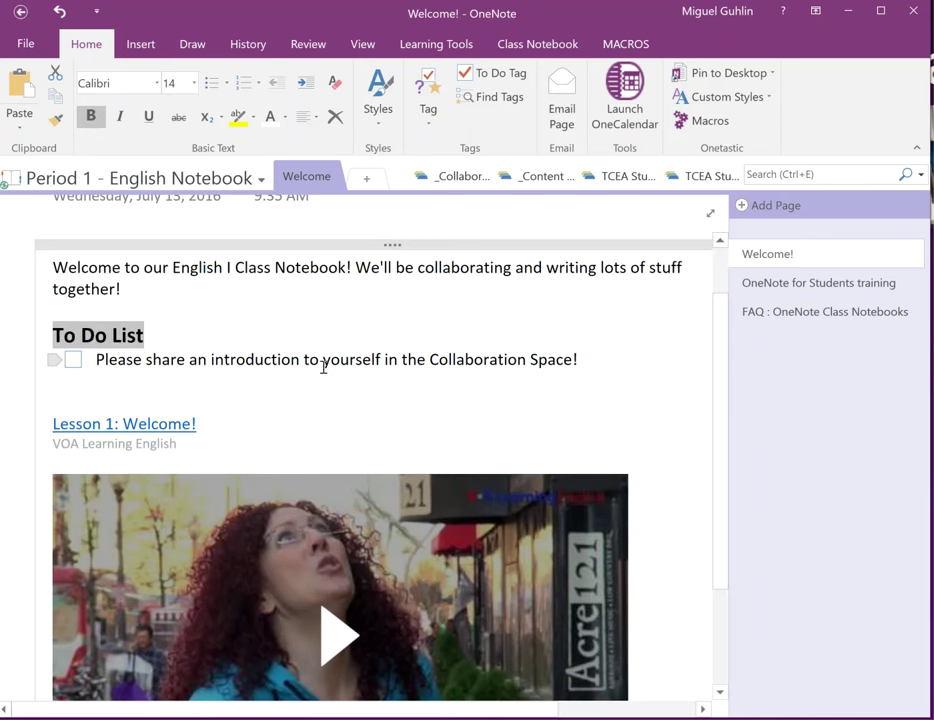
{"action": "left_click", "coordinate": [363, 359]}
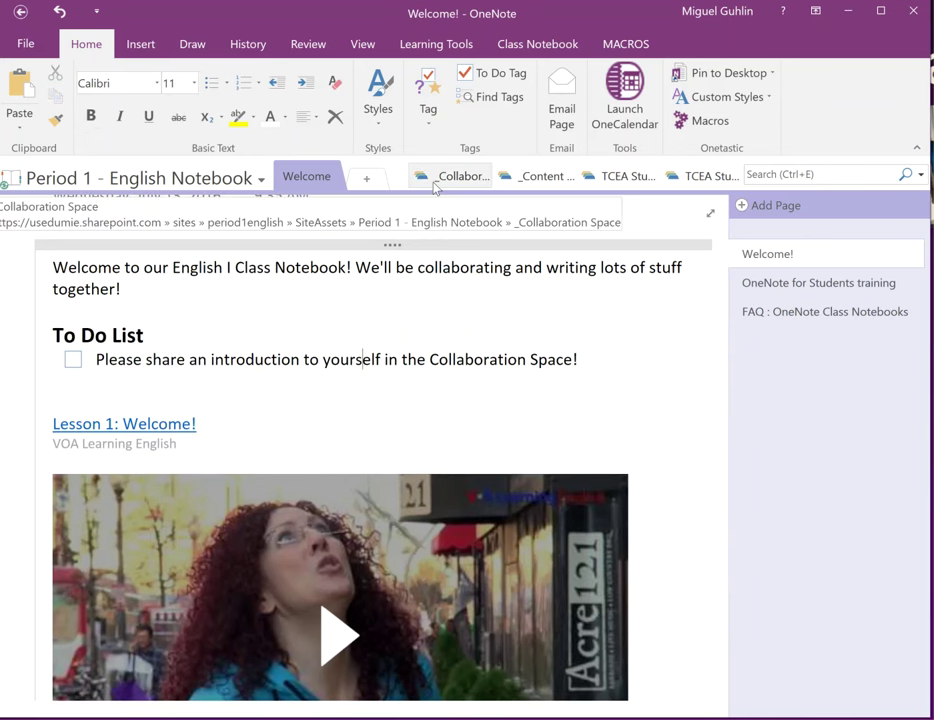
Step: Open OneNote's Insert tools, then switch to Edge's Bing video tab and select its address
{"action": "left_click", "coordinate": [139, 43]}
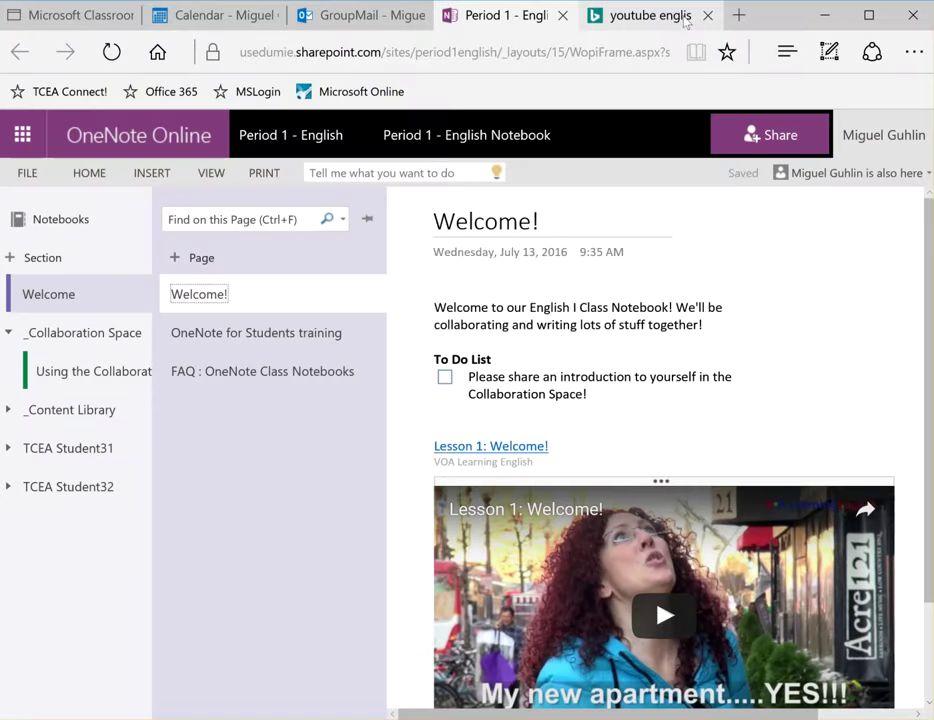
{"action": "left_click", "coordinate": [664, 18]}
{"action": "left_click", "coordinate": [371, 56]}
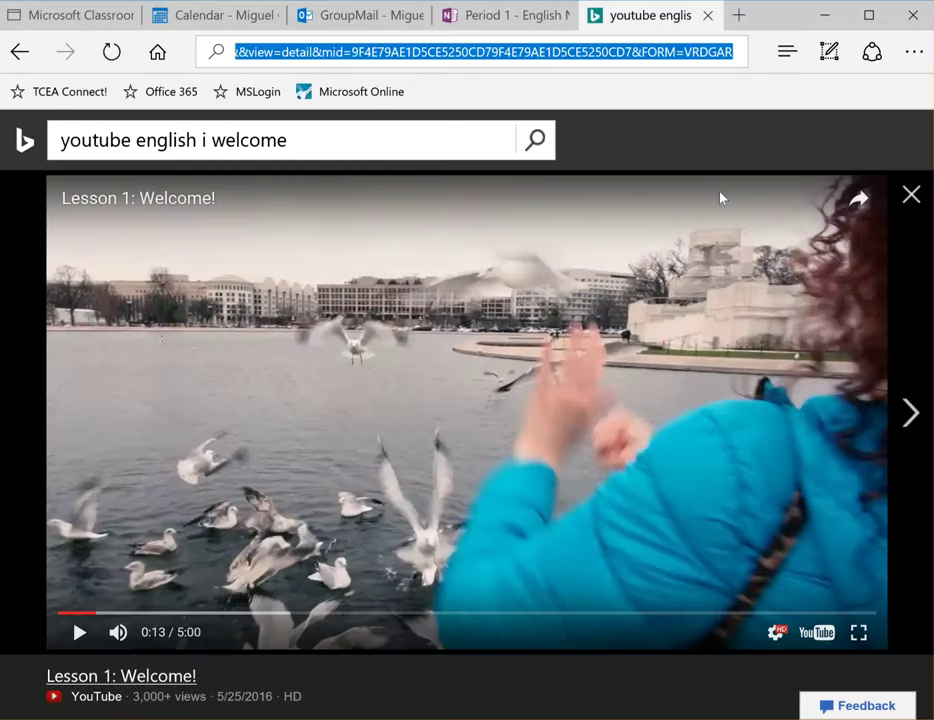
Step: Search Bing for 'graphic organizer pdf'
{"action": "type", "text": "graphic or"}
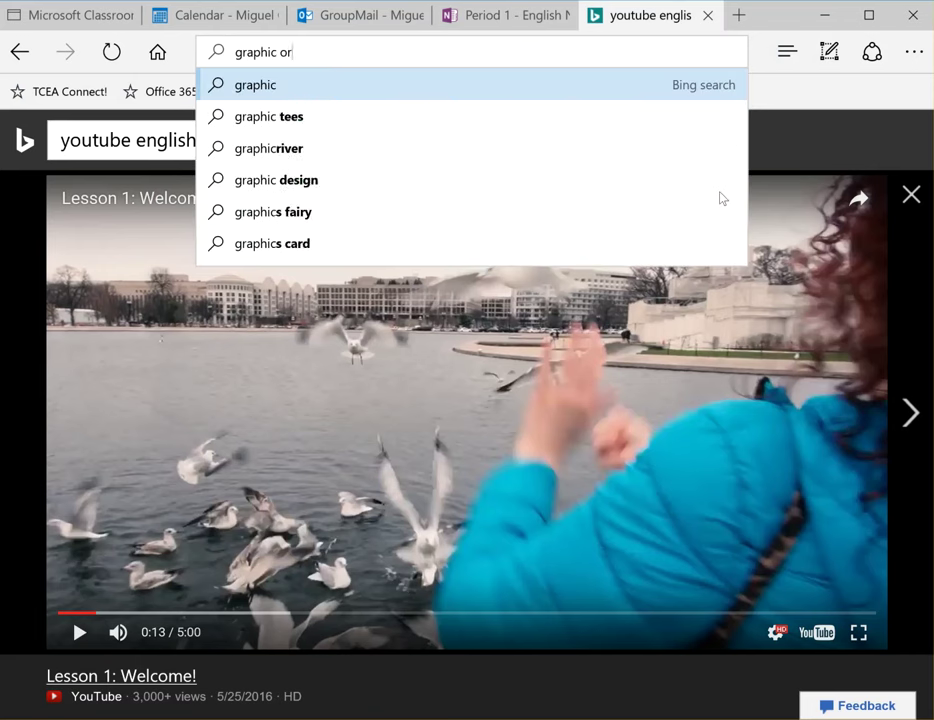
{"action": "type", "text": "d"}
{"action": "key", "text": "BackSpace"}
{"action": "type", "text": "ganizer pdf"}
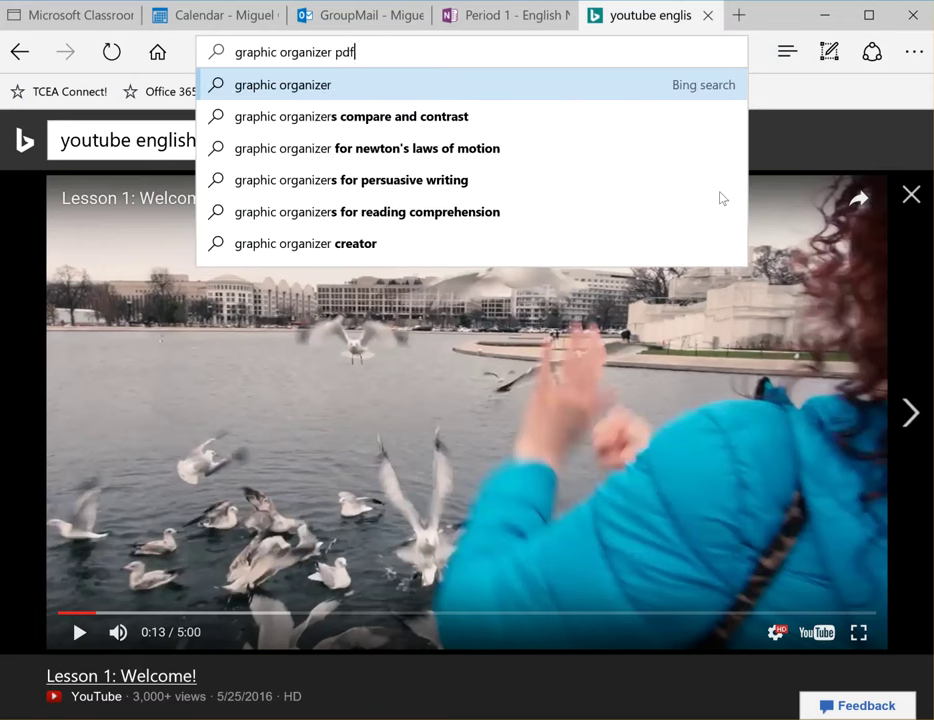
{"action": "key", "text": "Return"}
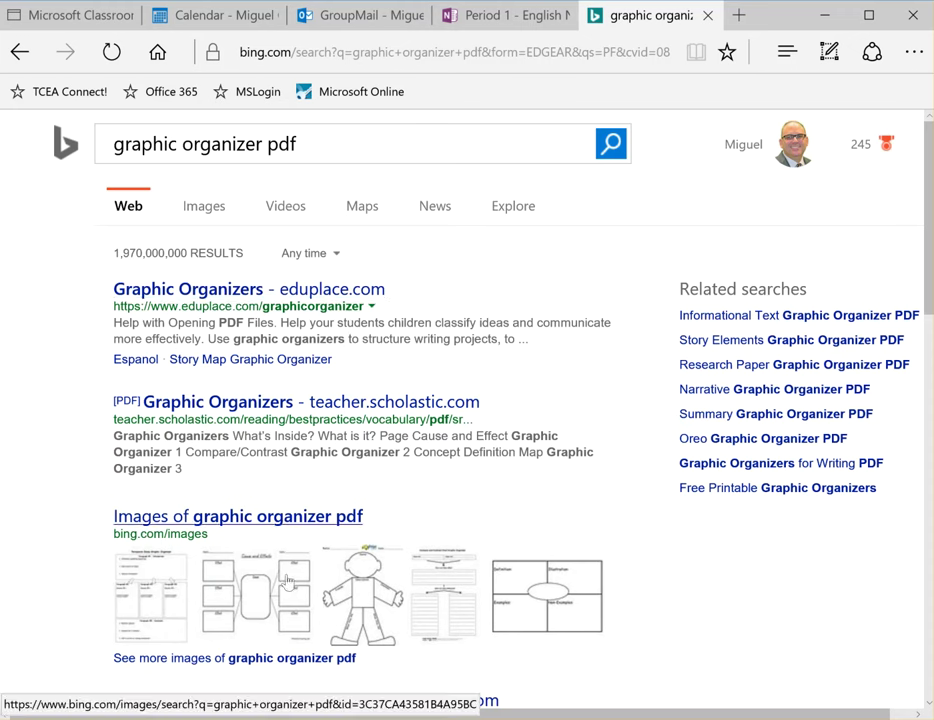
{"action": "mouse_move", "coordinate": [216, 605]}
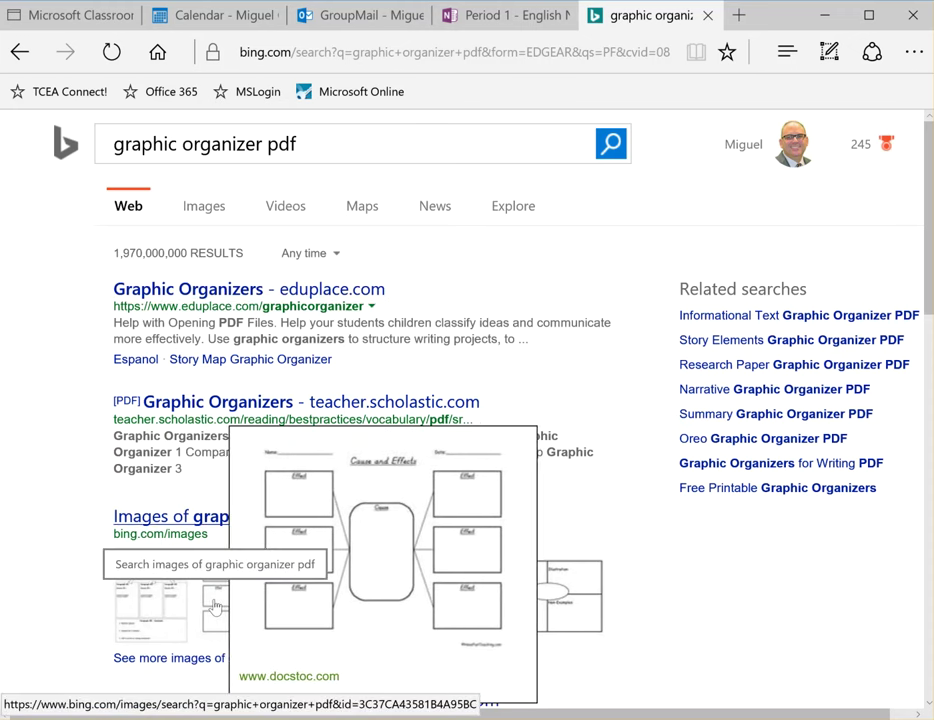
{"action": "mouse_move", "coordinate": [500, 606]}
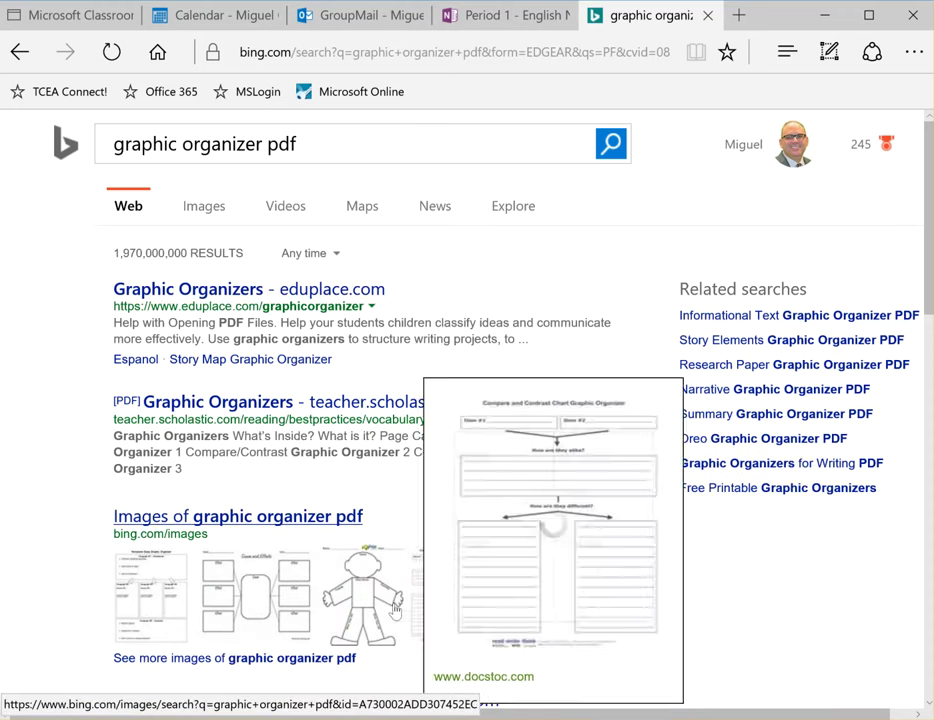
{"action": "mouse_move", "coordinate": [376, 608]}
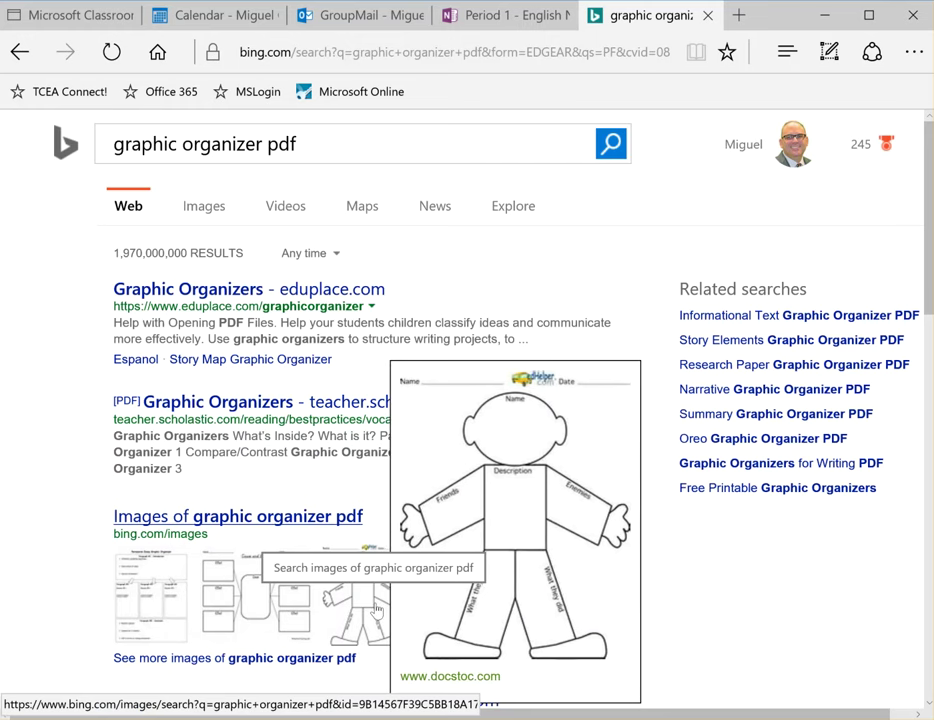
Step: Show image results and open the stick-figure character organizer image
{"action": "left_click", "coordinate": [376, 608]}
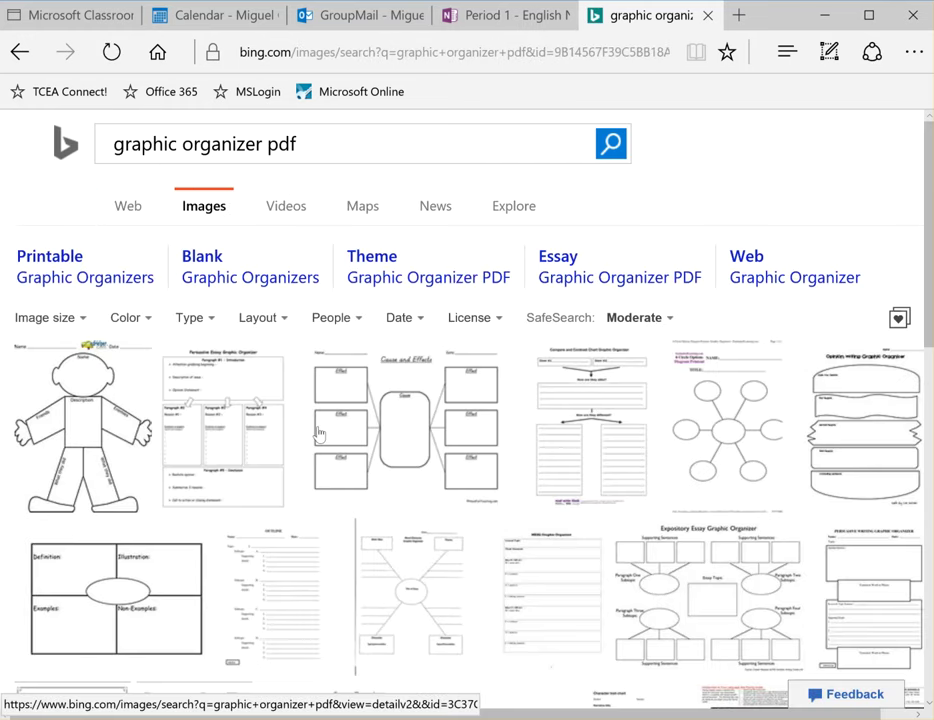
{"action": "mouse_move", "coordinate": [371, 412]}
{"action": "left_click", "coordinate": [88, 316]}
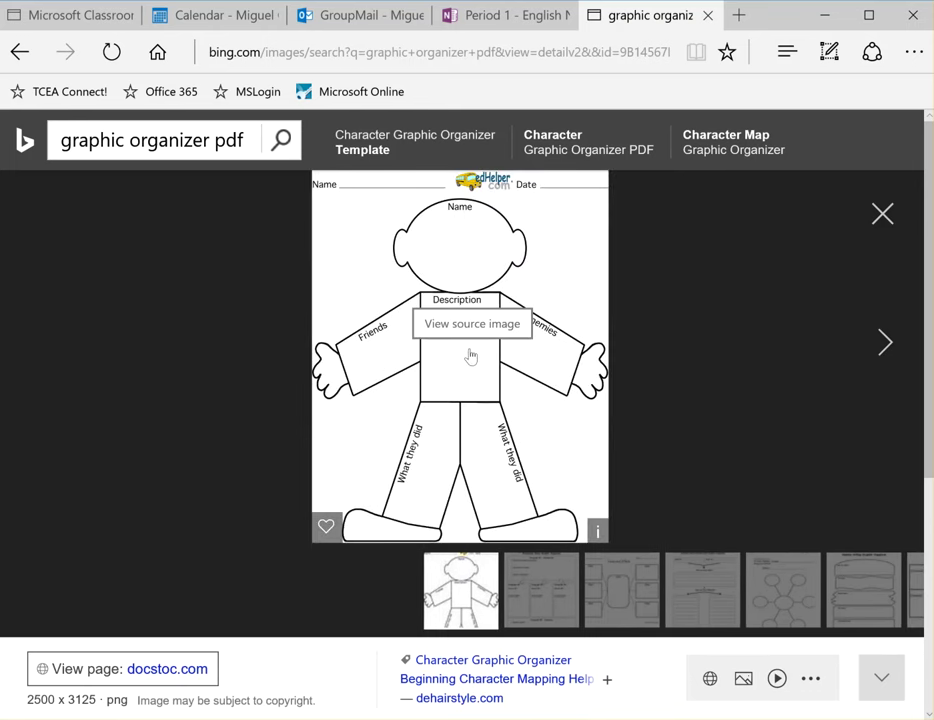
Step: Save the image to the Desktop as characteranalysis
{"action": "right_click", "coordinate": [473, 345]}
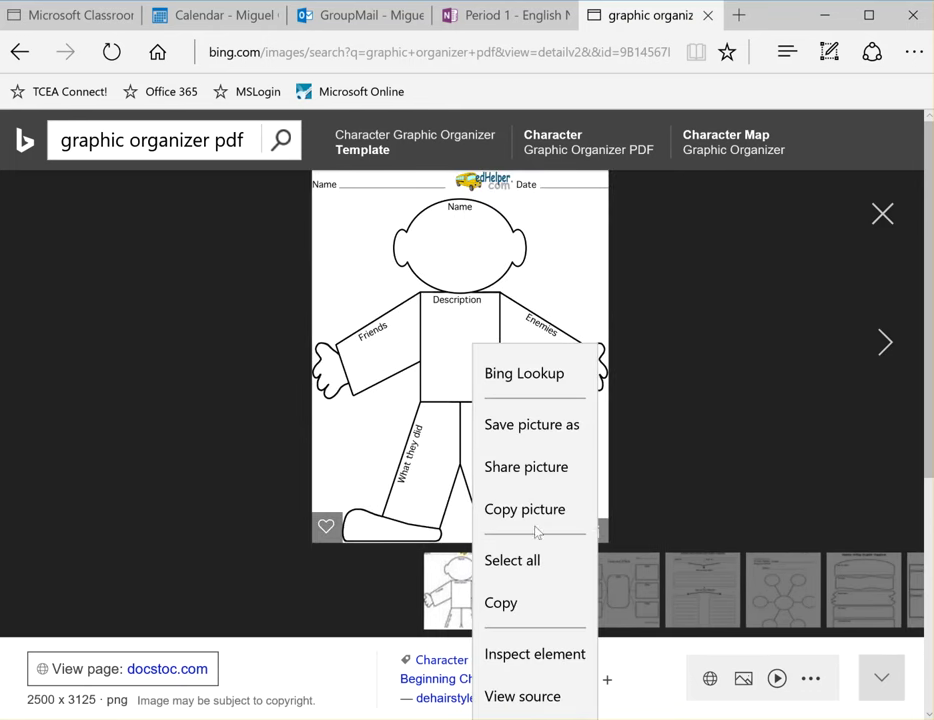
{"action": "left_click", "coordinate": [541, 433]}
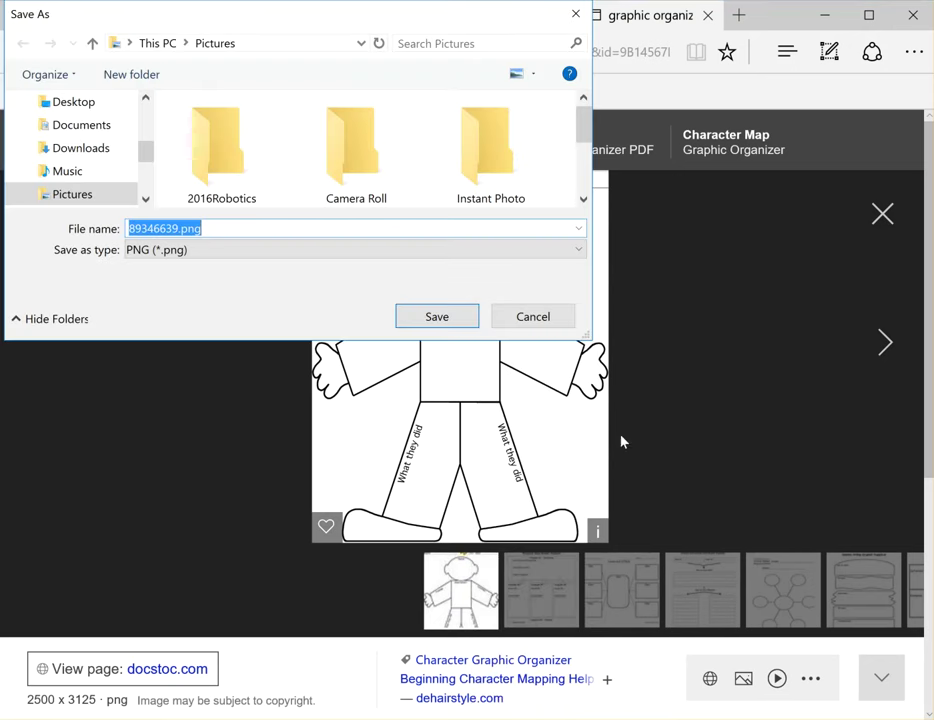
{"action": "left_click", "coordinate": [74, 101]}
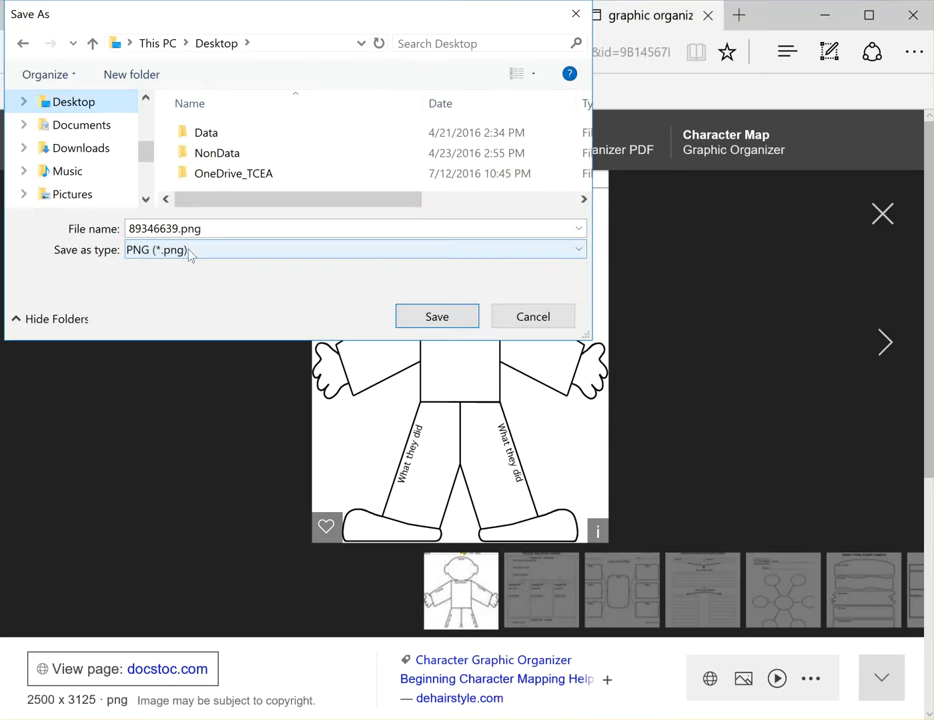
{"action": "left_click", "coordinate": [176, 229]}
{"action": "left_click_drag", "start_coordinate": [176, 229], "coordinate": [27, 231]}
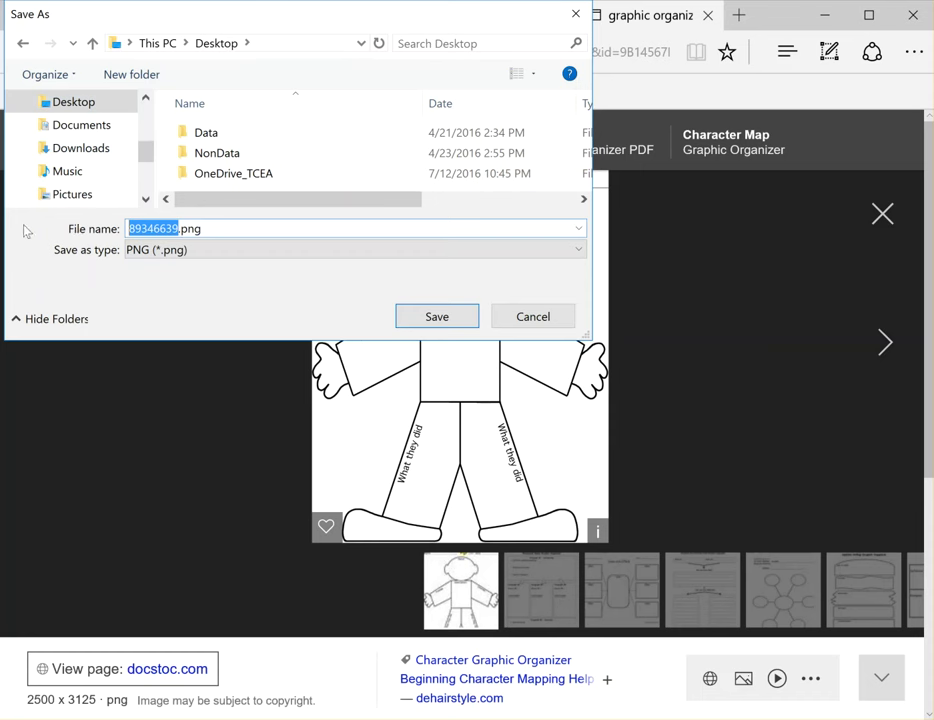
{"action": "type", "text": "characteranal"}
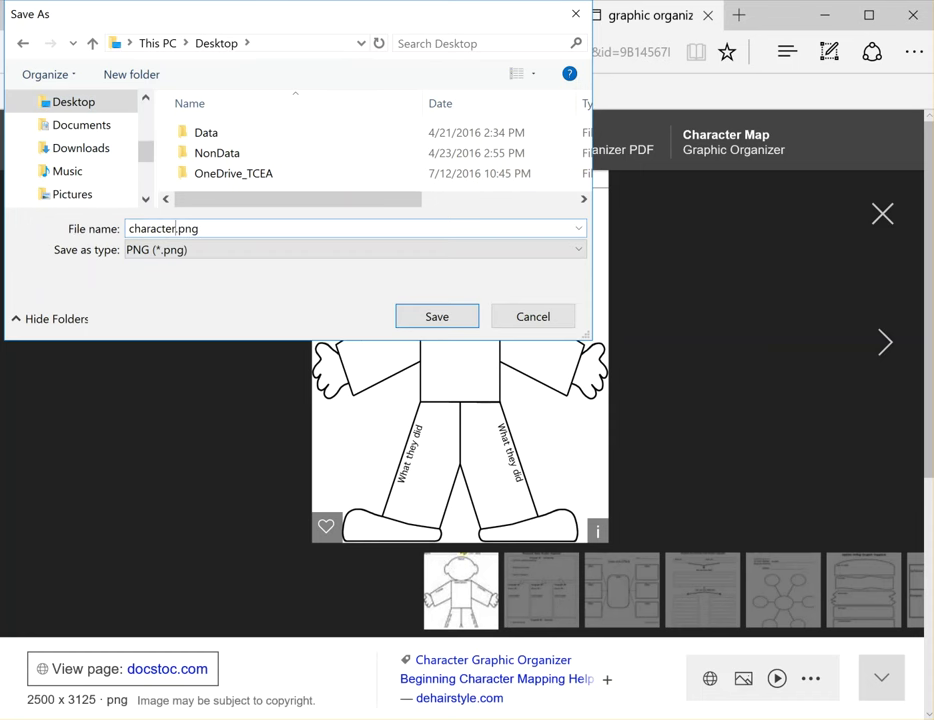
{"action": "type", "text": "ysis"}
{"action": "key", "text": "Return"}
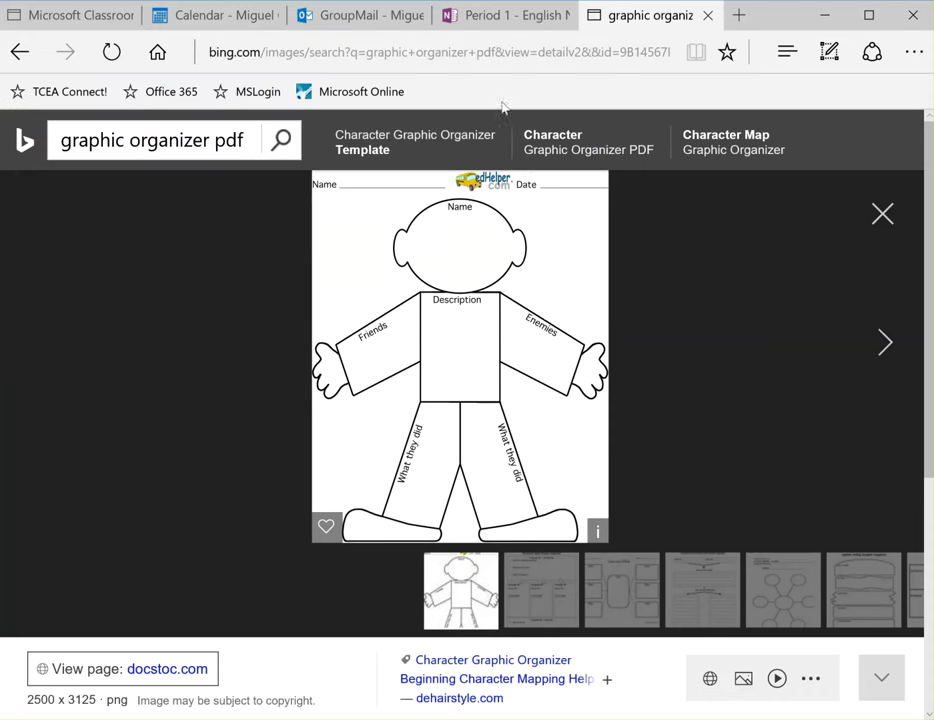
Step: Add a new page titled 'Character Analysis' to the _Content Library section
{"action": "left_click", "coordinate": [824, 15]}
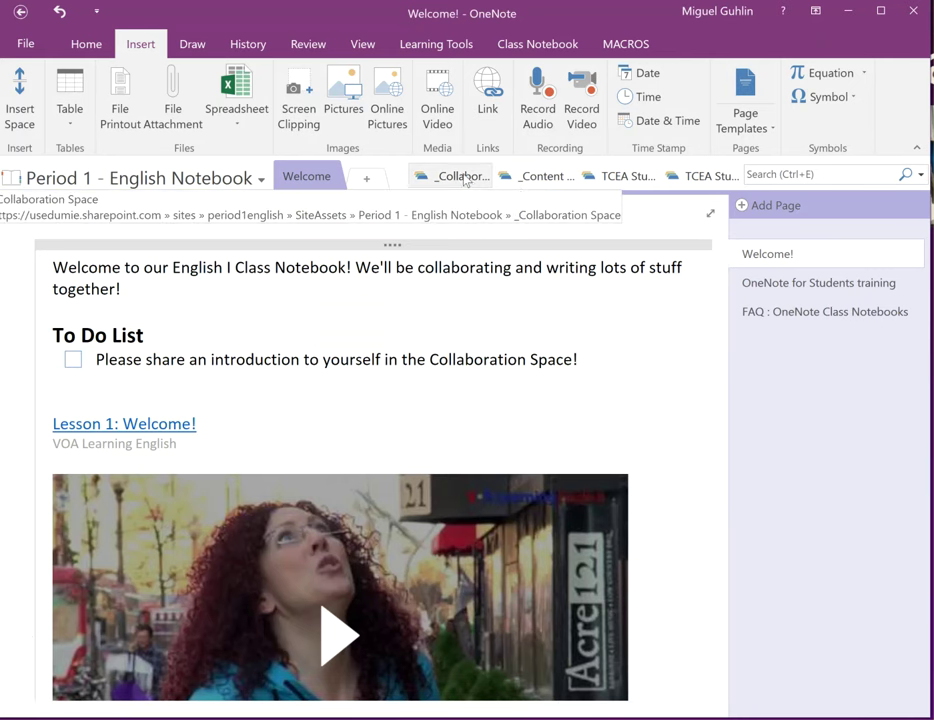
{"action": "left_click", "coordinate": [546, 177]}
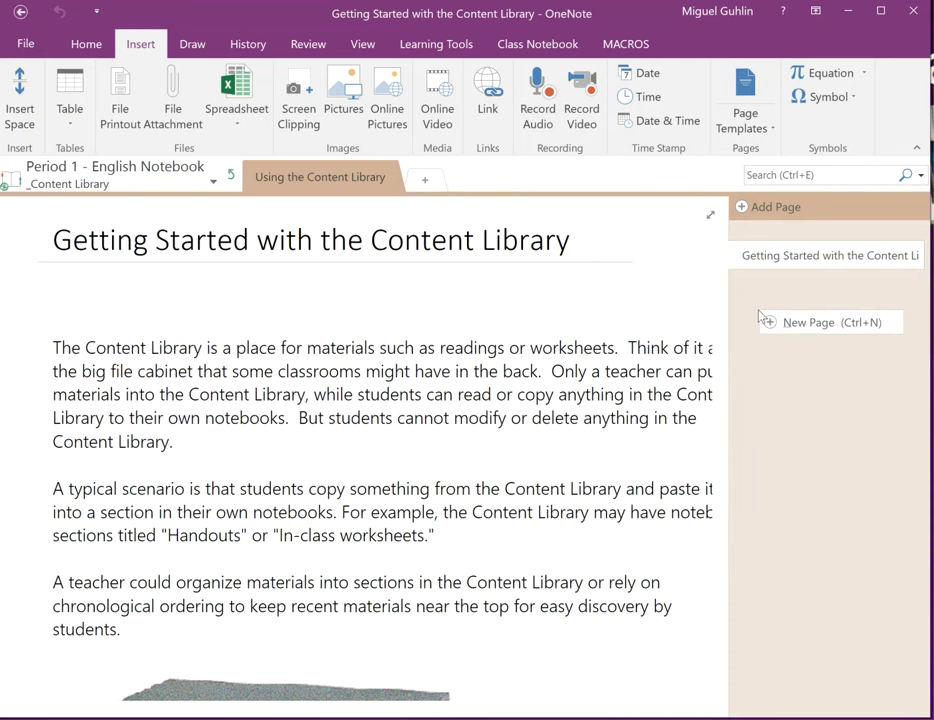
{"action": "left_click", "coordinate": [777, 328]}
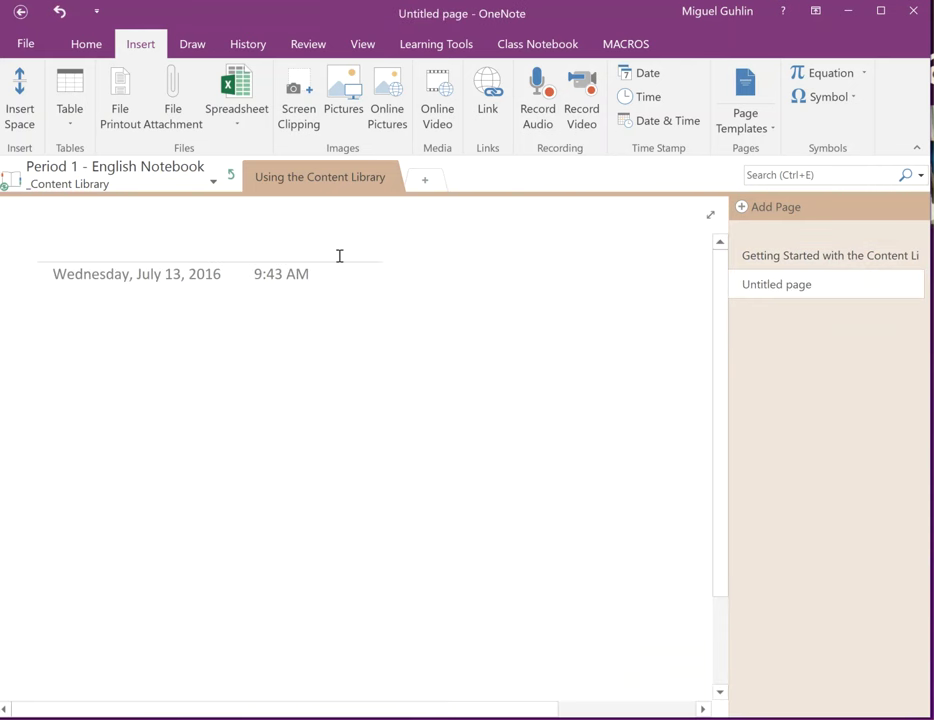
{"action": "type", "text": "Character"}
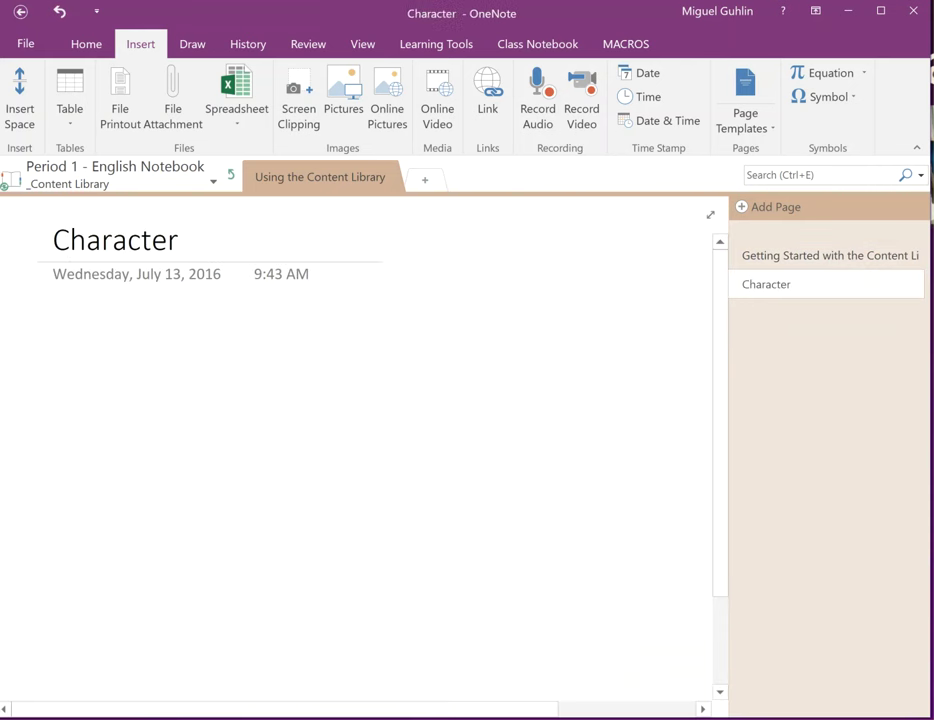
{"action": "type", "text": " Analysis"}
{"action": "left_click", "coordinate": [58, 345]}
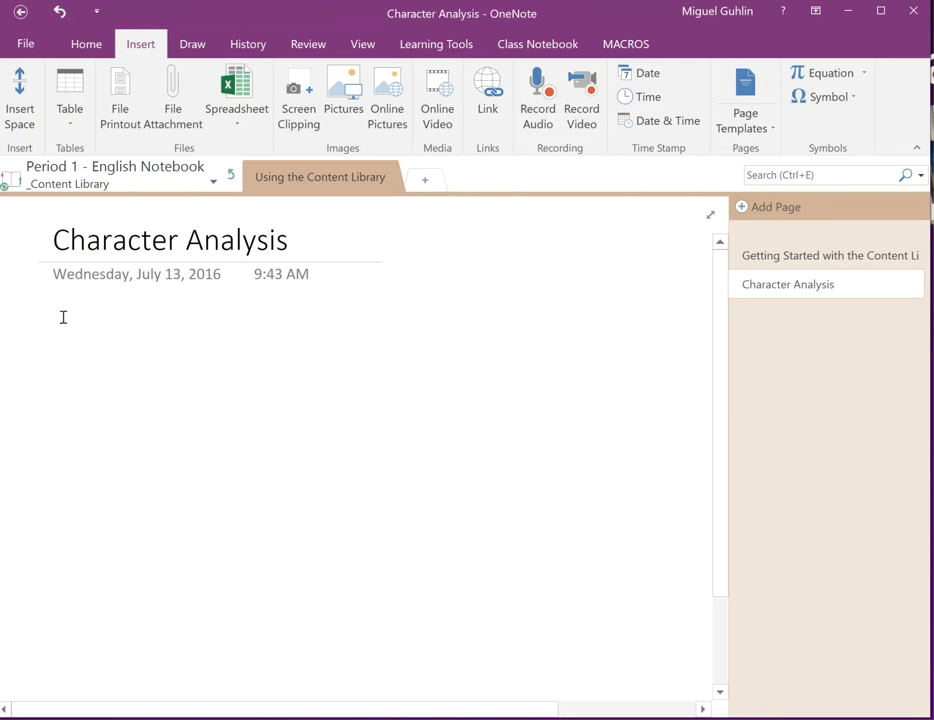
Step: Insert characteranalysis.png from the Desktop into the page
{"action": "left_click", "coordinate": [341, 103]}
{"action": "left_click", "coordinate": [76, 130]}
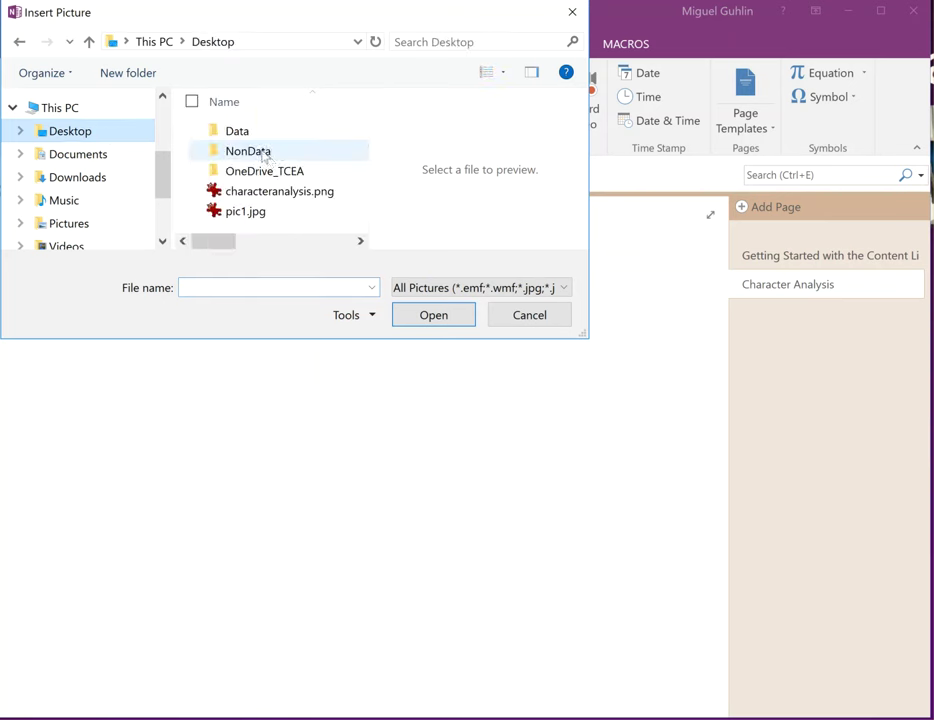
{"action": "left_click", "coordinate": [285, 192]}
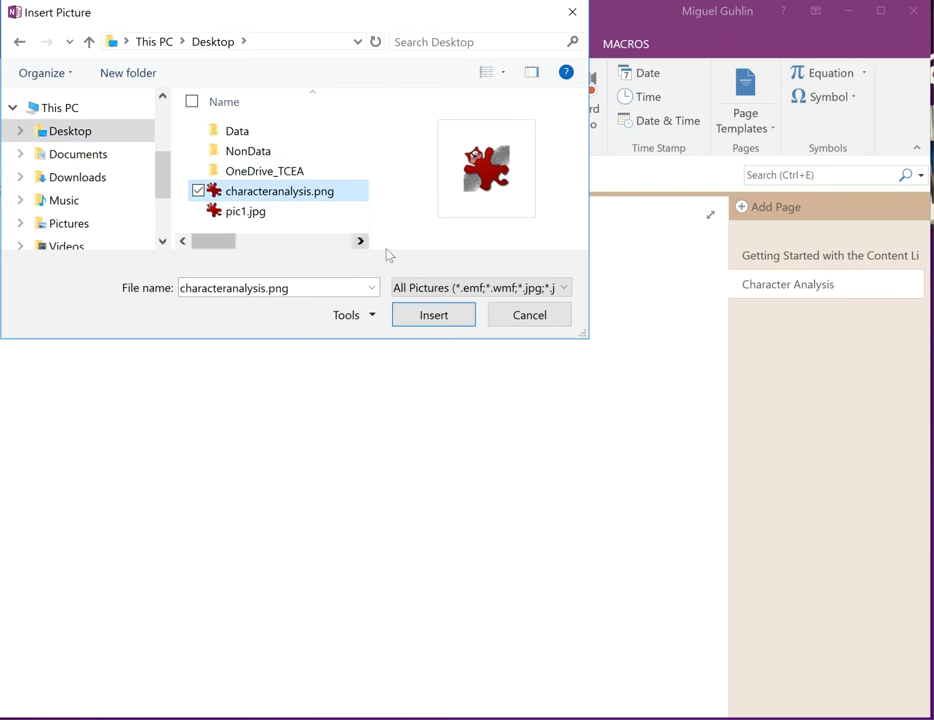
{"action": "left_click", "coordinate": [446, 322]}
Step: Scroll up and down through the inserted Character Analysis organizer picture
{"action": "scroll", "coordinate": [590, 404], "scroll_direction": "up", "scroll_amount": 3}
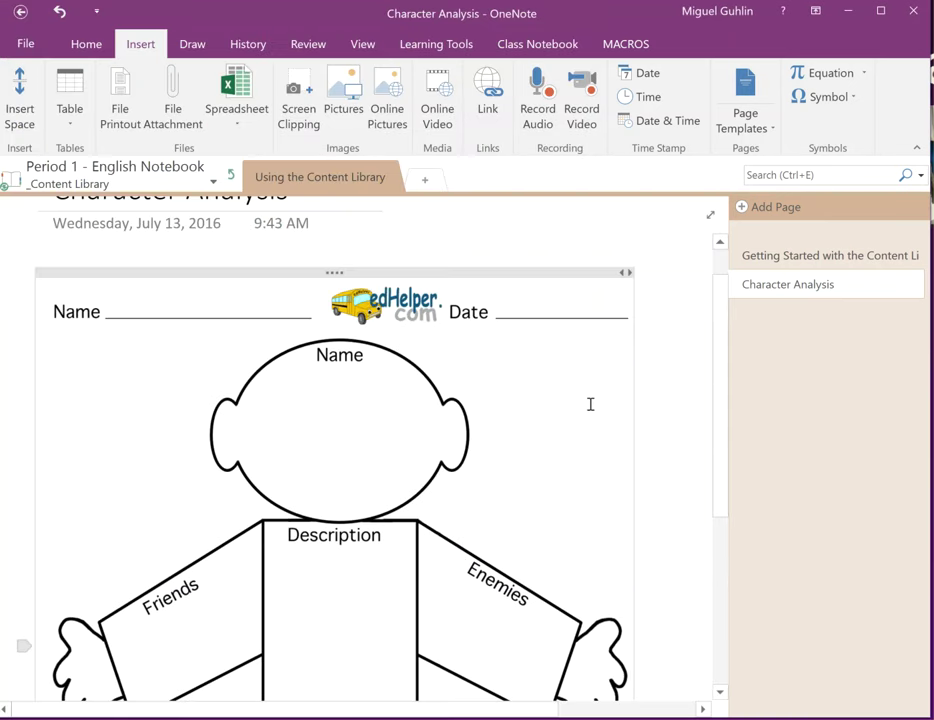
{"action": "scroll", "coordinate": [590, 404], "scroll_direction": "up", "scroll_amount": 1}
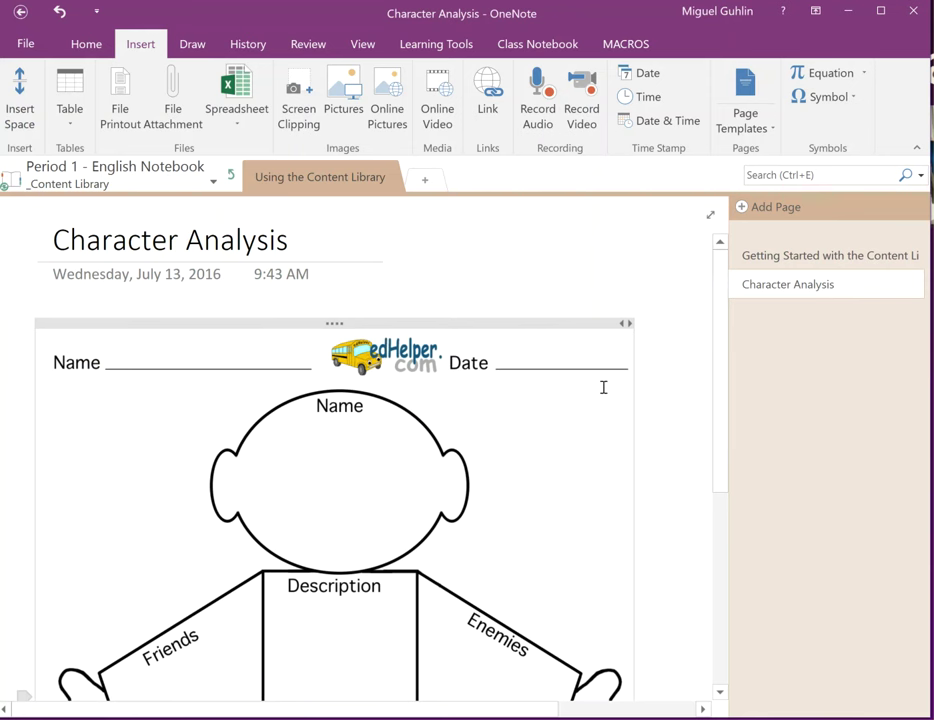
{"action": "scroll", "coordinate": [550, 377], "scroll_direction": "down", "scroll_amount": 2}
{"action": "scroll", "coordinate": [550, 377], "scroll_direction": "up", "scroll_amount": 2}
{"action": "scroll", "coordinate": [323, 522], "scroll_direction": "down", "scroll_amount": 3}
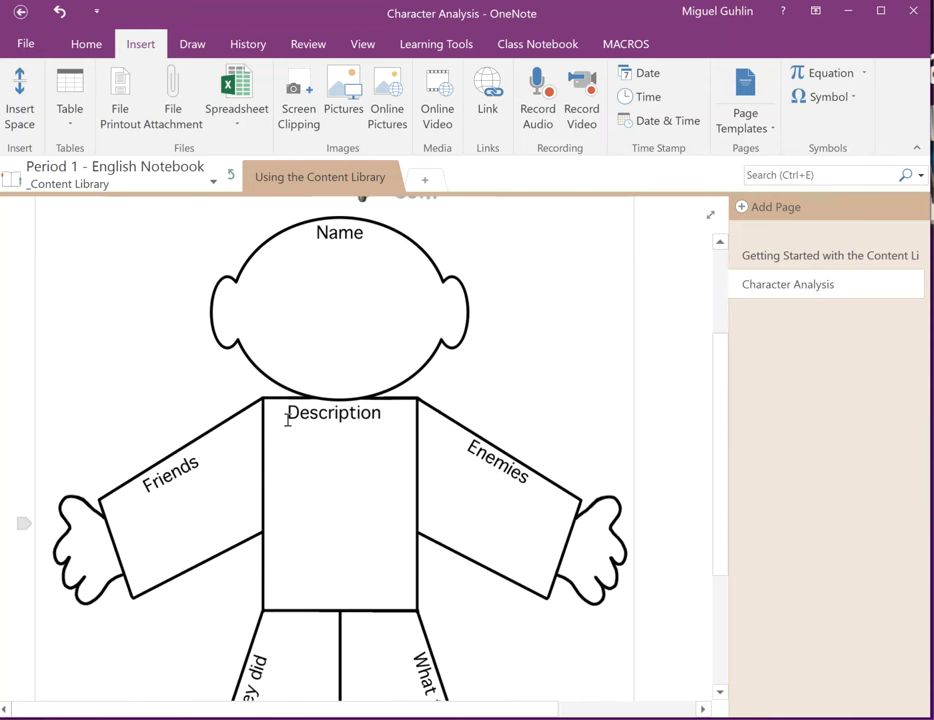
Step: Draw an eye and a smile on the organizer's face with the black pen
{"action": "left_click", "coordinate": [190, 55]}
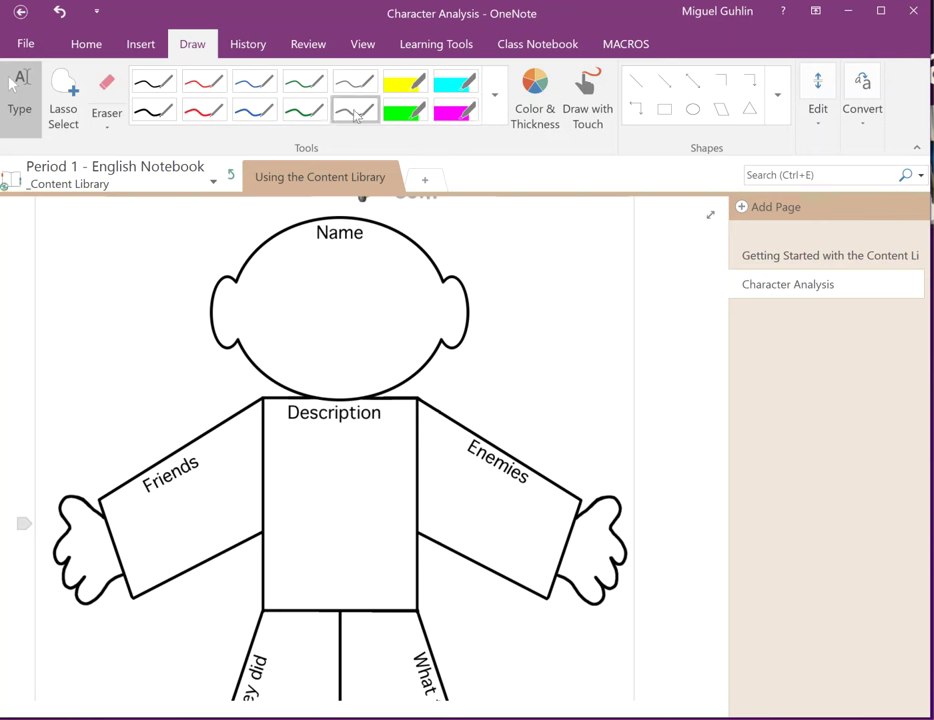
{"action": "left_click", "coordinate": [162, 116]}
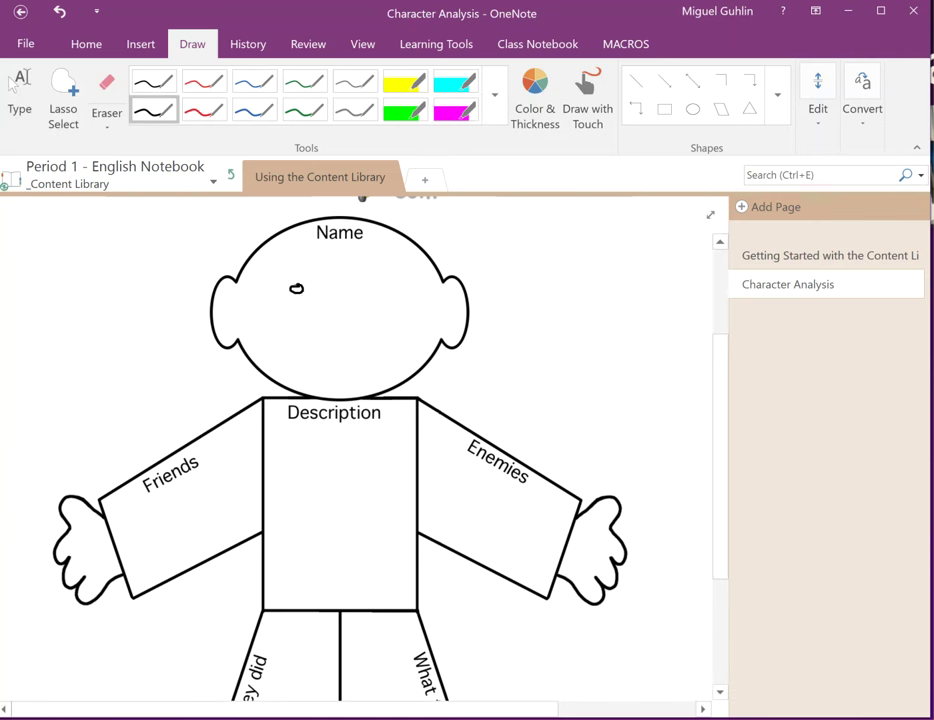
{"action": "left_click_drag", "start_coordinate": [299, 286], "coordinate": [296, 286]}
{"action": "mouse_move", "coordinate": [303, 336]}
{"action": "left_mouse_down"}
{"action": "mouse_move", "coordinate": [338, 357]}
{"action": "mouse_move", "coordinate": [393, 332]}
{"action": "left_mouse_up"}
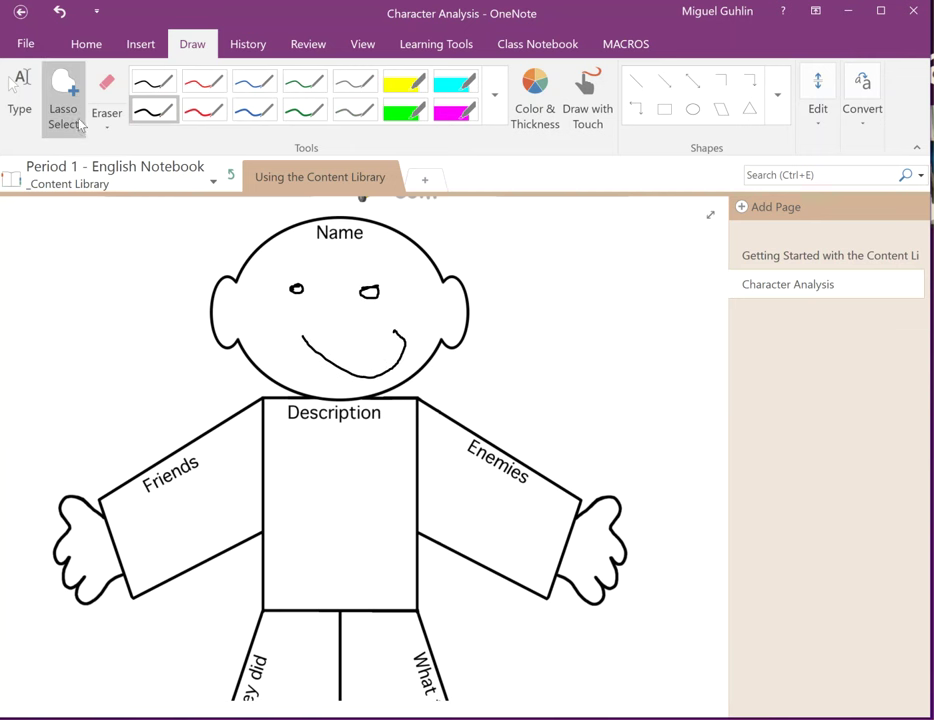
Step: Back in Type mode, select the picture to add Howdy! below it
{"action": "left_click", "coordinate": [24, 90]}
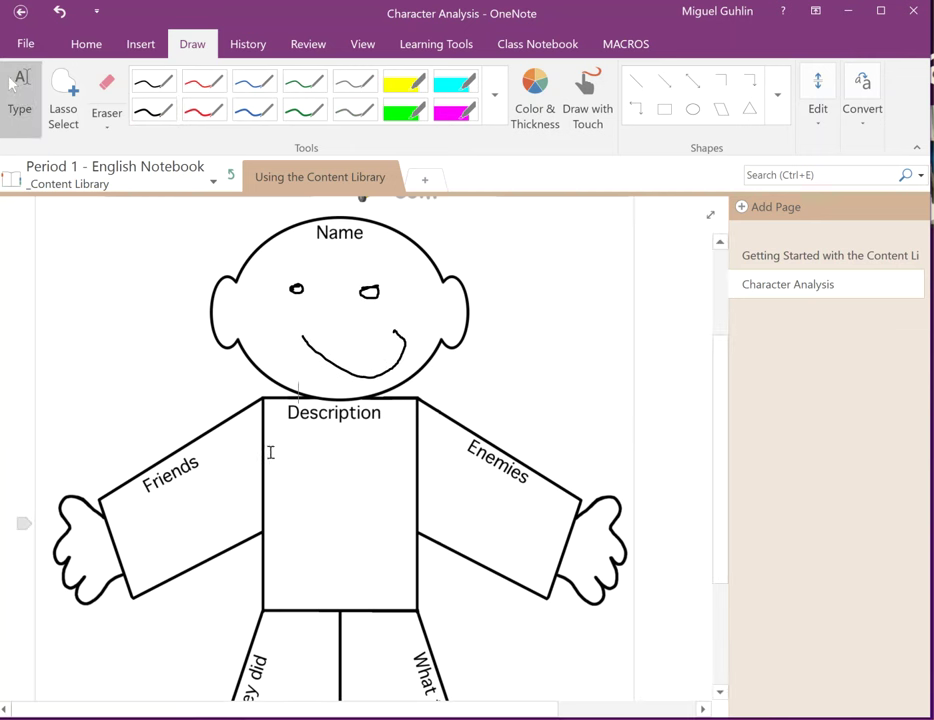
{"action": "left_click", "coordinate": [330, 478]}
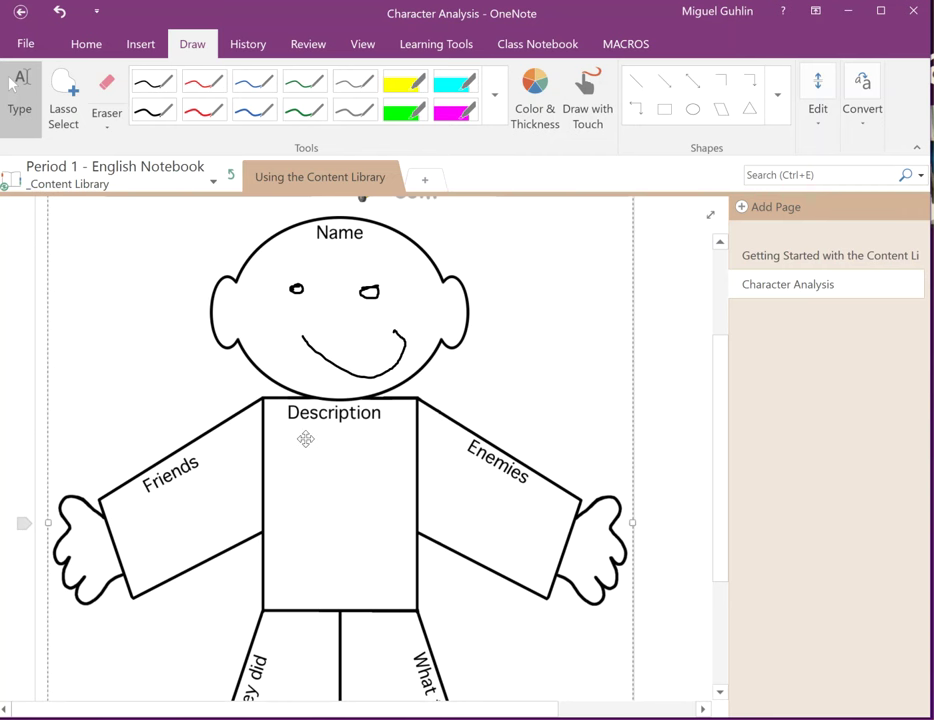
{"action": "scroll", "coordinate": [300, 480], "scroll_direction": "down", "scroll_amount": 3}
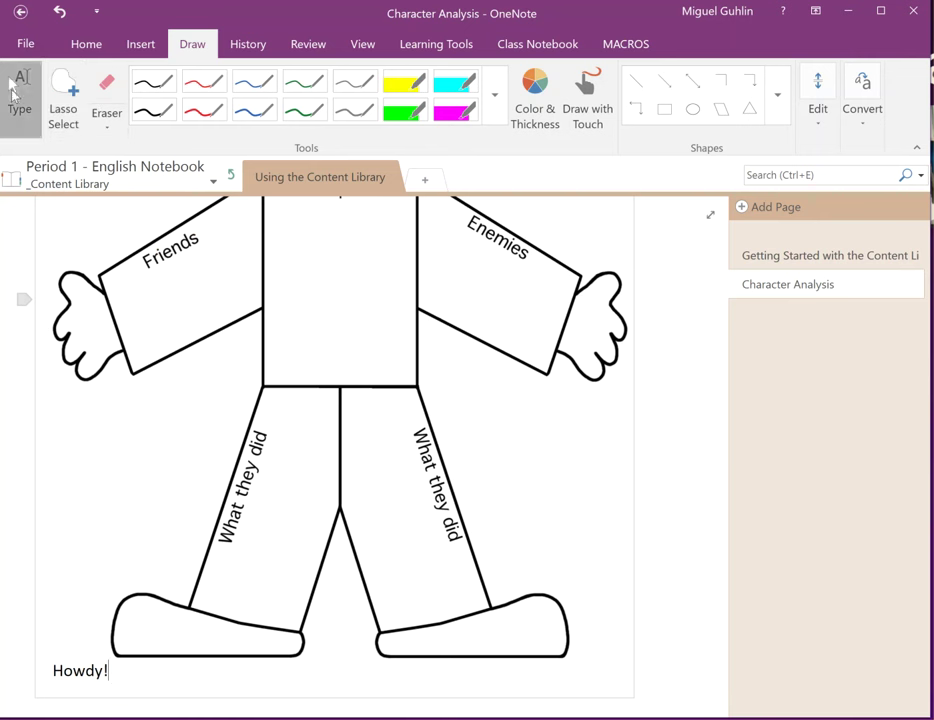
Step: Lasso-select part of the torso ink with freehand selection
{"action": "left_click", "coordinate": [63, 100]}
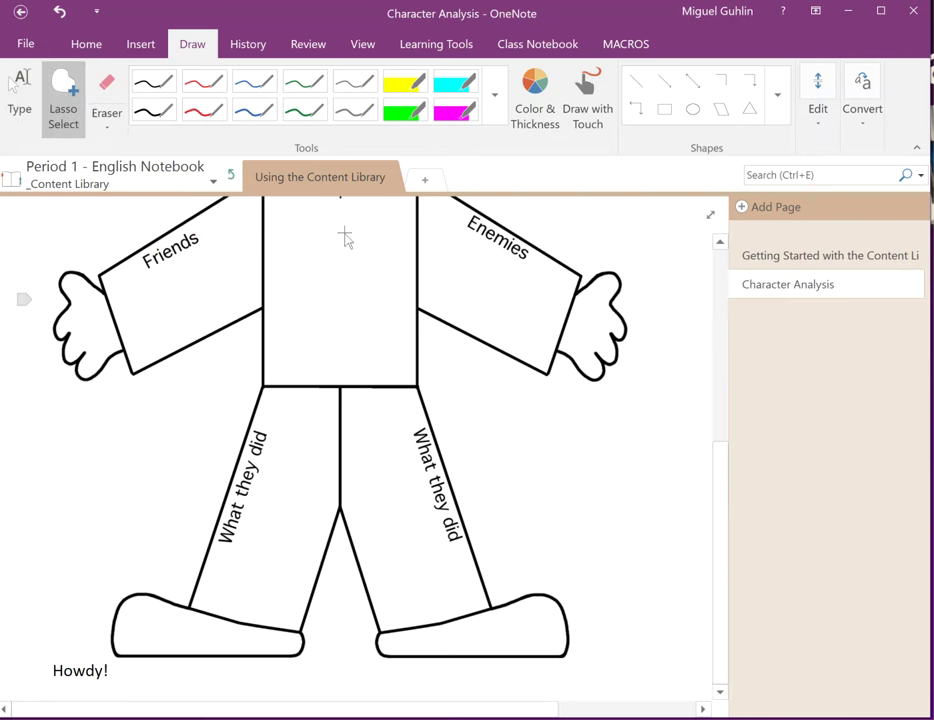
{"action": "mouse_move", "coordinate": [278, 207]}
{"action": "left_mouse_down"}
{"action": "mouse_move", "coordinate": [390, 286]}
{"action": "mouse_move", "coordinate": [417, 319]}
{"action": "mouse_move", "coordinate": [377, 370]}
{"action": "mouse_move", "coordinate": [268, 386]}
{"action": "left_mouse_up"}
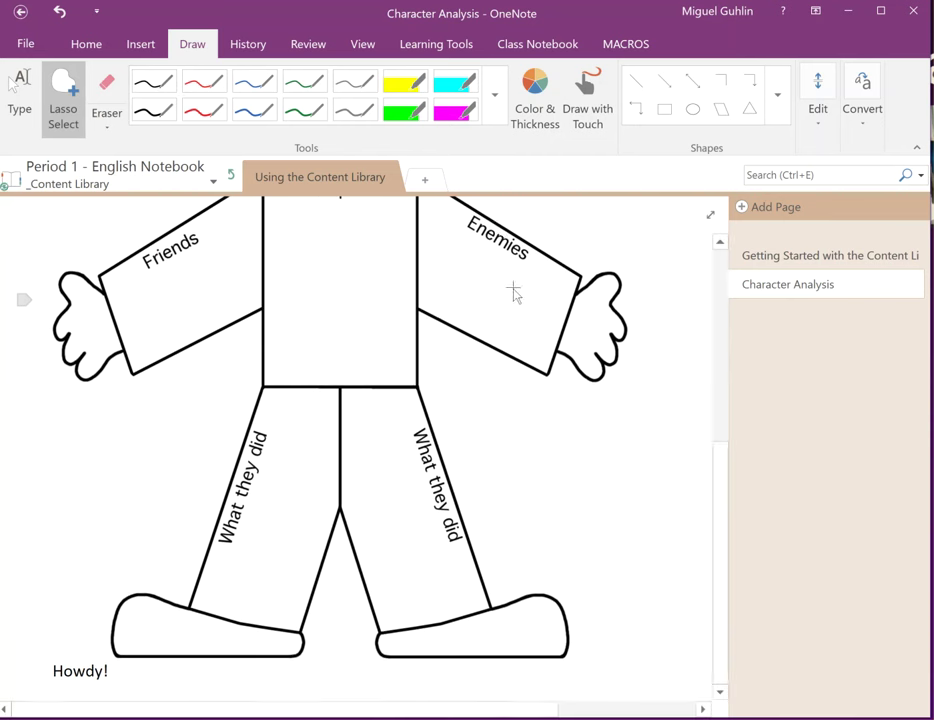
{"action": "scroll", "coordinate": [513, 290], "scroll_direction": "up", "scroll_amount": 3}
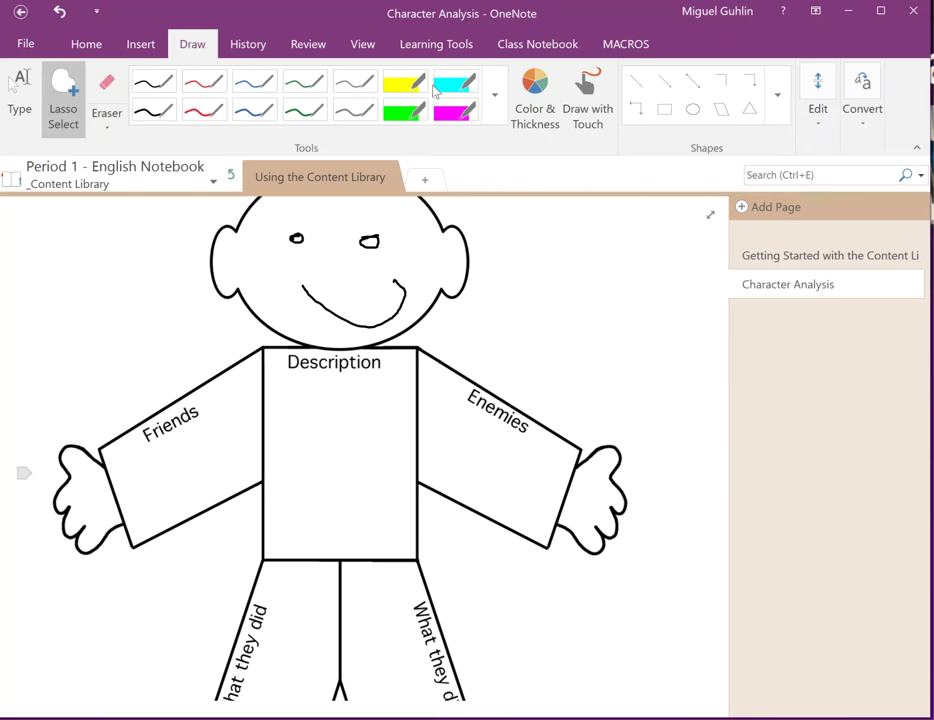
Step: Highlight Enemies in yellow, Friends in magenta, and the left leg's What they did in green
{"action": "left_click", "coordinate": [402, 80]}
{"action": "scroll", "coordinate": [442, 158], "scroll_direction": "down", "scroll_amount": 3}
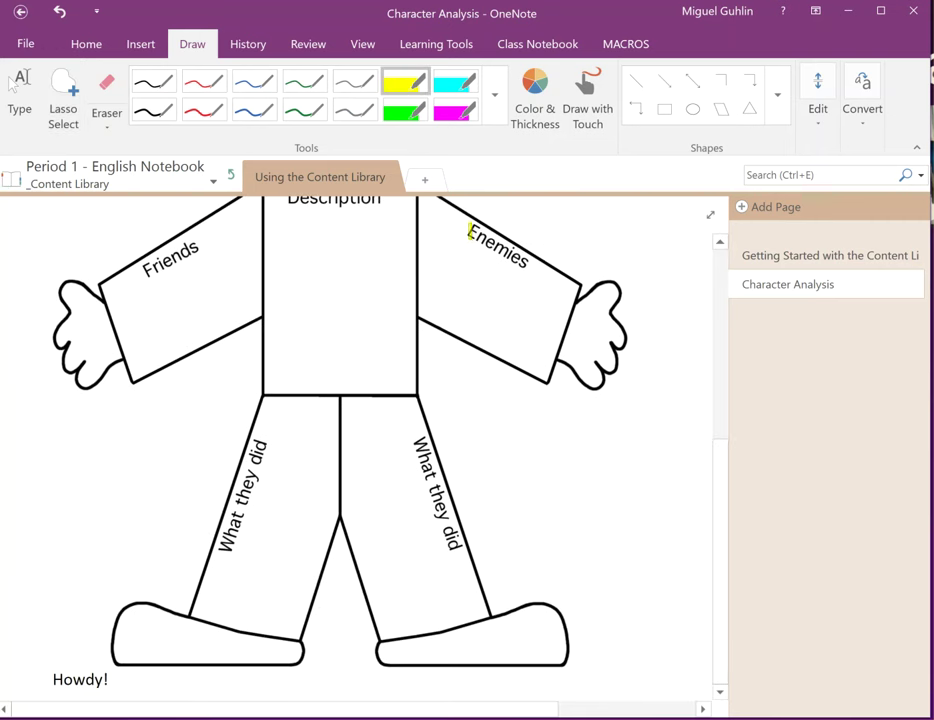
{"action": "left_click_drag", "start_coordinate": [470, 231], "coordinate": [521, 259]}
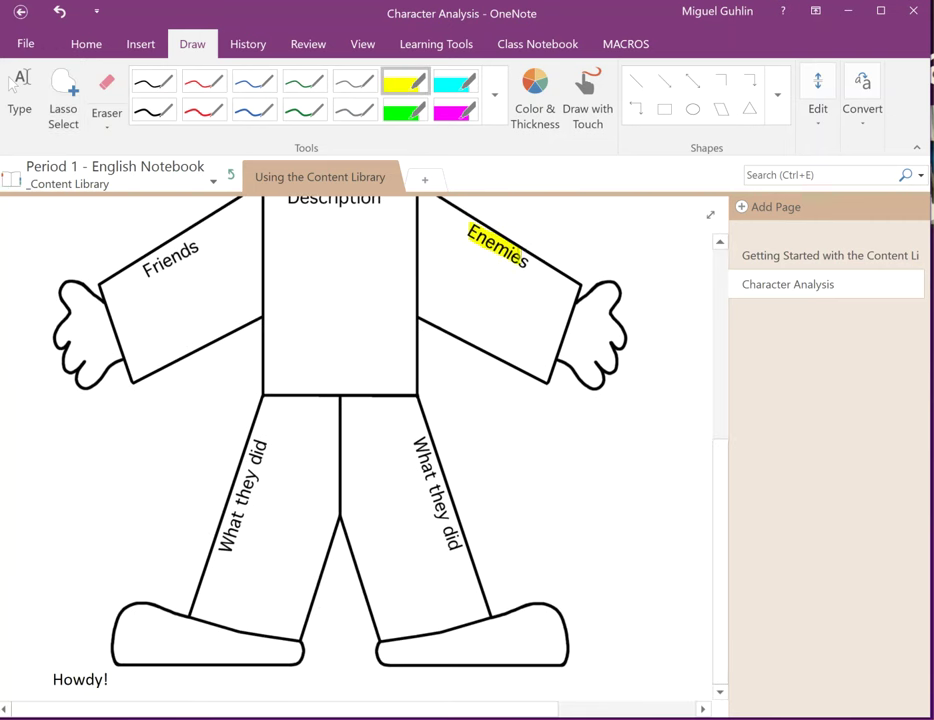
{"action": "left_click", "coordinate": [455, 110]}
{"action": "left_click_drag", "start_coordinate": [202, 245], "coordinate": [132, 268]}
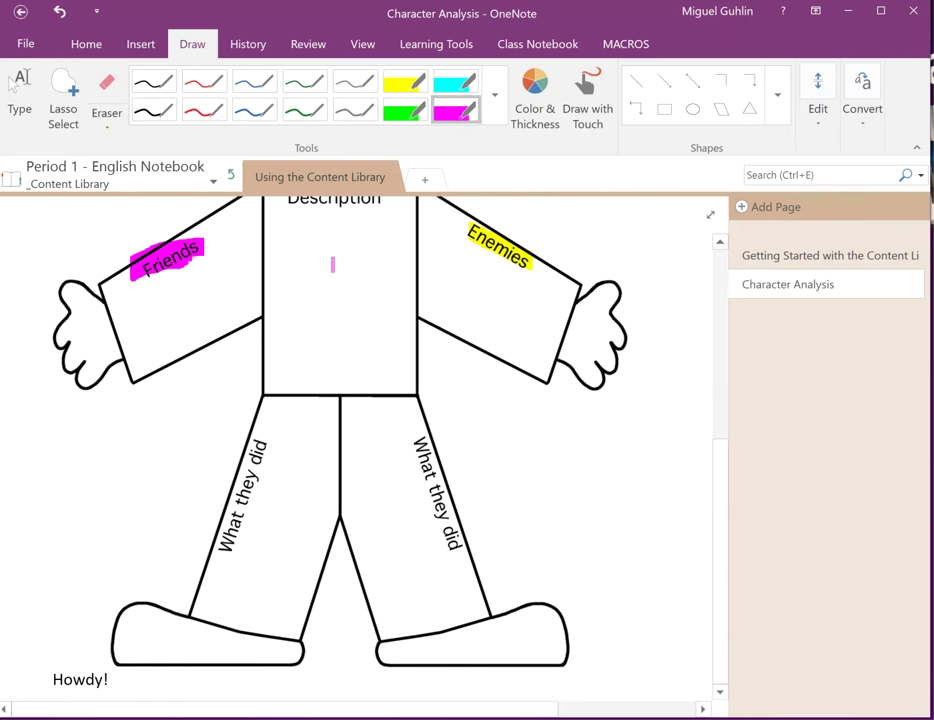
{"action": "left_click", "coordinate": [405, 110]}
{"action": "left_click_drag", "start_coordinate": [264, 435], "coordinate": [222, 558]}
{"action": "scroll", "coordinate": [296, 489], "scroll_direction": "up", "scroll_amount": 3}
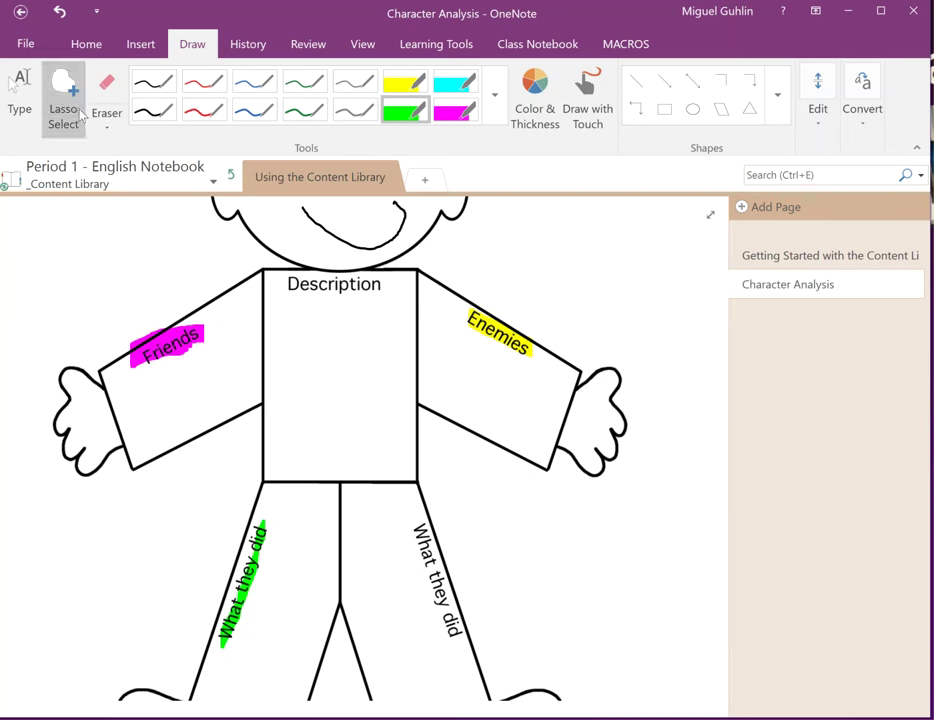
{"action": "scroll", "coordinate": [449, 329], "scroll_direction": "up", "scroll_amount": 6}
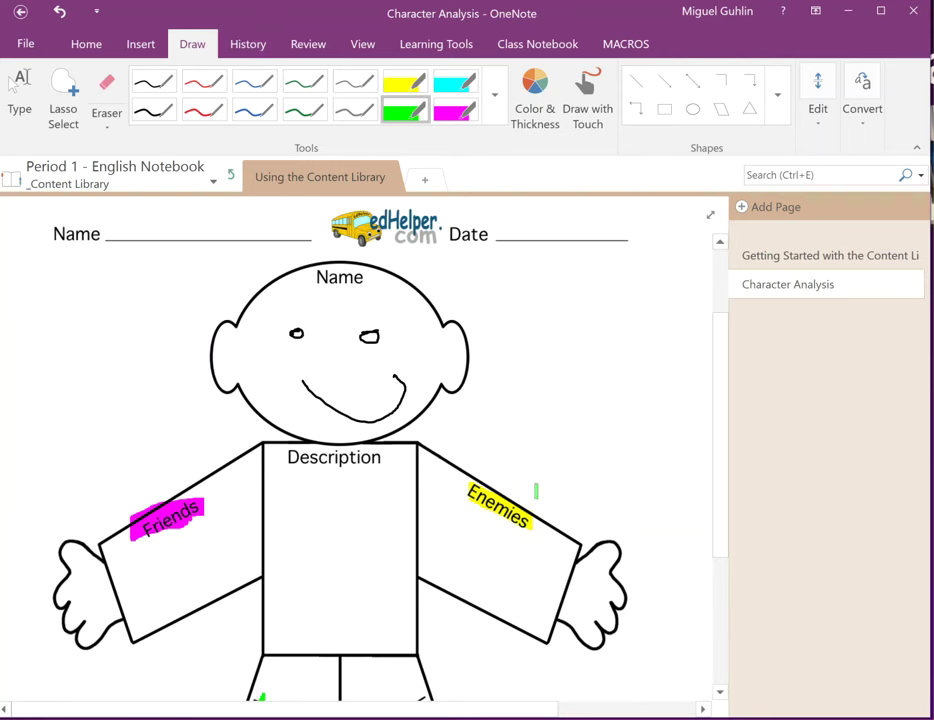
Step: Handwrite the student's first name and surname on the Name line in black ink
{"action": "left_click", "coordinate": [168, 115]}
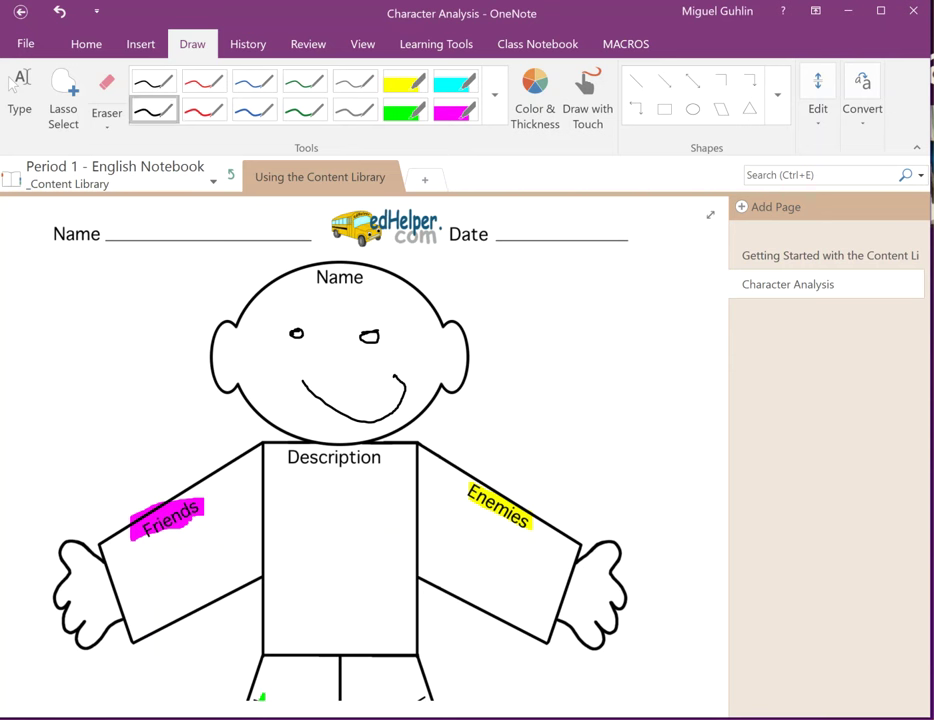
{"action": "left_click_drag", "start_coordinate": [113, 203], "coordinate": [161, 270]}
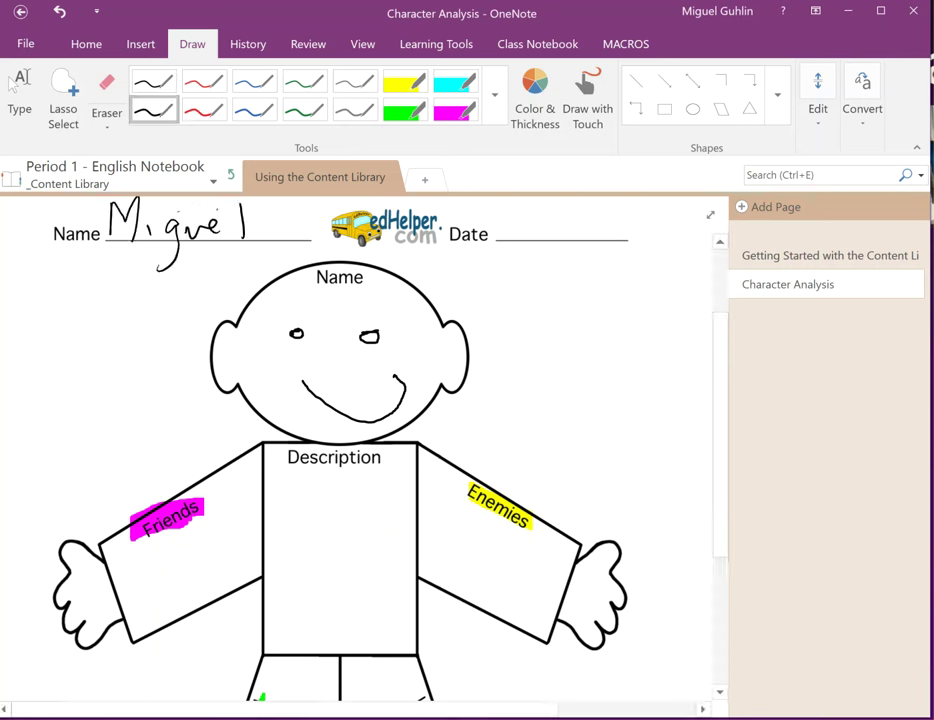
{"action": "mouse_move", "coordinate": [262, 202]}
{"action": "left_mouse_down"}
{"action": "mouse_move", "coordinate": [282, 236]}
{"action": "mouse_move", "coordinate": [300, 238]}
{"action": "left_mouse_up"}
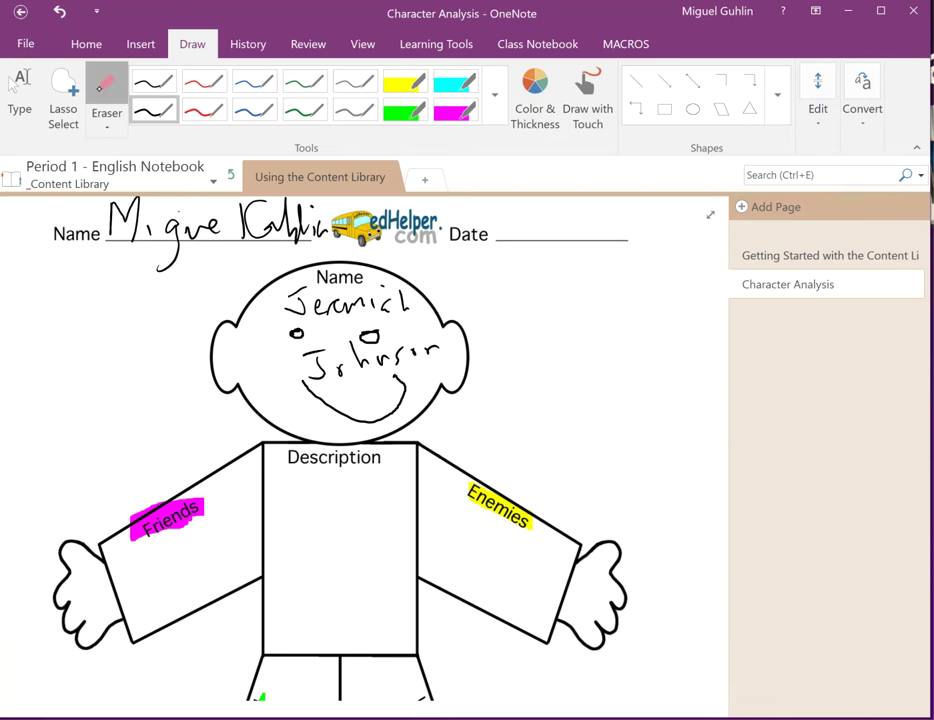
Step: Erase the drawn mouth and the stray stroke at the smile's end
{"action": "left_click", "coordinate": [106, 86]}
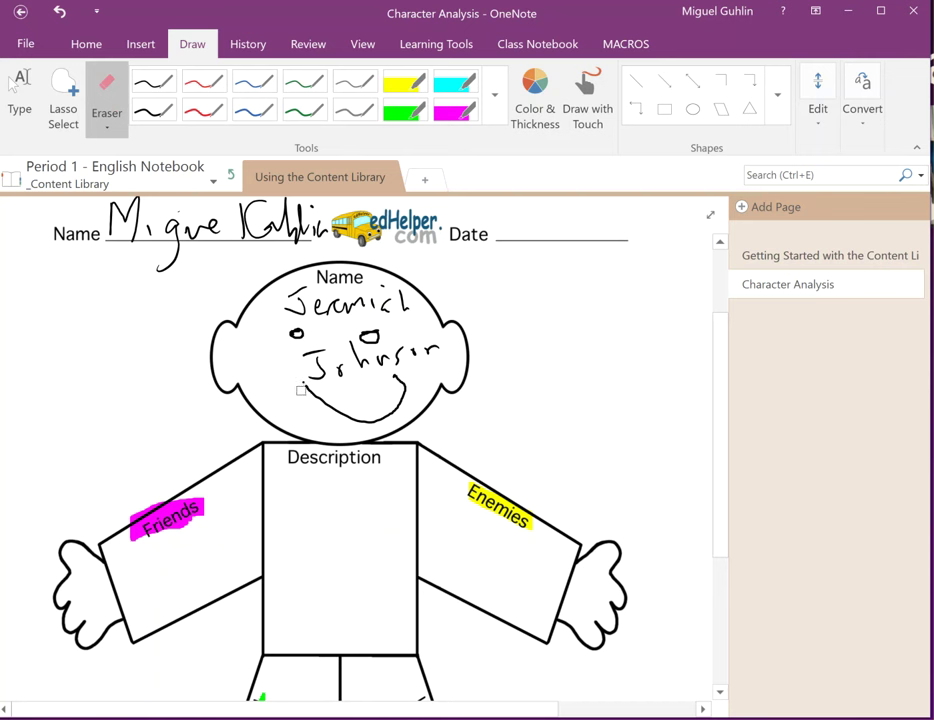
{"action": "mouse_move", "coordinate": [328, 399]}
{"action": "left_mouse_down"}
{"action": "mouse_move", "coordinate": [315, 394]}
{"action": "mouse_move", "coordinate": [359, 417]}
{"action": "left_mouse_up"}
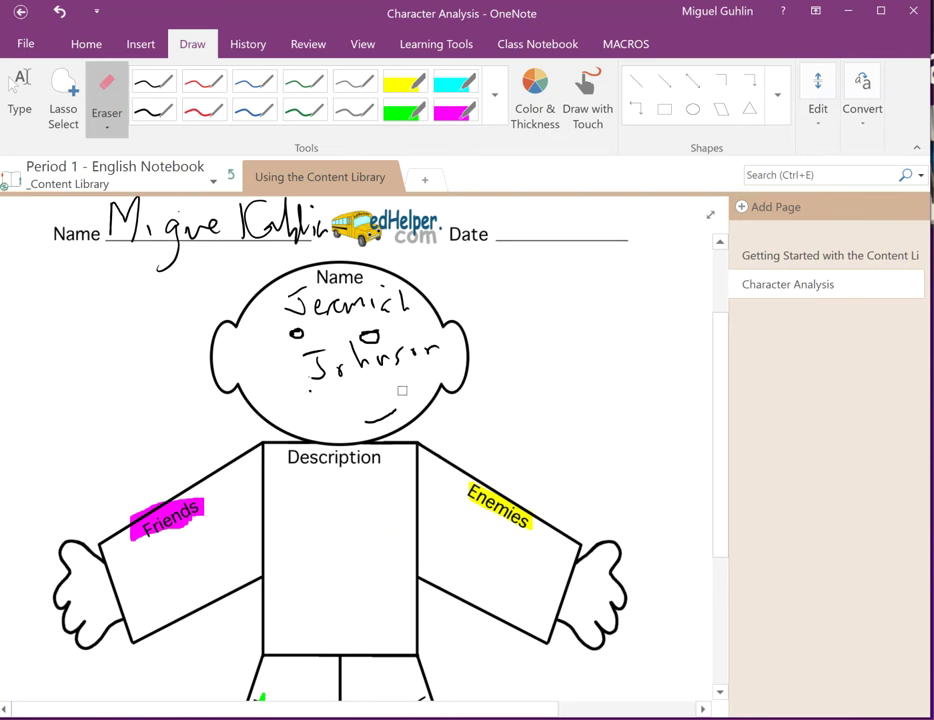
{"action": "mouse_move", "coordinate": [402, 390]}
{"action": "left_mouse_down"}
{"action": "mouse_move", "coordinate": [375, 419]}
{"action": "mouse_move", "coordinate": [384, 411]}
{"action": "mouse_move", "coordinate": [348, 421]}
{"action": "mouse_move", "coordinate": [311, 400]}
{"action": "mouse_move", "coordinate": [287, 350]}
{"action": "mouse_move", "coordinate": [294, 334]}
{"action": "mouse_move", "coordinate": [377, 334]}
{"action": "left_mouse_up"}
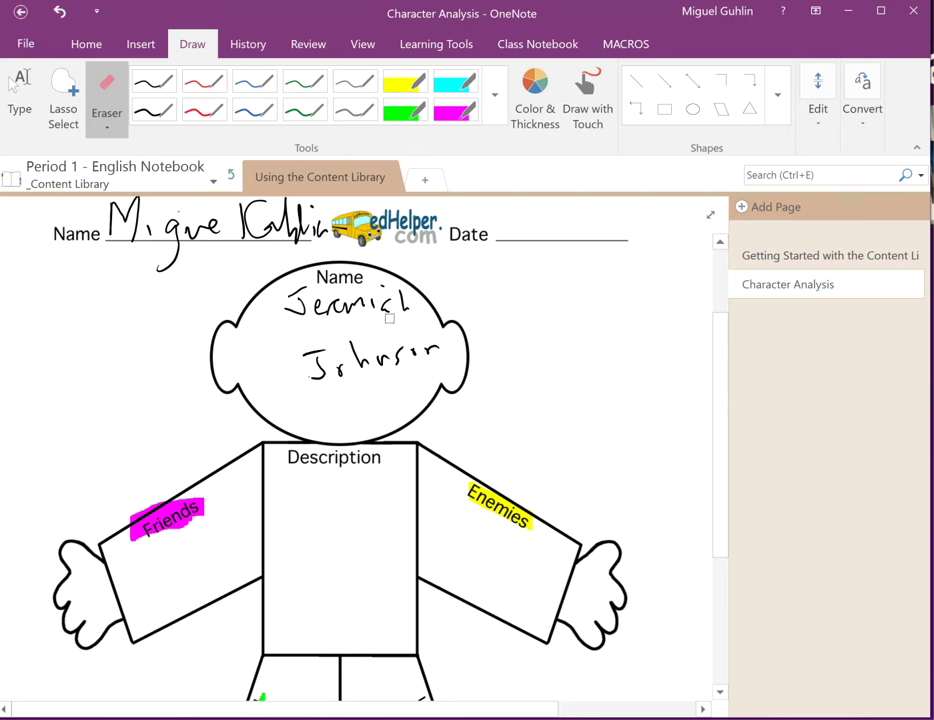
Step: Handwrite 'Mountain Man' in Description and Civil War notes beside the head
{"action": "left_click", "coordinate": [153, 109]}
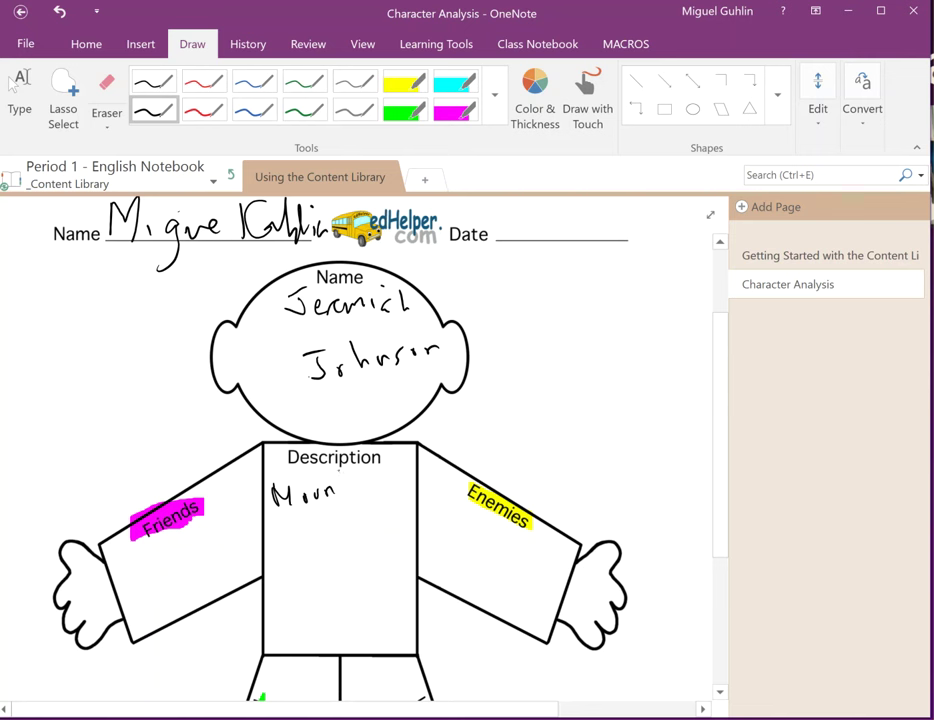
{"action": "mouse_move", "coordinate": [297, 549]}
{"action": "left_mouse_down"}
{"action": "mouse_move", "coordinate": [310, 527]}
{"action": "mouse_move", "coordinate": [330, 545]}
{"action": "left_mouse_up"}
{"action": "left_click_drag", "start_coordinate": [333, 537], "coordinate": [346, 525]}
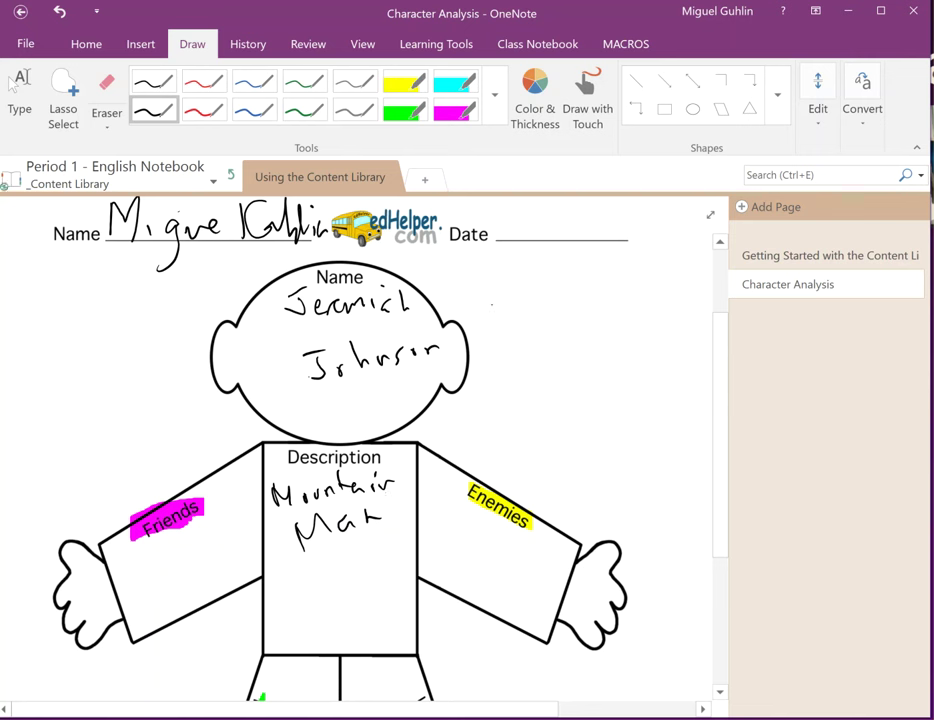
{"action": "left_click_drag", "start_coordinate": [495, 333], "coordinate": [613, 279]}
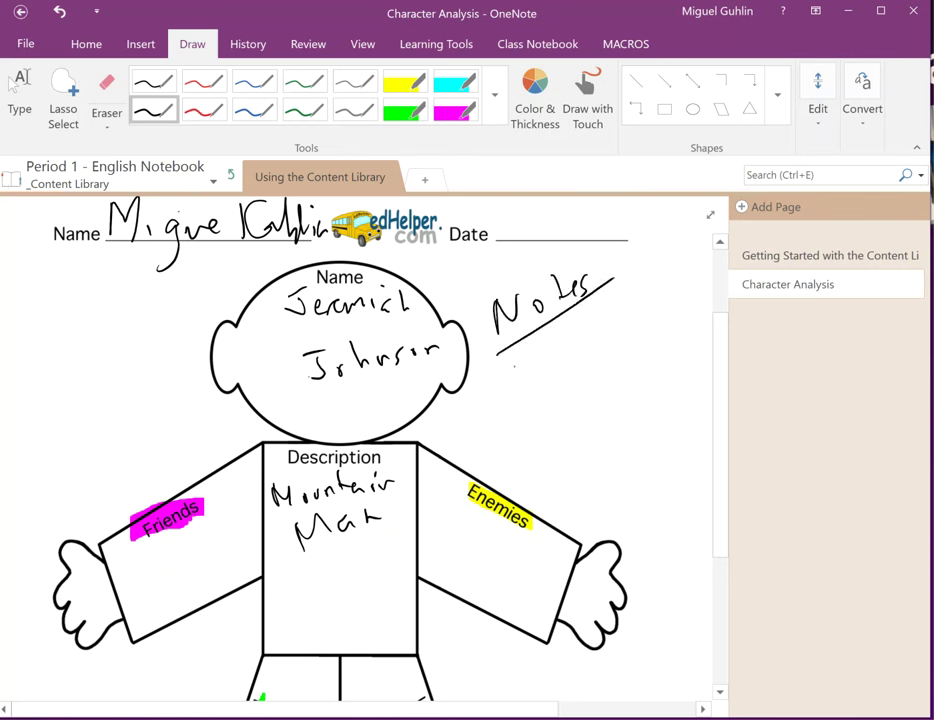
{"action": "left_click_drag", "start_coordinate": [521, 361], "coordinate": [521, 384]}
{"action": "left_click_drag", "start_coordinate": [564, 332], "coordinate": [624, 318]}
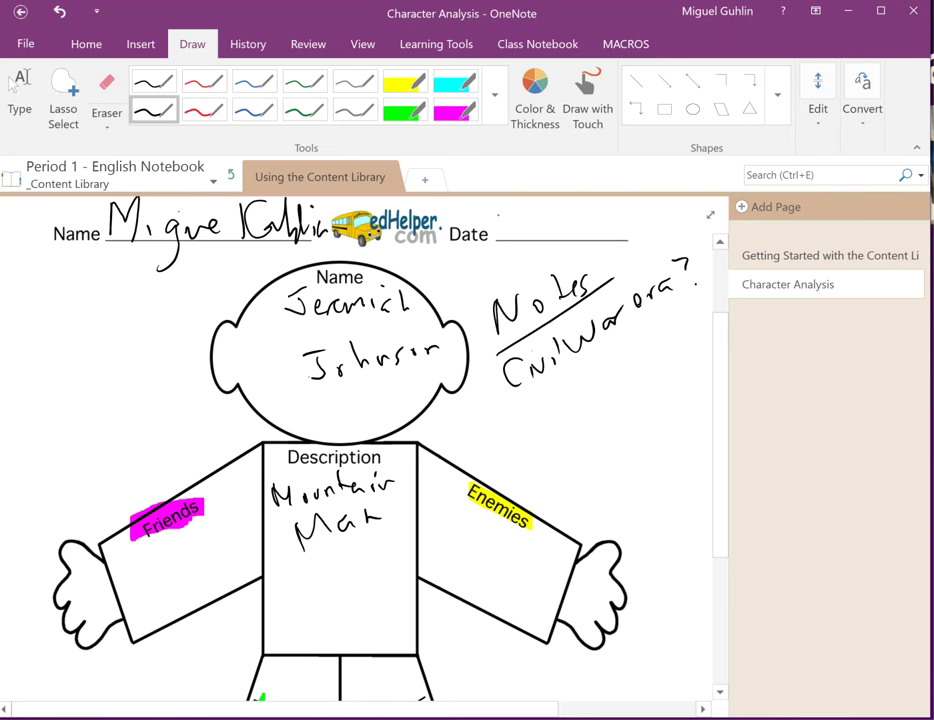
Step: Handwrite the date 7/2016 on the Date line
{"action": "left_click_drag", "start_coordinate": [502, 212], "coordinate": [520, 258]}
{"action": "mouse_move", "coordinate": [556, 208]}
{"action": "left_mouse_down"}
{"action": "mouse_move", "coordinate": [546, 262]}
{"action": "mouse_move", "coordinate": [596, 236]}
{"action": "mouse_move", "coordinate": [603, 220]}
{"action": "left_mouse_up"}
{"action": "left_click_drag", "start_coordinate": [618, 212], "coordinate": [617, 236]}
{"action": "mouse_move", "coordinate": [630, 210]}
{"action": "left_mouse_down"}
{"action": "mouse_move", "coordinate": [624, 240]}
{"action": "mouse_move", "coordinate": [645, 224]}
{"action": "left_mouse_up"}
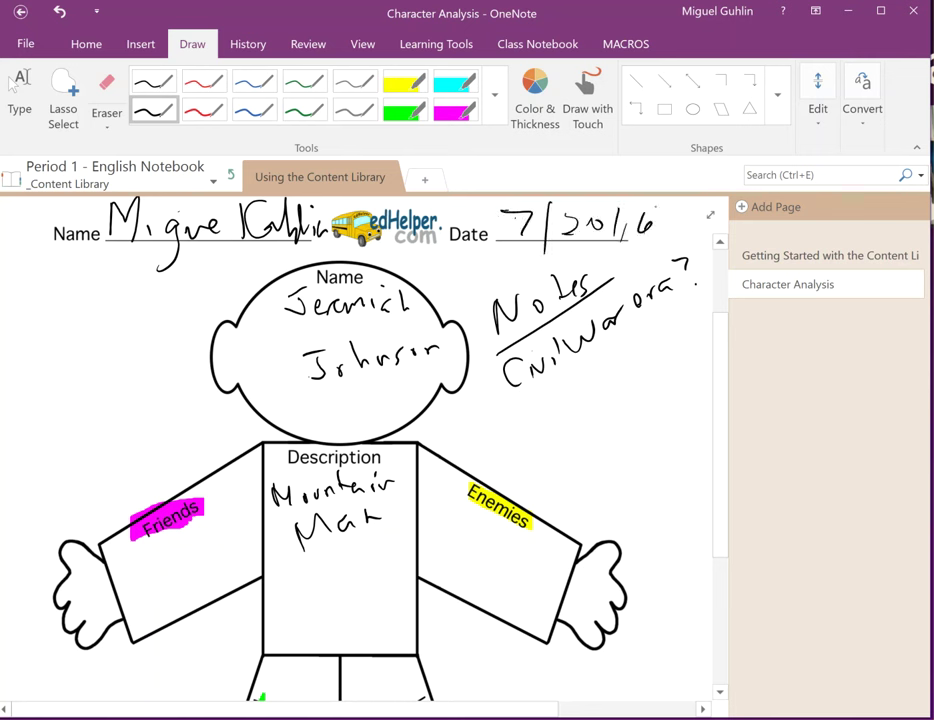
{"action": "left_click", "coordinate": [204, 109]}
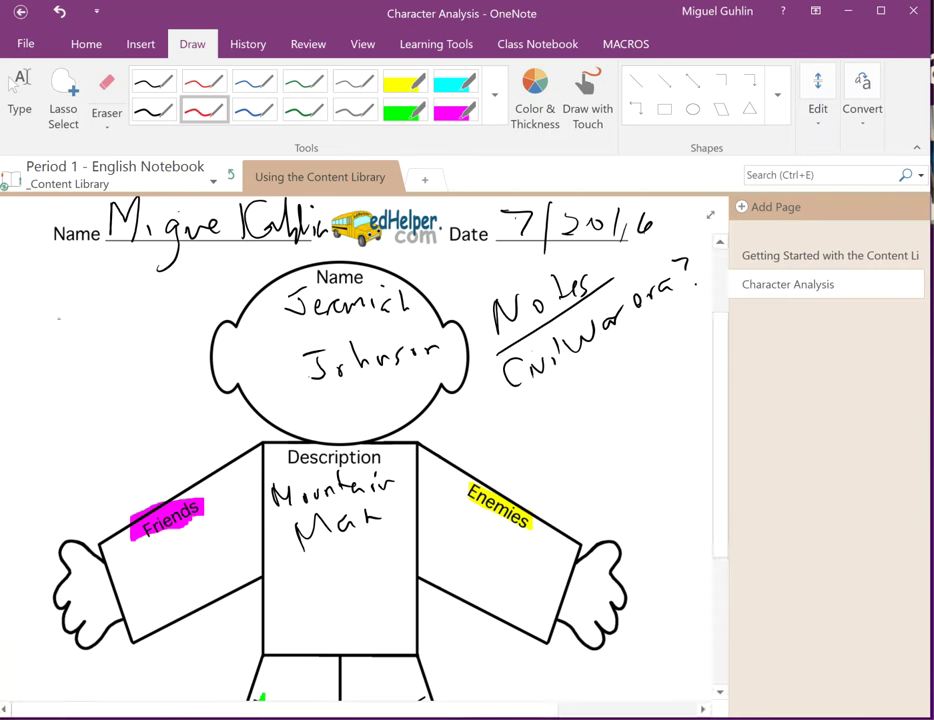
Step: Write a red 95 grade in the left margin and circle it
{"action": "left_click_drag", "start_coordinate": [80, 324], "coordinate": [107, 393]}
{"action": "left_click_drag", "start_coordinate": [108, 314], "coordinate": [136, 346]}
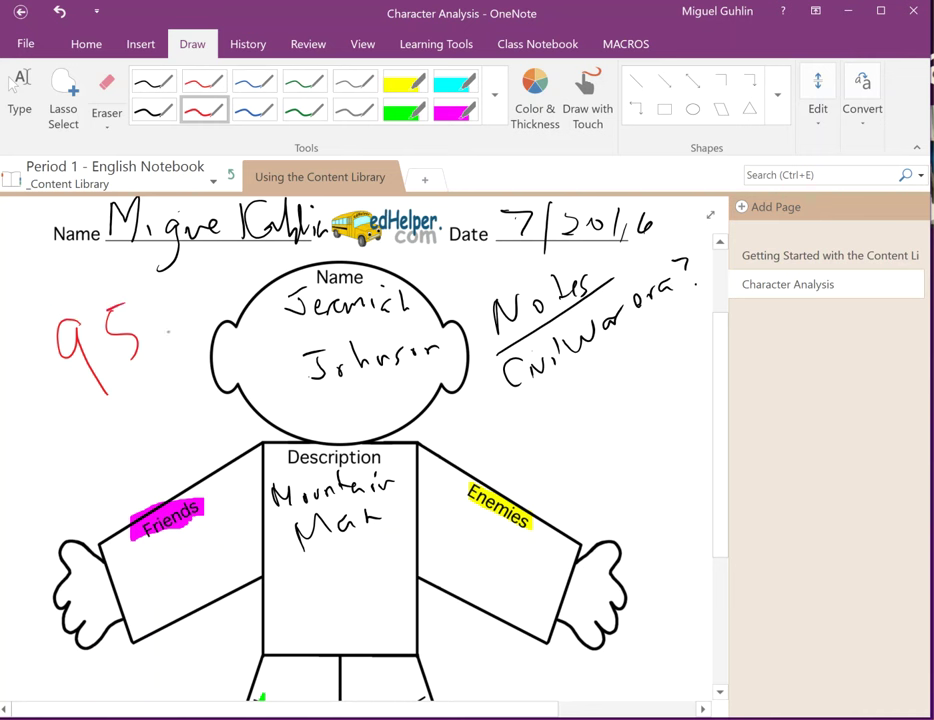
{"action": "mouse_move", "coordinate": [127, 282]}
{"action": "left_mouse_down"}
{"action": "mouse_move", "coordinate": [75, 395]}
{"action": "mouse_move", "coordinate": [125, 286]}
{"action": "left_mouse_up"}
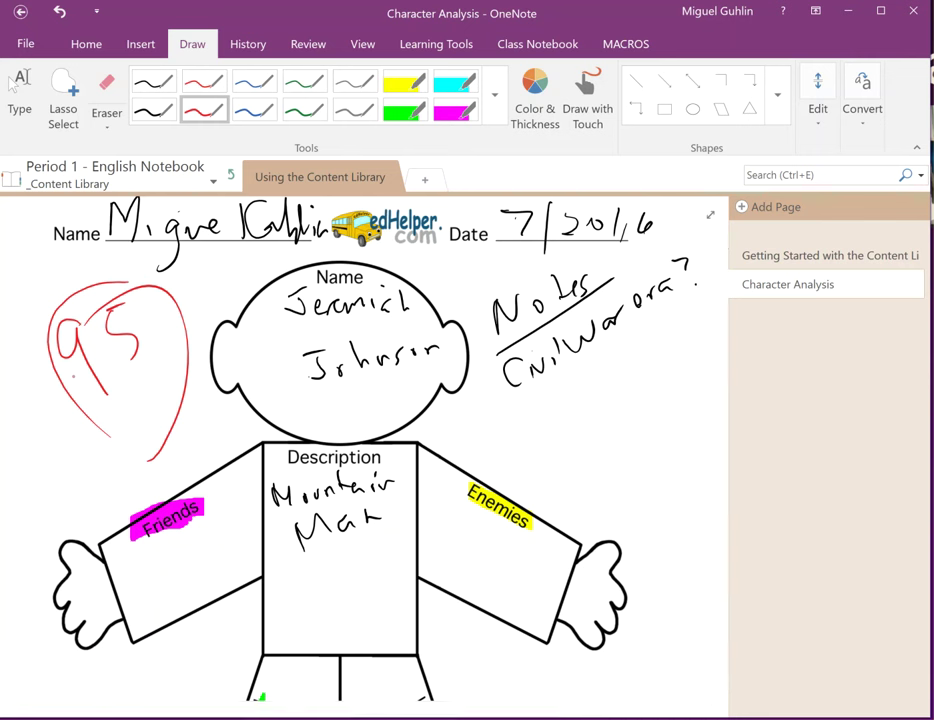
{"action": "left_click", "coordinate": [14, 86]}
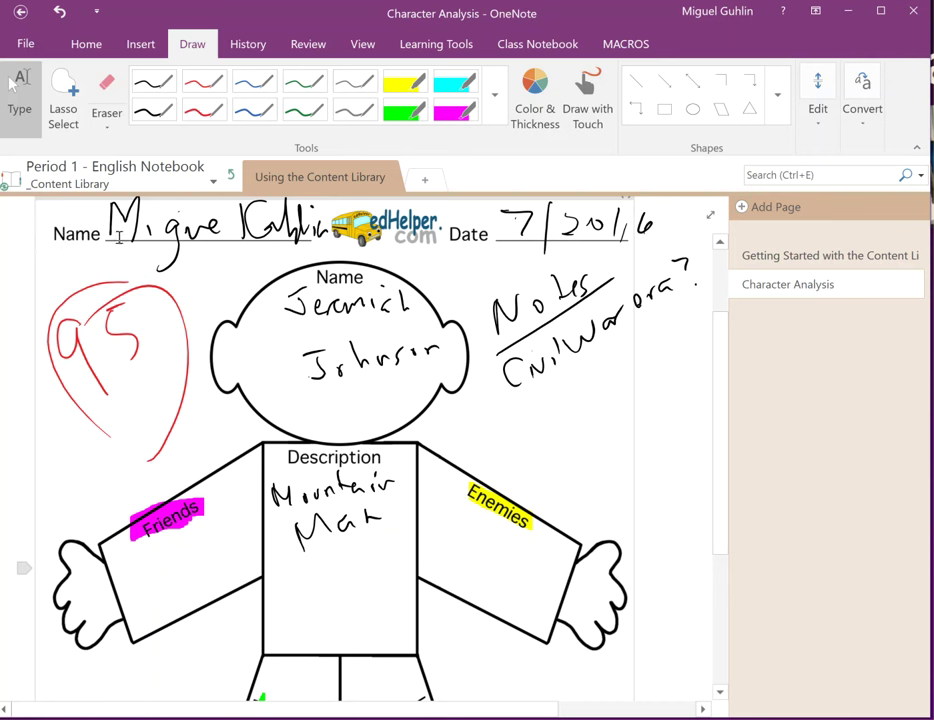
Step: Wipe the red 95, the handwriting and the highlights with the Large Eraser
{"action": "left_click", "coordinate": [105, 110]}
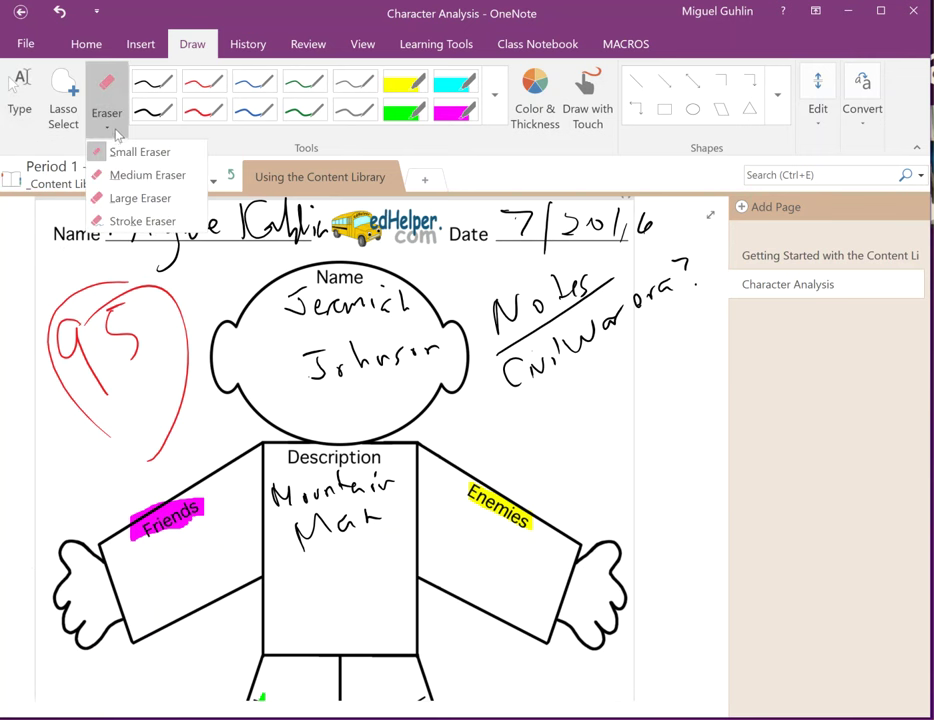
{"action": "left_click", "coordinate": [128, 200]}
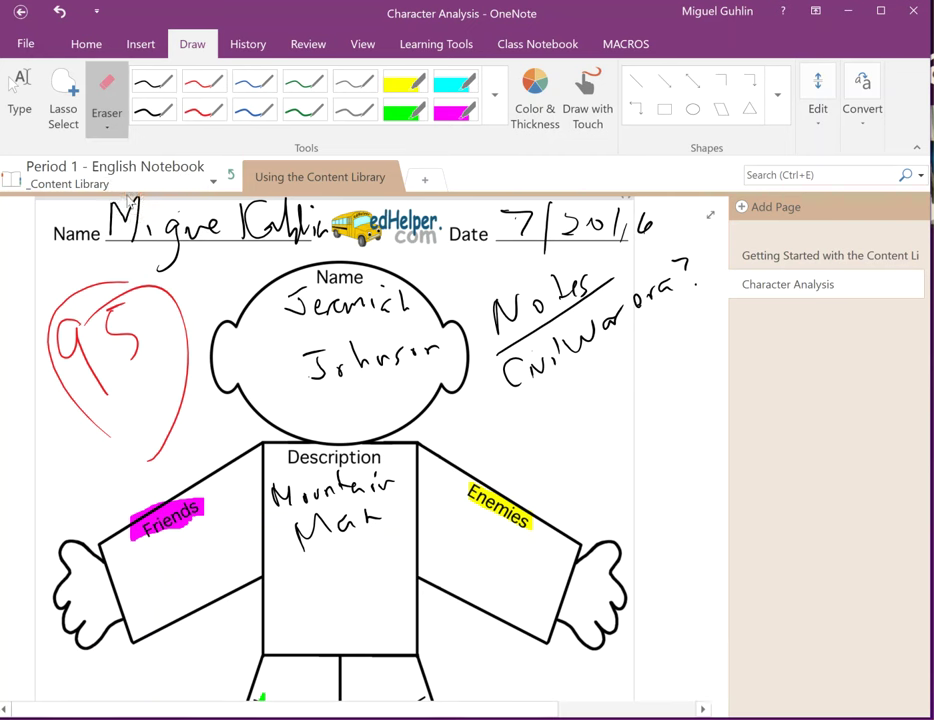
{"action": "mouse_move", "coordinate": [83, 292]}
{"action": "left_mouse_down"}
{"action": "mouse_move", "coordinate": [62, 362]}
{"action": "mouse_move", "coordinate": [110, 398]}
{"action": "mouse_move", "coordinate": [145, 366]}
{"action": "mouse_move", "coordinate": [148, 410]}
{"action": "mouse_move", "coordinate": [78, 373]}
{"action": "mouse_move", "coordinate": [110, 349]}
{"action": "left_mouse_up"}
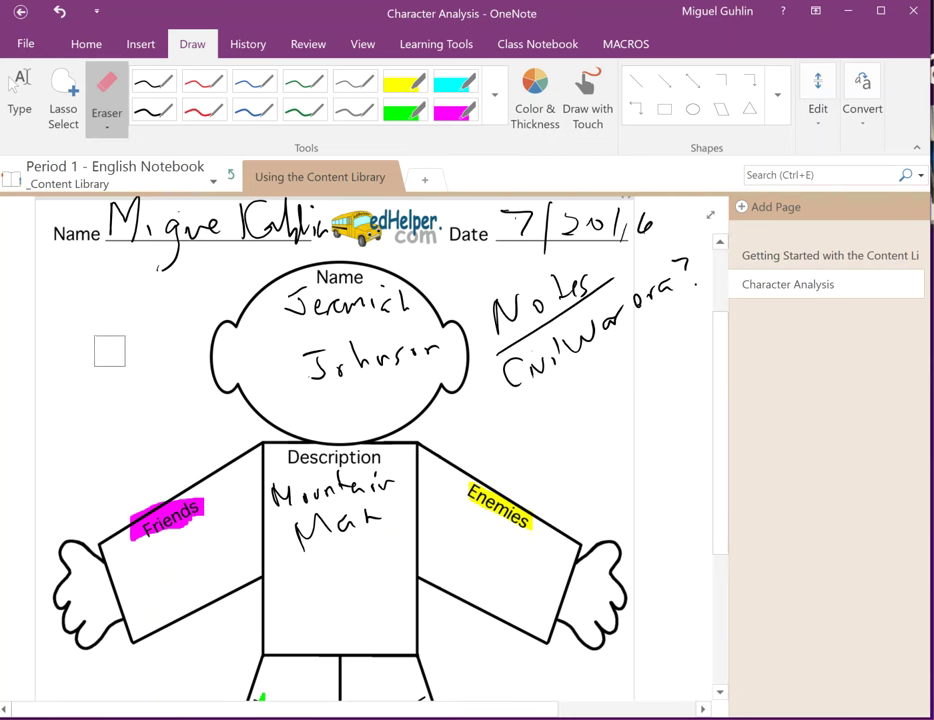
{"action": "mouse_move", "coordinate": [369, 331]}
{"action": "left_mouse_down"}
{"action": "mouse_move", "coordinate": [421, 302]}
{"action": "mouse_move", "coordinate": [535, 357]}
{"action": "mouse_move", "coordinate": [578, 288]}
{"action": "mouse_move", "coordinate": [685, 281]}
{"action": "mouse_move", "coordinate": [507, 375]}
{"action": "mouse_move", "coordinate": [471, 384]}
{"action": "mouse_move", "coordinate": [594, 204]}
{"action": "mouse_move", "coordinate": [631, 224]}
{"action": "mouse_move", "coordinate": [94, 215]}
{"action": "mouse_move", "coordinate": [229, 229]}
{"action": "mouse_move", "coordinate": [221, 262]}
{"action": "mouse_move", "coordinate": [117, 215]}
{"action": "mouse_move", "coordinate": [346, 534]}
{"action": "mouse_move", "coordinate": [446, 483]}
{"action": "mouse_move", "coordinate": [267, 512]}
{"action": "mouse_move", "coordinate": [227, 494]}
{"action": "mouse_move", "coordinate": [306, 542]}
{"action": "mouse_move", "coordinate": [454, 490]}
{"action": "mouse_move", "coordinate": [368, 520]}
{"action": "mouse_move", "coordinate": [204, 496]}
{"action": "left_mouse_up"}
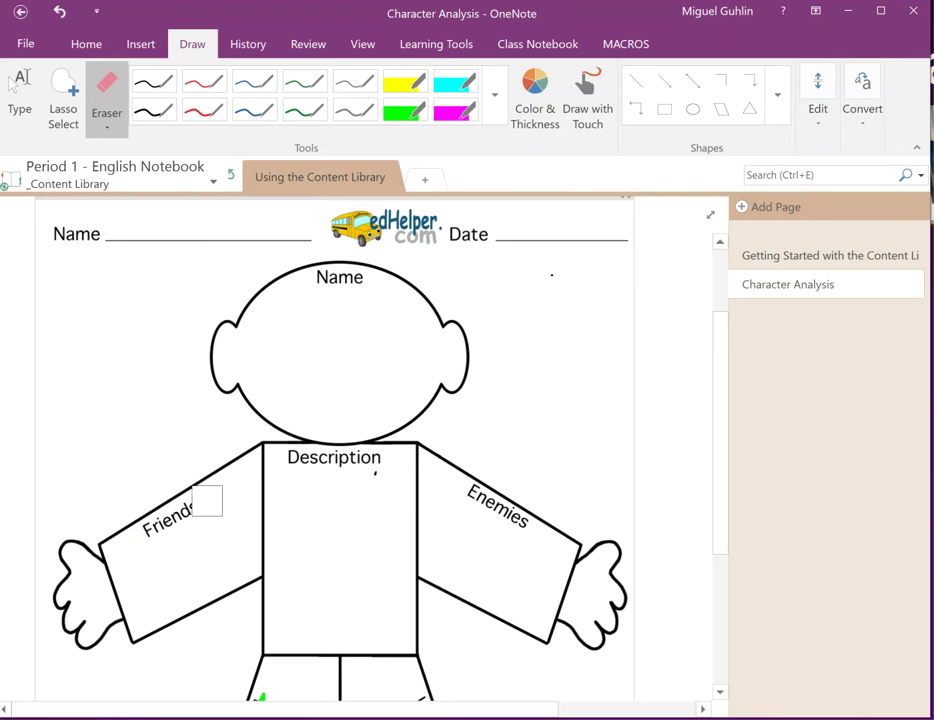
{"action": "scroll", "coordinate": [298, 538], "scroll_direction": "down", "scroll_amount": 5}
{"action": "left_click_drag", "start_coordinate": [267, 406], "coordinate": [225, 546]}
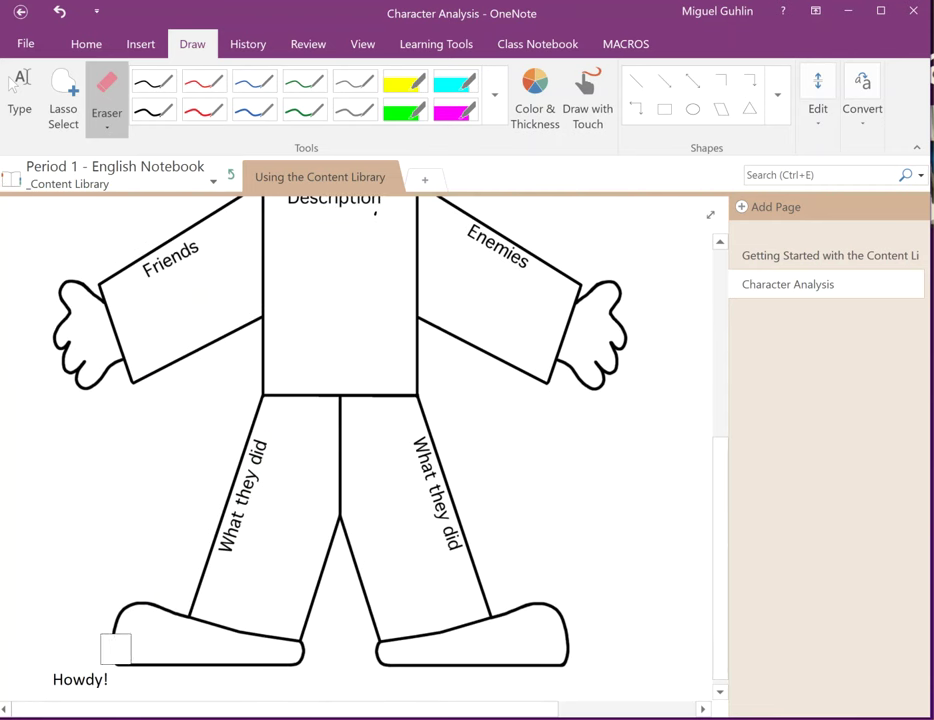
Step: Delete the typed Howdy! text below the organizer
{"action": "left_click", "coordinate": [14, 86]}
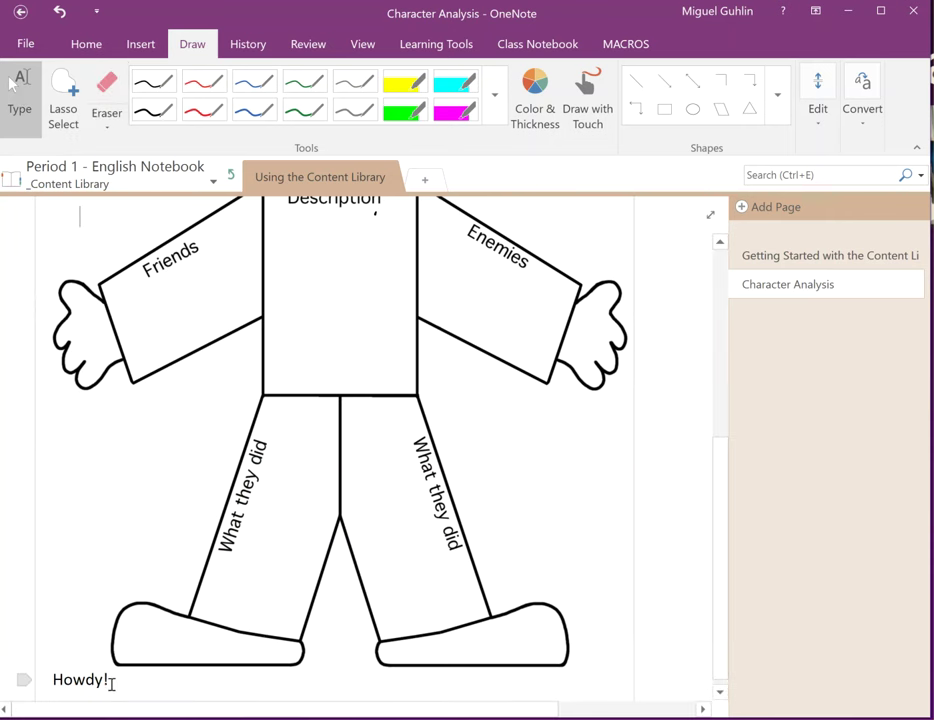
{"action": "scroll", "coordinate": [130, 640], "scroll_direction": "down", "scroll_amount": 1}
{"action": "key", "text": "BackSpace"}
{"action": "key", "text": "BackSpace"}
{"action": "key", "text": "BackSpace"}
{"action": "key", "text": "BackSpace"}
{"action": "key", "text": "BackSpace"}
{"action": "key", "text": "BackSpace"}
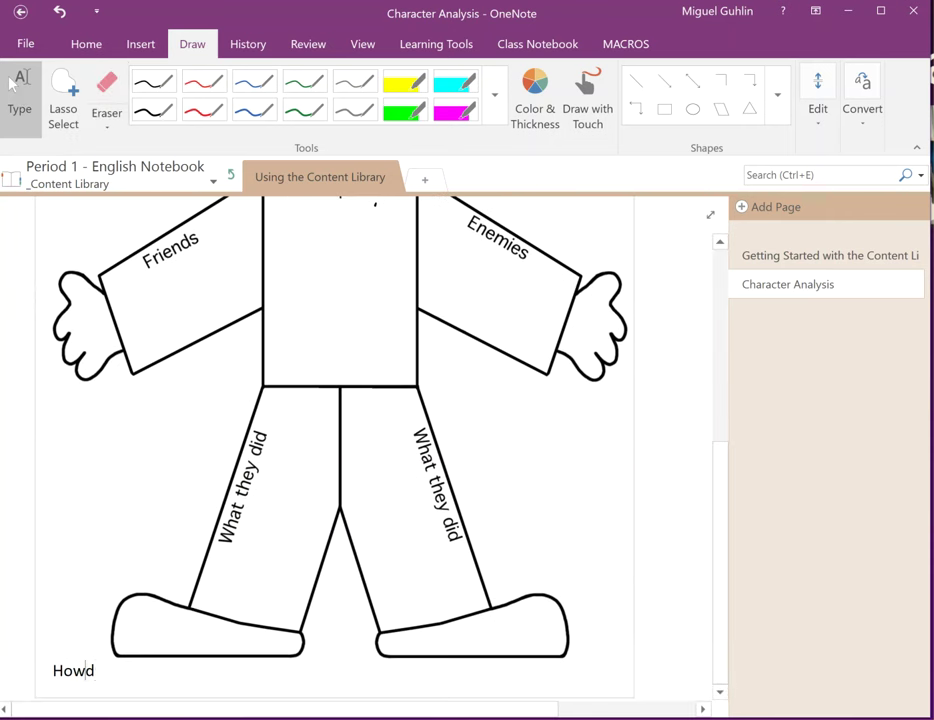
{"action": "scroll", "coordinate": [477, 257], "scroll_direction": "up", "scroll_amount": 4}
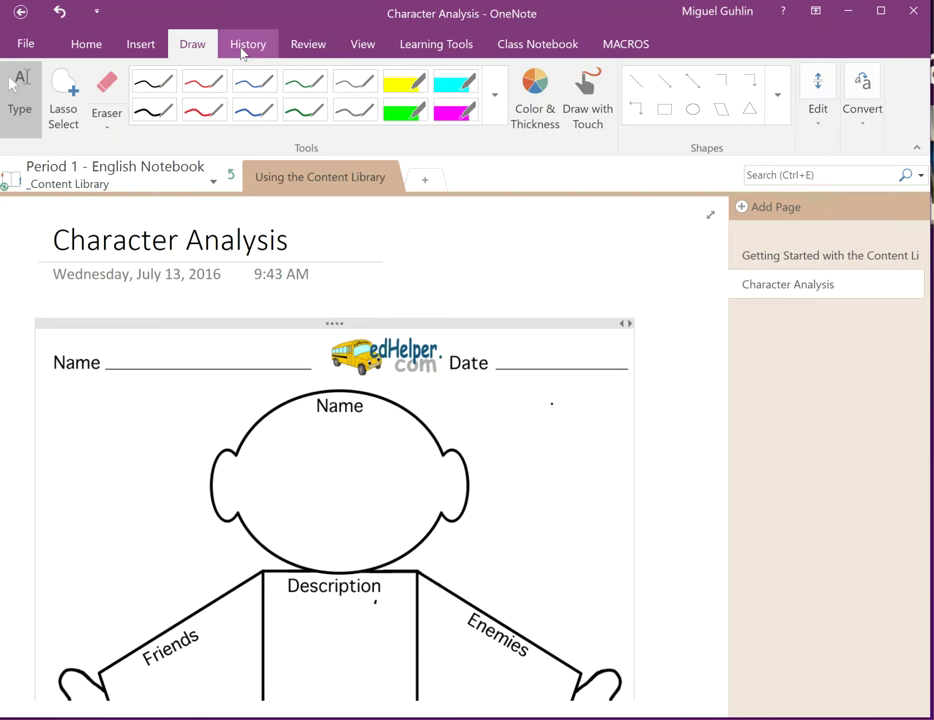
Step: Return to the main notebook's Welcome! page
{"action": "left_click", "coordinate": [230, 175]}
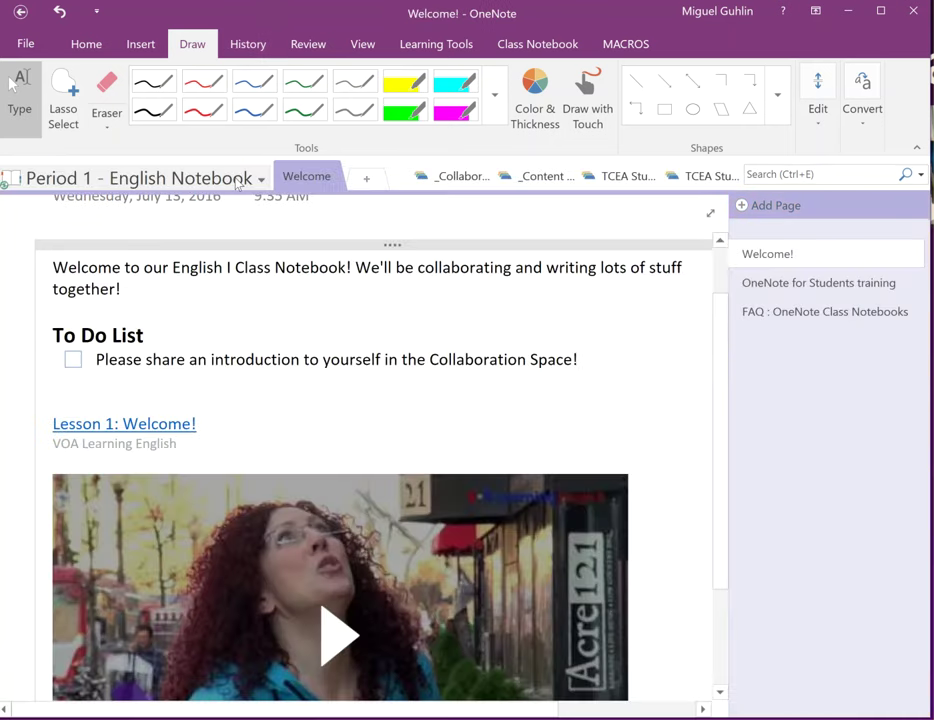
{"action": "scroll", "coordinate": [386, 371], "scroll_direction": "down", "scroll_amount": 1}
{"action": "scroll", "coordinate": [361, 361], "scroll_direction": "up", "scroll_amount": 2}
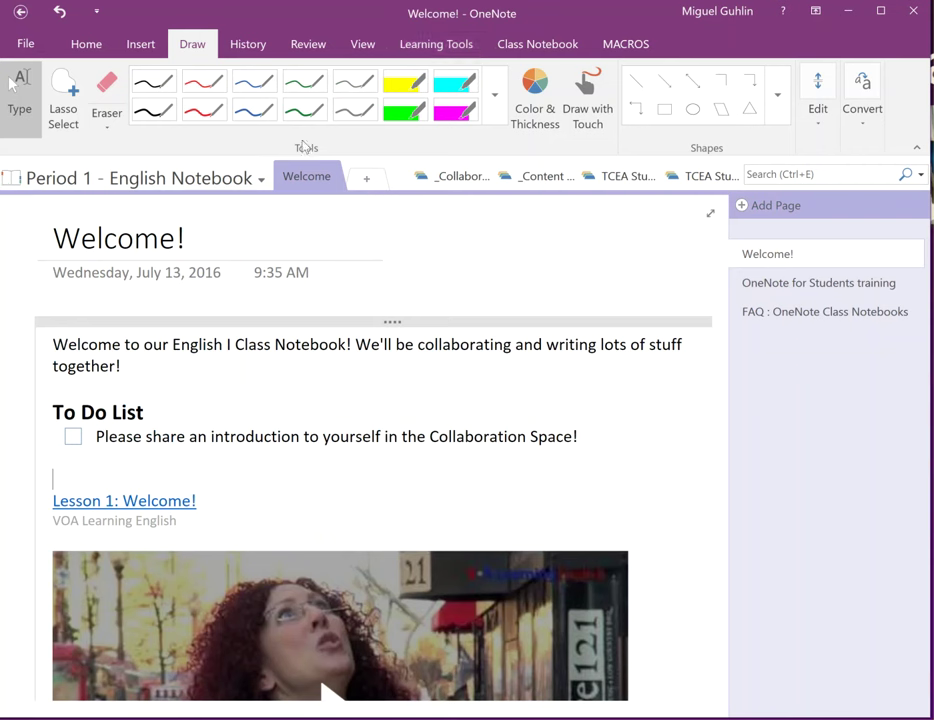
Step: Browse the Insert, Draw, History, Review, View, Learning Tools and Home ribbon tabs
{"action": "left_click", "coordinate": [149, 46]}
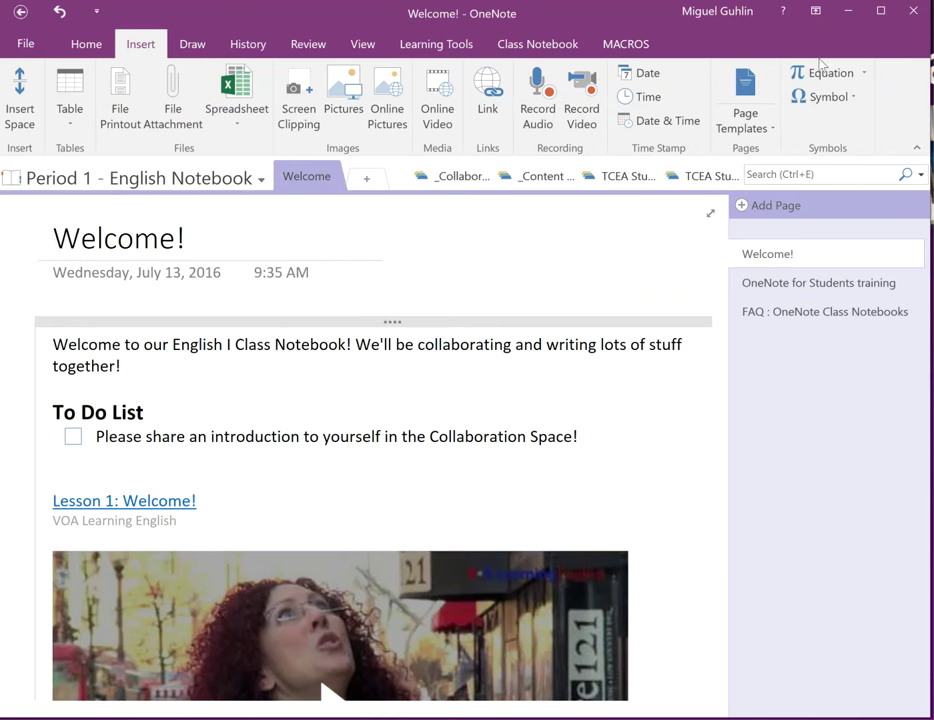
{"action": "left_click", "coordinate": [186, 45]}
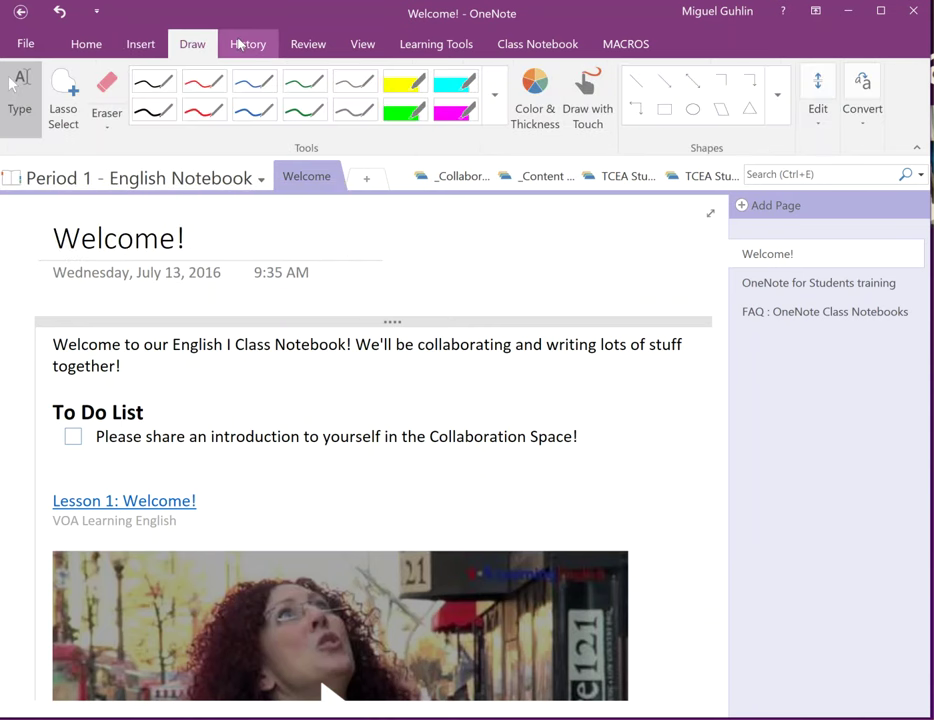
{"action": "left_click", "coordinate": [247, 44]}
{"action": "left_click", "coordinate": [306, 44]}
{"action": "left_click", "coordinate": [362, 45]}
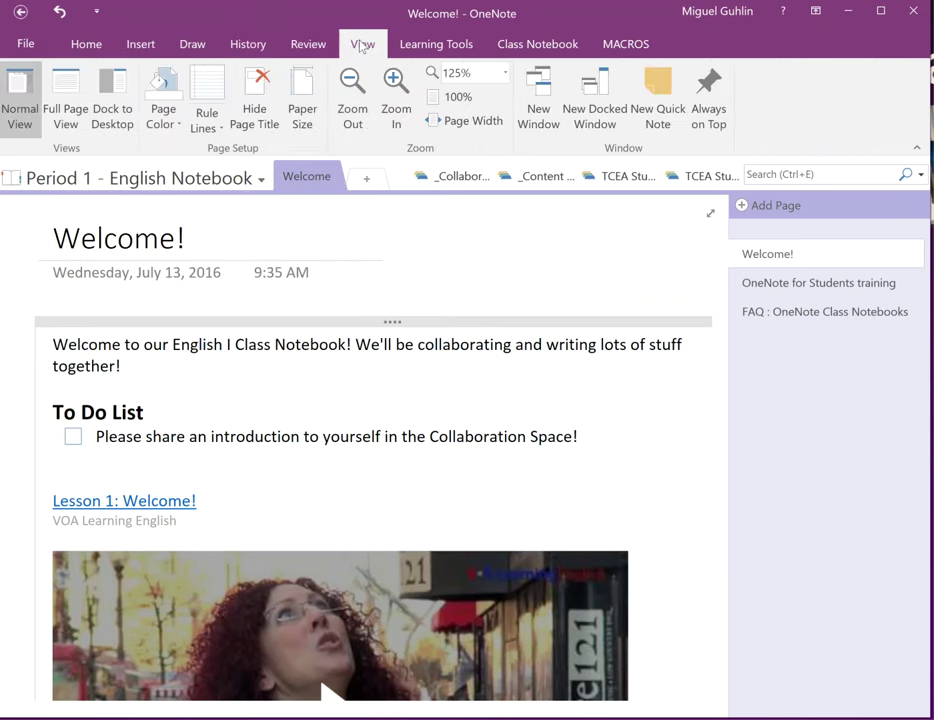
{"action": "left_click", "coordinate": [429, 45]}
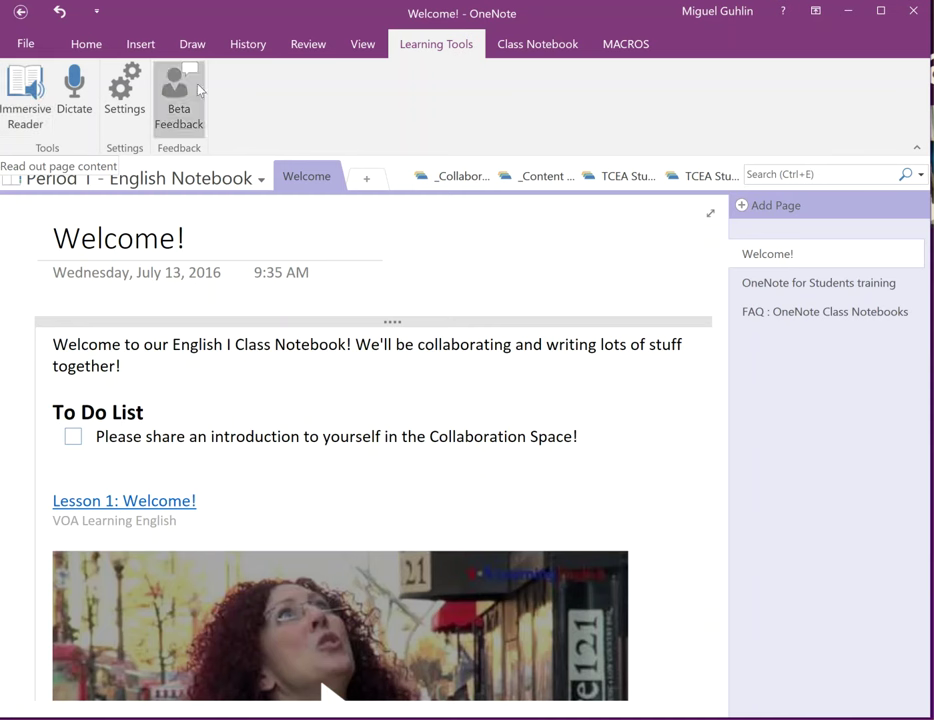
{"action": "left_click", "coordinate": [86, 44]}
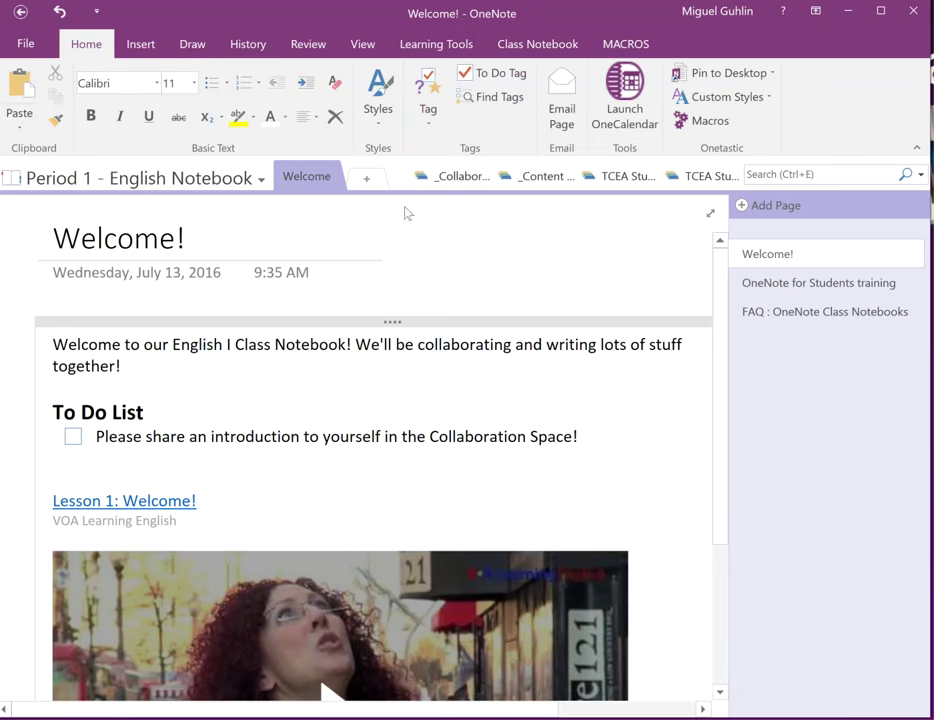
Step: Add Week 1 and Week 2 sections to the Collaboration Space
{"action": "left_click", "coordinate": [453, 177]}
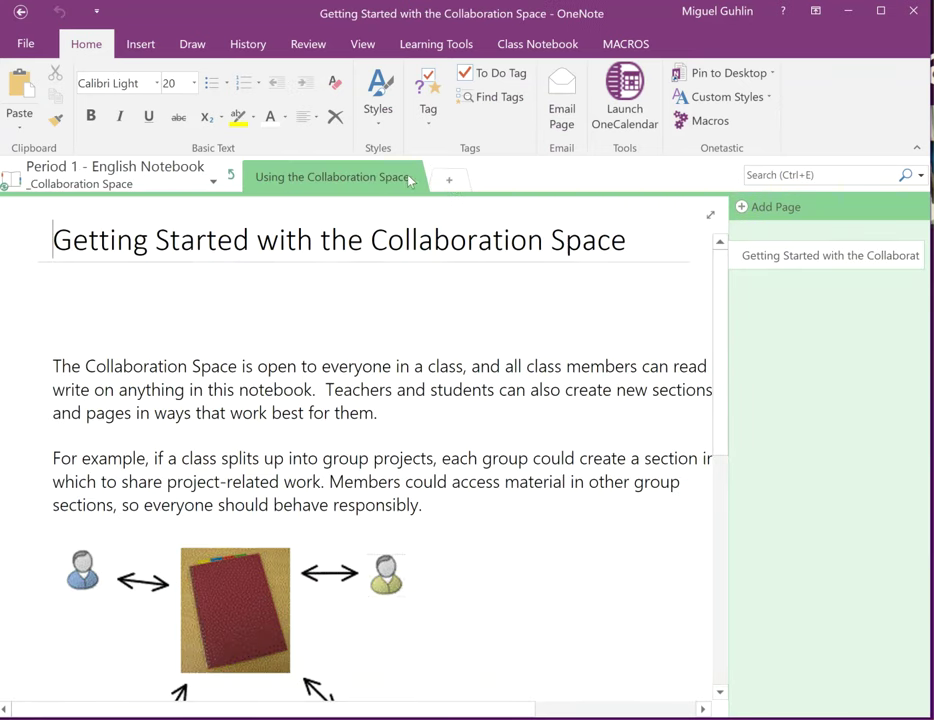
{"action": "left_click", "coordinate": [234, 178]}
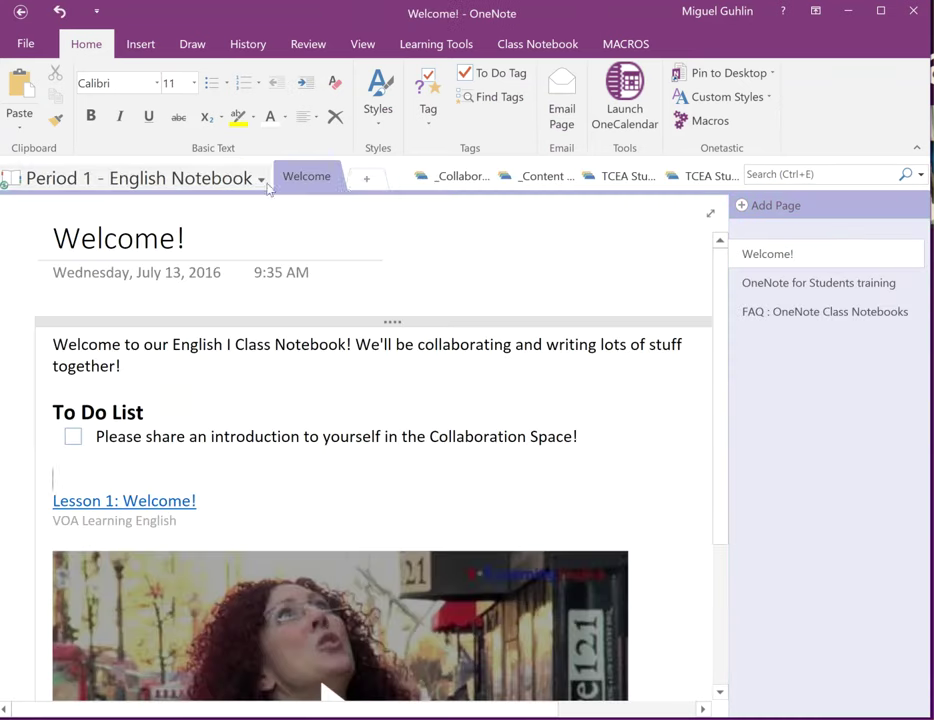
{"action": "left_click", "coordinate": [461, 182]}
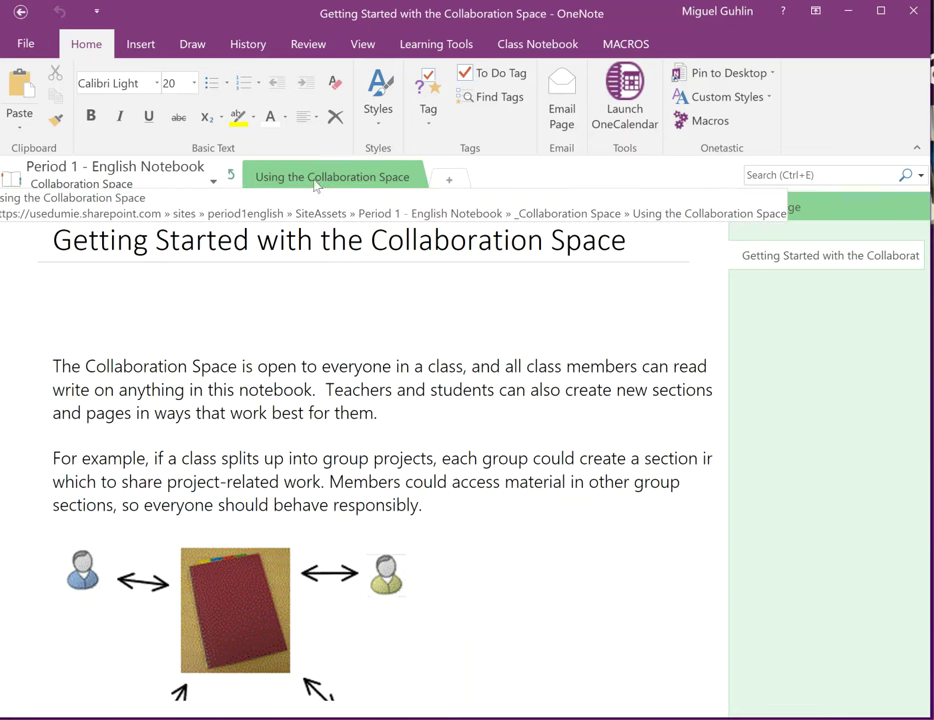
{"action": "left_click", "coordinate": [446, 179]}
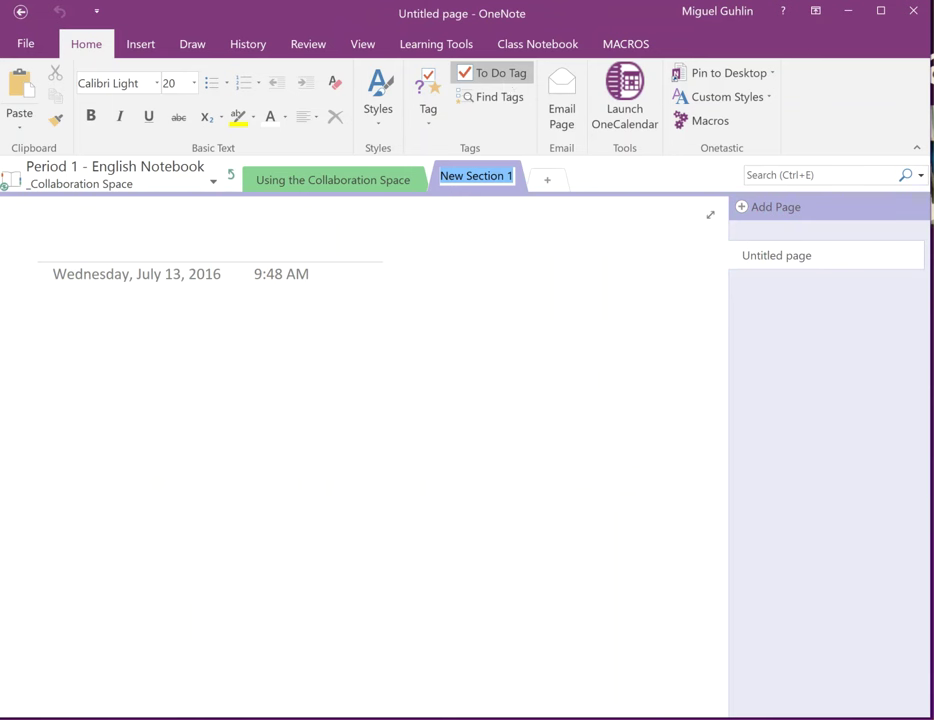
{"action": "type", "text": "Week 1"}
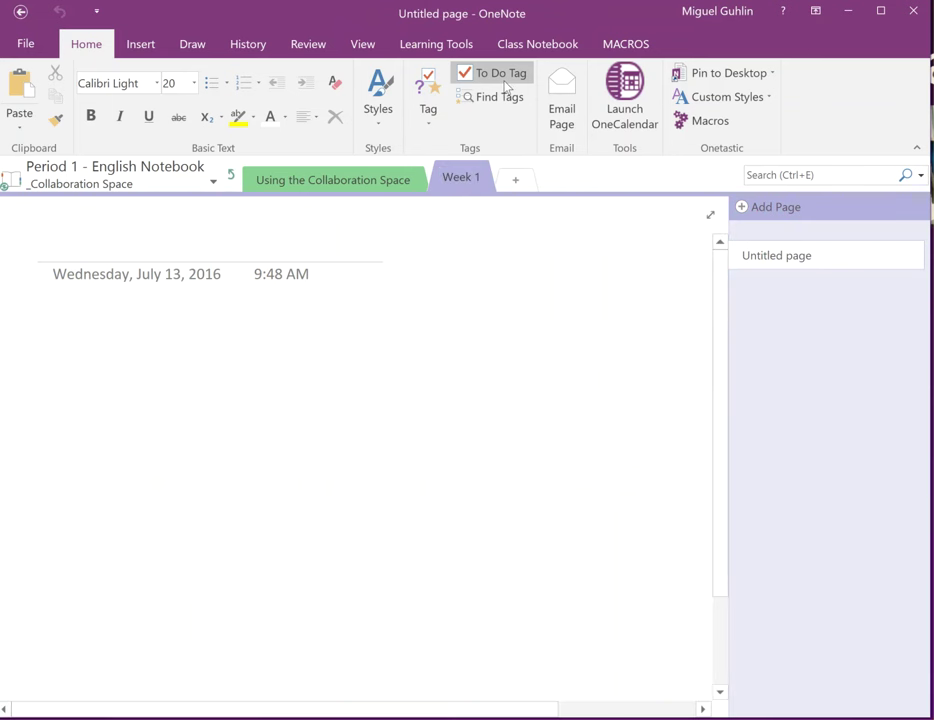
{"action": "key", "text": "Return"}
{"action": "left_click", "coordinate": [518, 178]}
{"action": "type", "text": "Week 2"}
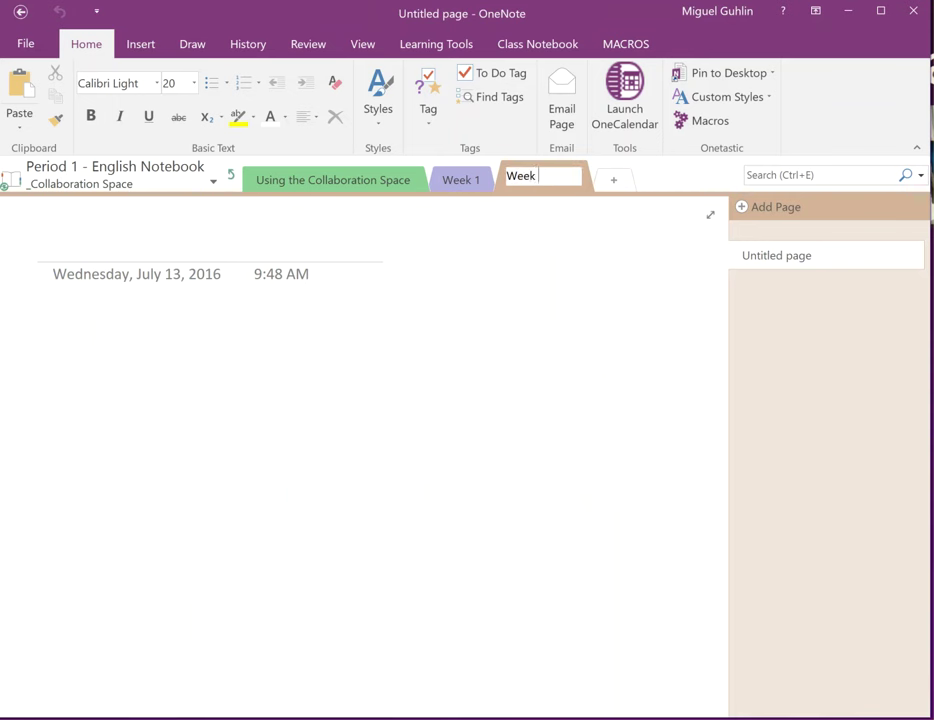
{"action": "key", "text": "Return"}
Step: Delete the Using the Collaboration Space section to Deleted Notes
{"action": "right_click", "coordinate": [375, 183]}
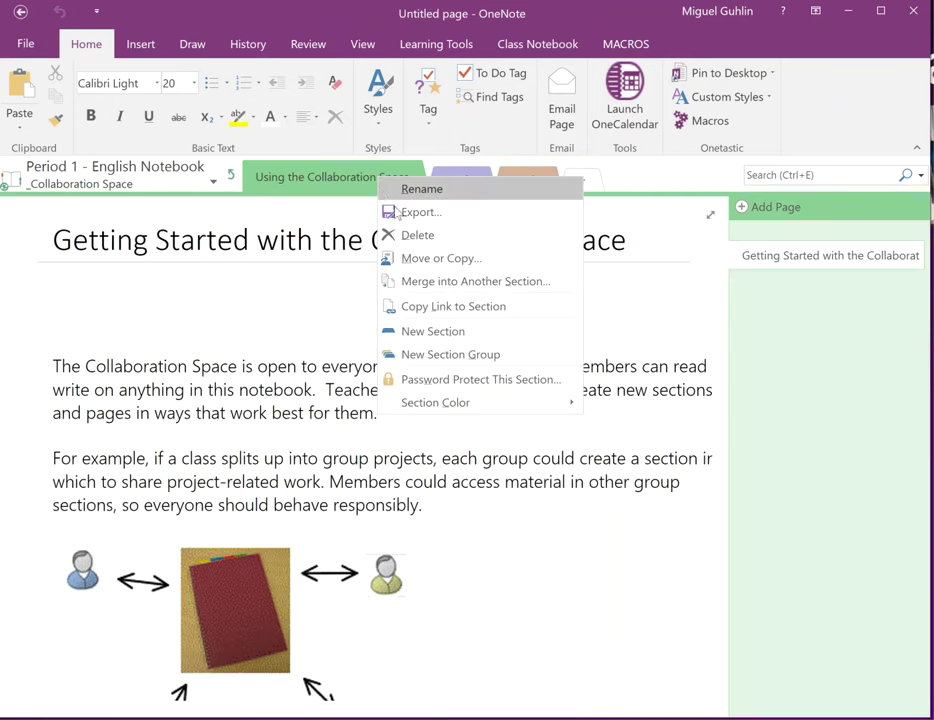
{"action": "left_click", "coordinate": [382, 234]}
{"action": "left_click", "coordinate": [538, 430]}
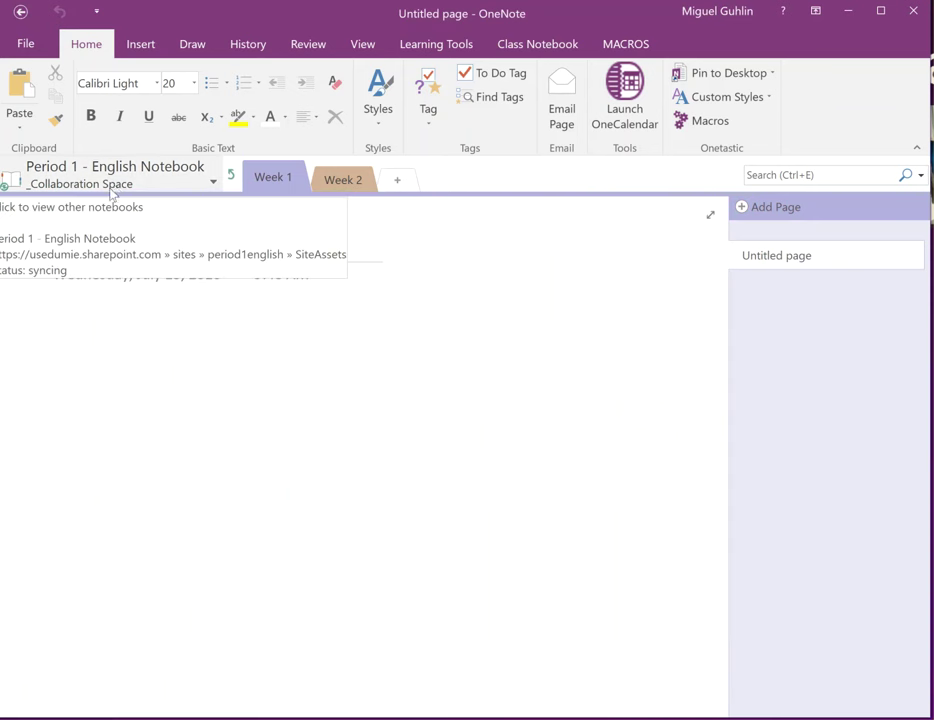
Step: Add a third section named Week 3, then go up to the notebook's top level
{"action": "left_click", "coordinate": [399, 180]}
{"action": "key", "text": "Return"}
{"action": "type", "text": "W"}
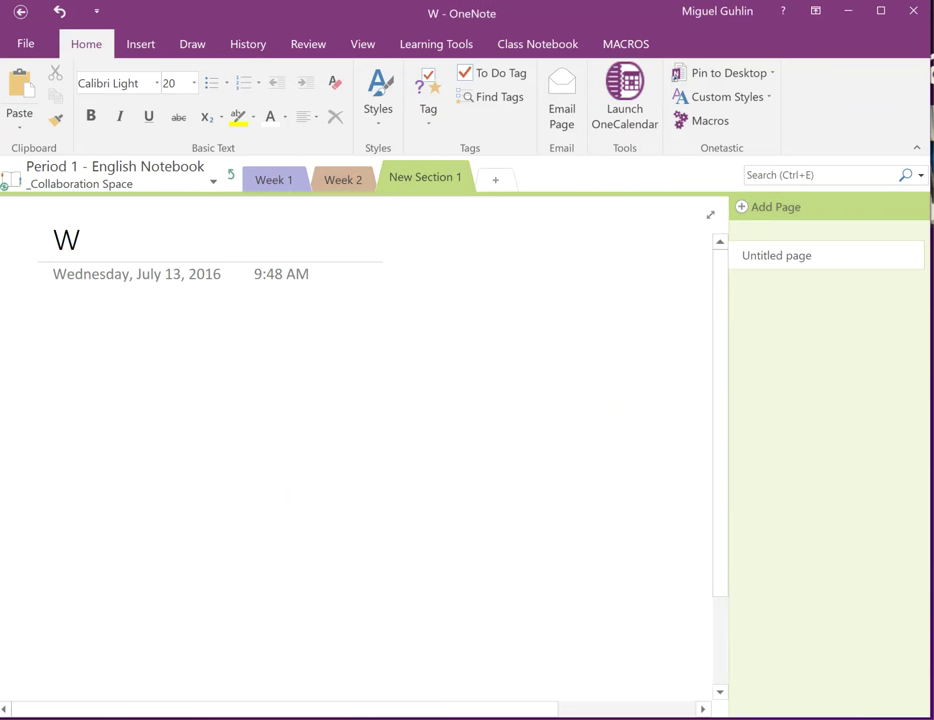
{"action": "right_click", "coordinate": [417, 183]}
{"action": "left_click", "coordinate": [435, 192]}
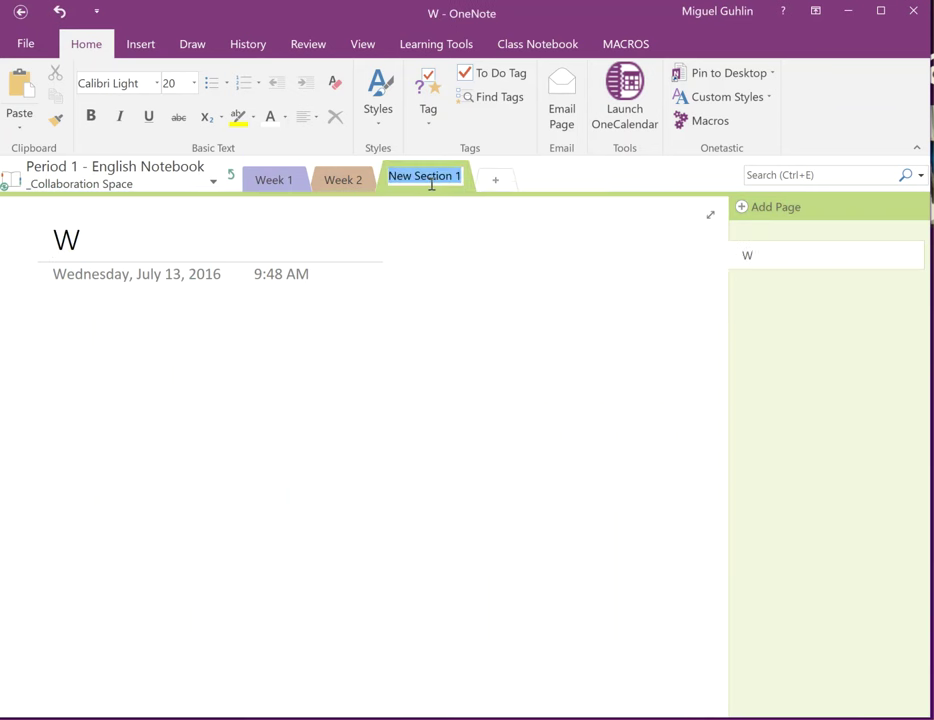
{"action": "type", "text": "Week 3"}
{"action": "key", "text": "Return"}
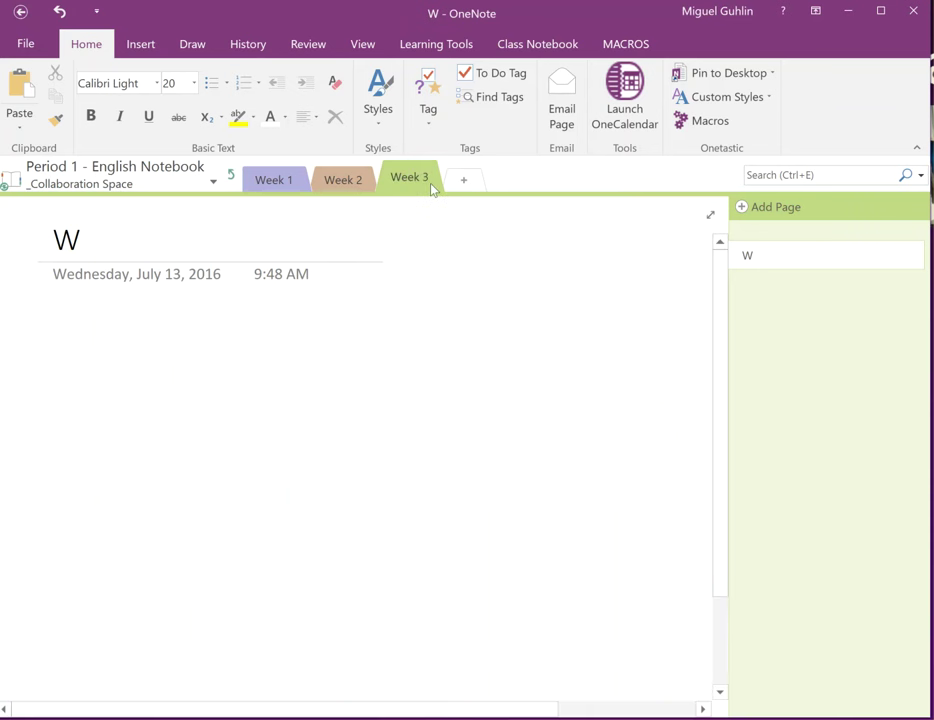
{"action": "left_click", "coordinate": [232, 179]}
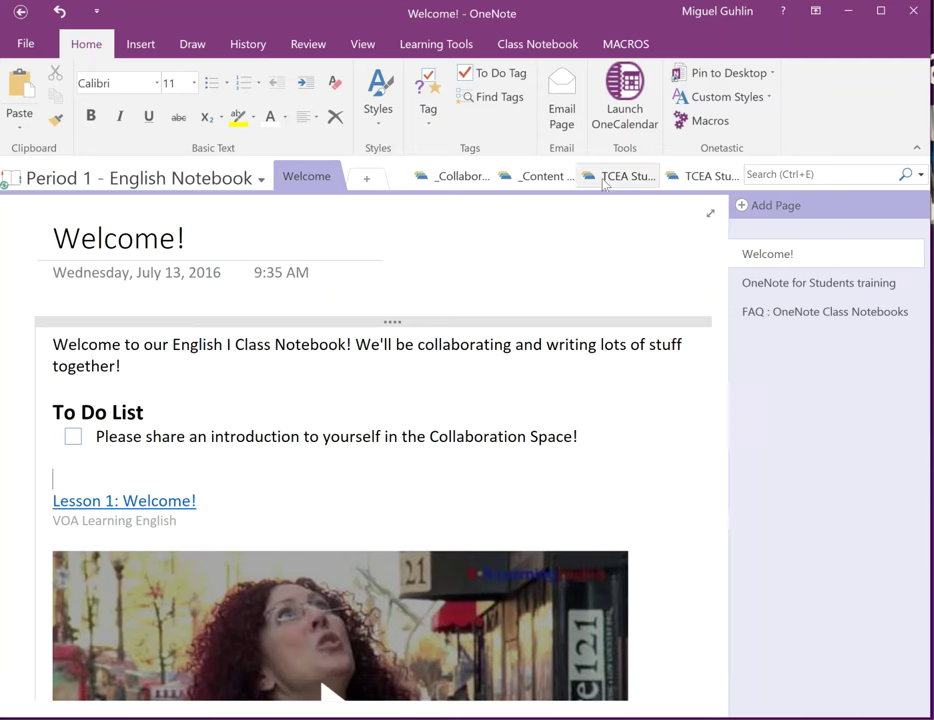
{"action": "left_click", "coordinate": [545, 178]}
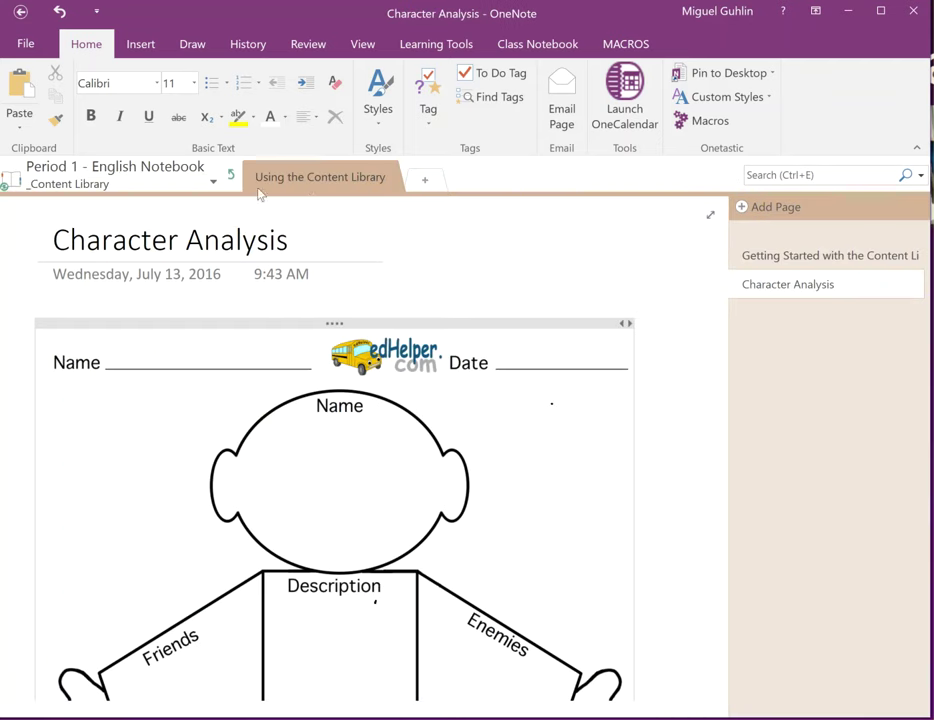
Step: Rename the Using the Content Library section to Week 1 - Introductions
{"action": "right_click", "coordinate": [326, 181]}
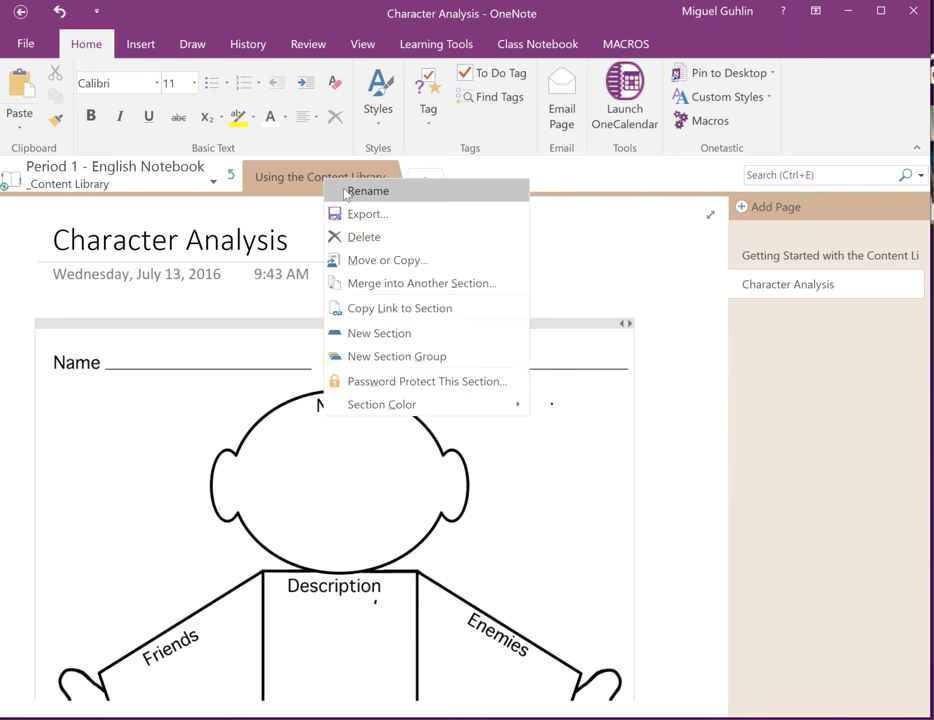
{"action": "left_click", "coordinate": [350, 190]}
{"action": "type", "text": "Week 1 - Intr"}
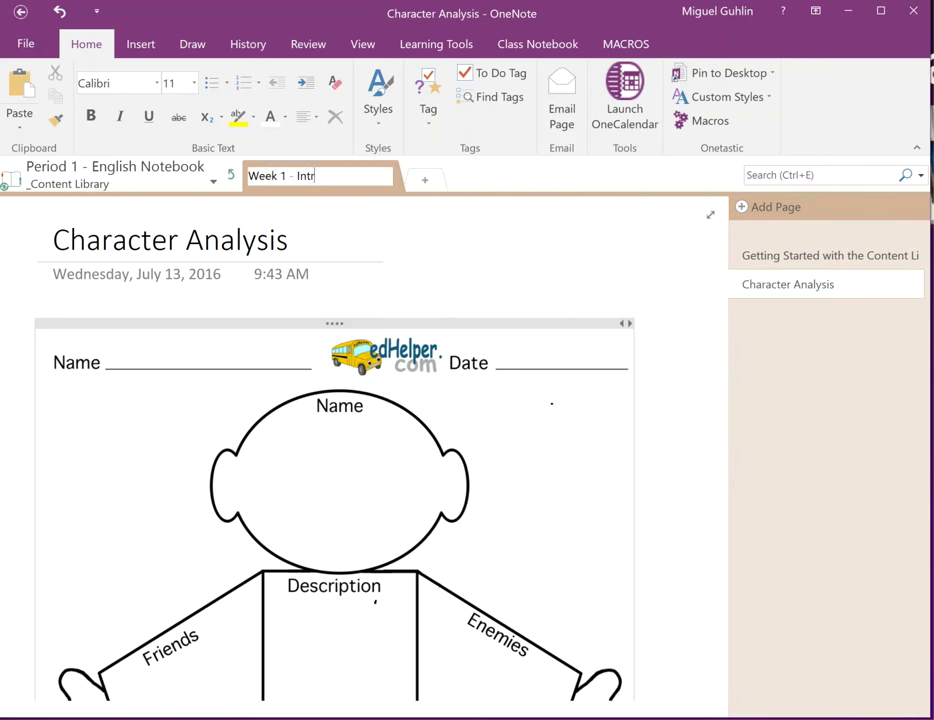
{"action": "type", "text": "oductions"}
{"action": "key", "text": "Return"}
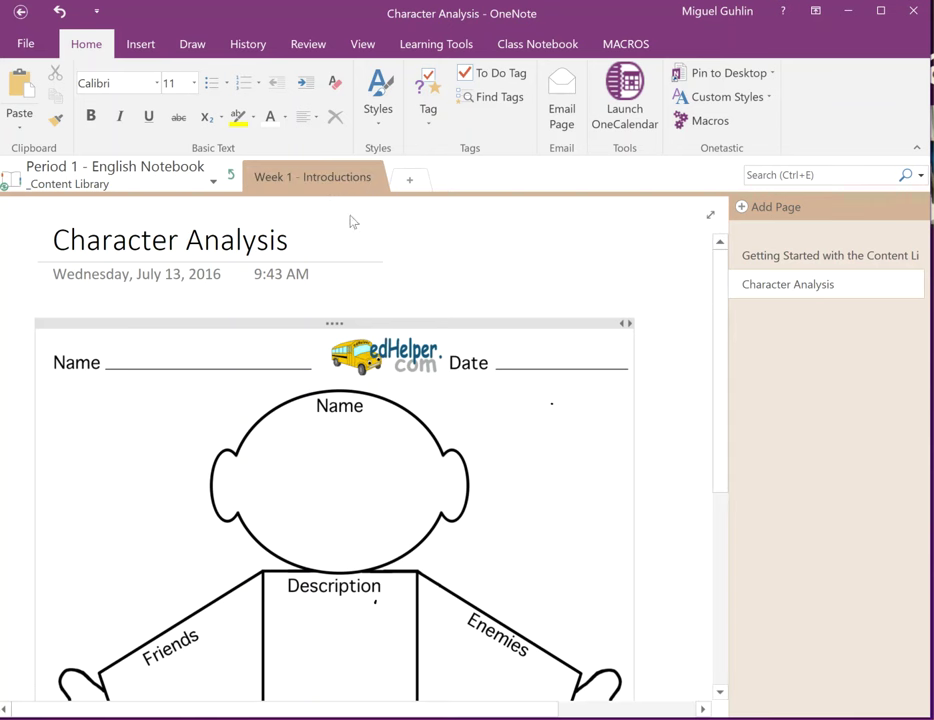
Step: Add sections Week 2 - Project 1 and Week 3 - Project 2 after it
{"action": "left_click", "coordinate": [409, 180]}
{"action": "type", "text": "We"}
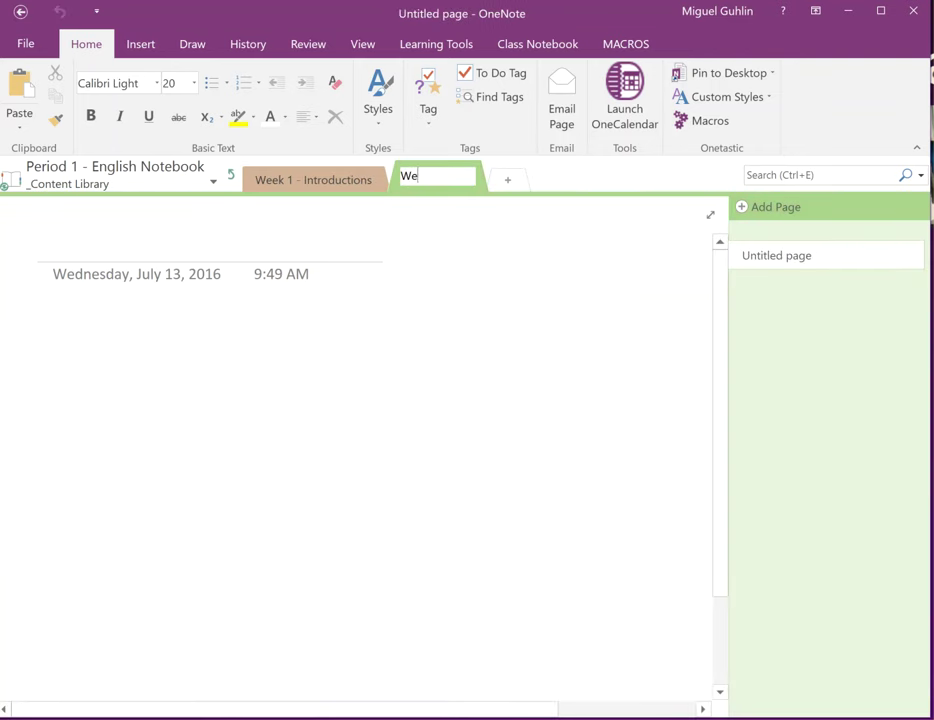
{"action": "type", "text": "ek 2 - Project 1"}
{"action": "key", "text": "Return"}
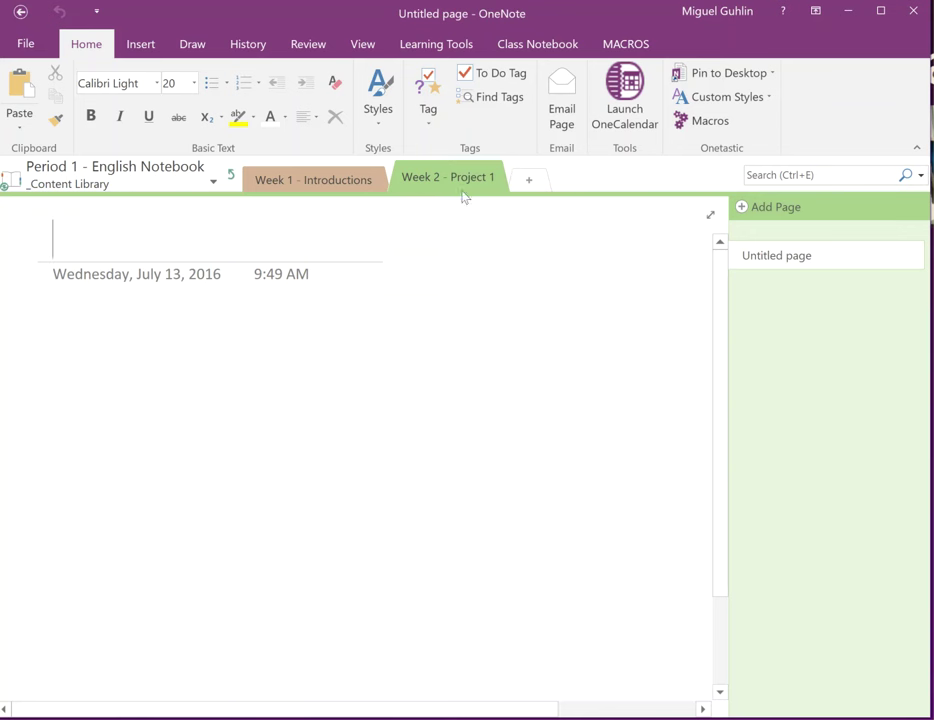
{"action": "left_click", "coordinate": [530, 180]}
{"action": "type", "text": "Week 3"}
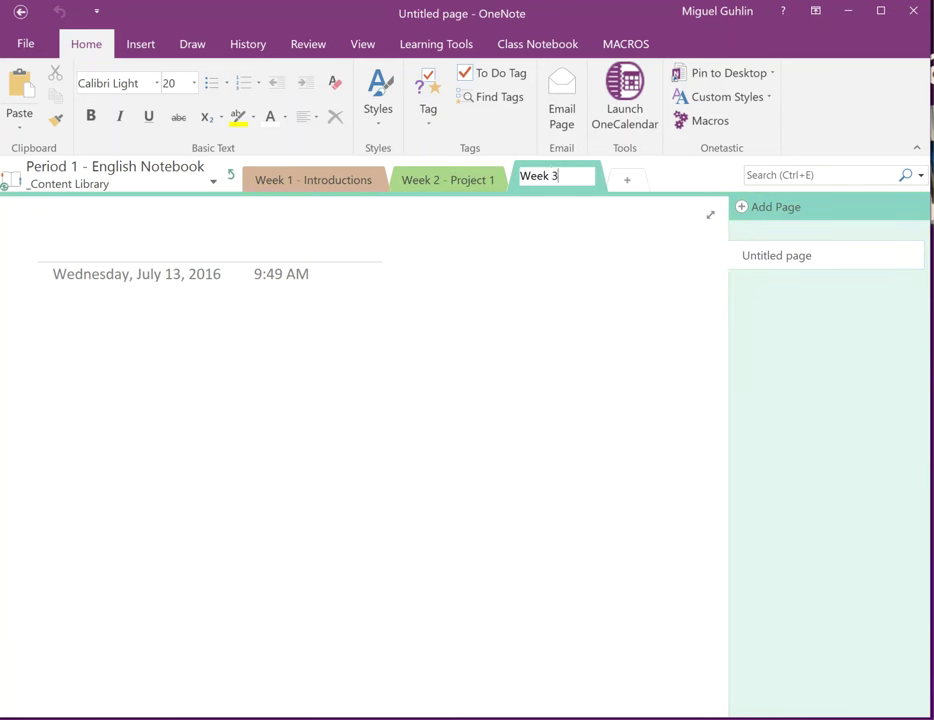
{"action": "type", "text": " - Project 2"}
{"action": "key", "text": "Return"}
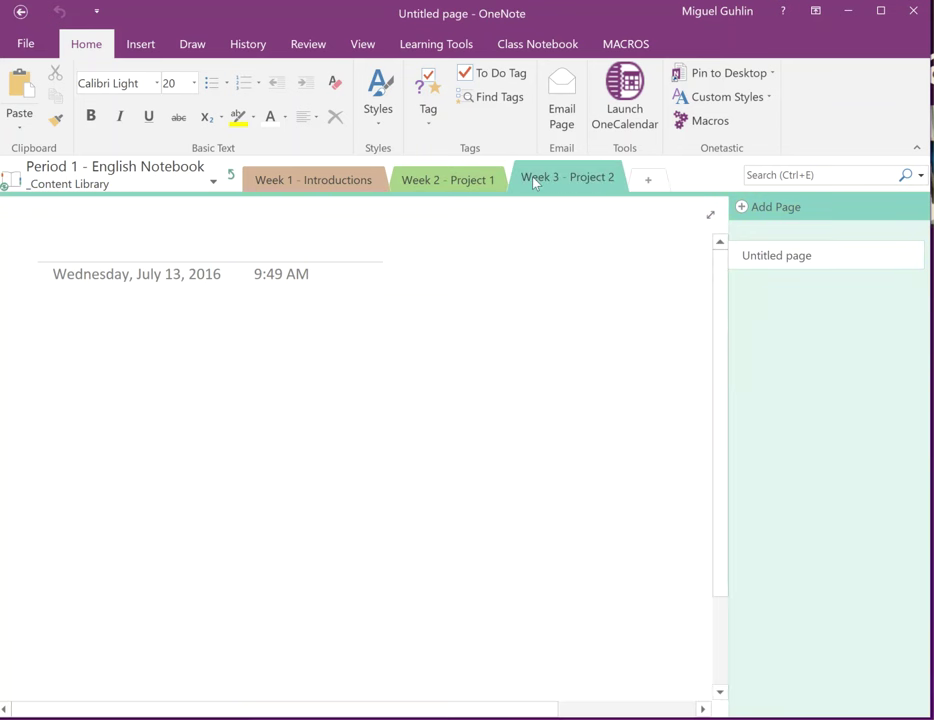
{"action": "left_click", "coordinate": [340, 182]}
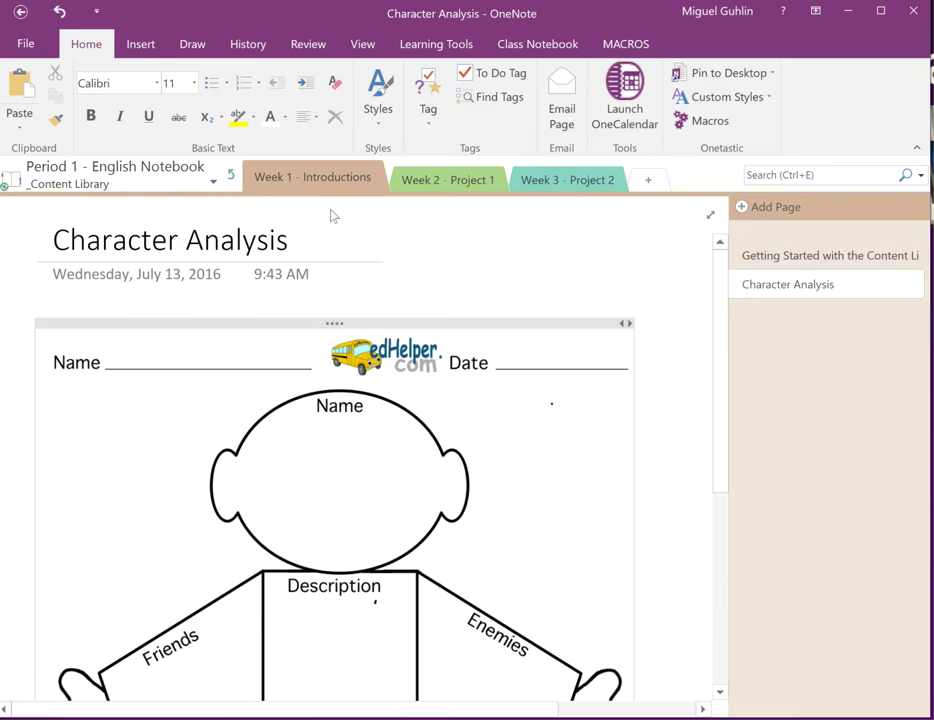
Step: Look through a student's Handouts and Assignments sections, then return to the notebook's top level
{"action": "left_click", "coordinate": [231, 175]}
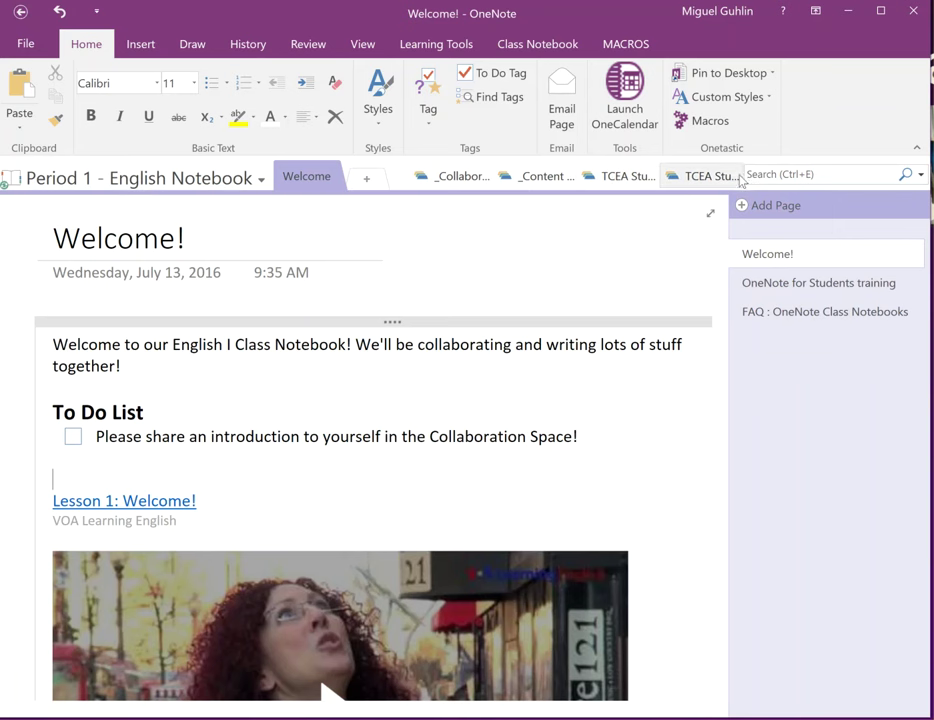
{"action": "left_click", "coordinate": [624, 178]}
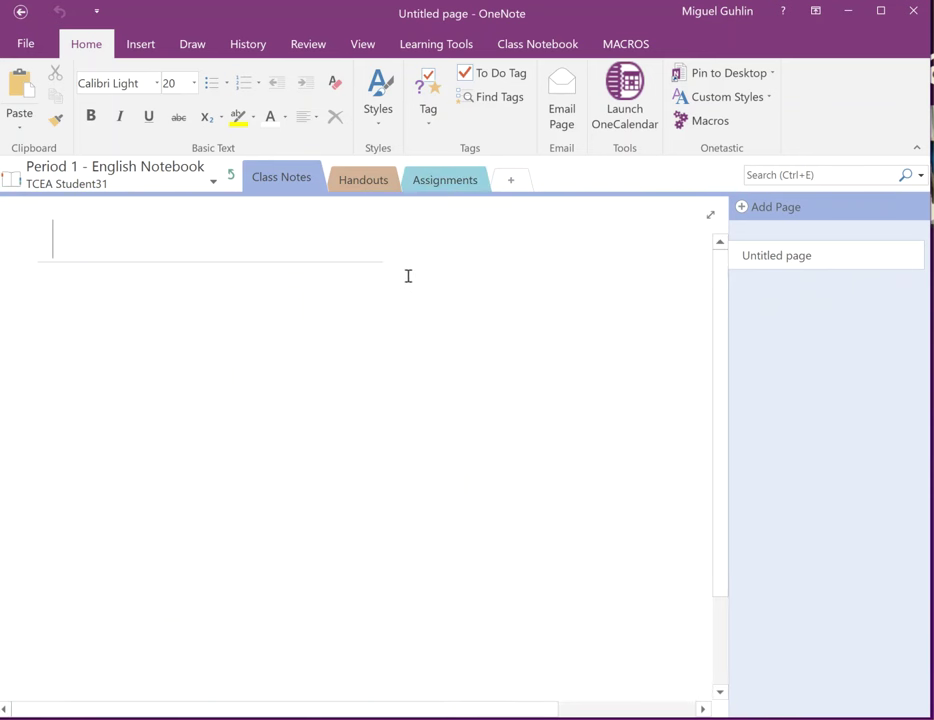
{"action": "left_click", "coordinate": [369, 179]}
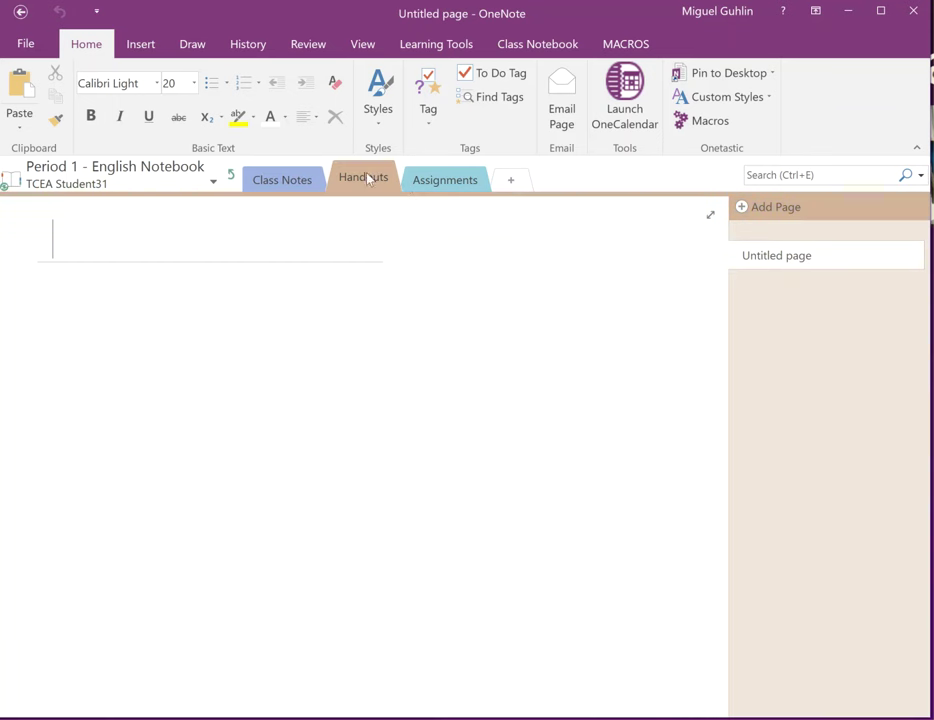
{"action": "left_click", "coordinate": [430, 182]}
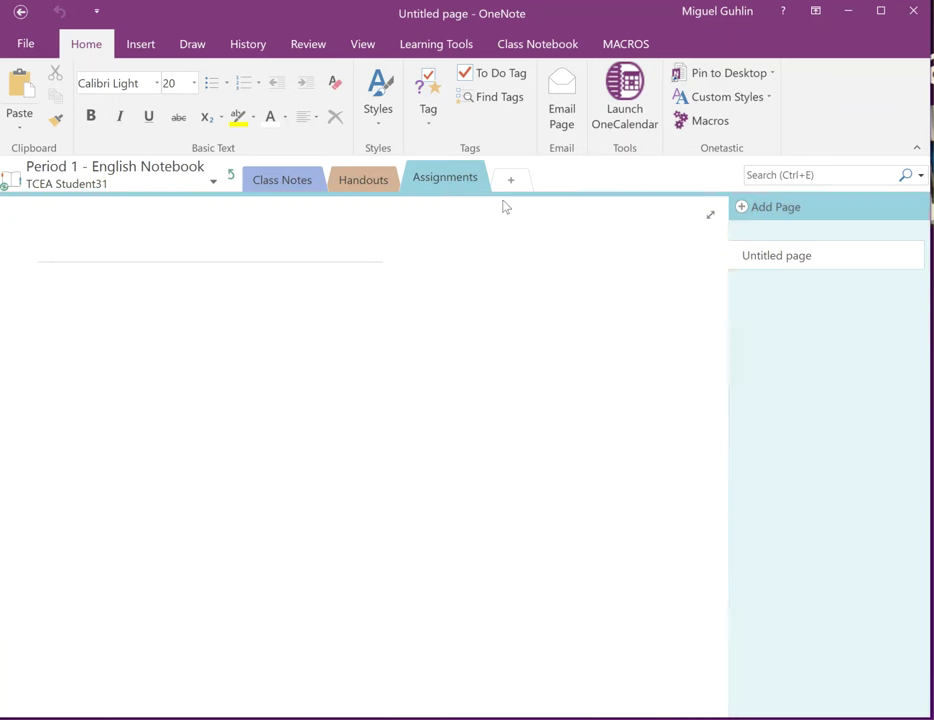
{"action": "left_click", "coordinate": [283, 180]}
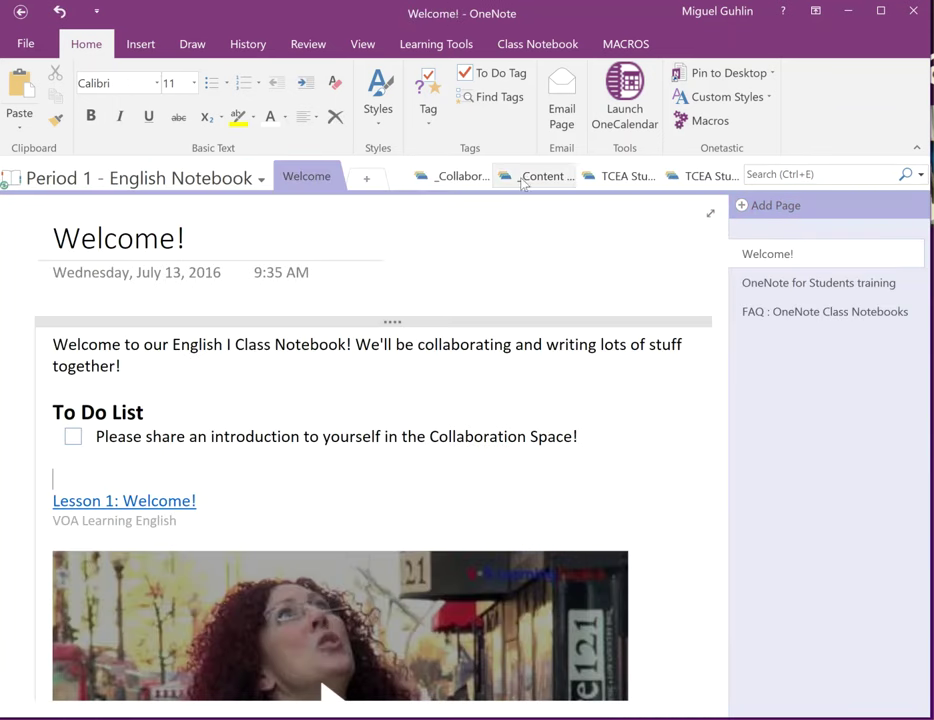
Step: In the Content Library's Week 1 - Introductions section, delete the Getting Started with the Content Library page
{"action": "left_click", "coordinate": [522, 178]}
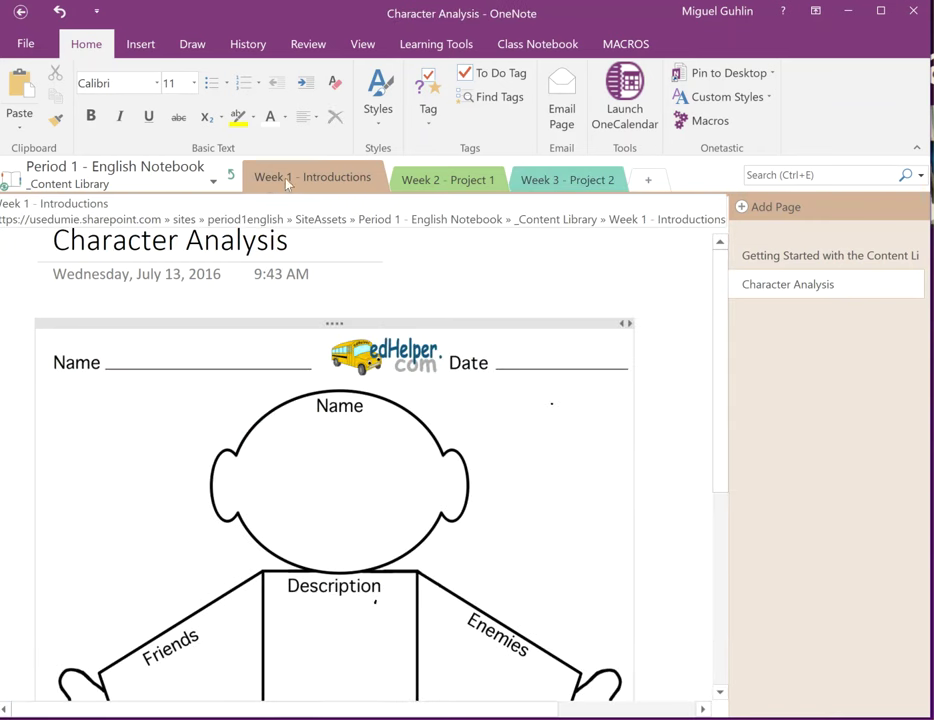
{"action": "right_click", "coordinate": [291, 183]}
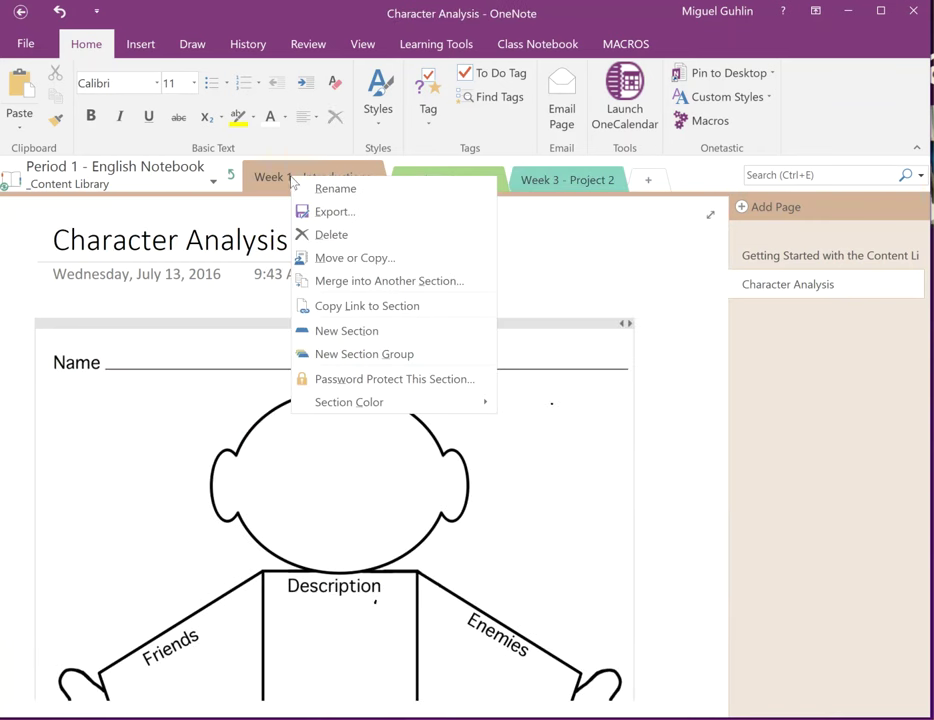
{"action": "left_click", "coordinate": [270, 180]}
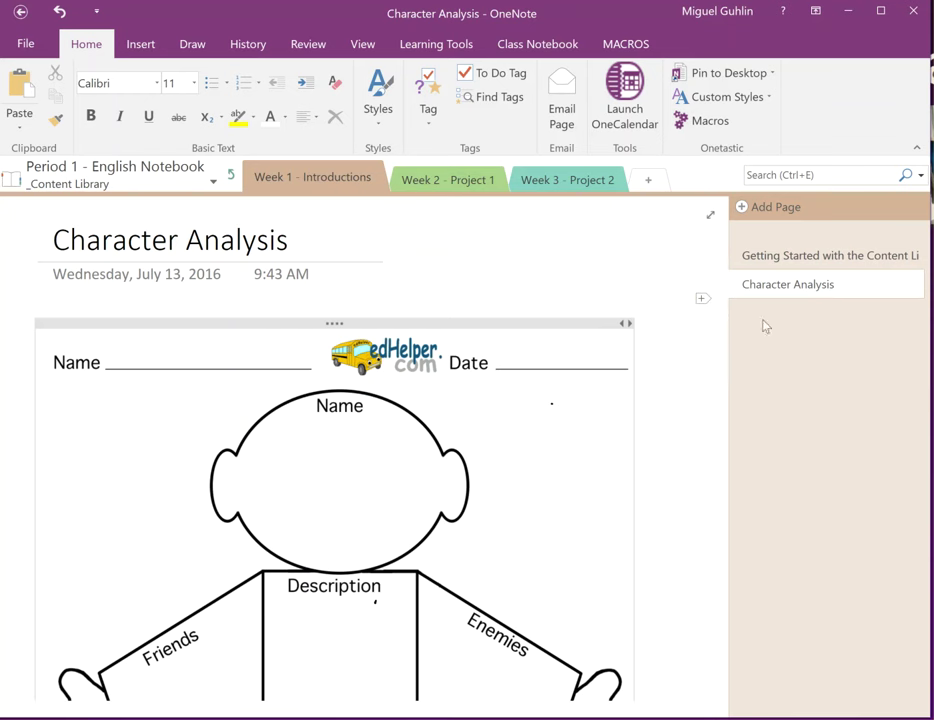
{"action": "left_click", "coordinate": [782, 259]}
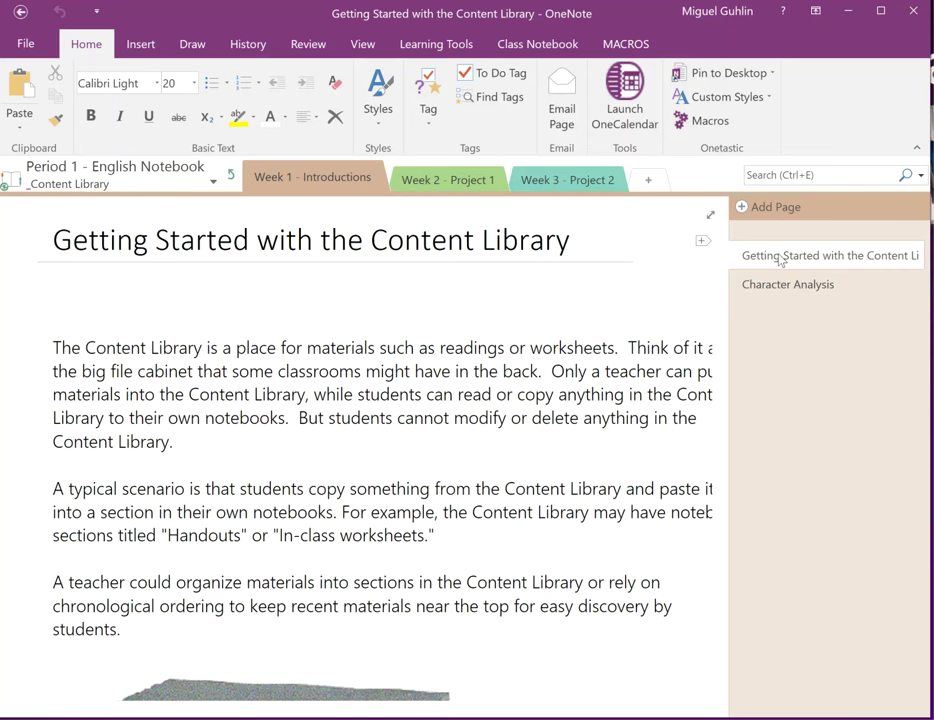
{"action": "right_click", "coordinate": [782, 259]}
{"action": "left_click", "coordinate": [797, 289]}
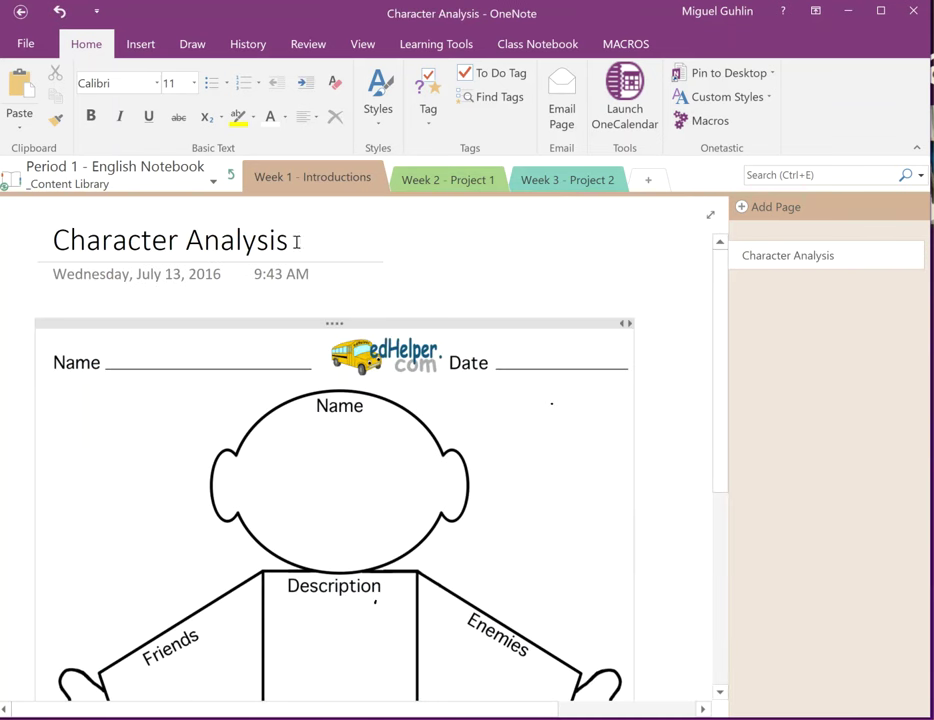
Step: Retitle the Character Analysis page as 'Introduce Yourself'
{"action": "left_click_drag", "start_coordinate": [292, 242], "coordinate": [46, 239]}
{"action": "type", "text": "Int"}
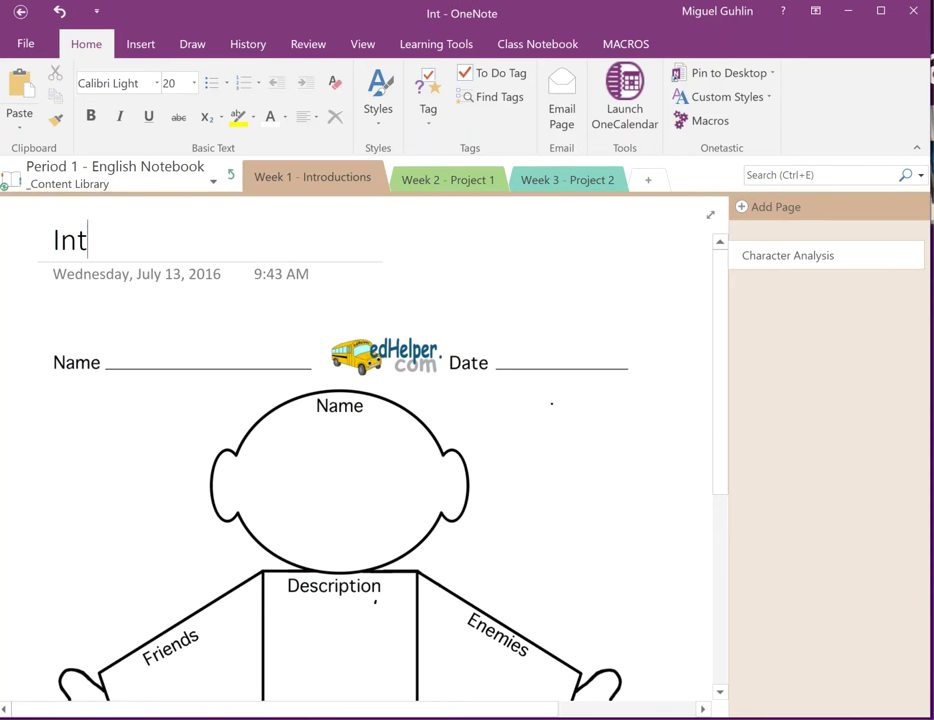
{"action": "type", "text": "roduce Yourself"}
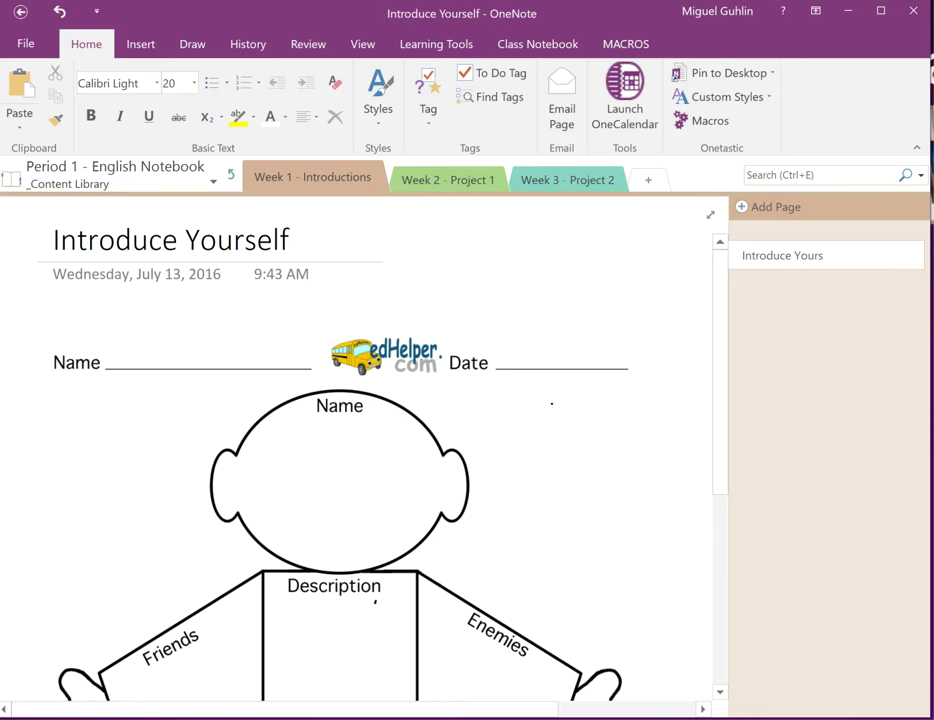
{"action": "scroll", "coordinate": [338, 309], "scroll_direction": "down", "scroll_amount": 2}
{"action": "scroll", "coordinate": [383, 336], "scroll_direction": "up", "scroll_amount": 2}
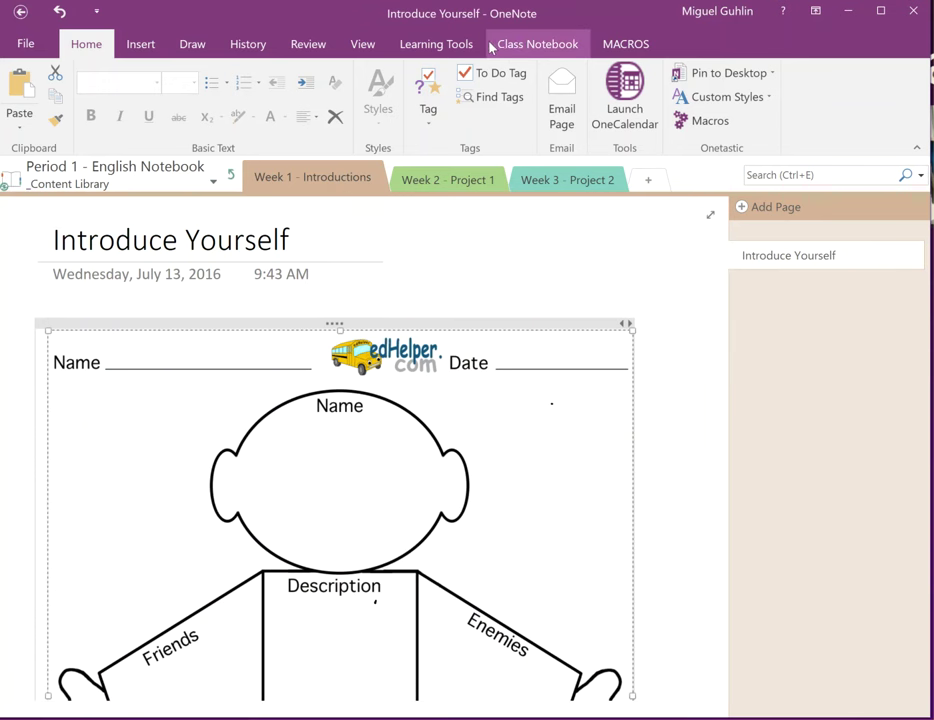
{"action": "left_click", "coordinate": [556, 48]}
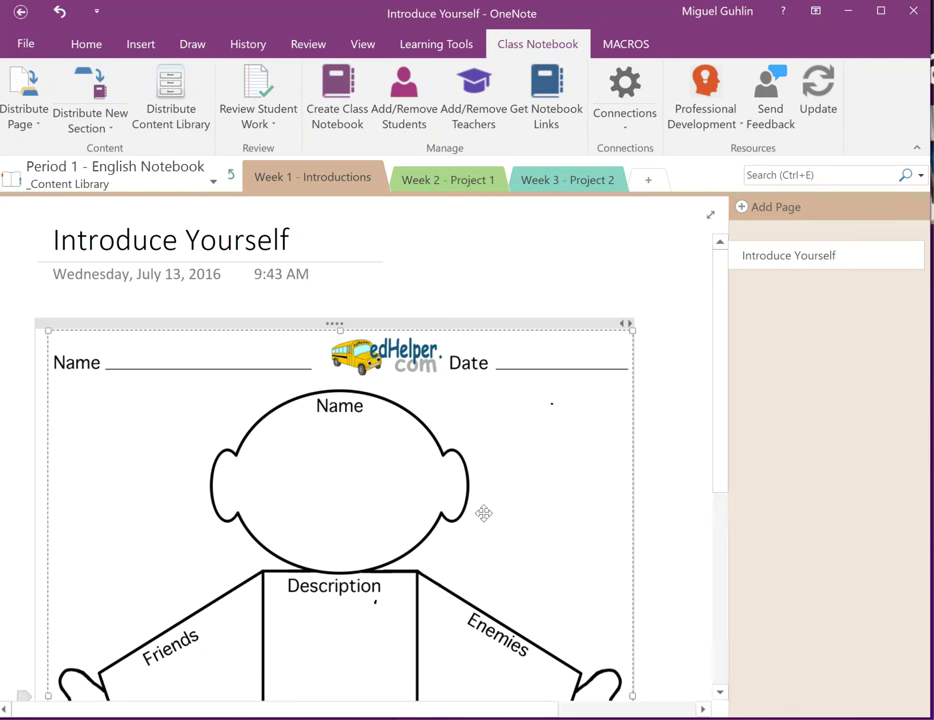
{"action": "left_click", "coordinate": [108, 123]}
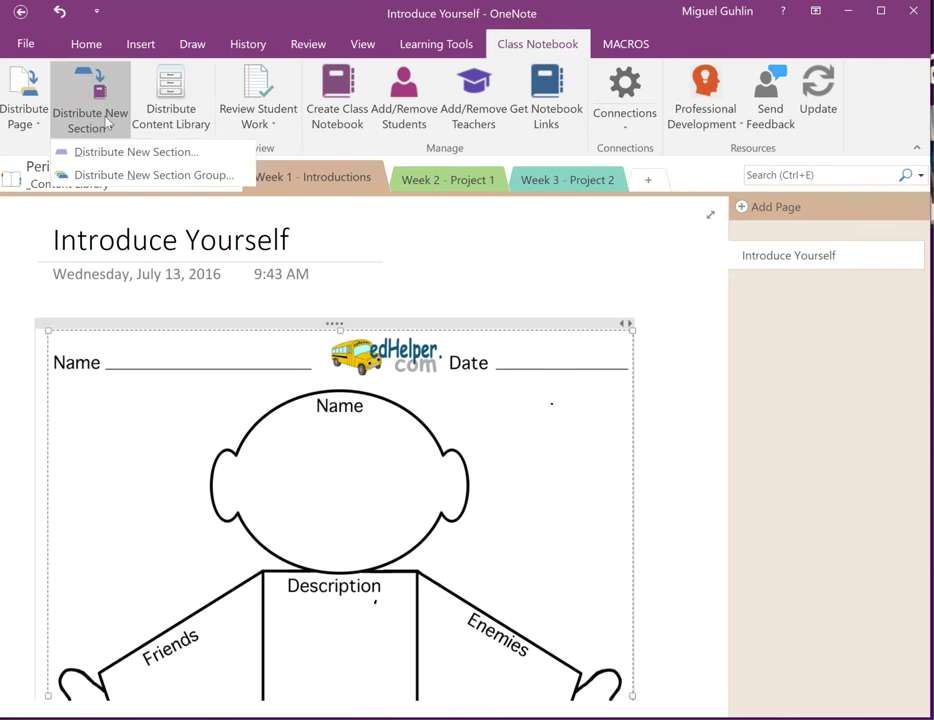
{"action": "left_click", "coordinate": [165, 153]}
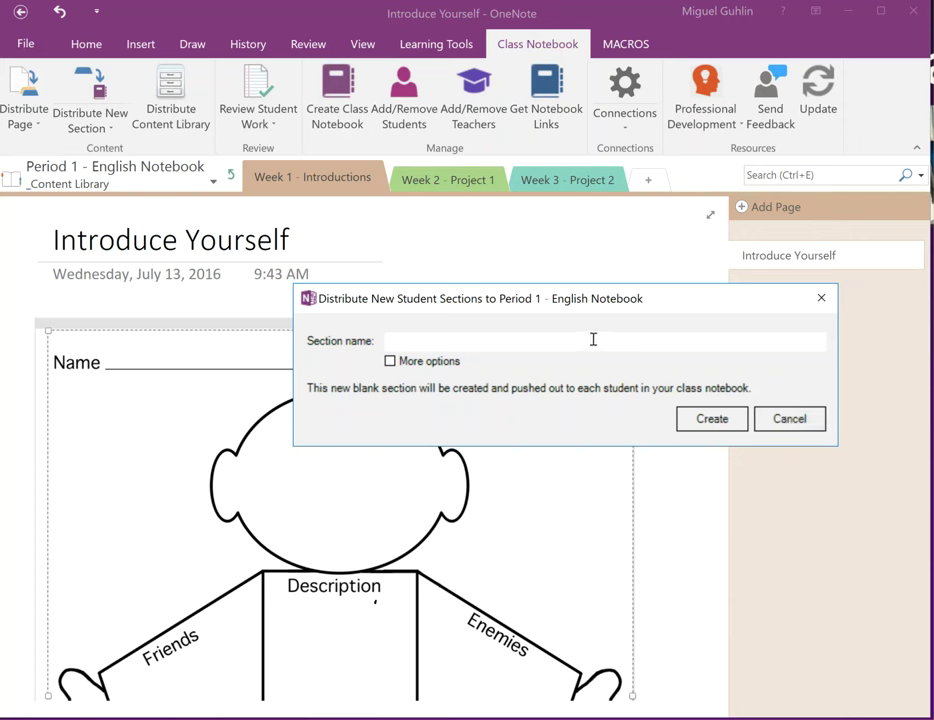
{"action": "left_click", "coordinate": [788, 419]}
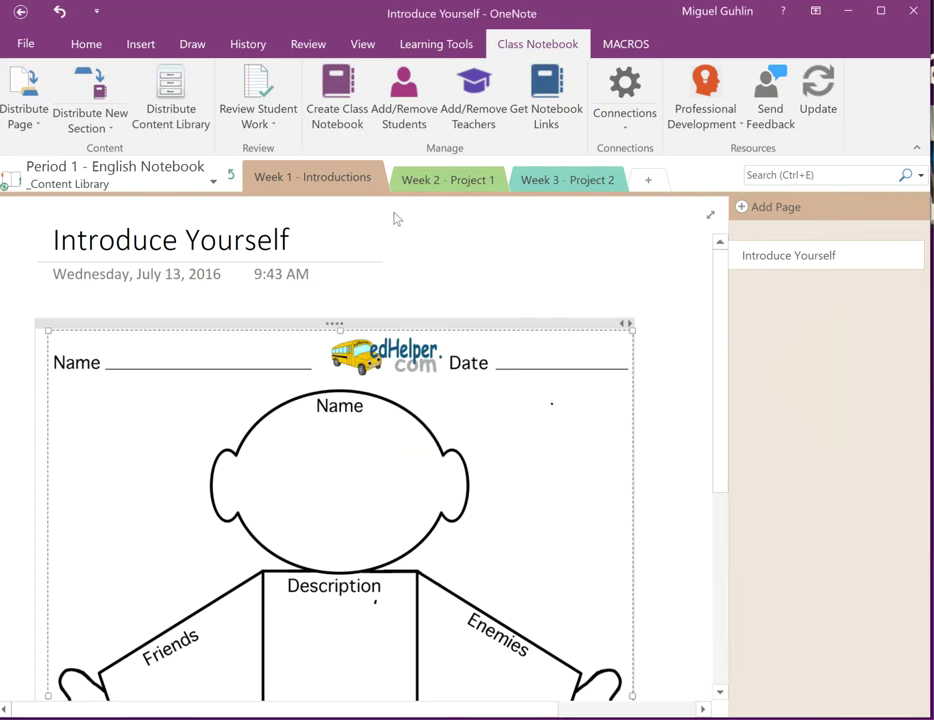
{"action": "right_click", "coordinate": [337, 184]}
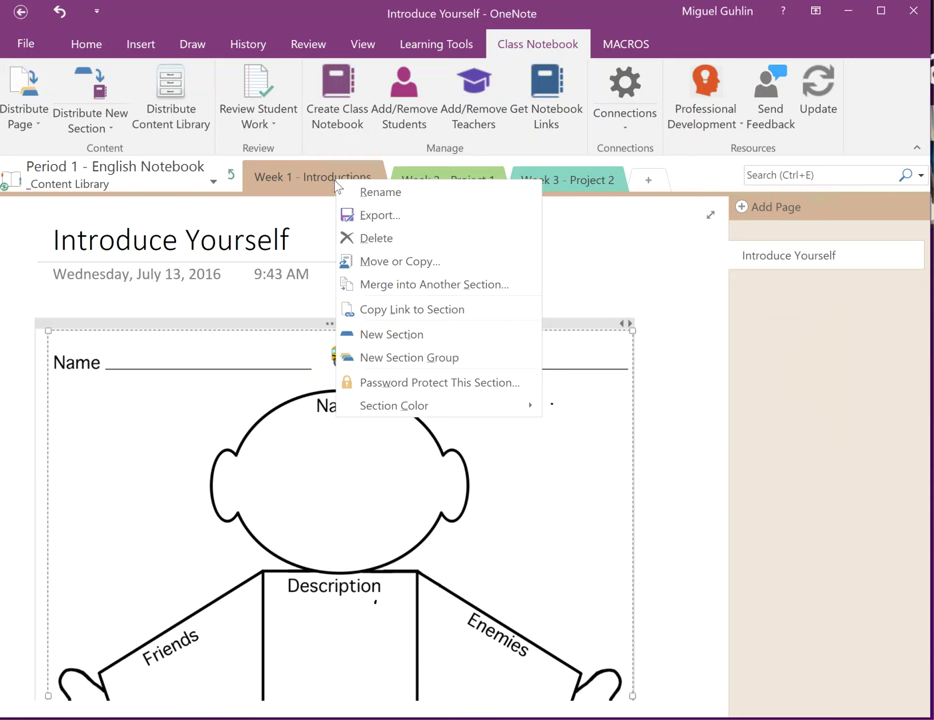
{"action": "left_click", "coordinate": [278, 183]}
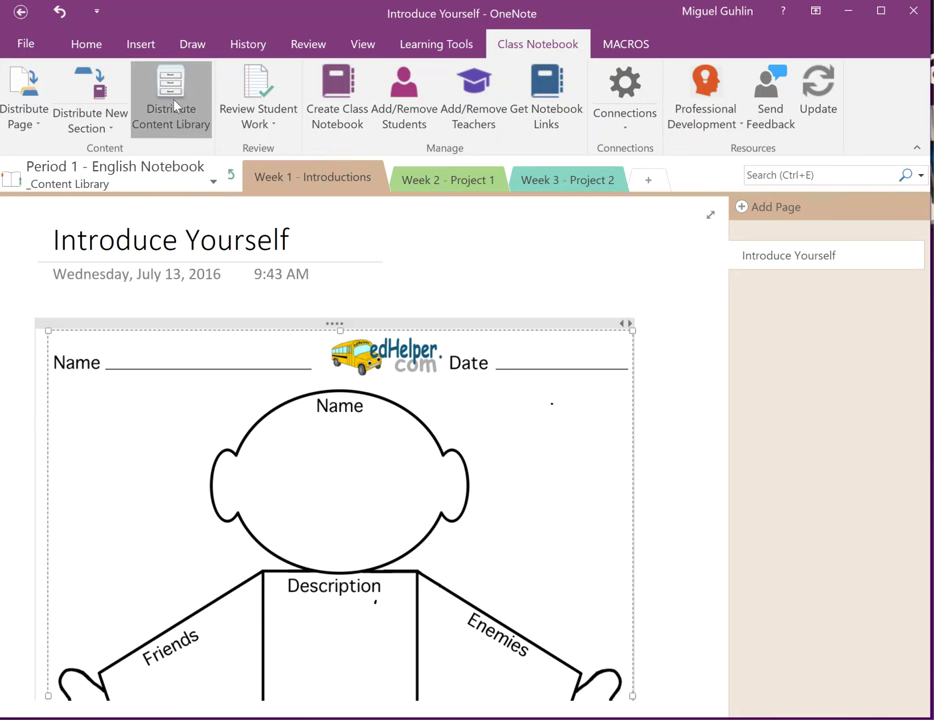
{"action": "left_click", "coordinate": [174, 104]}
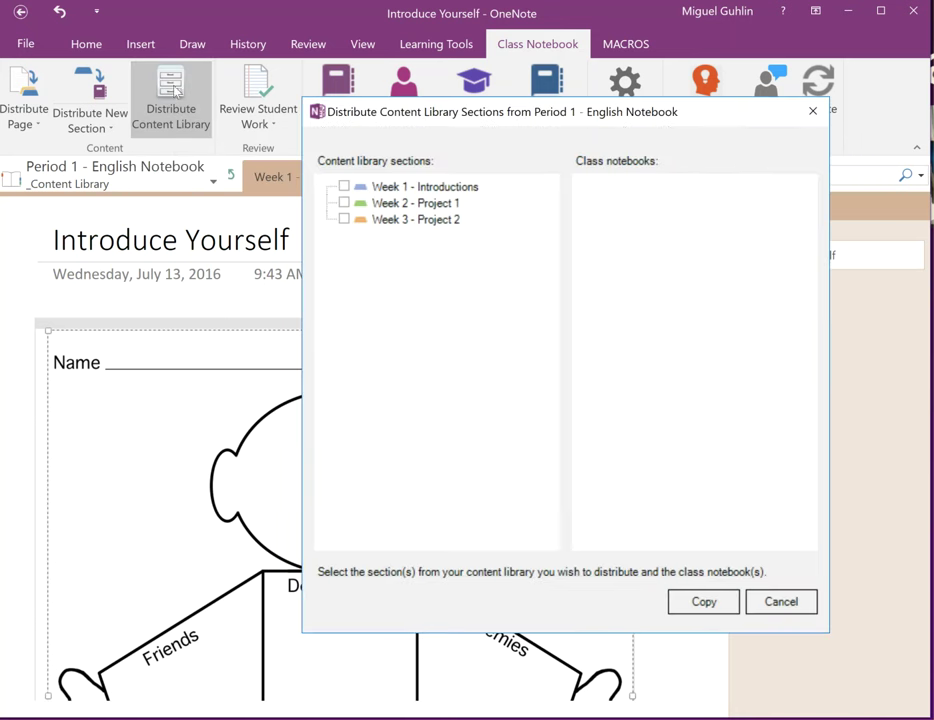
{"action": "left_click", "coordinate": [344, 187]}
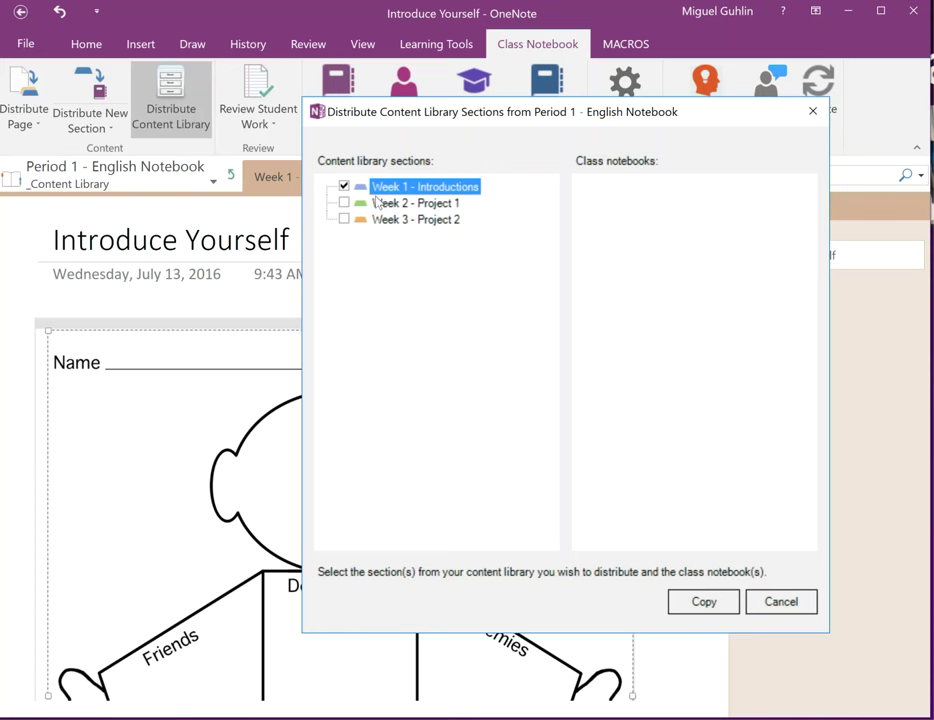
{"action": "left_click", "coordinate": [706, 603]}
{"action": "left_click", "coordinate": [672, 452]}
{"action": "left_click", "coordinate": [703, 602]}
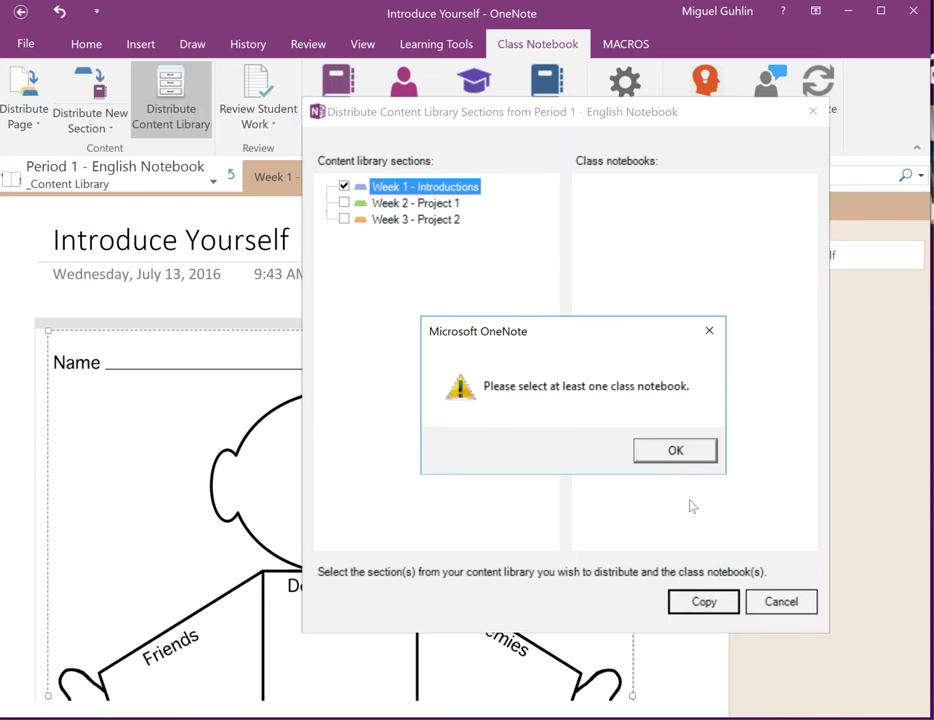
{"action": "left_click", "coordinate": [672, 457]}
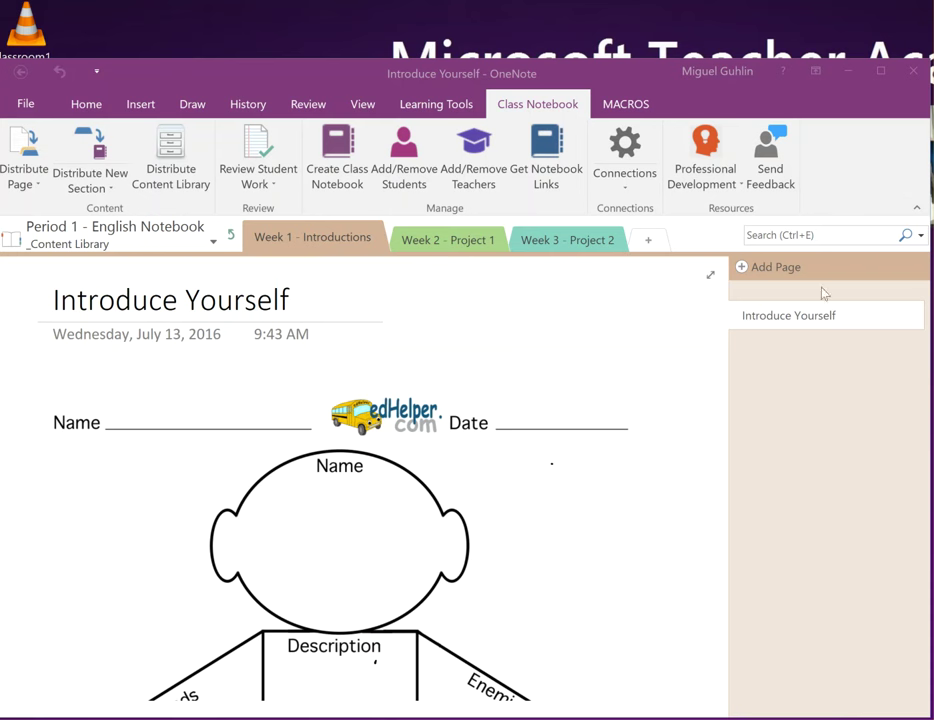
Step: Distribute the Introduce Yourself page to every student's Handouts section
{"action": "left_click", "coordinate": [792, 317]}
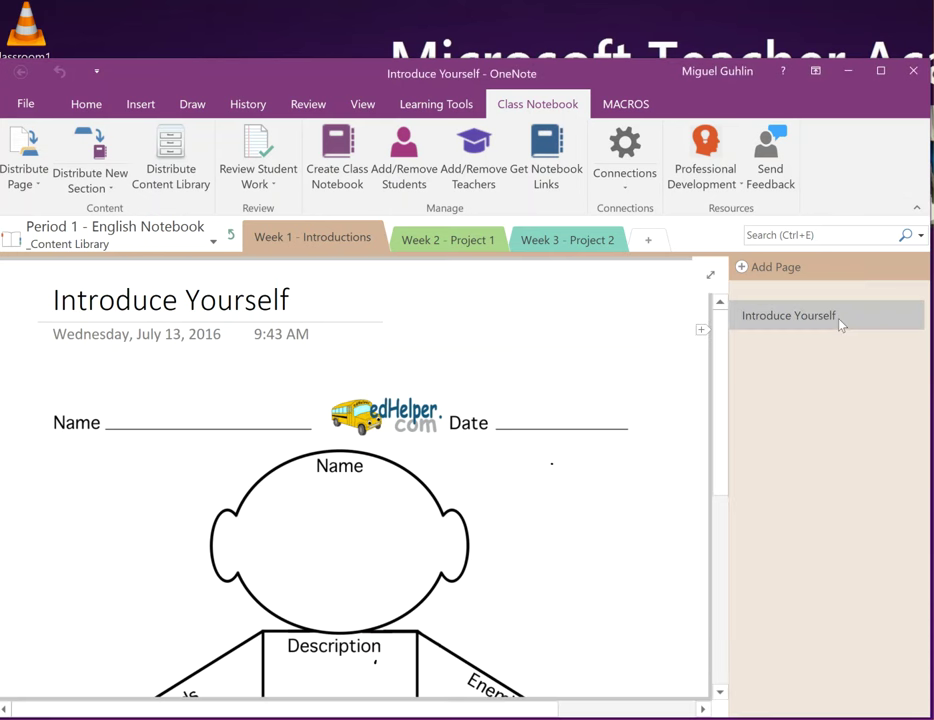
{"action": "right_click", "coordinate": [788, 320]}
{"action": "left_click", "coordinate": [756, 324]}
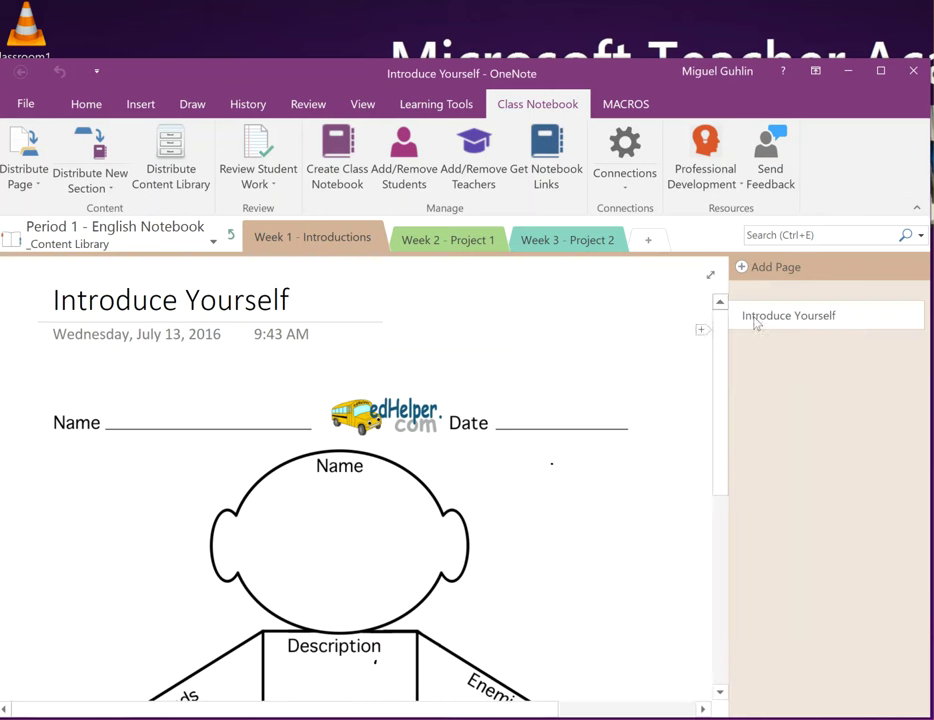
{"action": "right_click", "coordinate": [773, 317]}
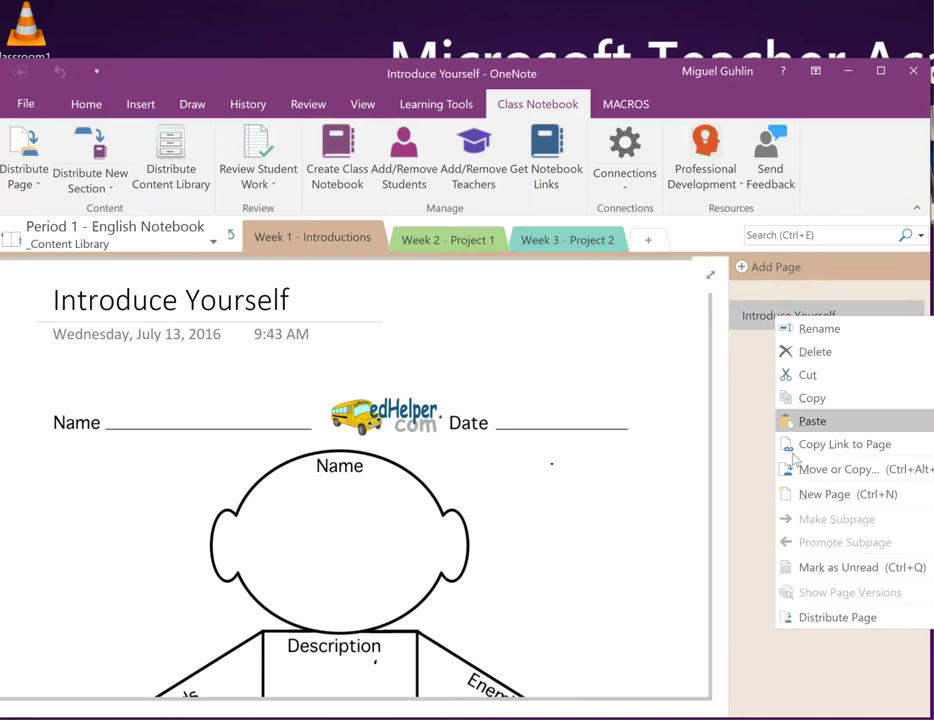
{"action": "mouse_move", "coordinate": [781, 618]}
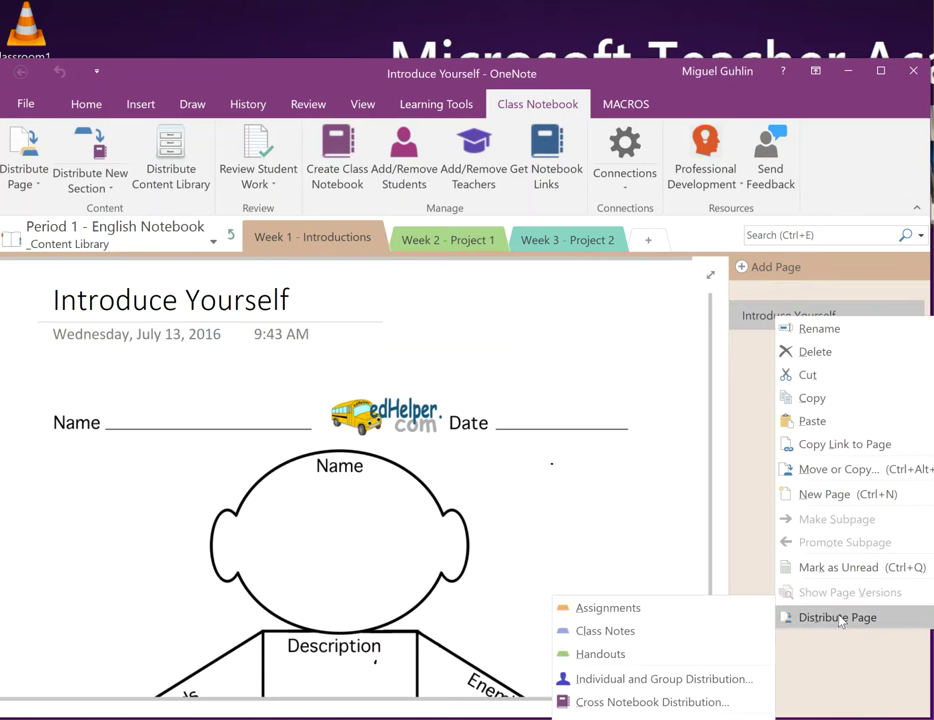
{"action": "left_click", "coordinate": [617, 657]}
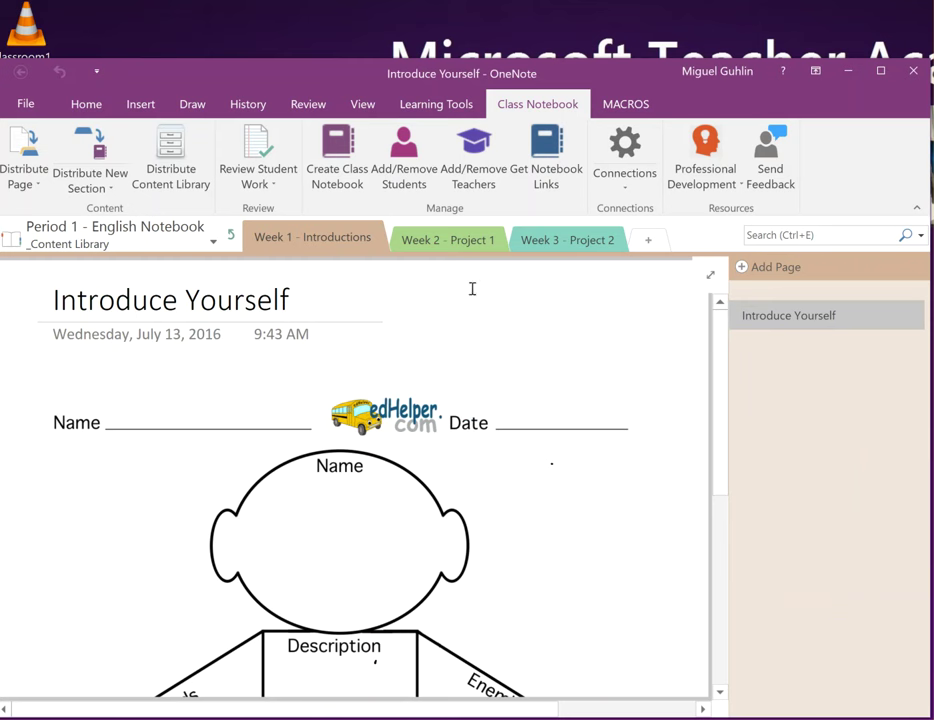
Step: Open one student's Handouts section and view its distributed Introduce Yourself page
{"action": "left_click", "coordinate": [230, 234]}
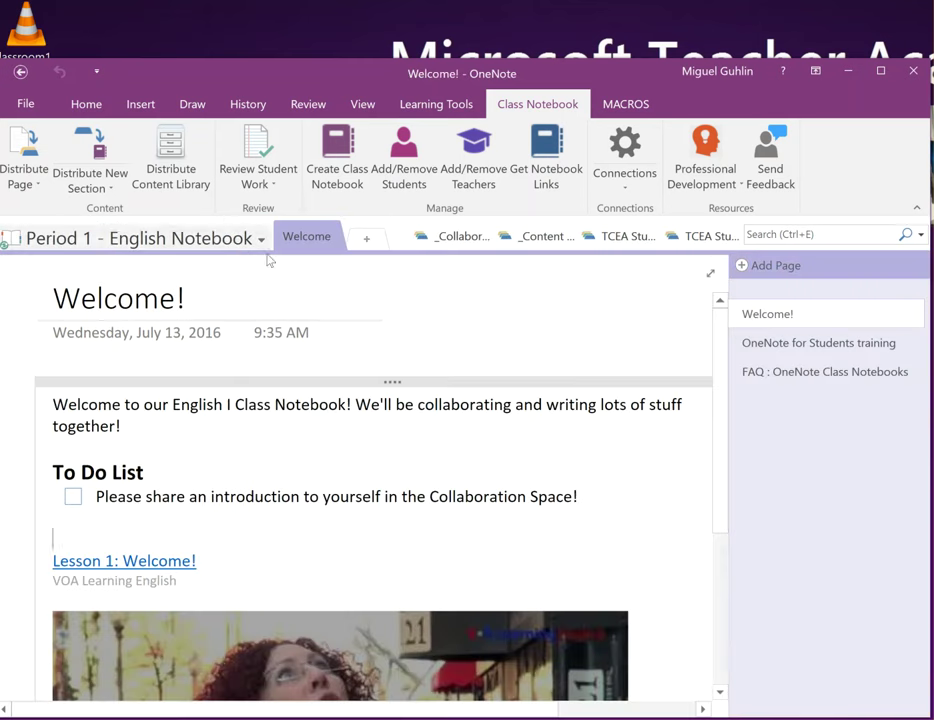
{"action": "left_click", "coordinate": [621, 240]}
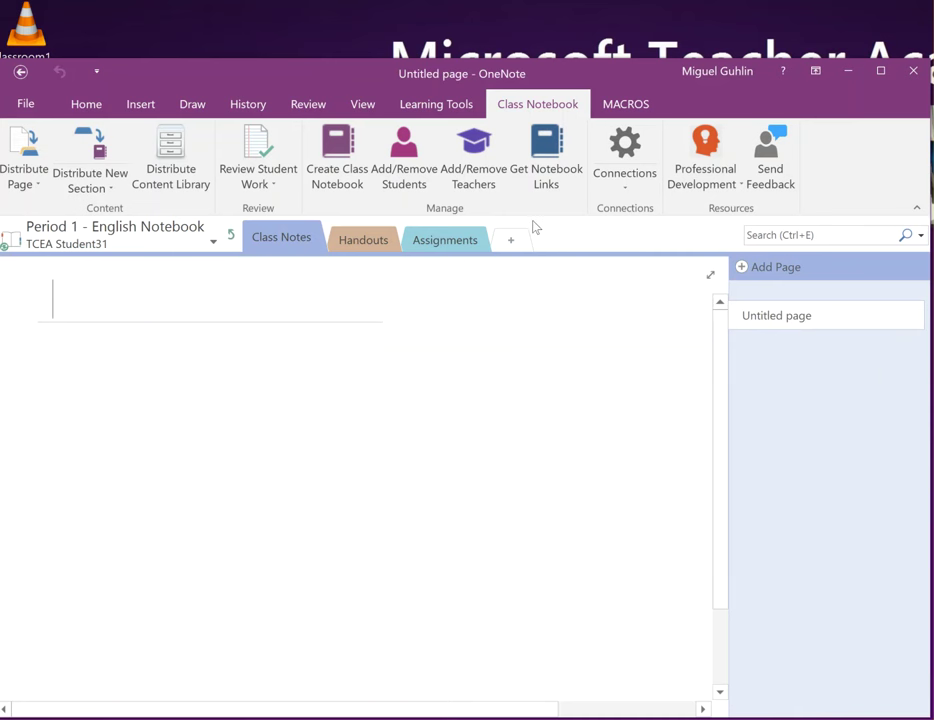
{"action": "left_click", "coordinate": [347, 242]}
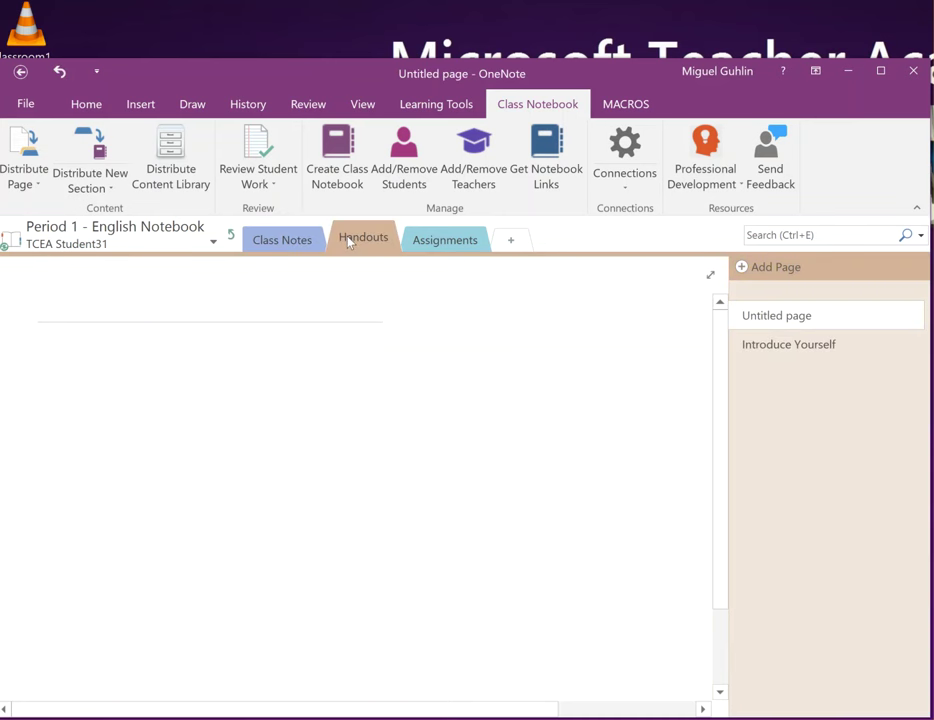
{"action": "left_click", "coordinate": [770, 352]}
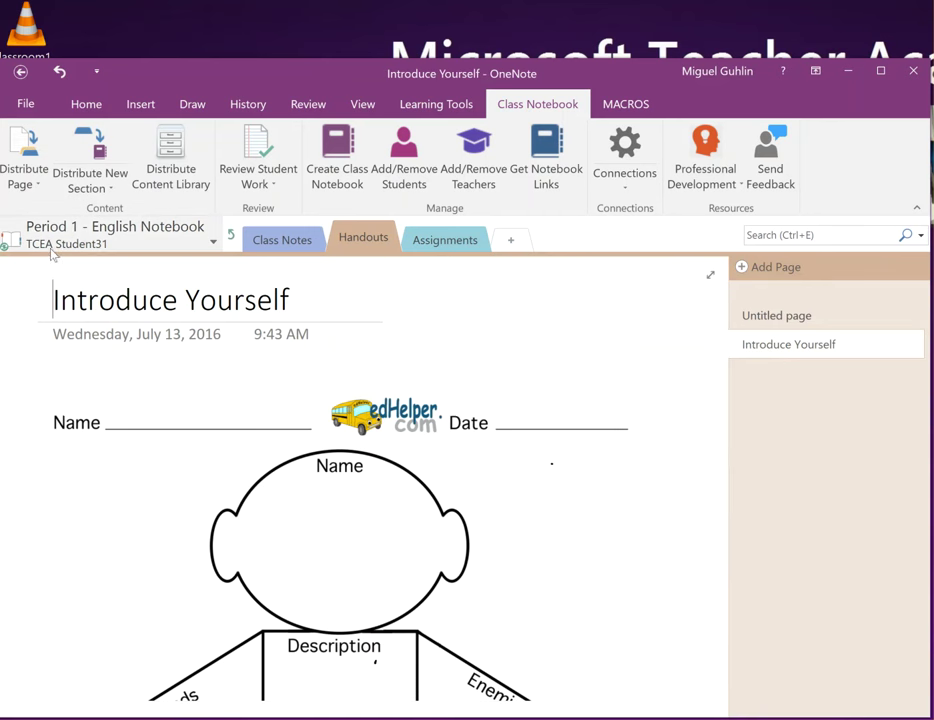
{"action": "scroll", "coordinate": [438, 375], "scroll_direction": "down", "scroll_amount": 3}
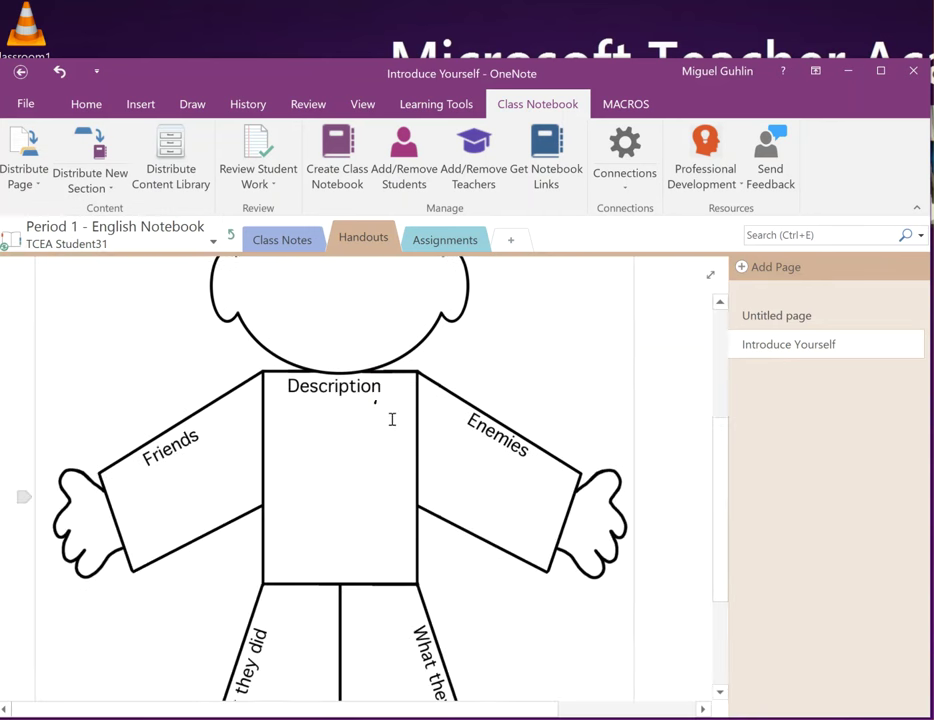
{"action": "scroll", "coordinate": [376, 388], "scroll_direction": "up", "scroll_amount": 3}
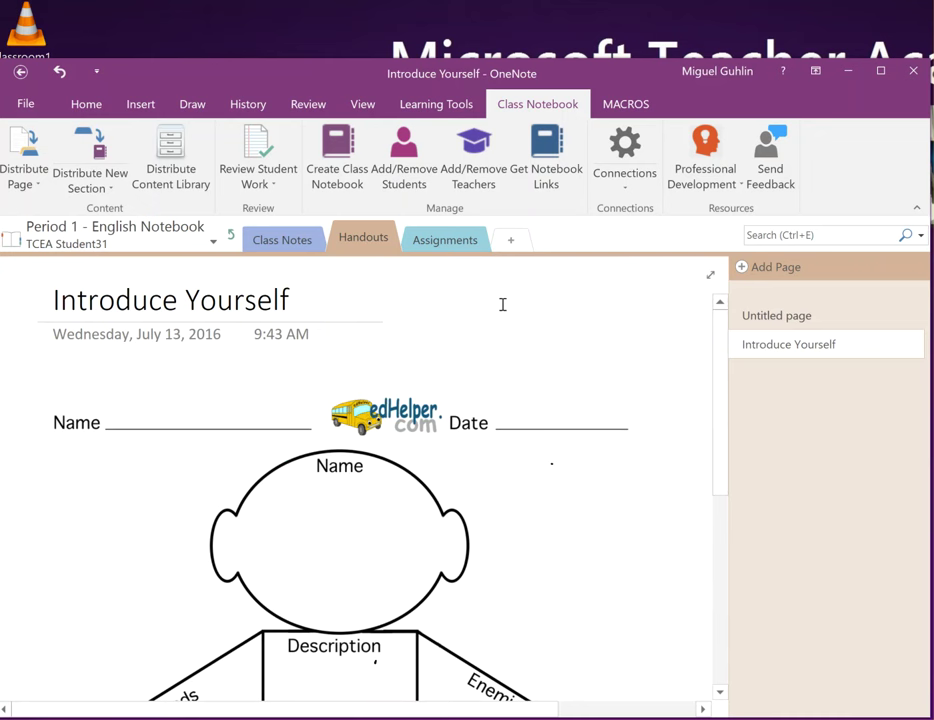
{"action": "scroll", "coordinate": [250, 333], "scroll_direction": "down", "scroll_amount": 2}
{"action": "scroll", "coordinate": [252, 335], "scroll_direction": "down", "scroll_amount": 1}
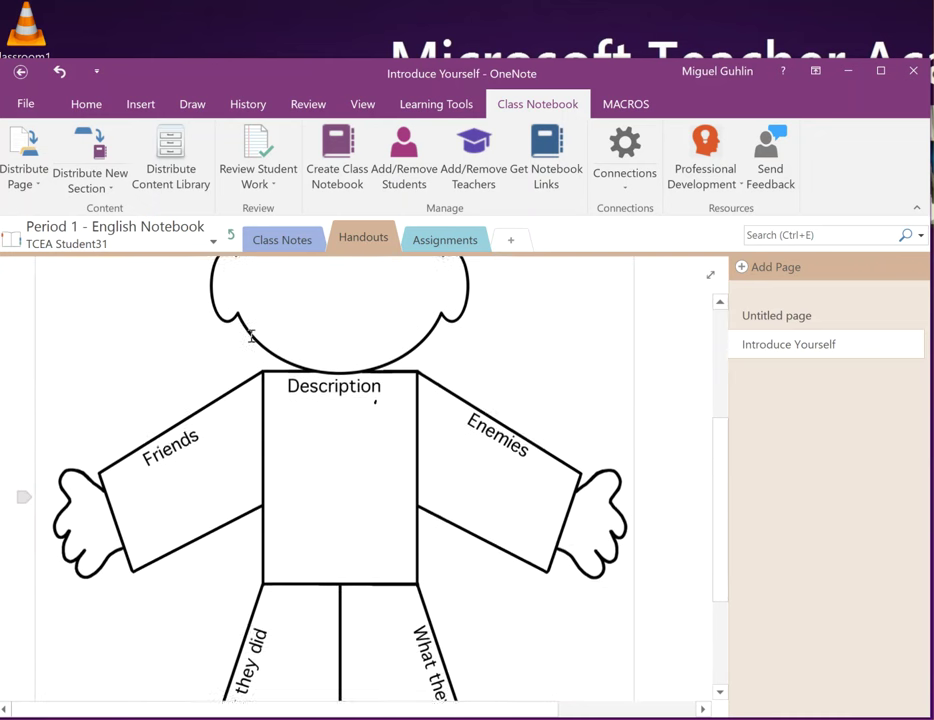
{"action": "scroll", "coordinate": [250, 334], "scroll_direction": "up", "scroll_amount": 3}
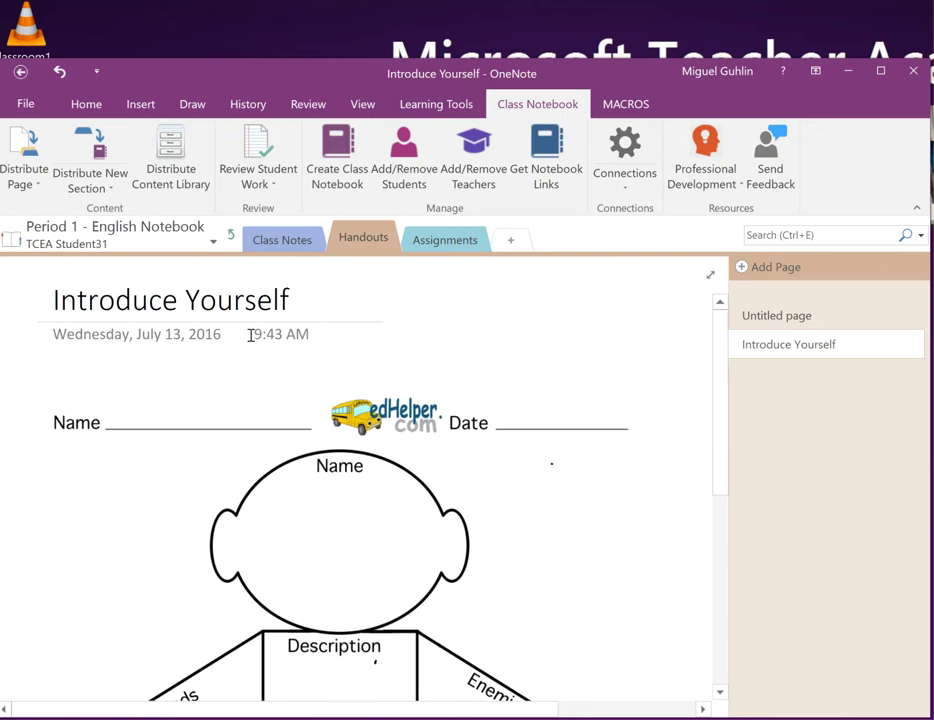